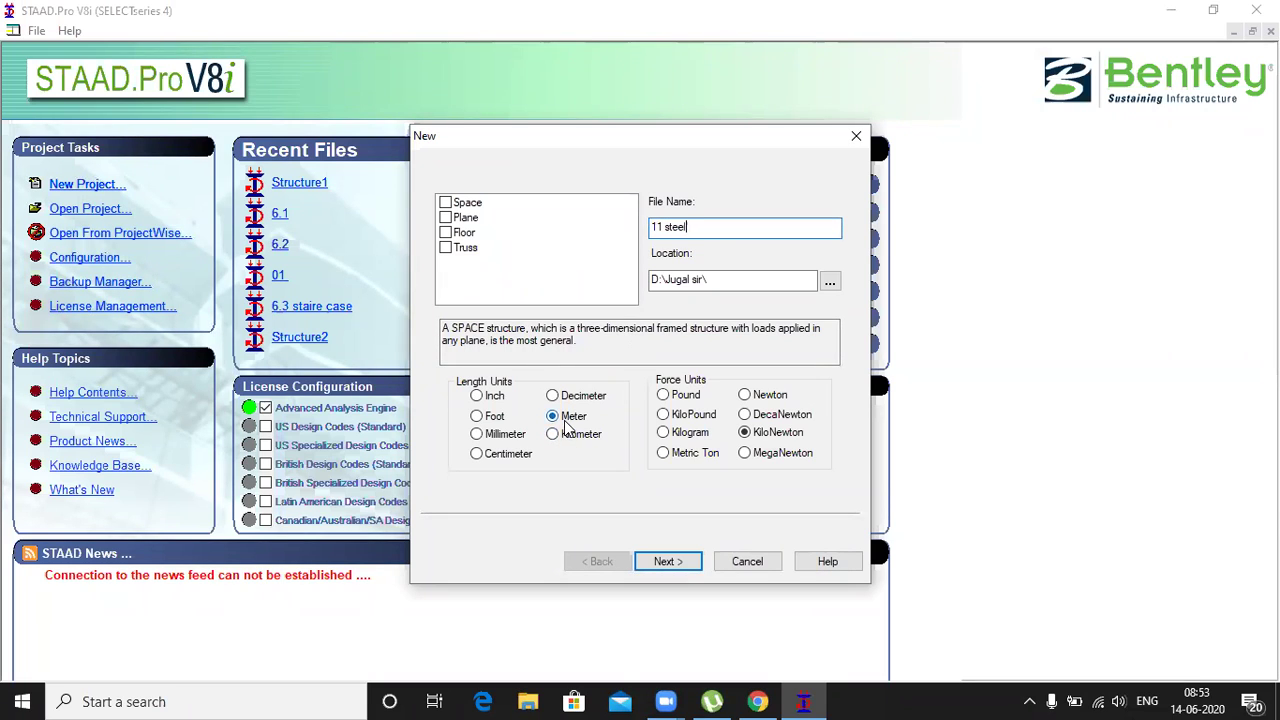
Create the 11 steel model in metre and kilonewton units and extend its default grid to 12 divisions along X
left_click(689, 561)
left_click(668, 561)
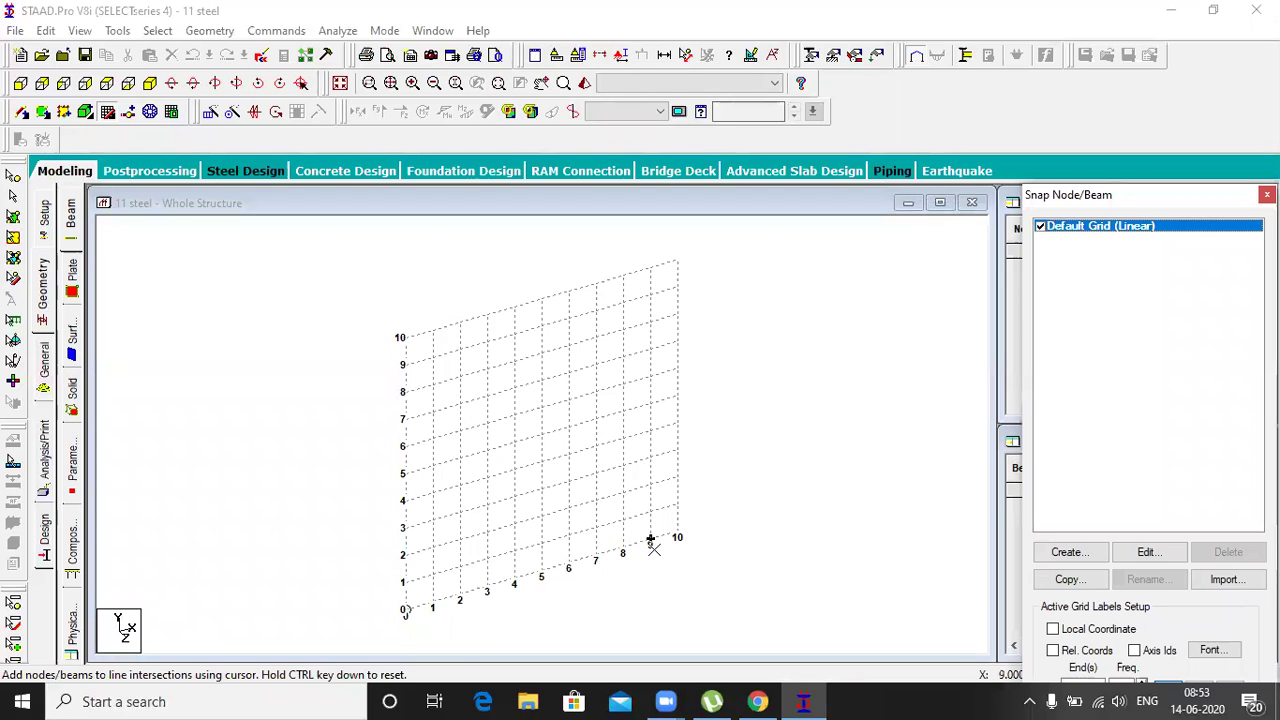
left_click(1148, 552)
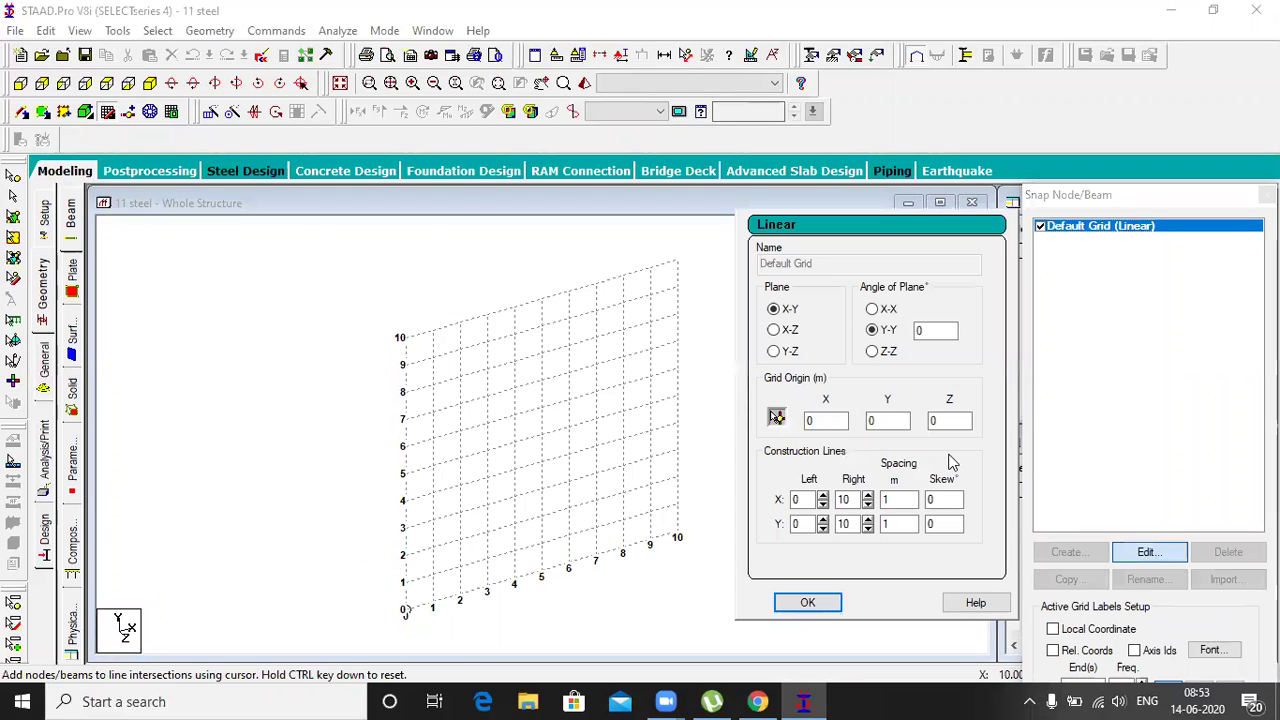
left_click(868, 495)
left_click(868, 495)
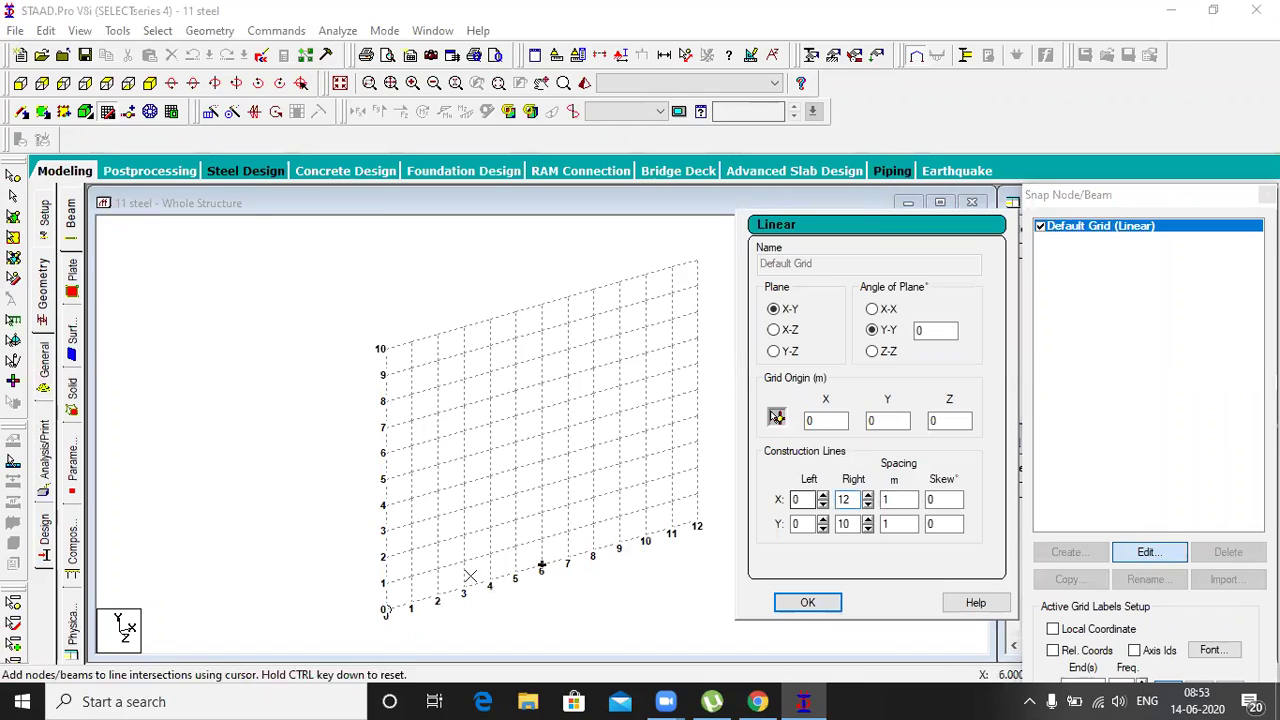
left_click(806, 603)
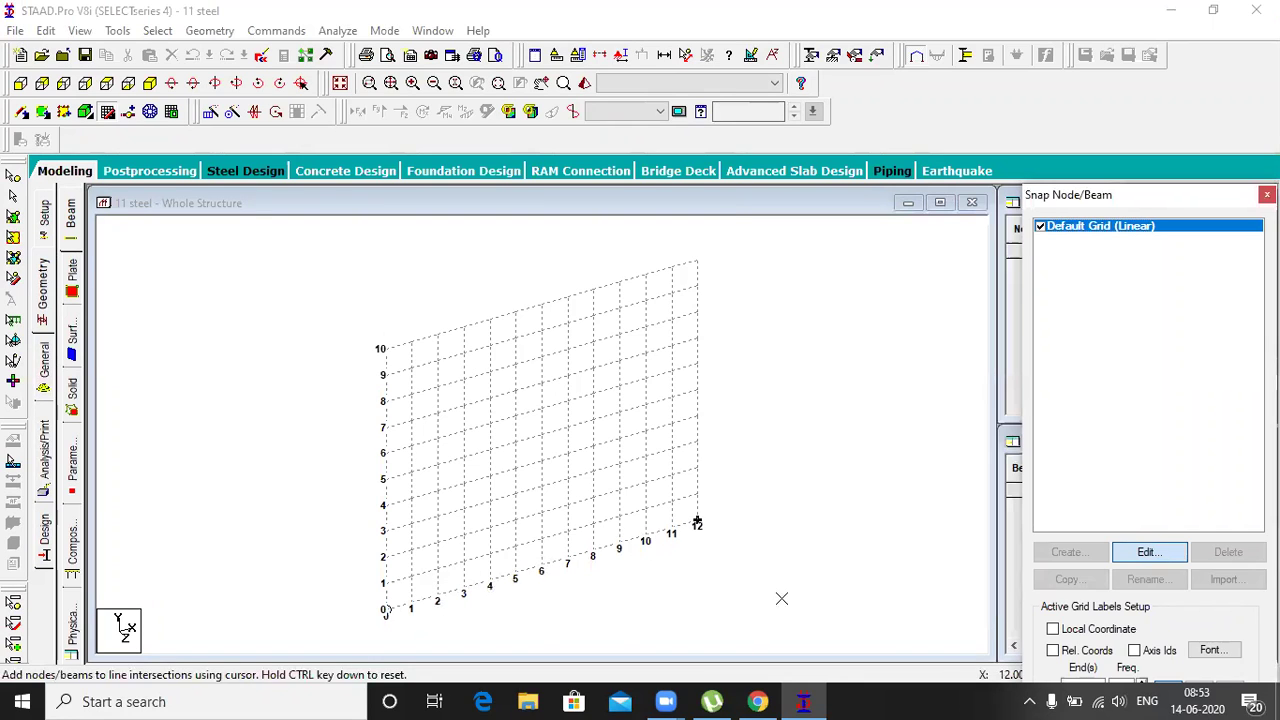
Draw the frame outline on the X-Y grid through (0,0), (0,5), the ridge at (6,7), (12,5) and (12,0)
left_click(385, 610)
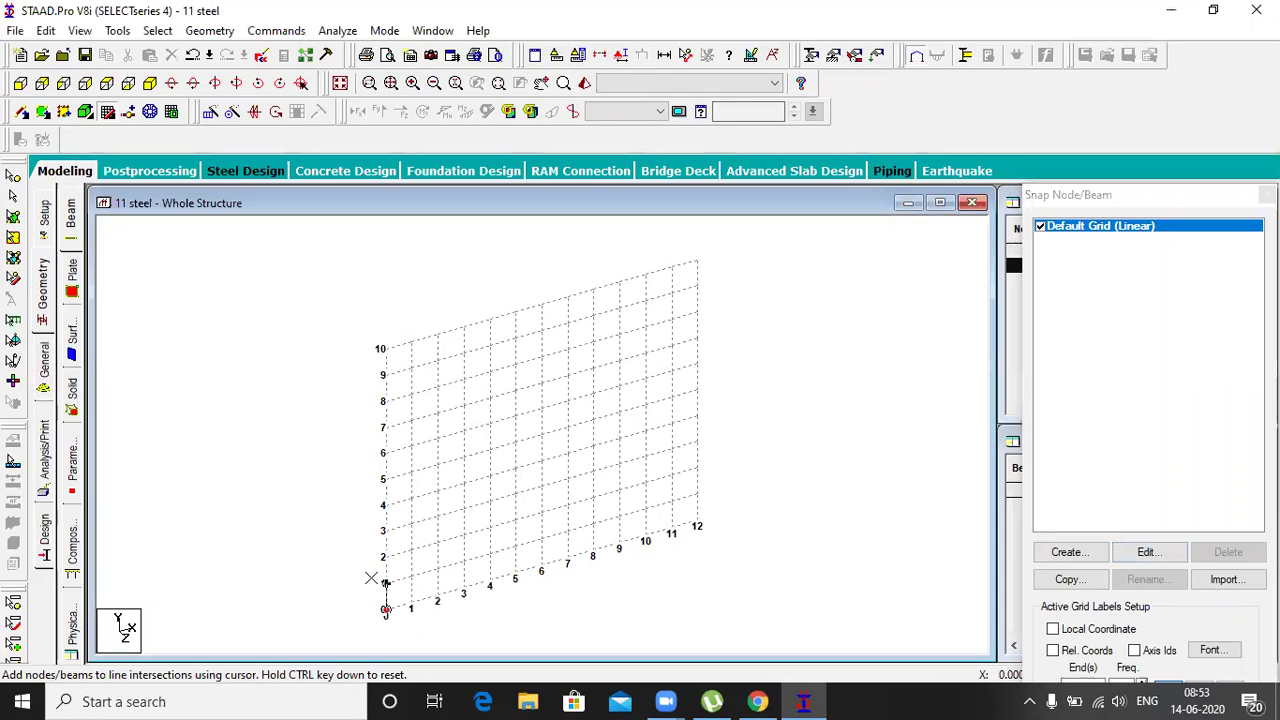
left_click(386, 479)
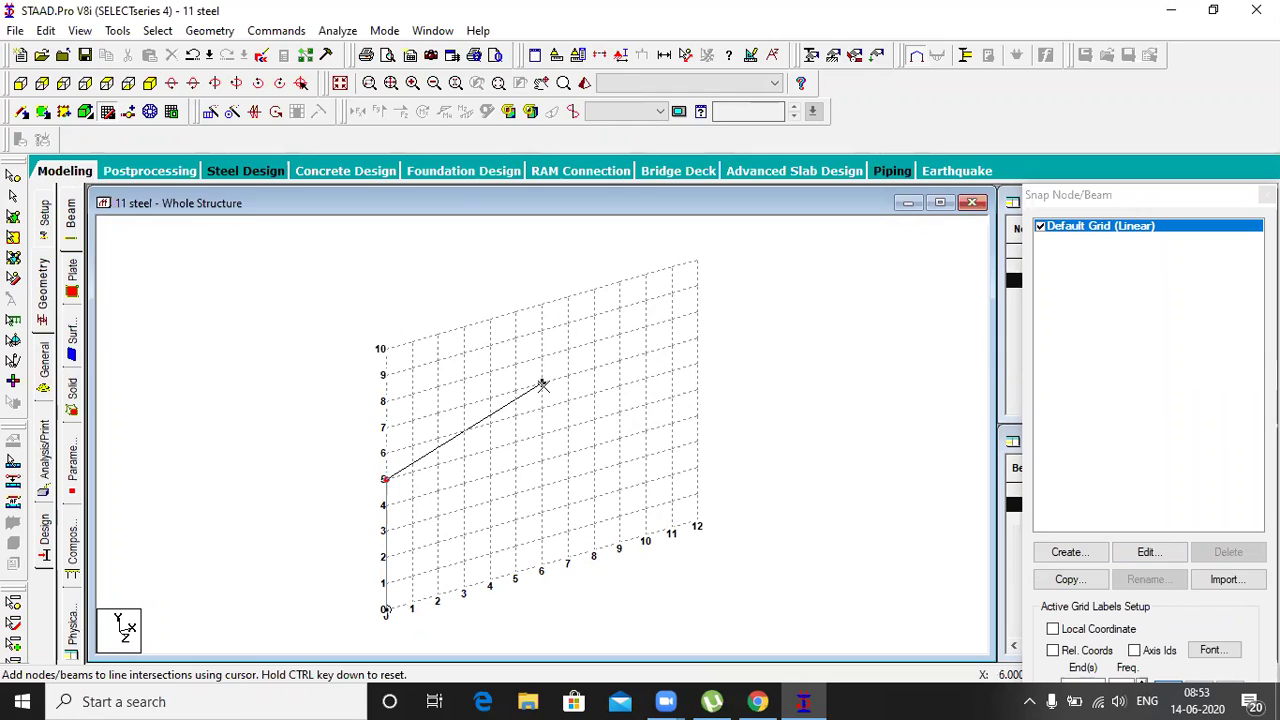
left_click(542, 386)
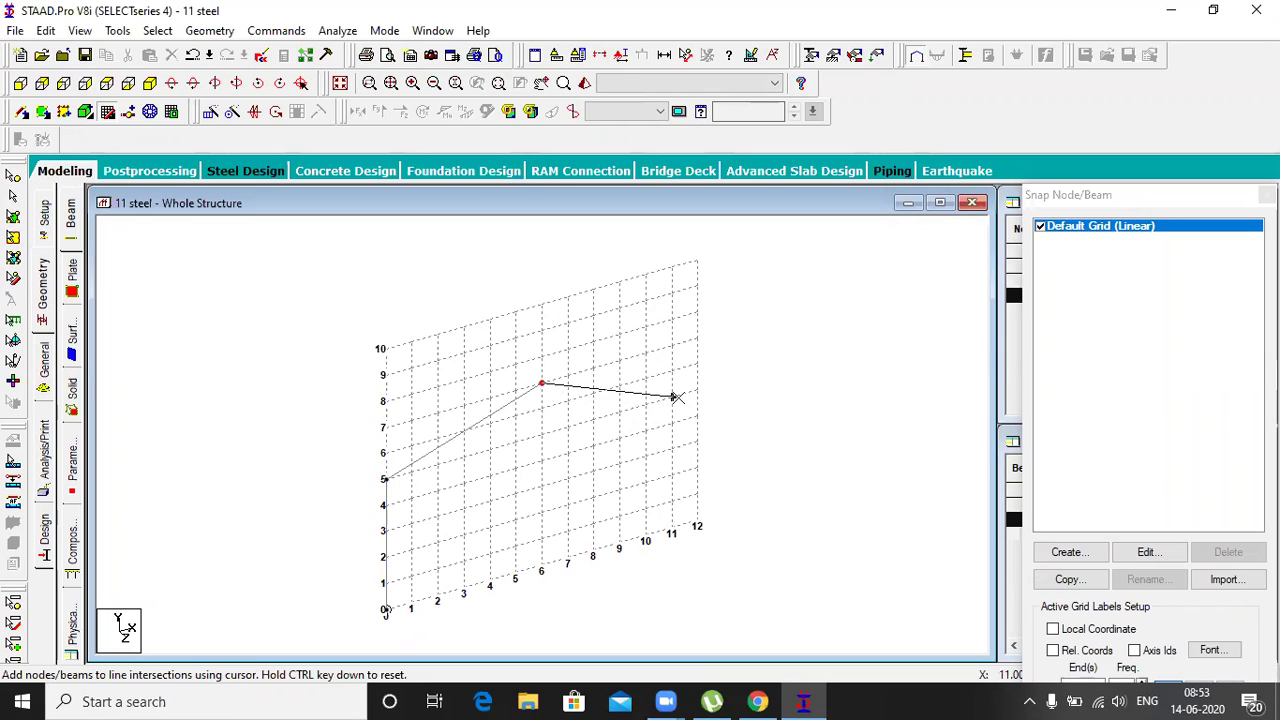
left_click(698, 390)
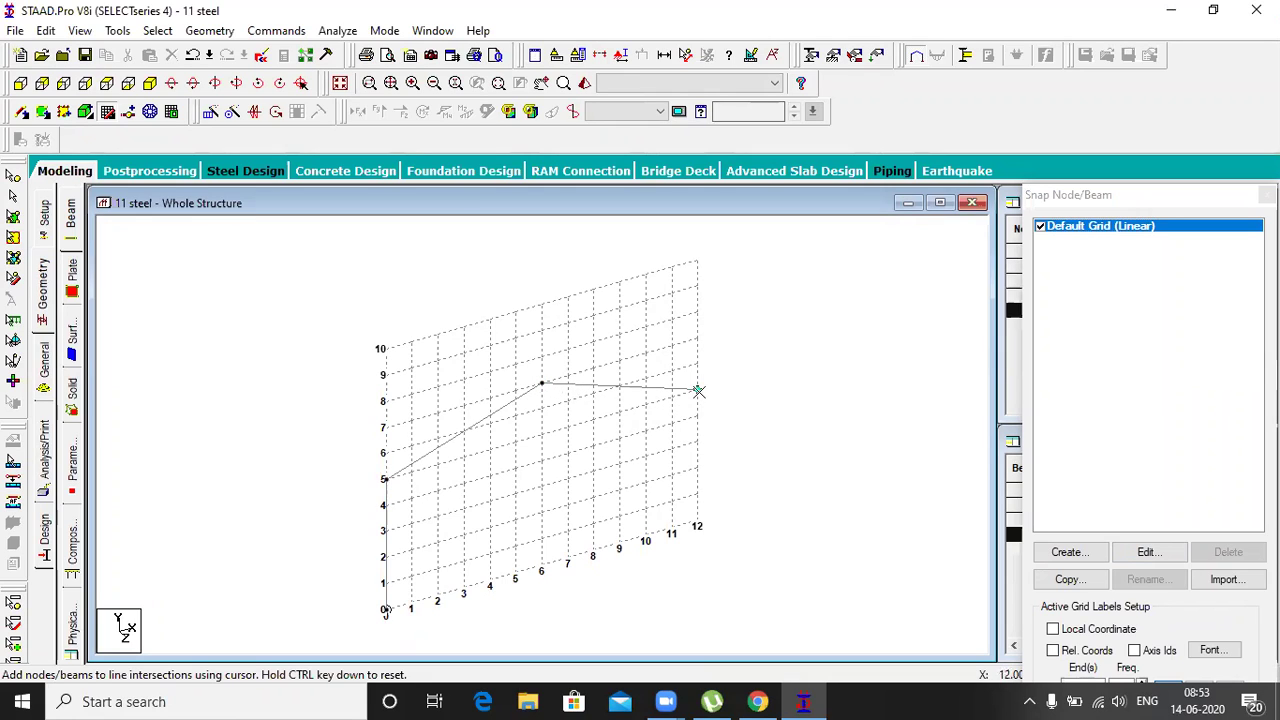
left_click(705, 528)
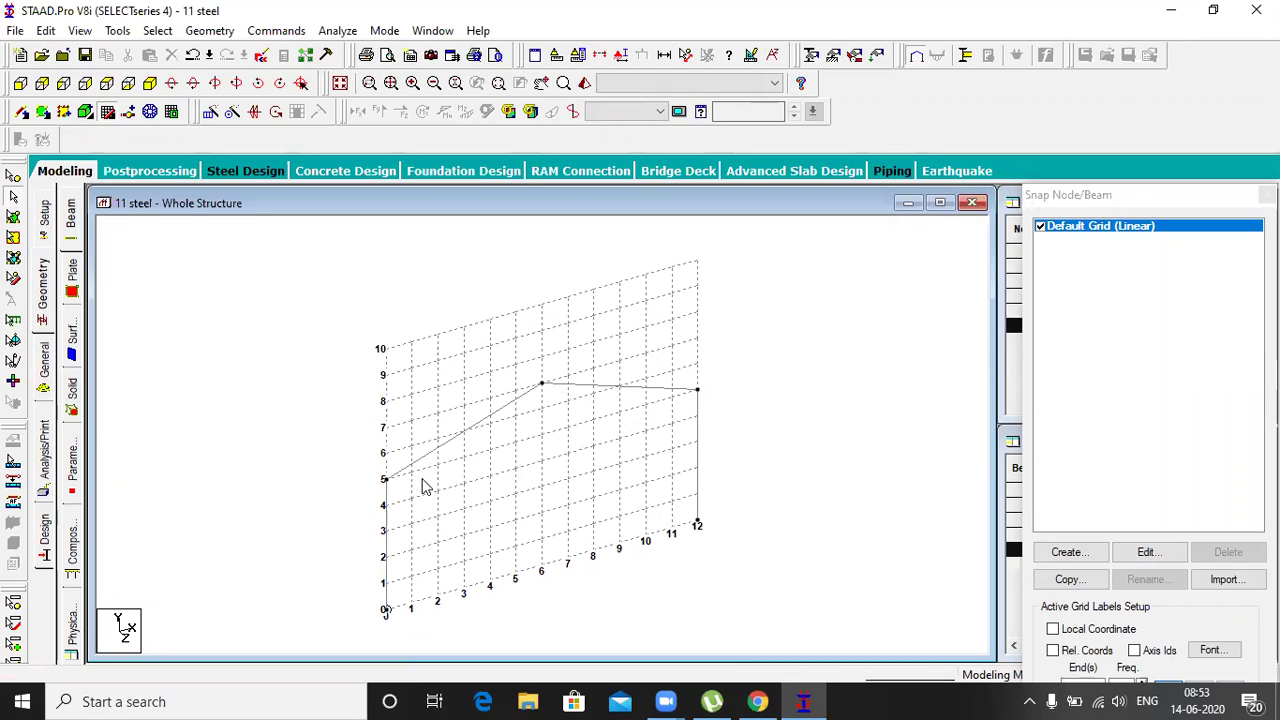
Add a horizontal tie beam from (0,5) to (12,5) and a central post from the ridge through (6,5) down to (6,0)
left_click(108, 112)
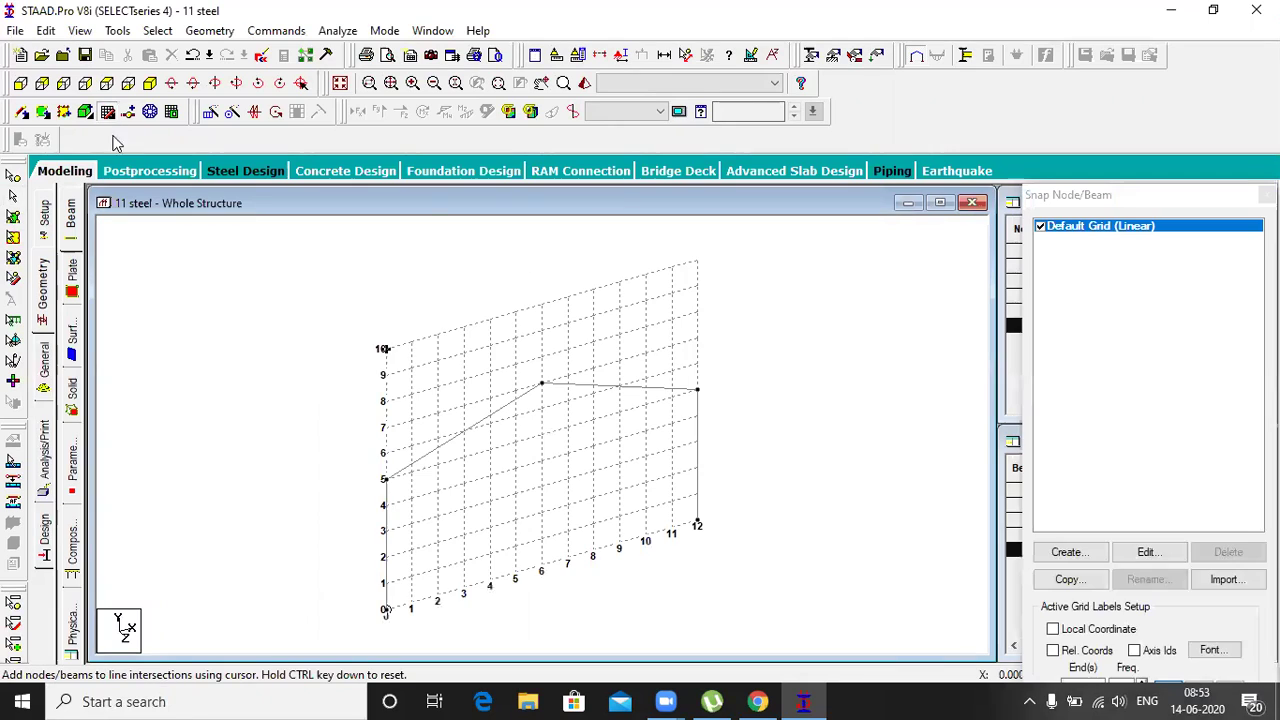
left_click(416, 477)
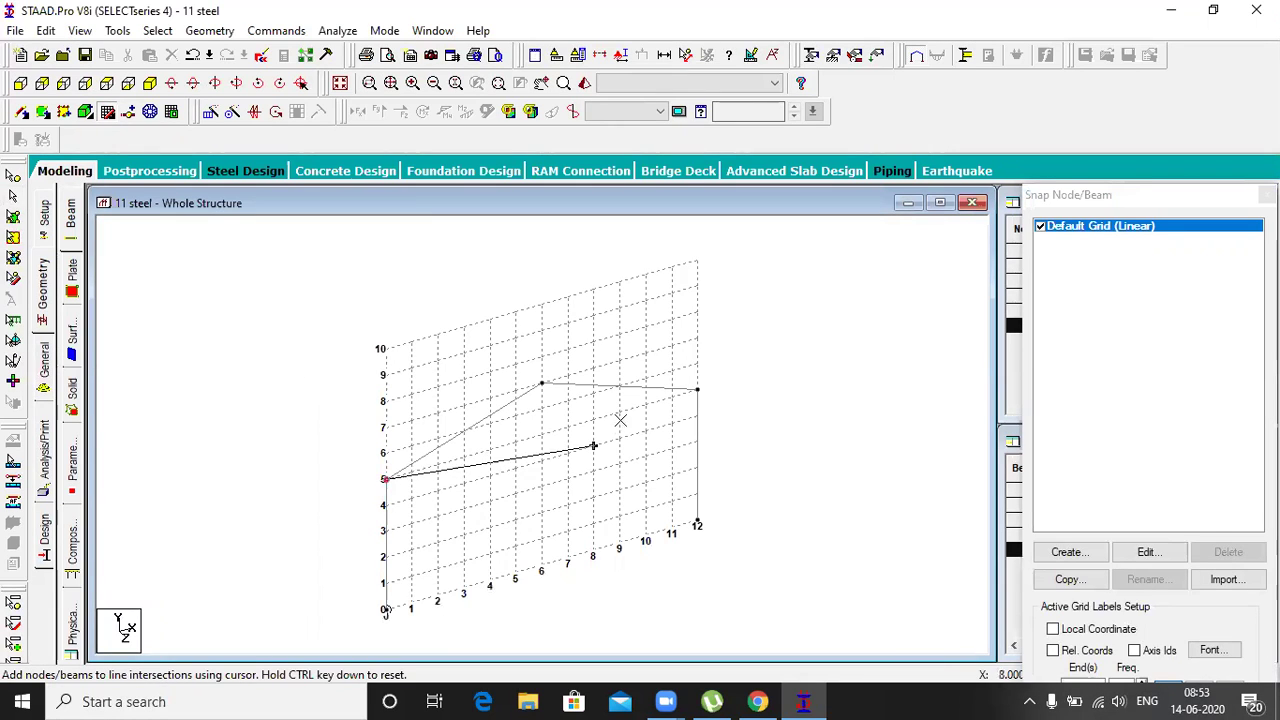
left_click(695, 392)
left_click(695, 393)
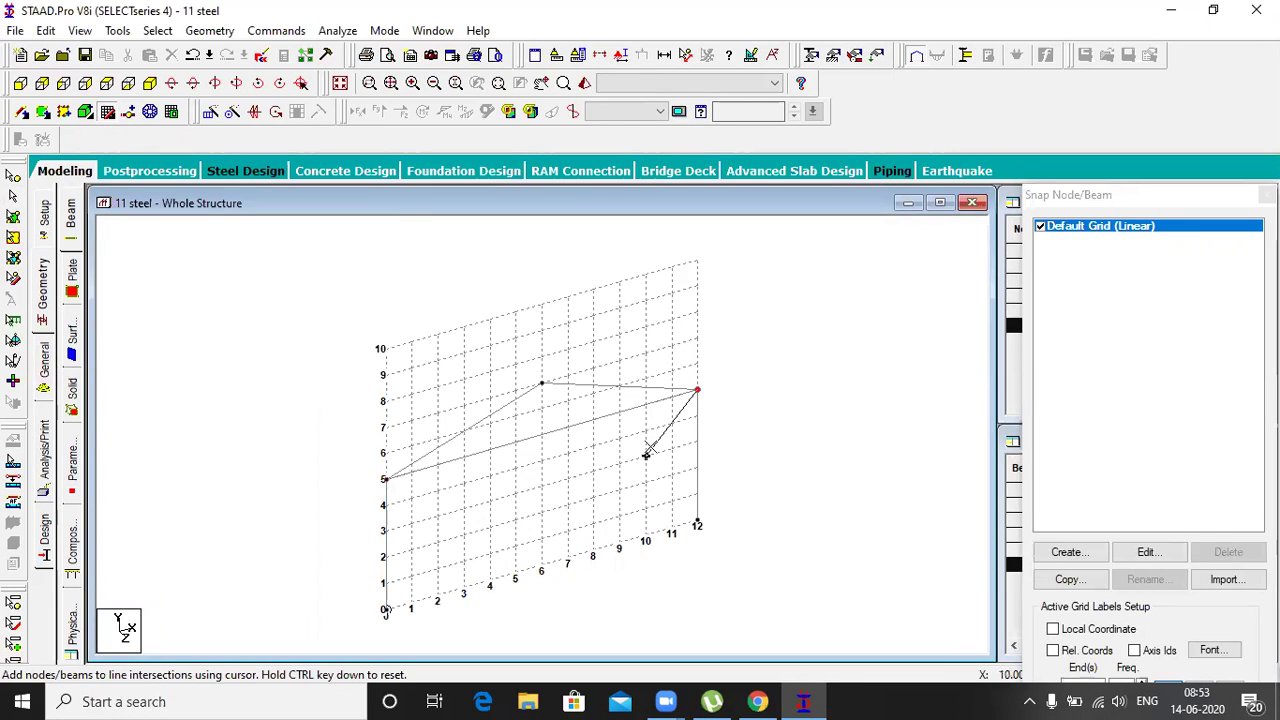
left_click(541, 384)
left_click(541, 384)
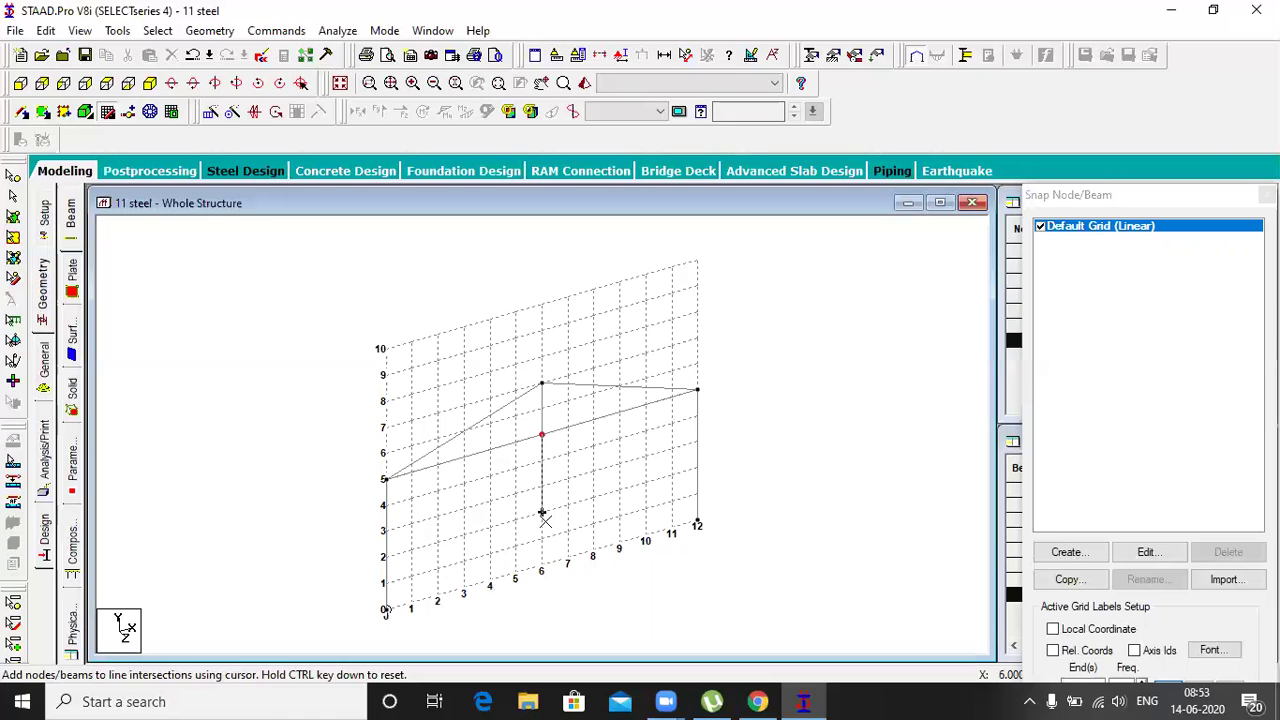
left_click(541, 566)
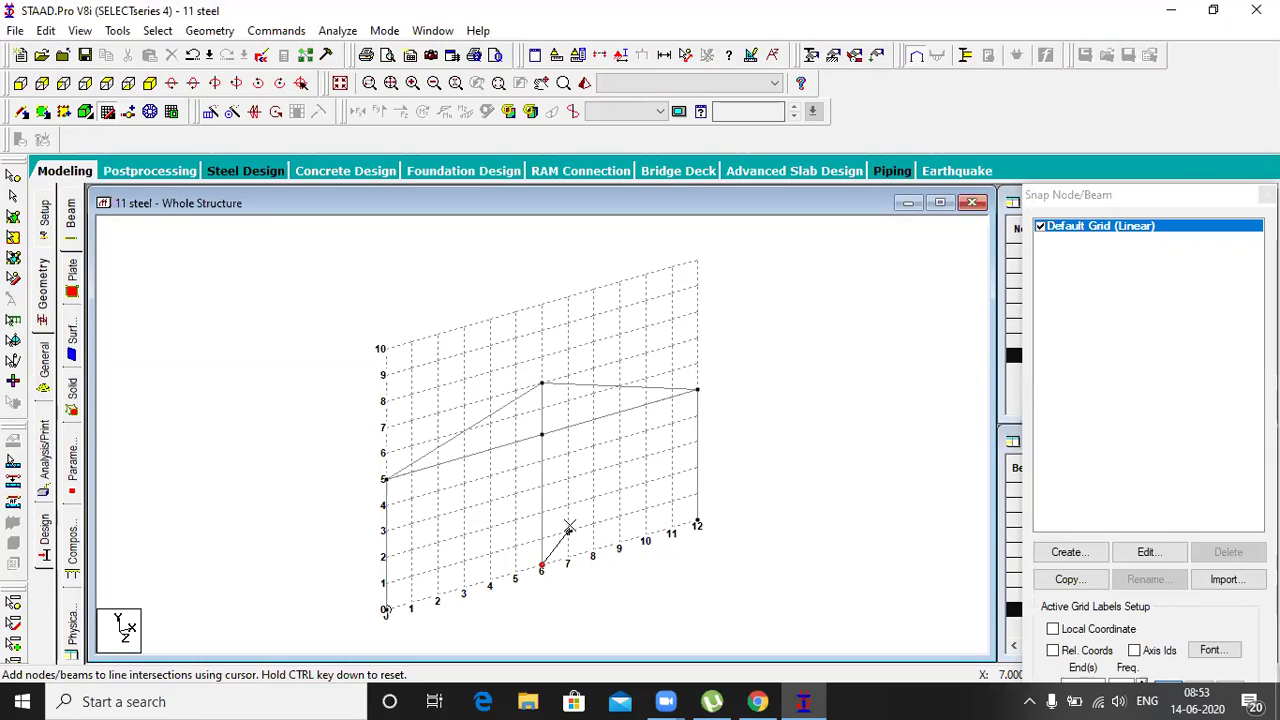
key("Escape")
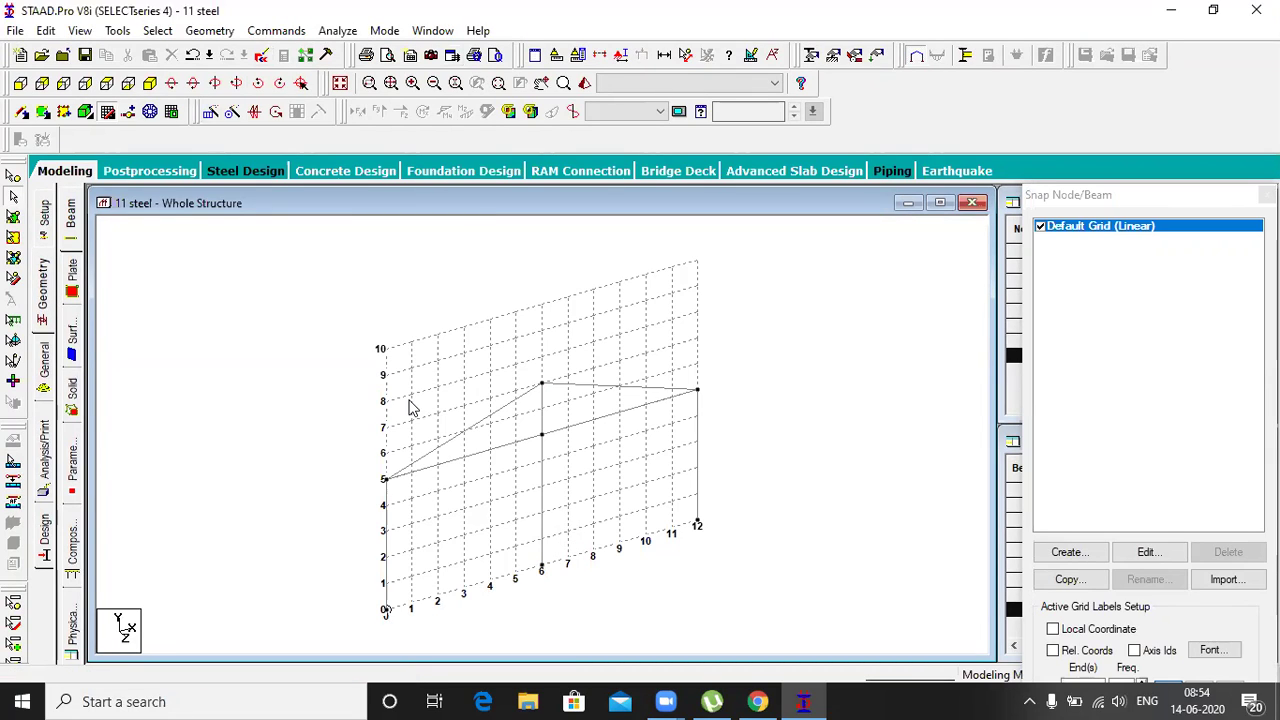
Insert three equally spaced nodes into the left sloping rafter, Beam 2
left_click(476, 428)
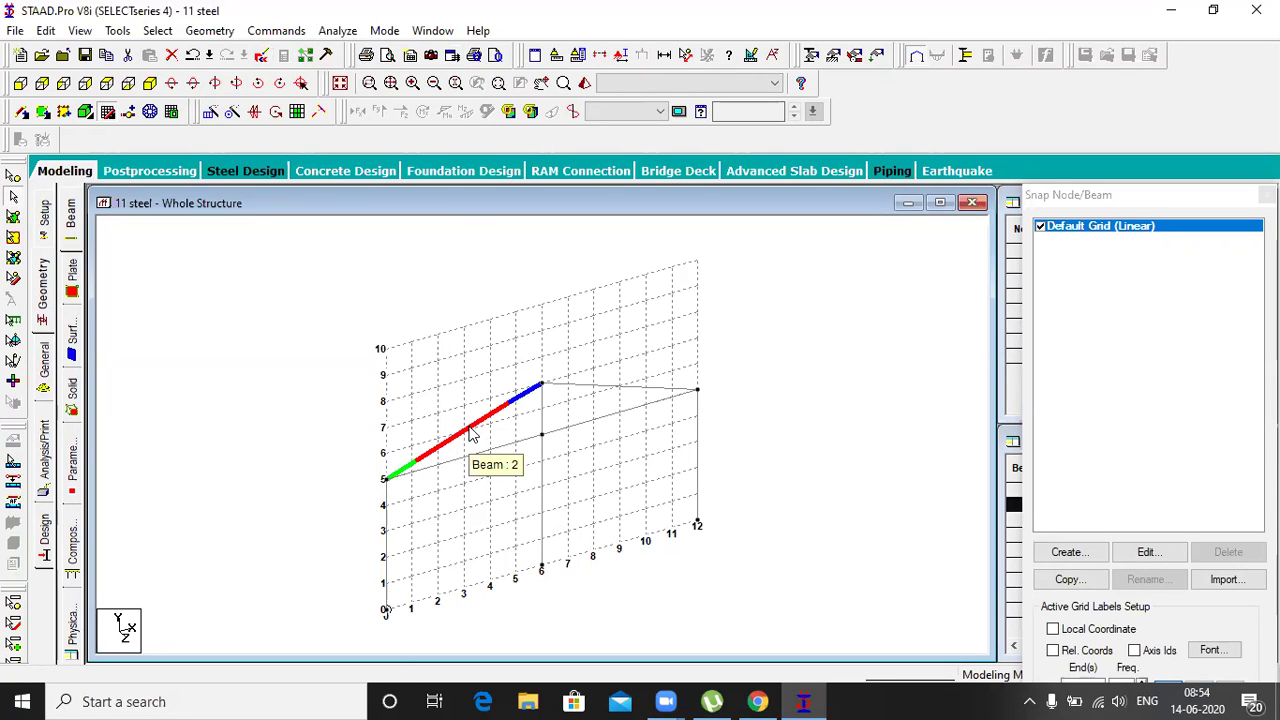
left_click(129, 113)
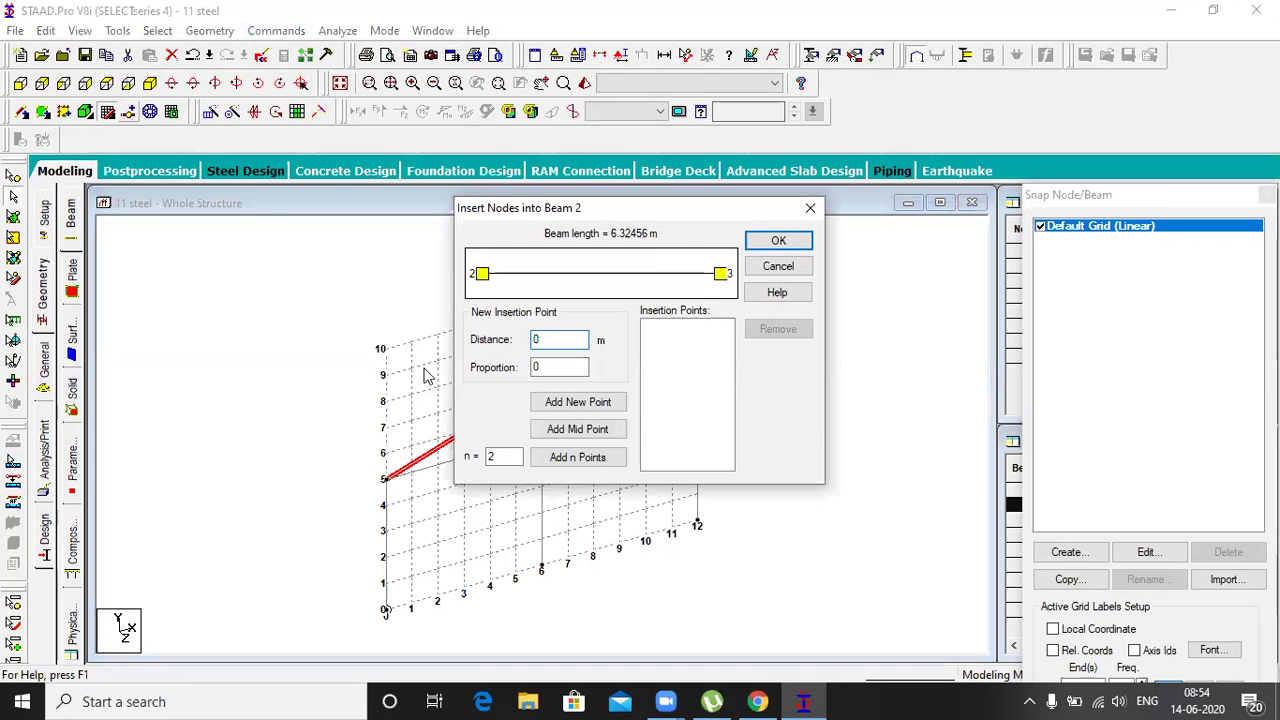
double_click(490, 459)
type("3")
left_click(586, 457)
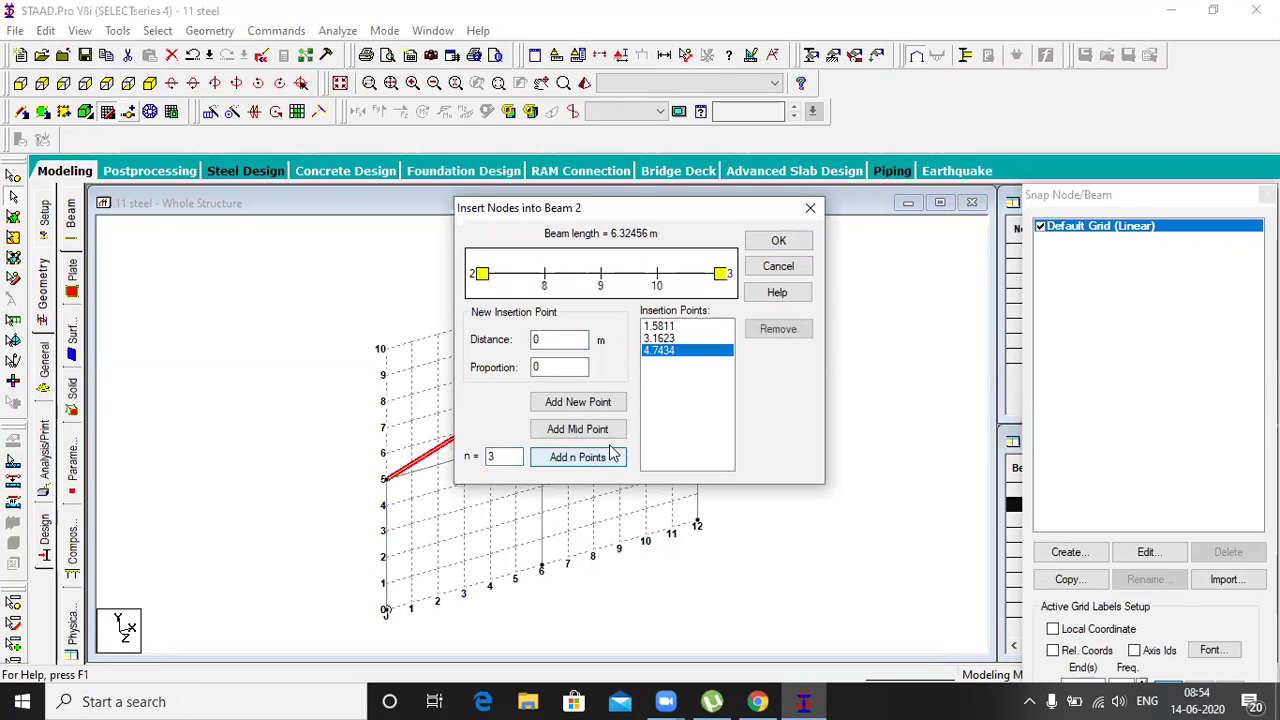
left_click(777, 240)
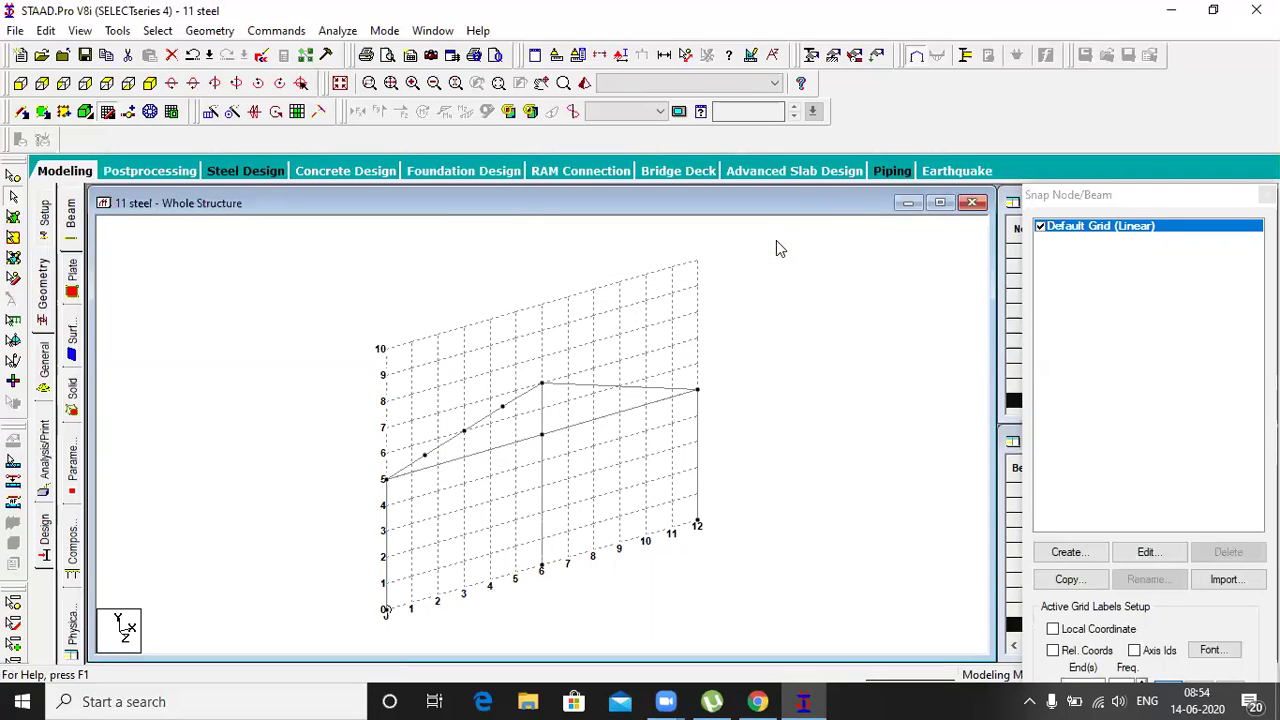
Insert three equally spaced nodes into the right sloping rafter, Beam 3
left_click(612, 387)
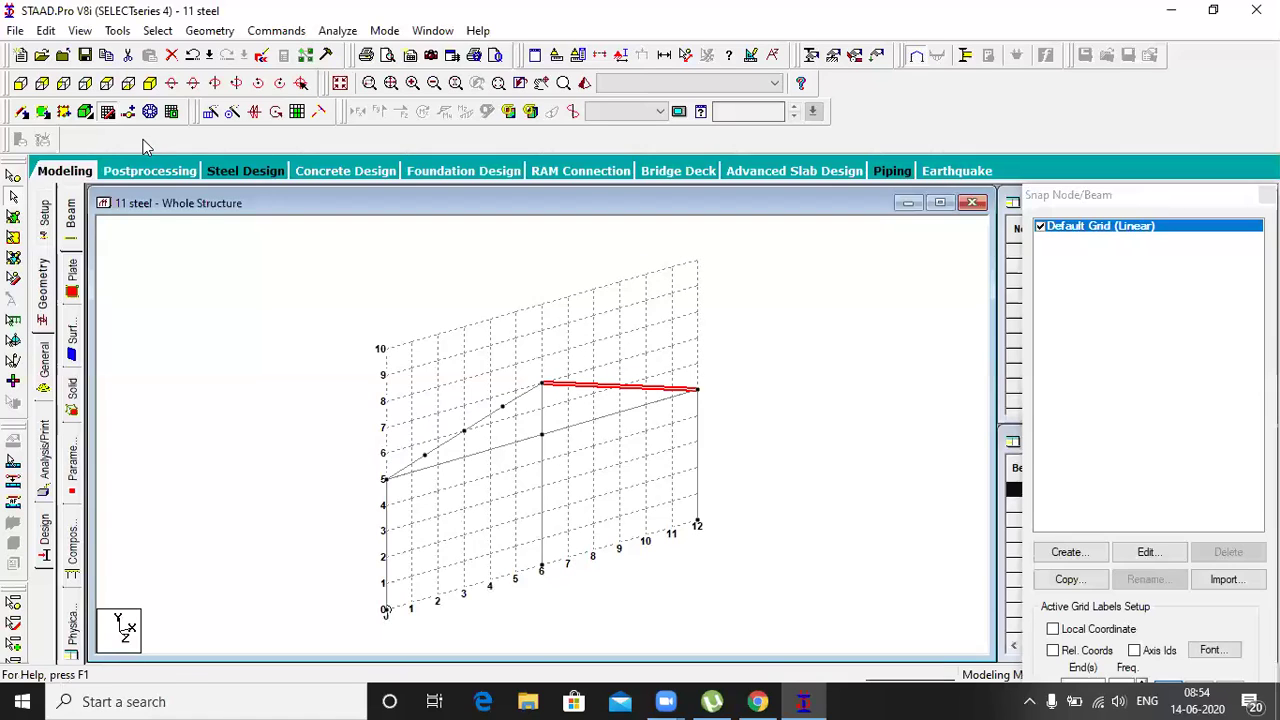
left_click(129, 112)
double_click(492, 456)
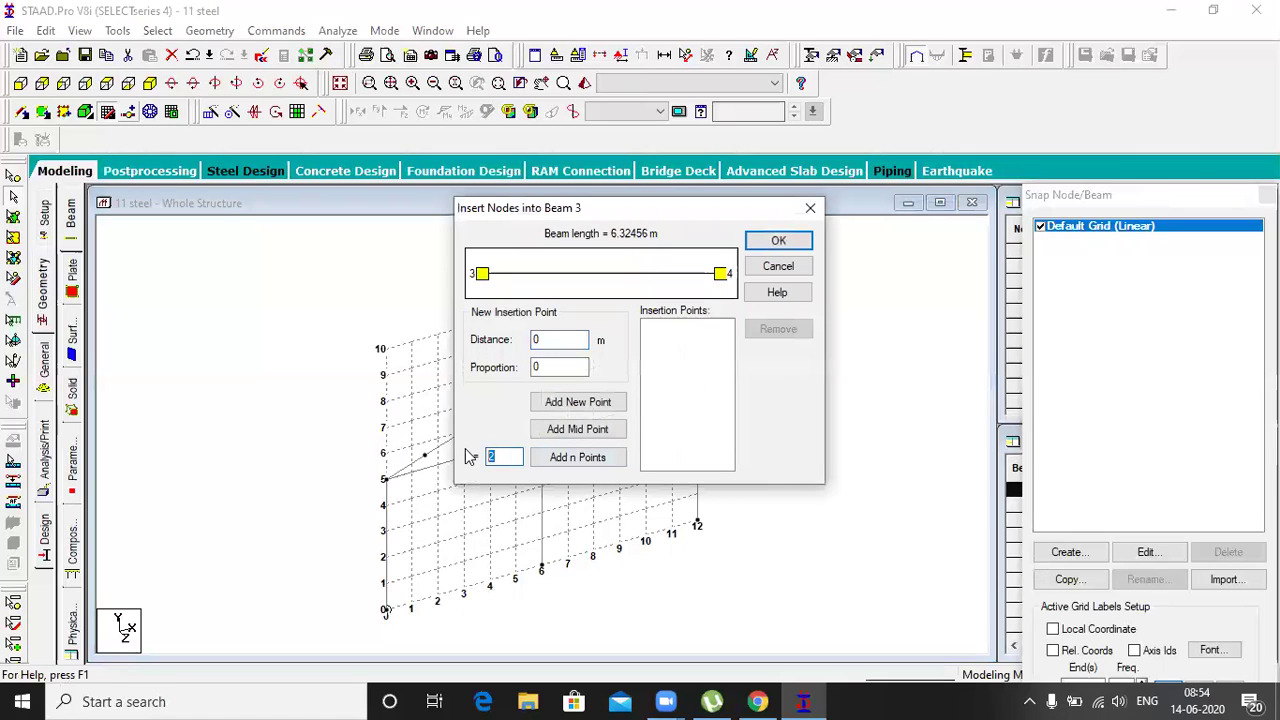
left_click(565, 457)
left_click(775, 243)
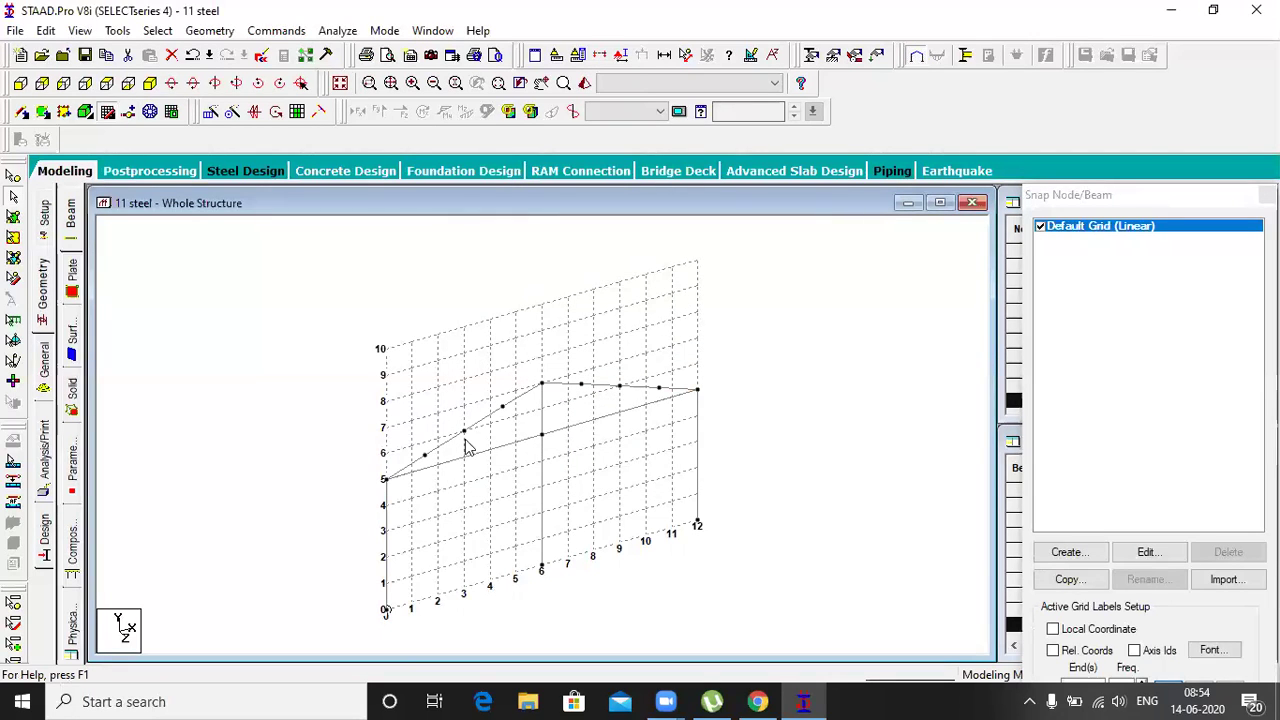
left_click(466, 457)
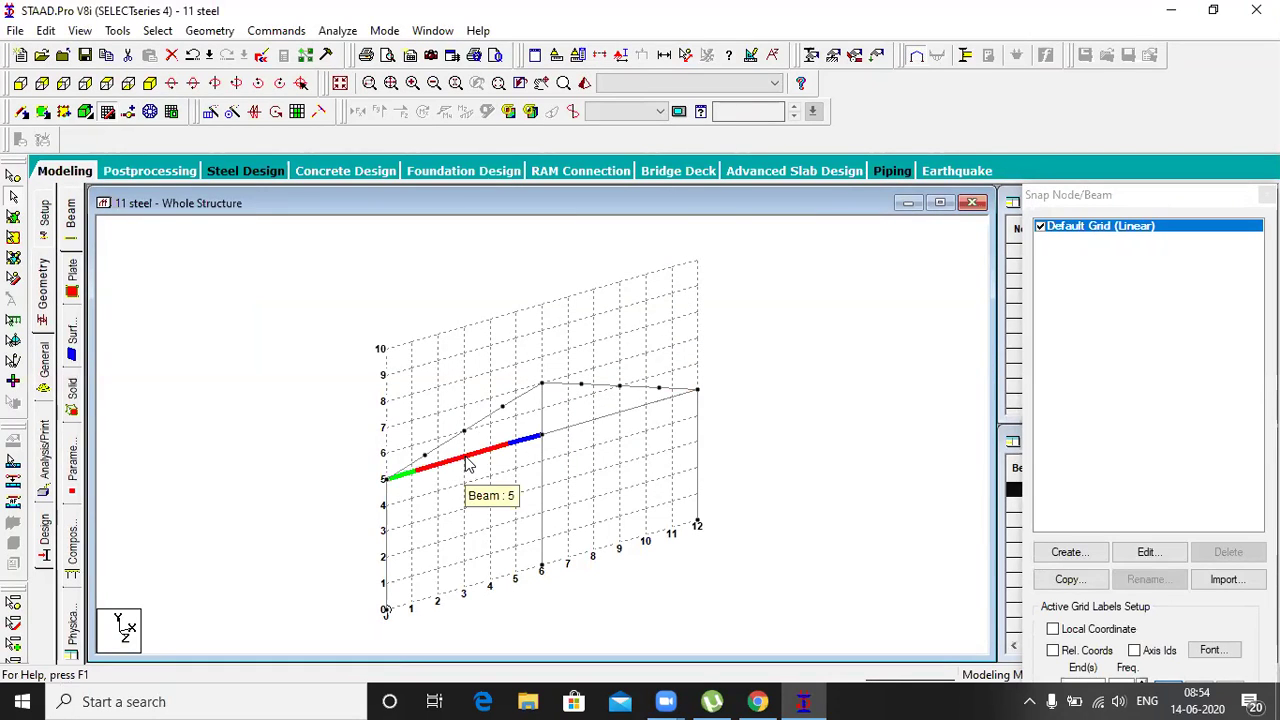
left_click(128, 111)
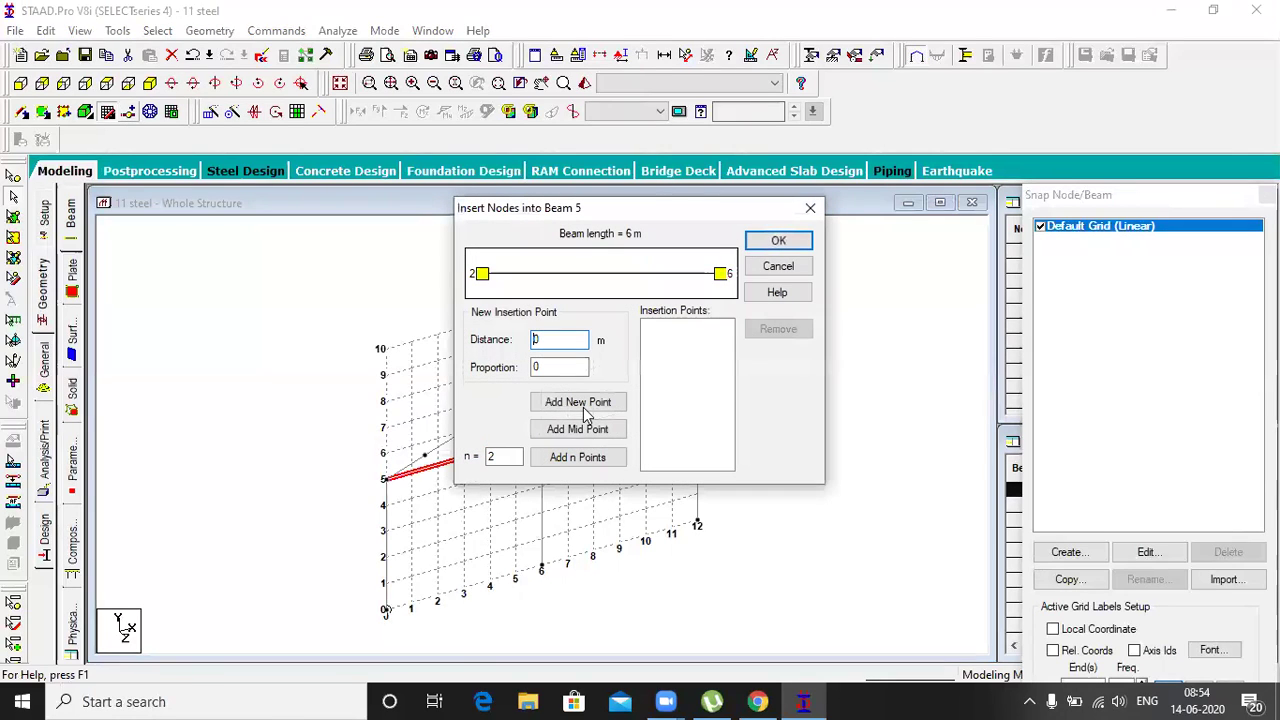
left_click(600, 437)
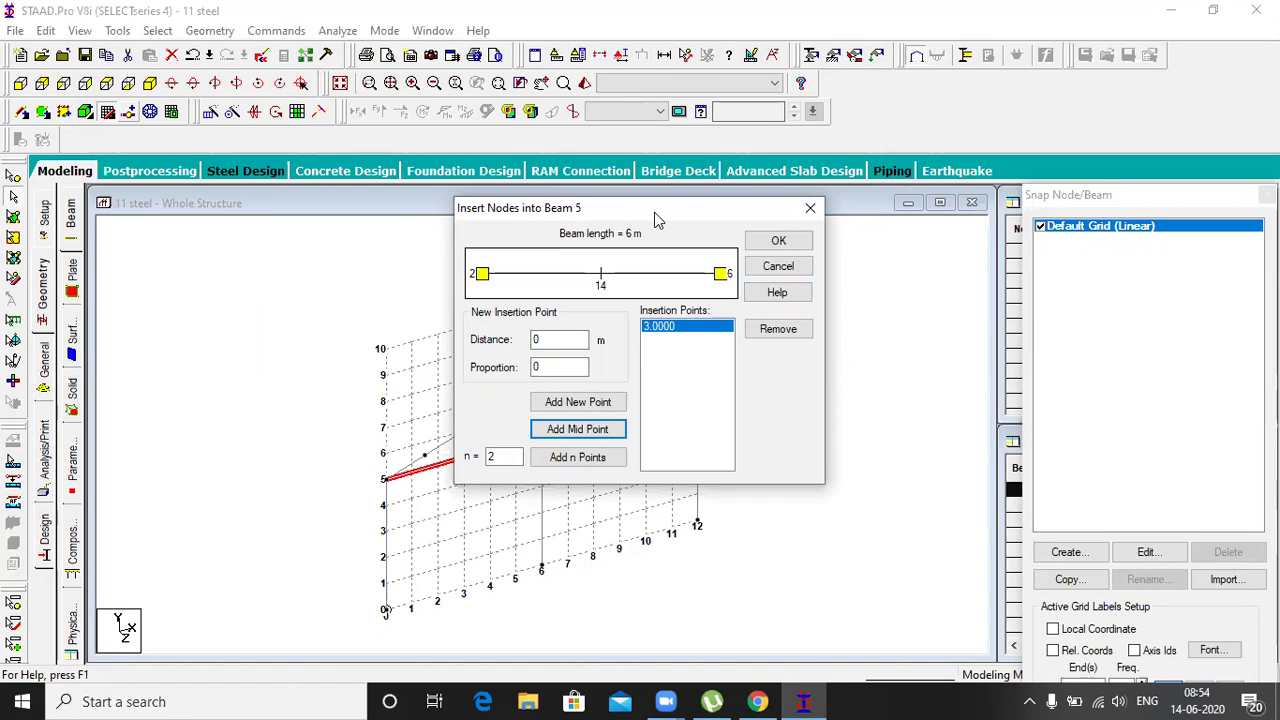
left_click_drag(654, 212, 644, 232)
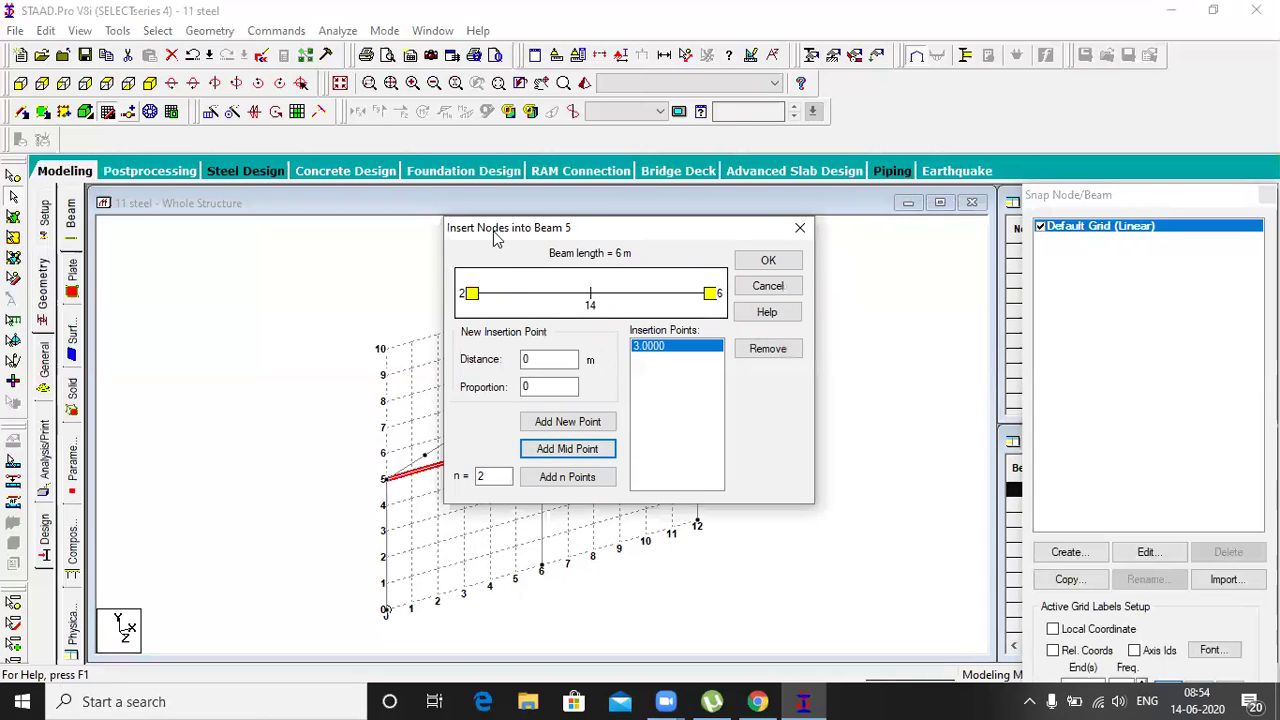
left_click_drag(492, 237, 677, 294)
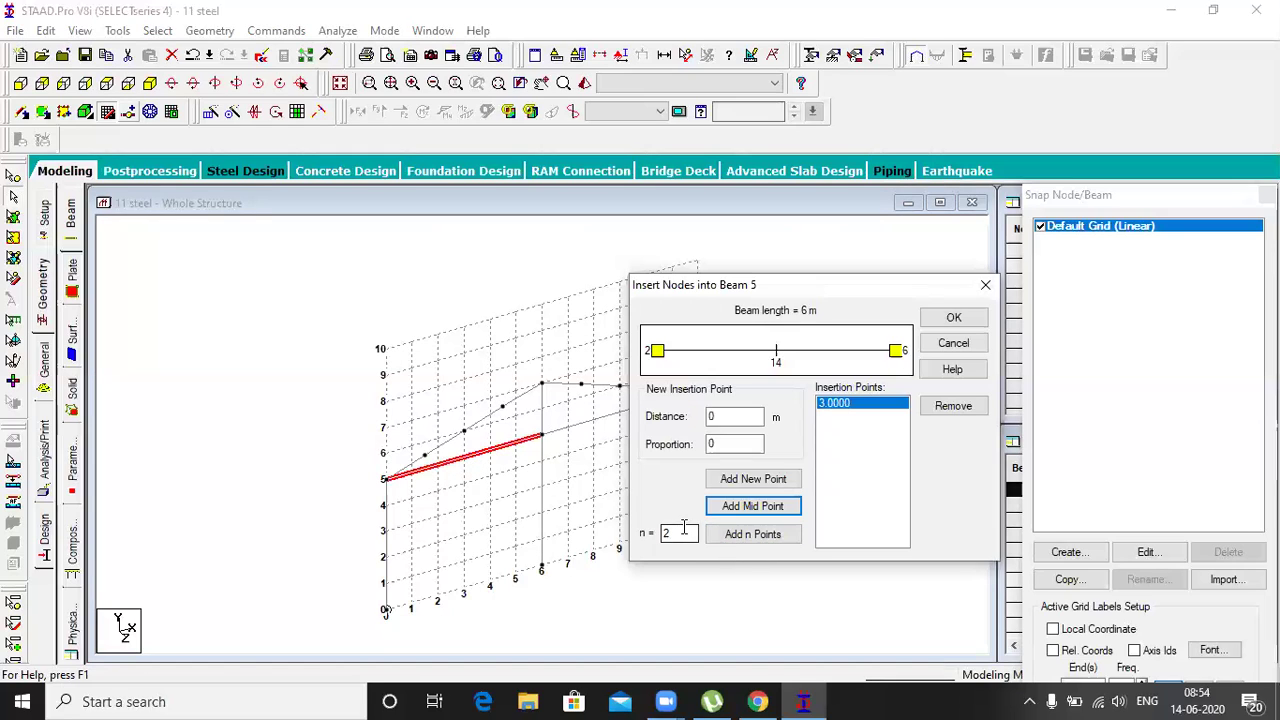
left_click(750, 535)
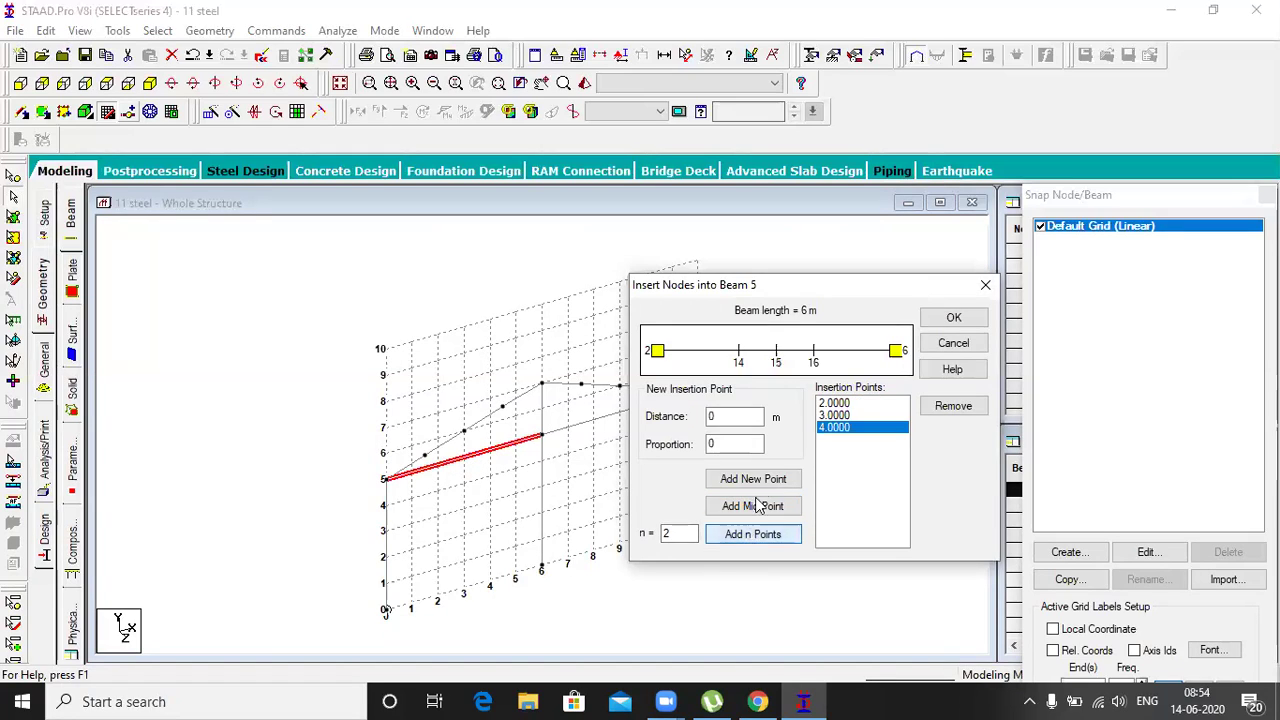
left_click(840, 415)
left_click_drag(808, 292, 700, 290)
left_click(852, 349)
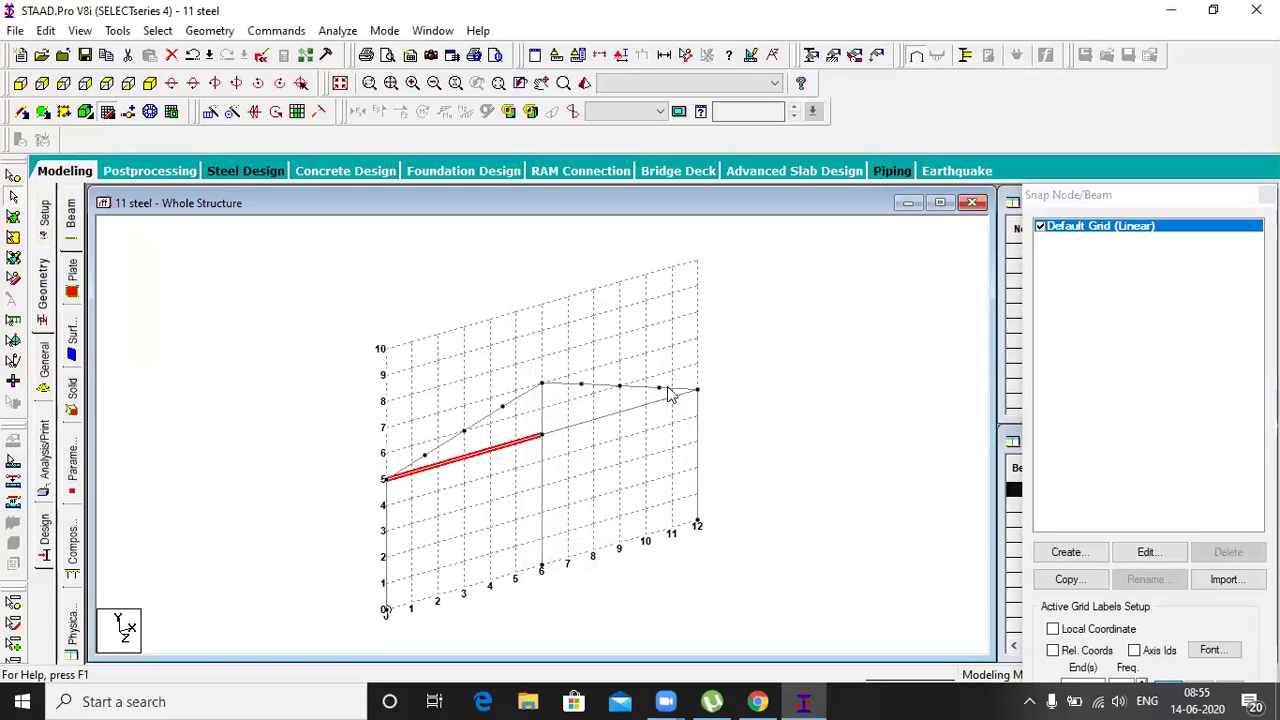
Insert two equally spaced nodes into the left half of the tie beam, Beam 5
left_click(130, 114)
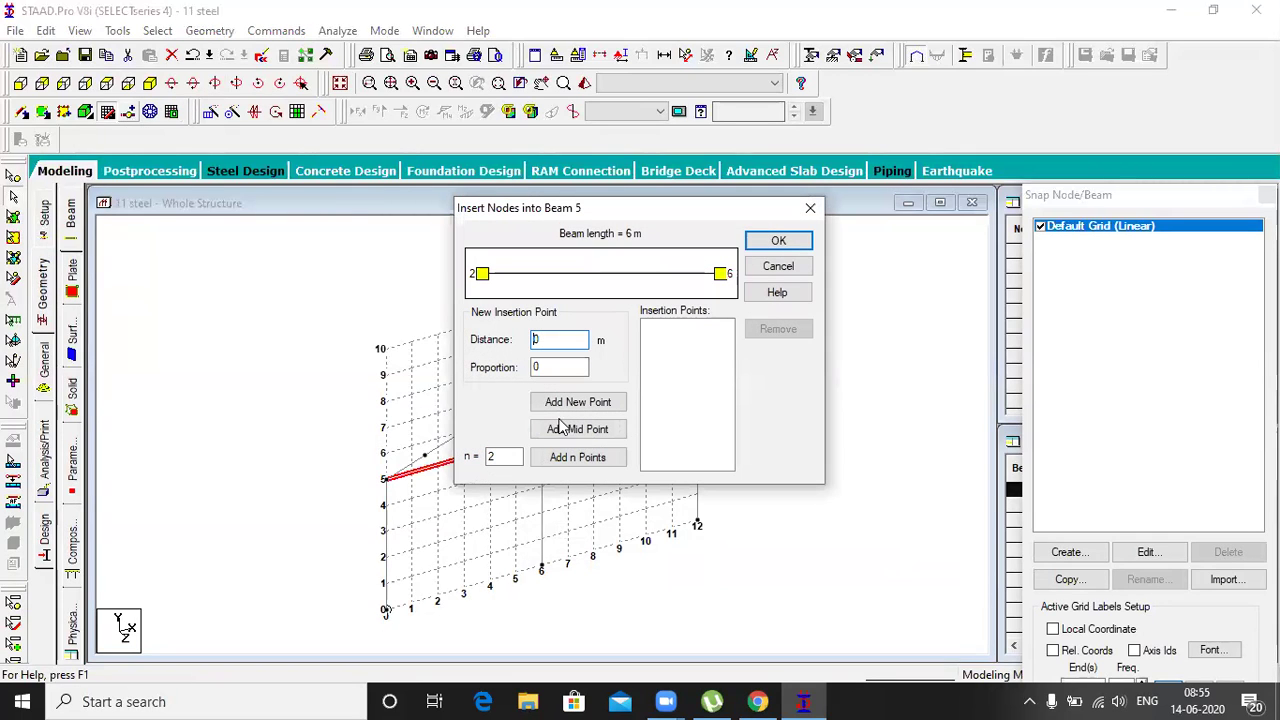
left_click(551, 457)
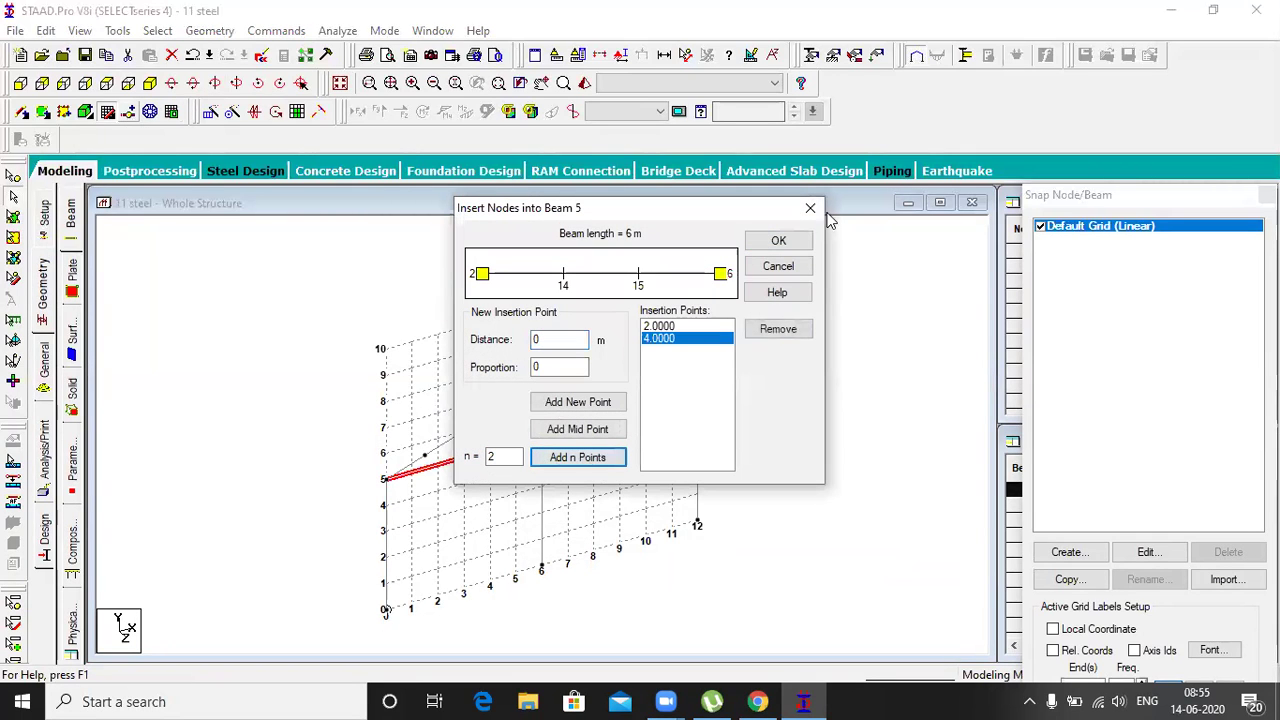
left_click(778, 241)
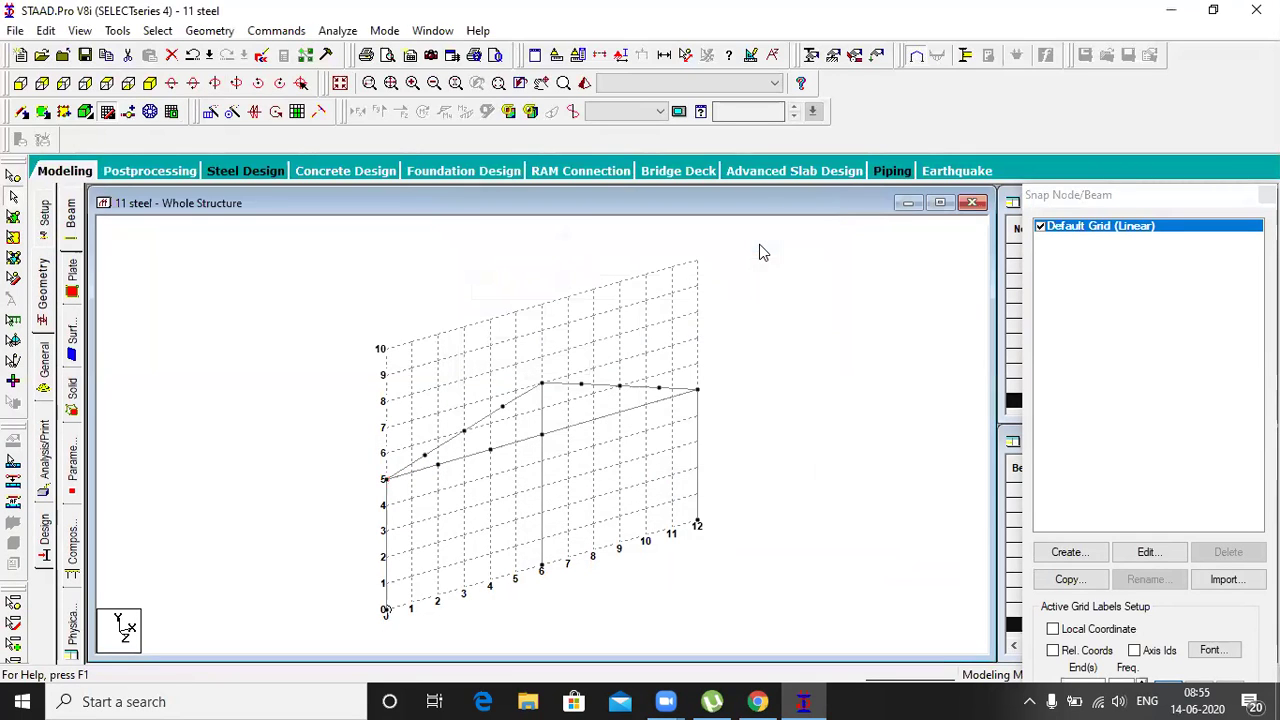
Insert two equally spaced nodes into the right half of the tie beam, Beam 6
left_click(600, 422)
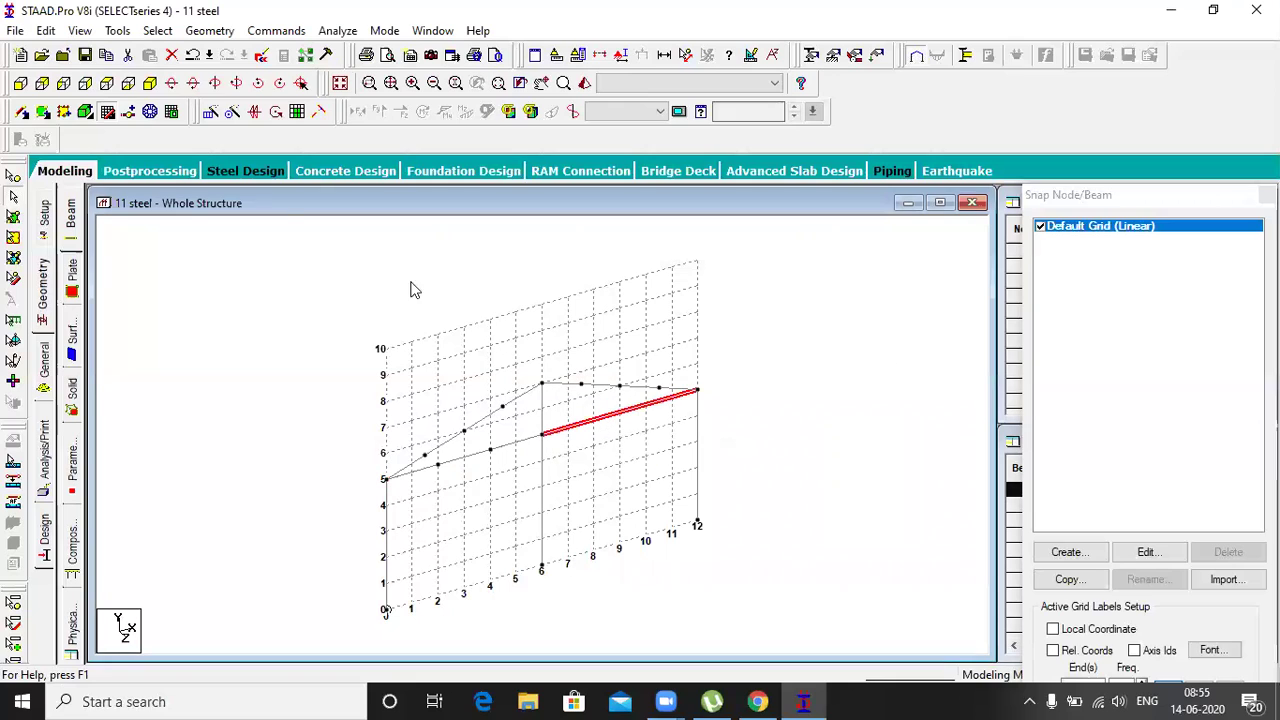
left_click(130, 112)
left_click(585, 458)
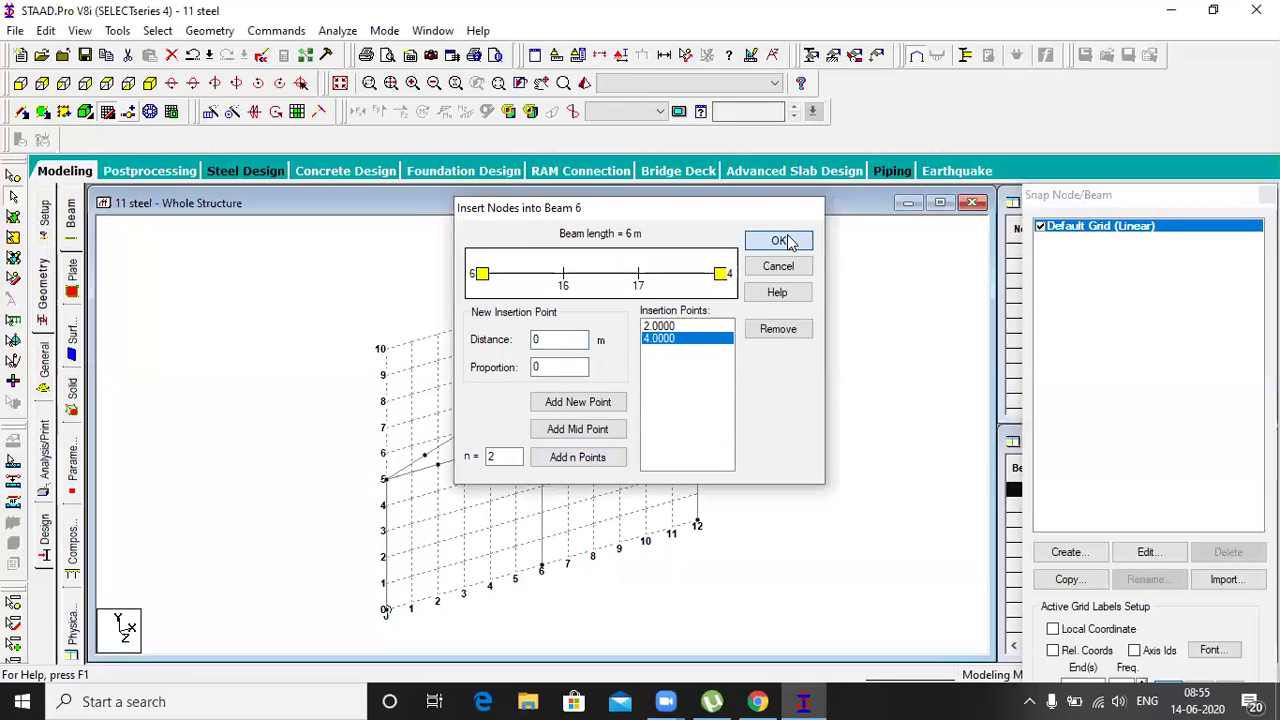
left_click(781, 241)
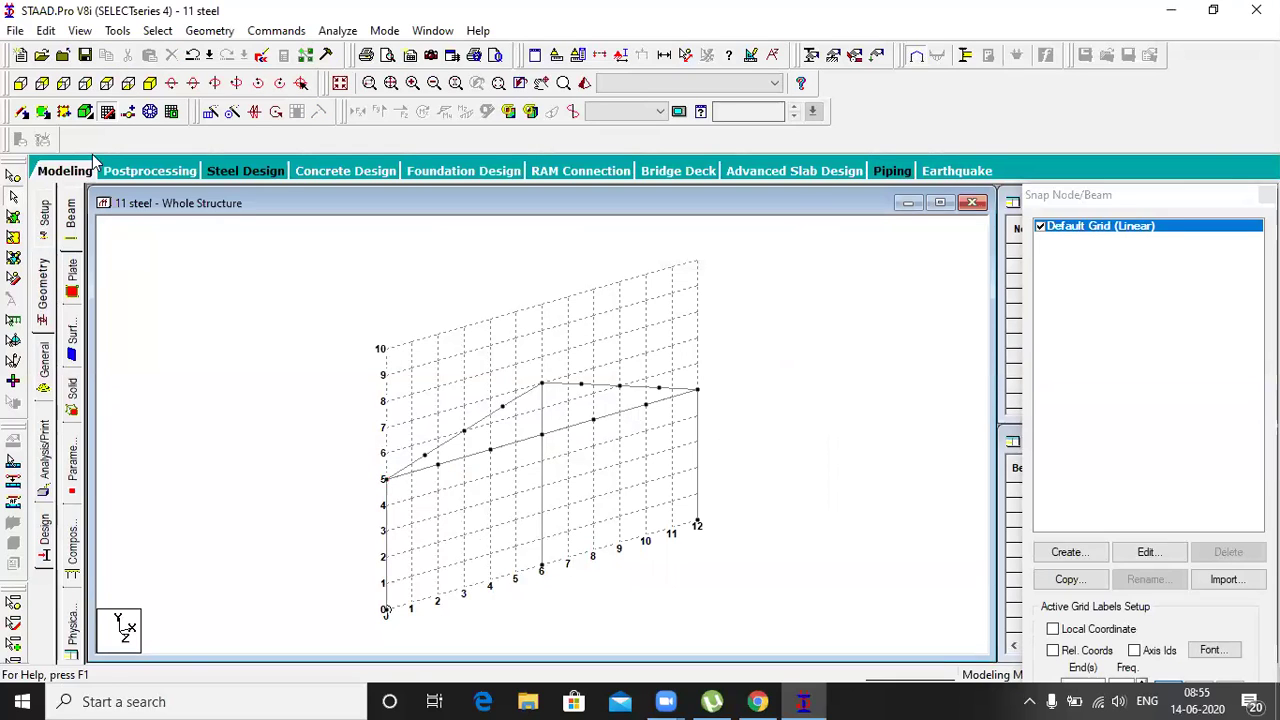
Try to draw web members between the rafter nodes and the tie beam nodes of the truss
left_click(24, 111)
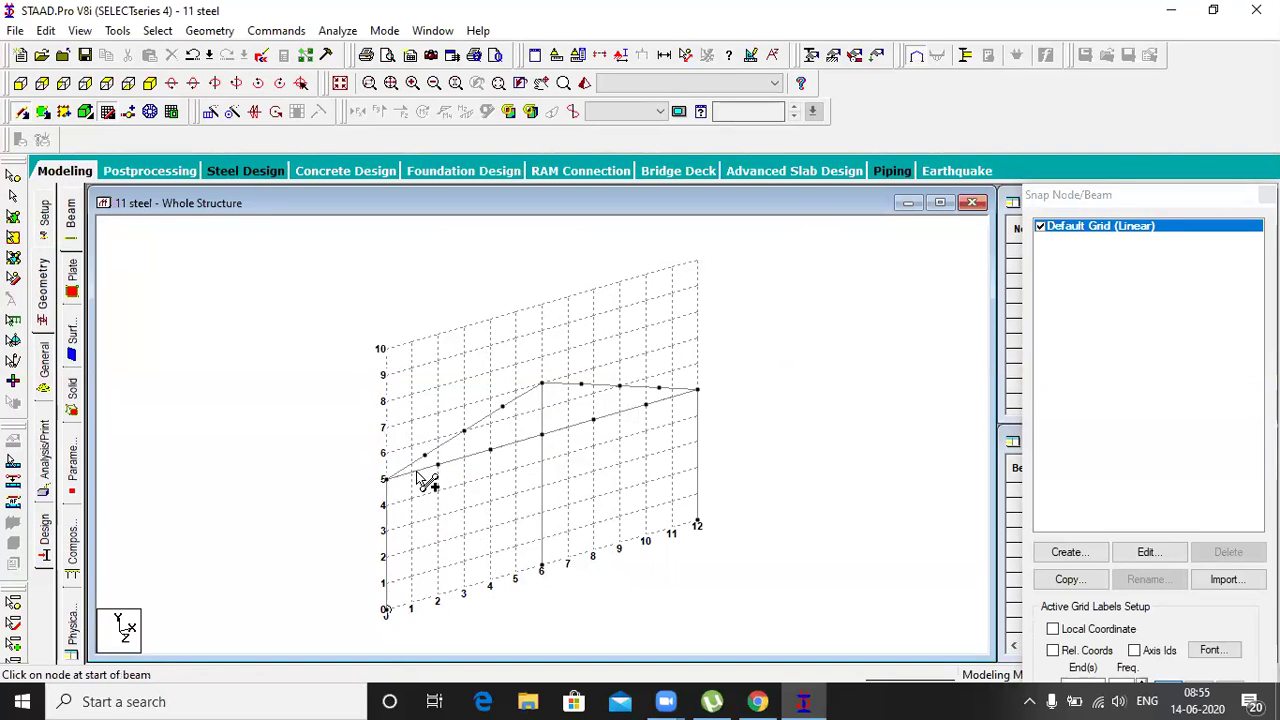
left_click_drag(425, 456, 541, 384)
left_click_drag(657, 390, 594, 420)
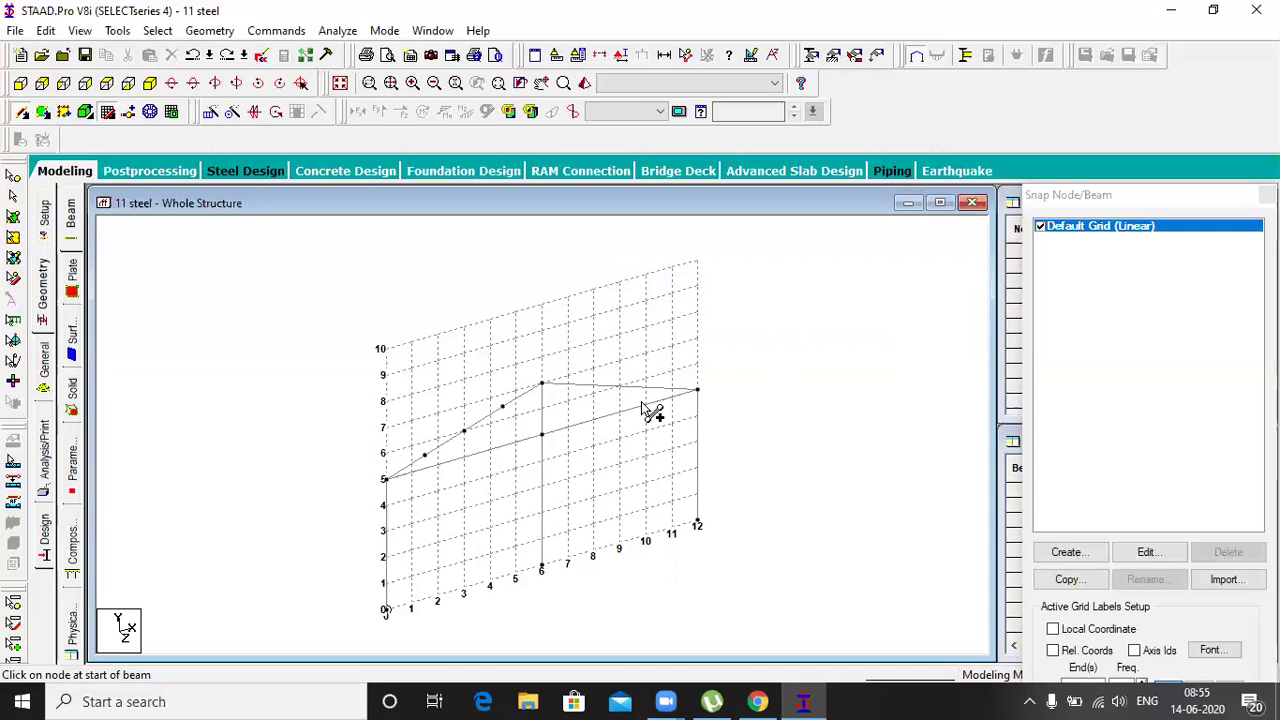
Insert three equally spaced nodes again into the right sloping rafter, Beam 3
left_click(128, 111)
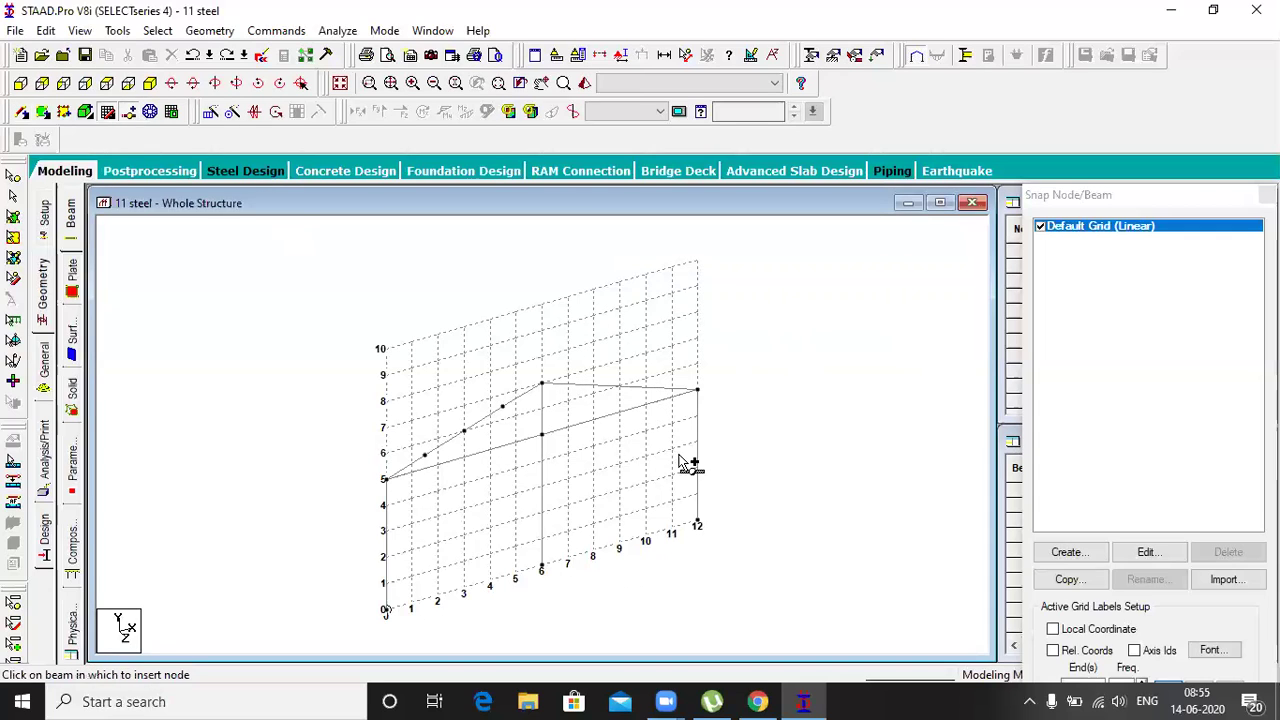
left_click(606, 387)
left_click_drag(519, 456, 487, 456)
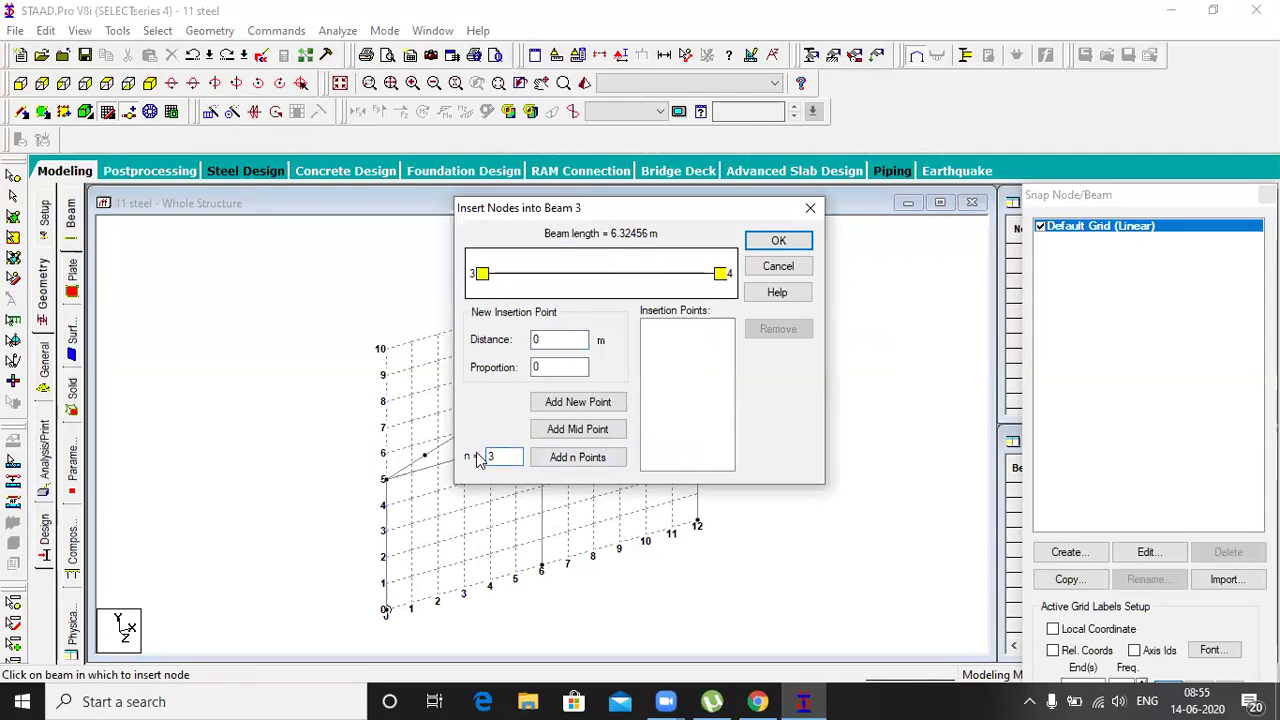
left_click(562, 462)
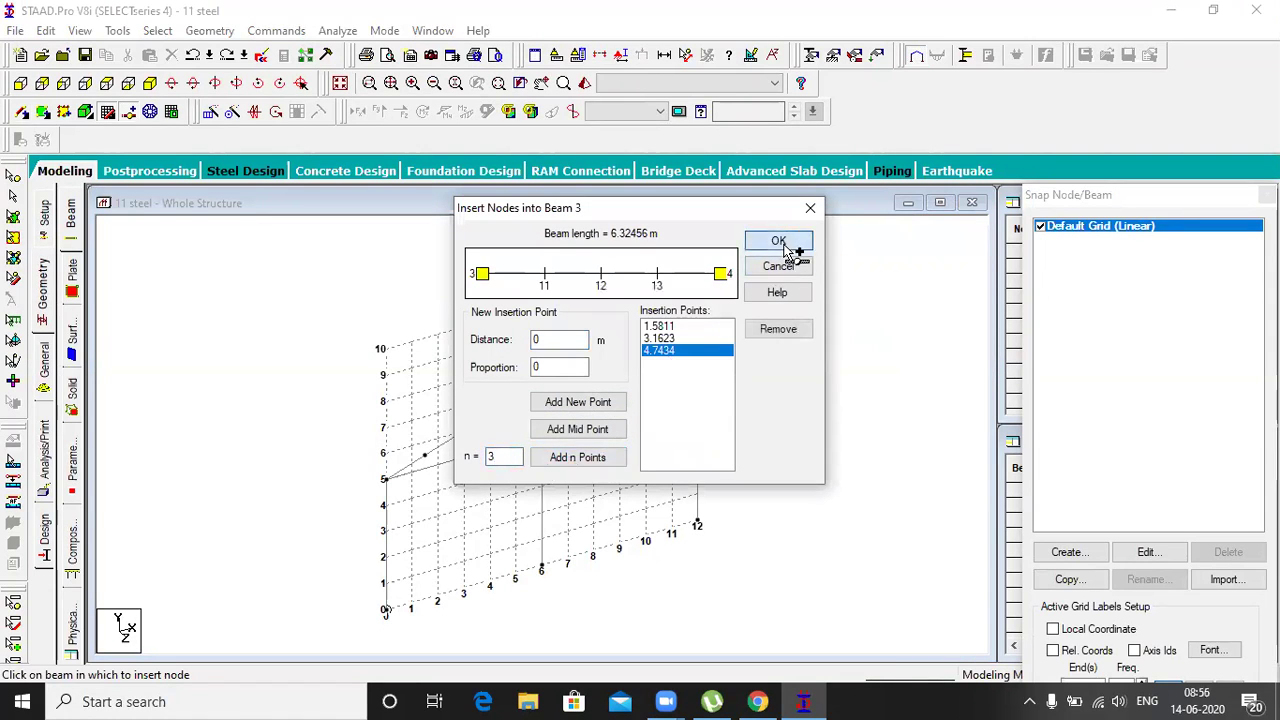
left_click(783, 244)
Insert a midpoint node into each half of the tie beam, Beams 5 and 6
left_click(491, 456)
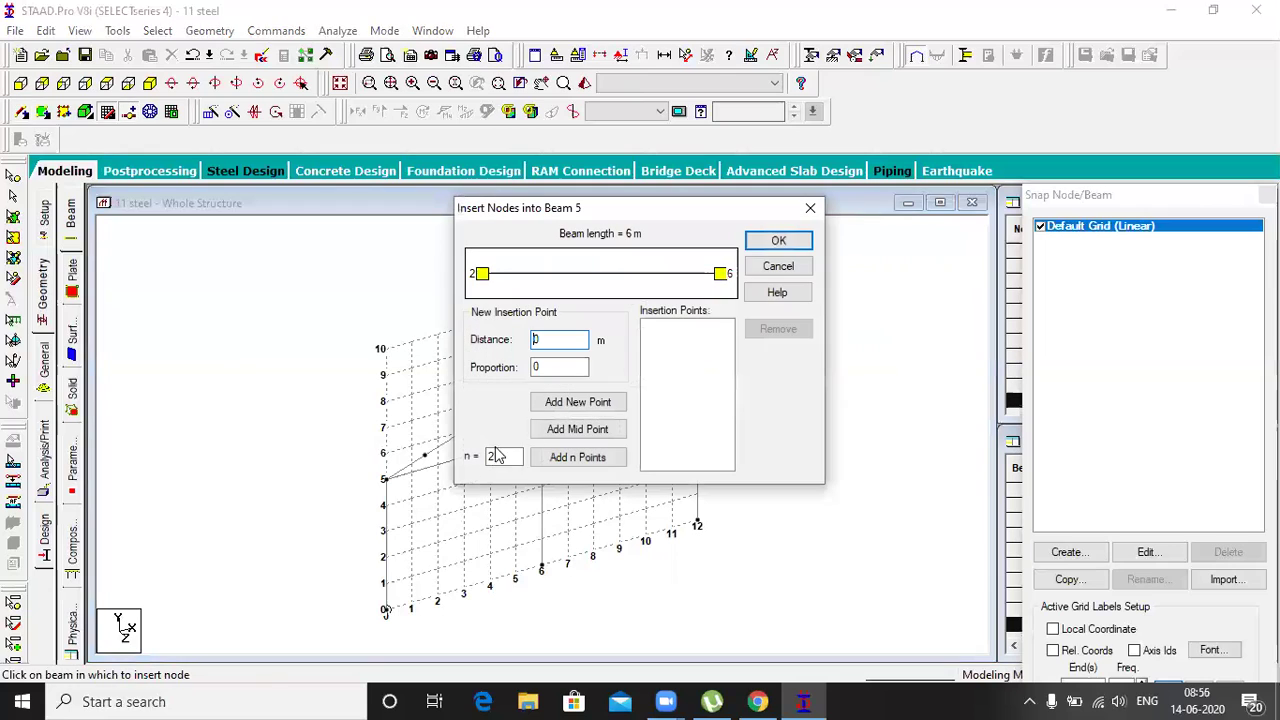
left_click(577, 430)
left_click(778, 241)
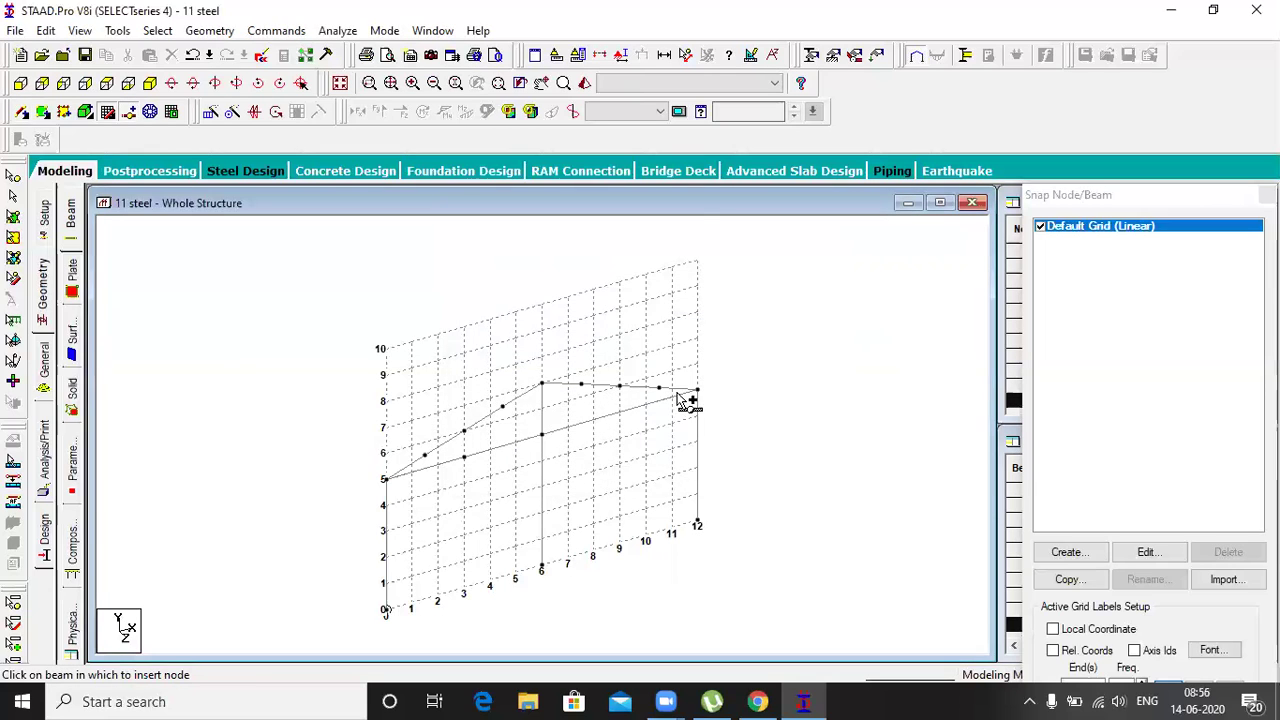
left_click(601, 422)
left_click(577, 429)
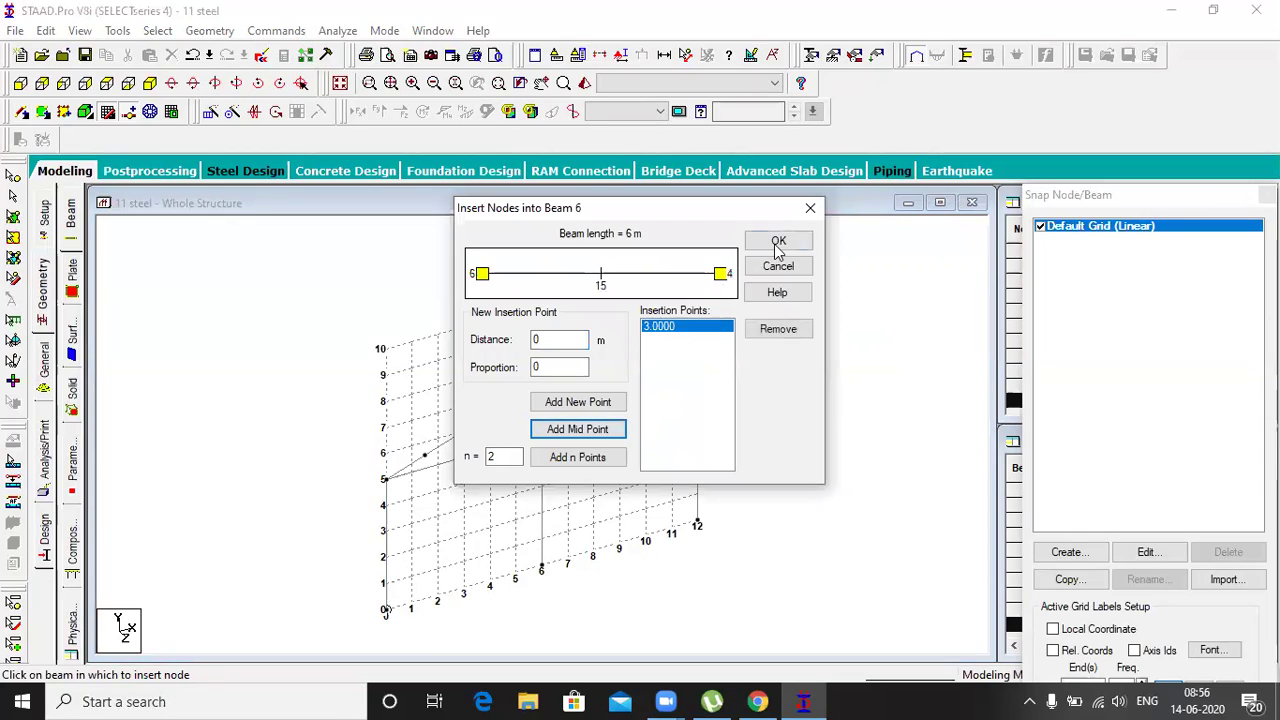
left_click(778, 244)
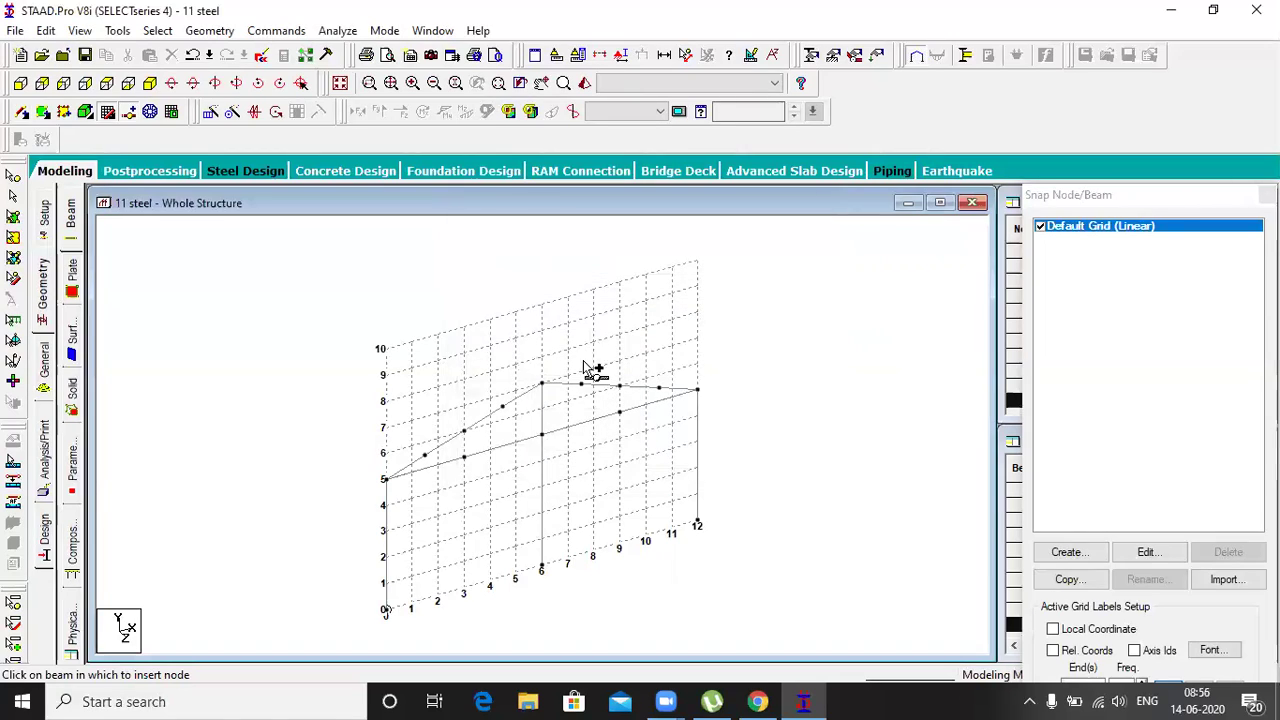
left_click(463, 450)
left_click(782, 241)
Draw truss verticals from the tie beam midpoints to the middle rafter nodes, and diagonals from those rafter nodes to the tie beam centre
left_click(22, 111)
mouse_move(465, 459)
left_mouse_down()
mouse_move(464, 432)
mouse_move(537, 409)
mouse_move(541, 388)
mouse_move(467, 445)
mouse_move(505, 402)
mouse_move(507, 455)
mouse_move(484, 444)
left_mouse_up()
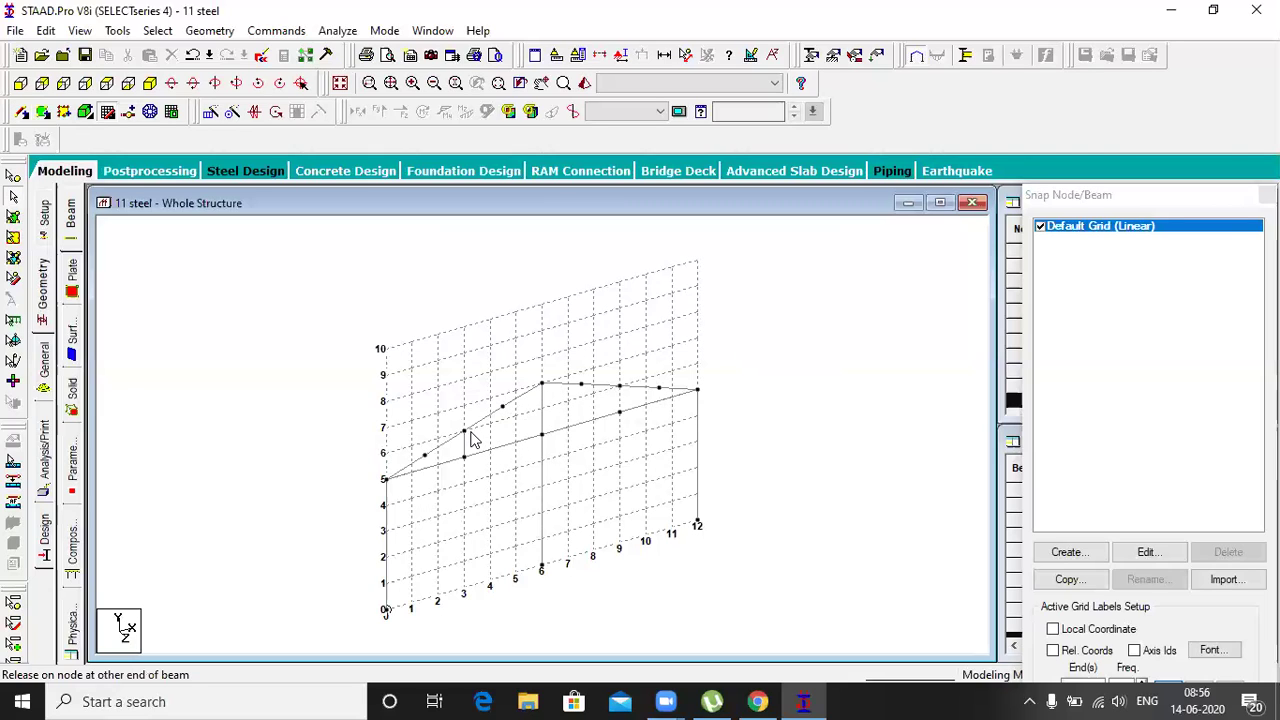
left_click_drag(464, 431, 620, 411)
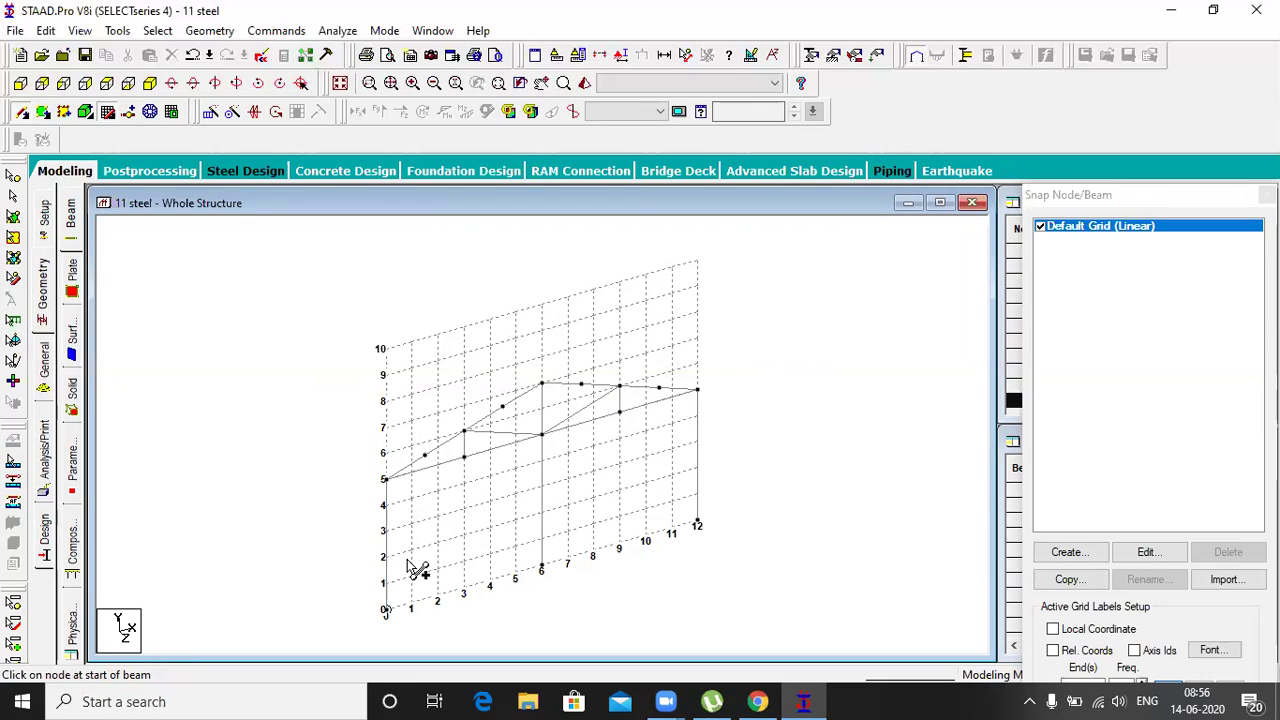
Create a fixed support and make it the active support for assignment
left_click(43, 368)
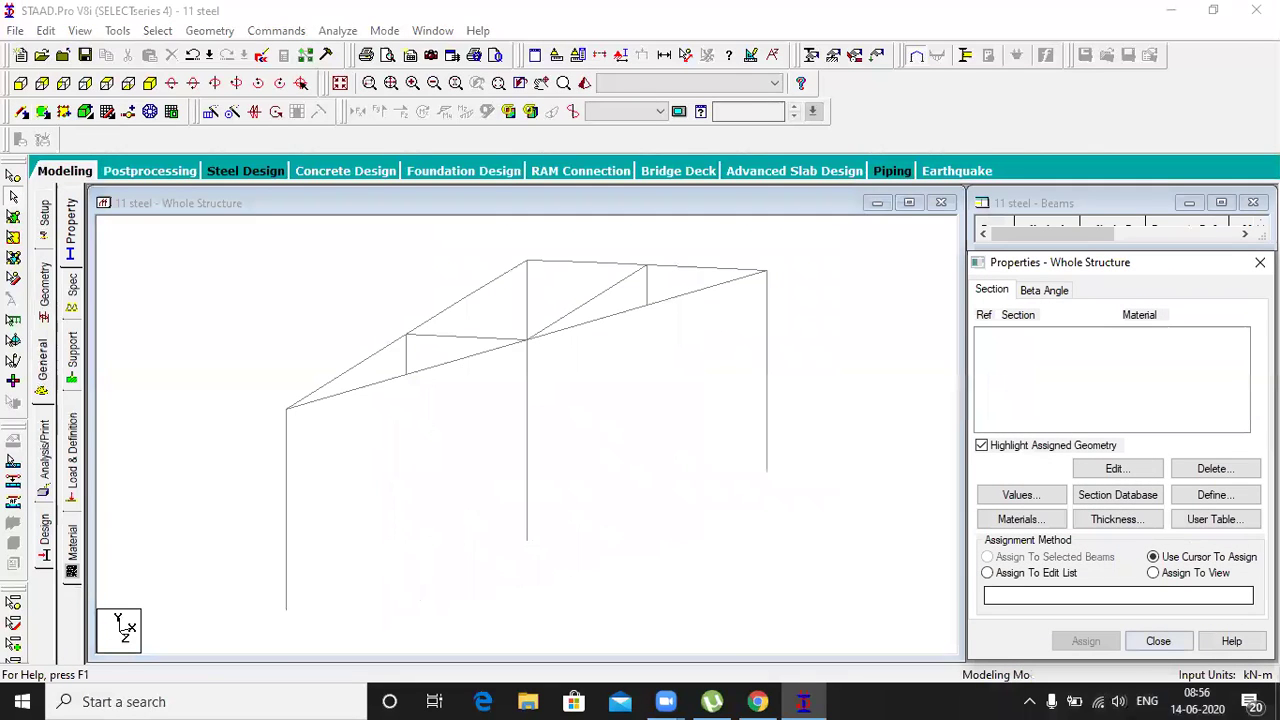
left_click(72, 365)
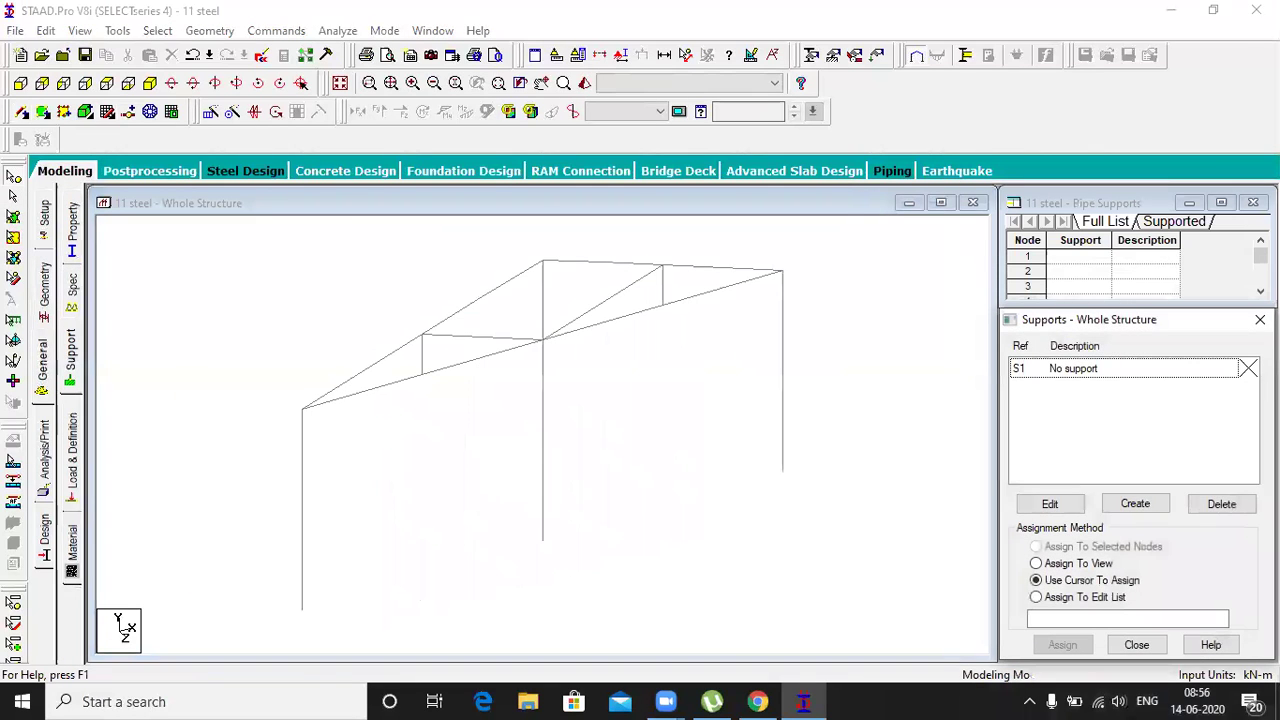
left_click(1134, 503)
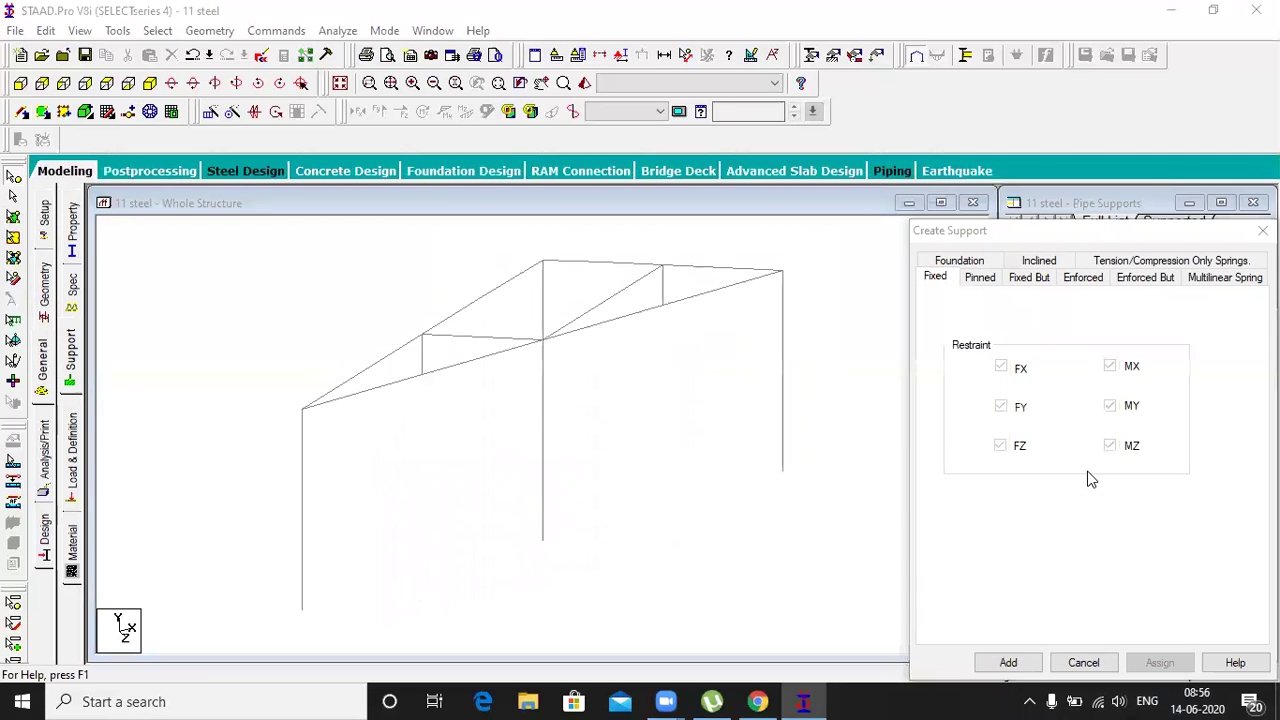
left_click(1007, 663)
left_click(1048, 393)
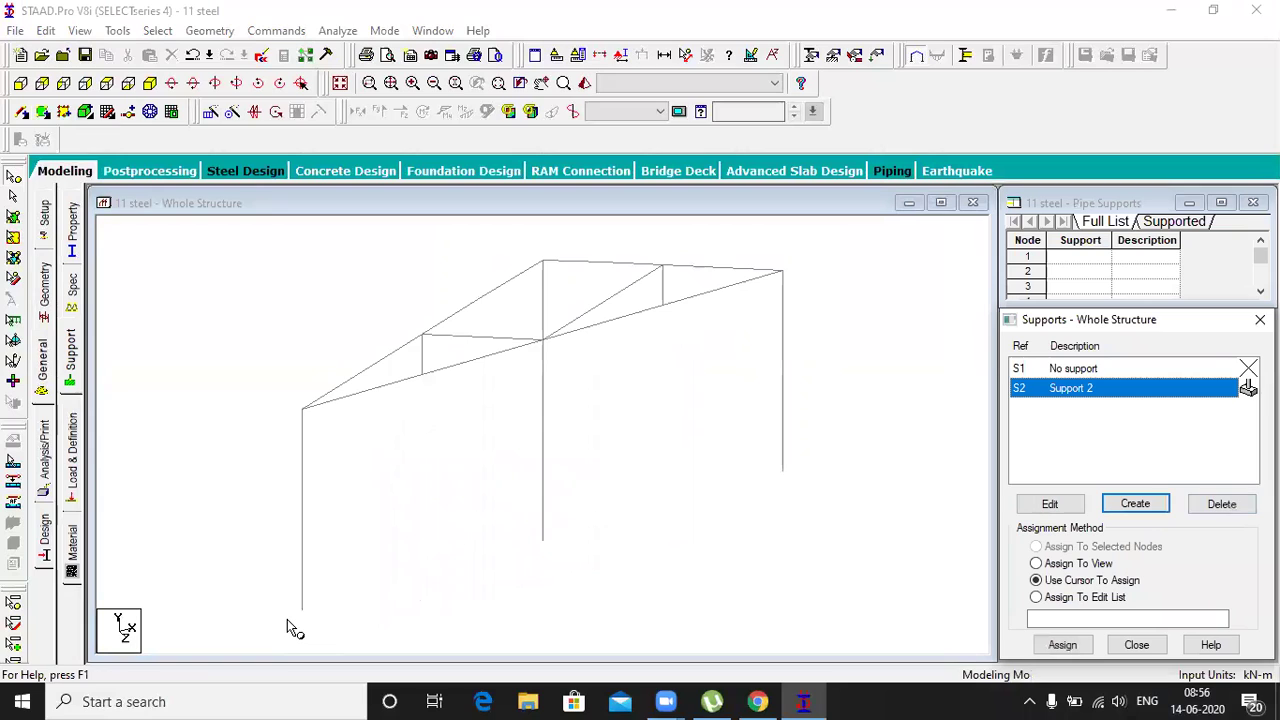
Select the base nodes of all three columns
left_click_drag(285, 601, 374, 621)
left_click_drag(531, 542, 638, 596)
left_click(783, 470, "ctrl")
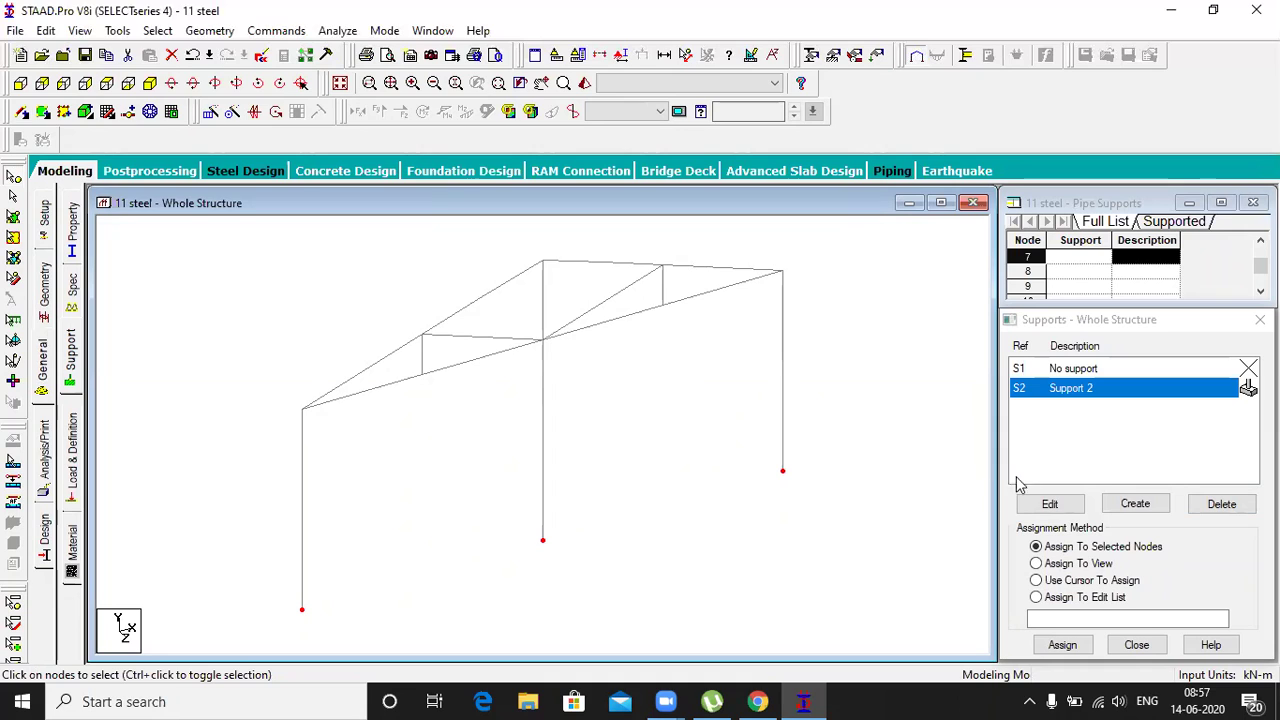
Examine the Pinned and Fixed But restraint options for a new support without adding one
left_click(1163, 510)
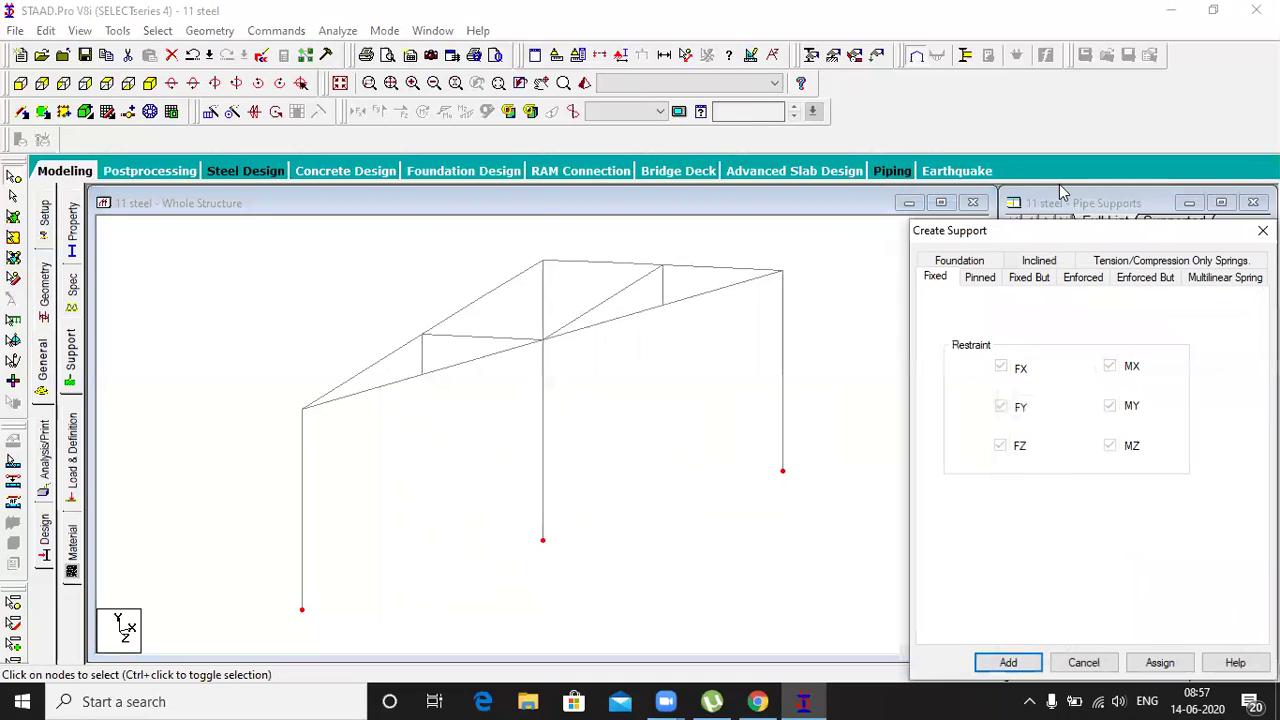
left_click(984, 292)
left_click(980, 282)
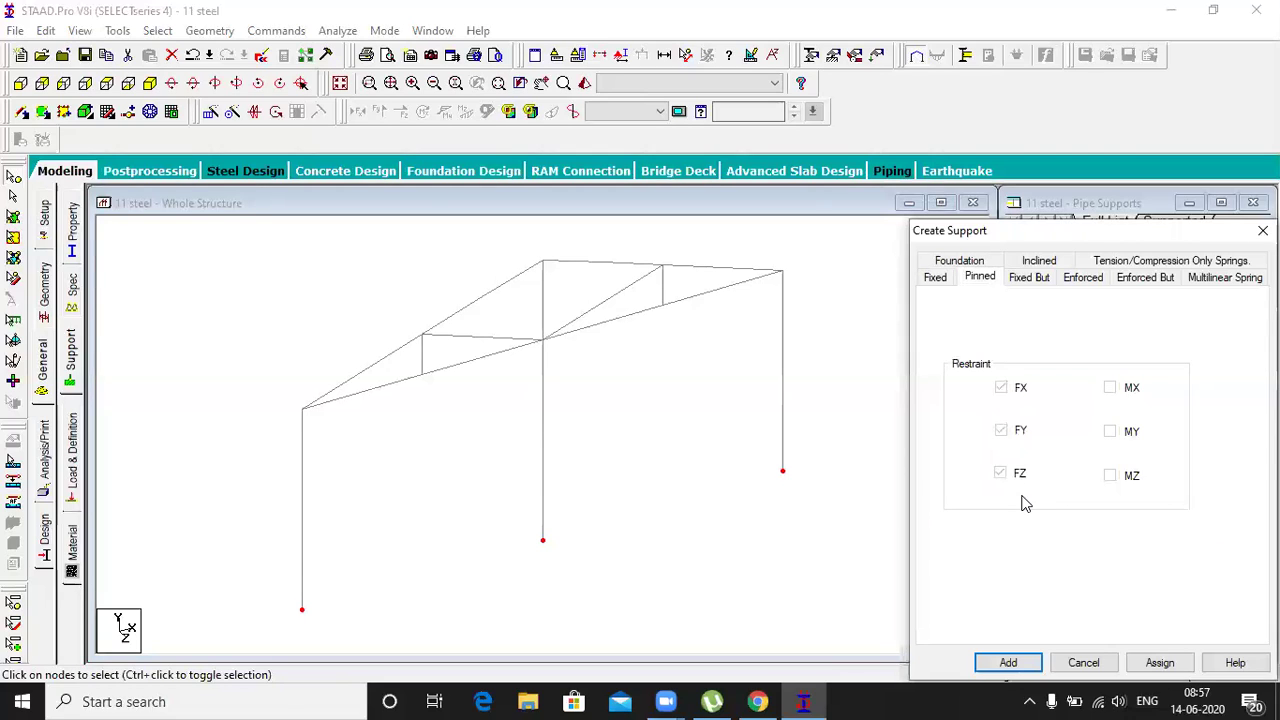
left_click(1029, 277)
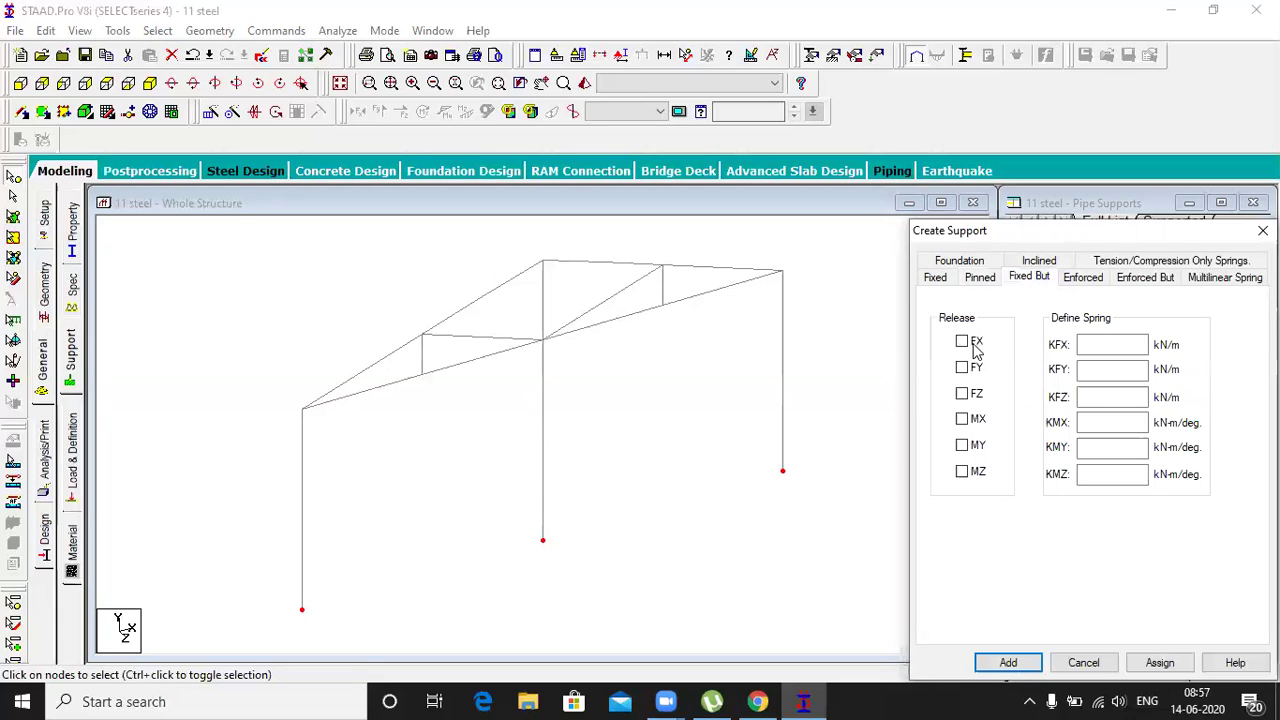
left_click(963, 345)
left_click(962, 342)
left_click(1084, 664)
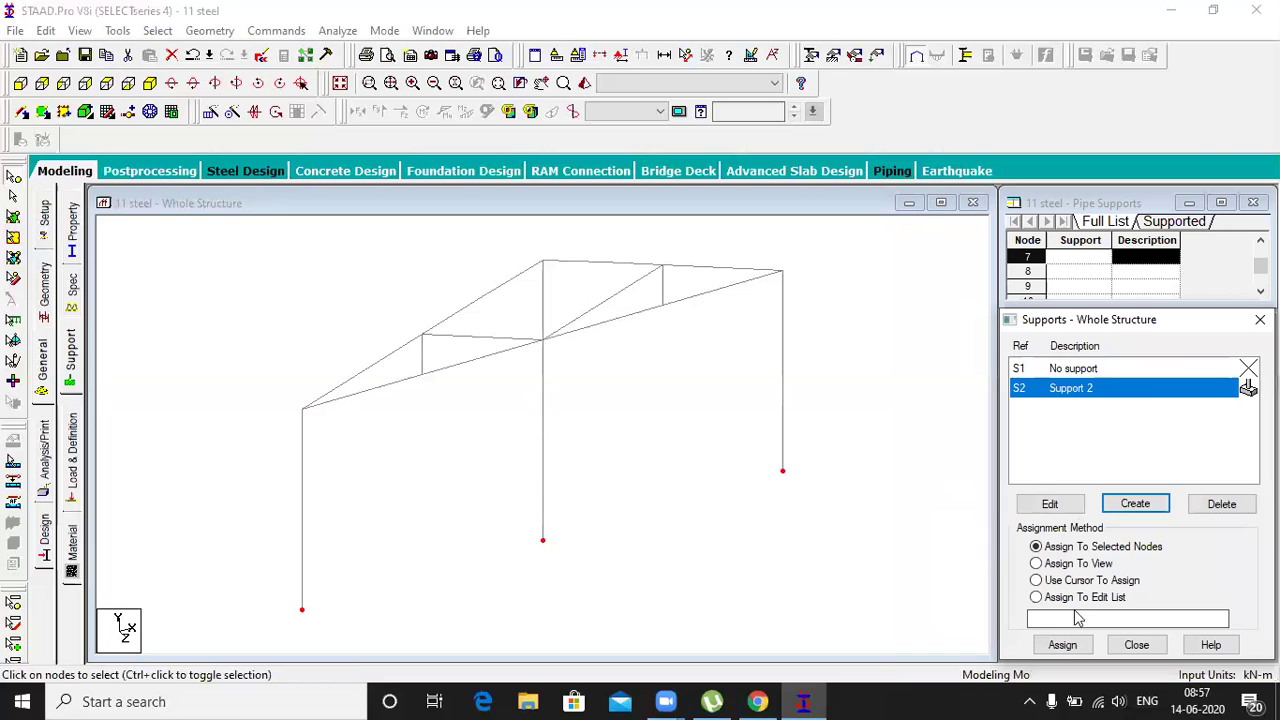
Assign the fixed support, Support 2, to the selected column base nodes
left_click(1062, 644)
left_click(1145, 533)
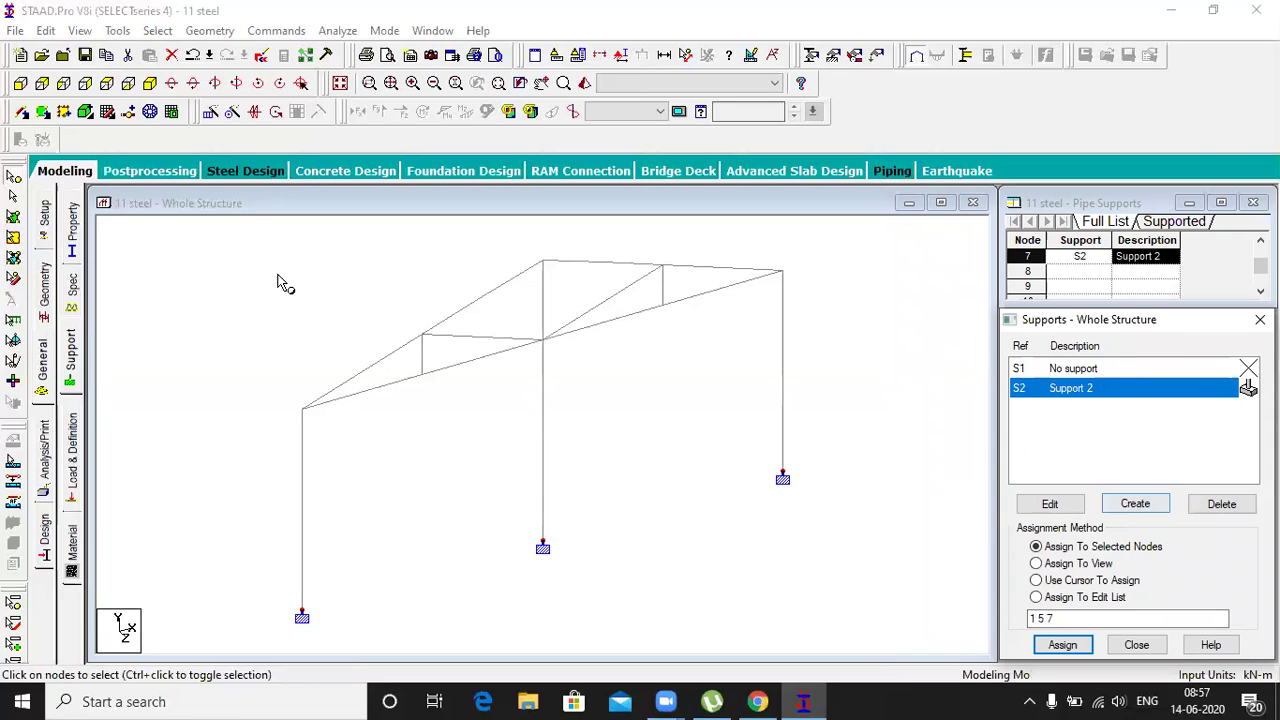
Select the whole frame and set up a translational repeat in the global Z direction with 5 steps
scroll(280, 280, "down", 2)
left_click(423, 408)
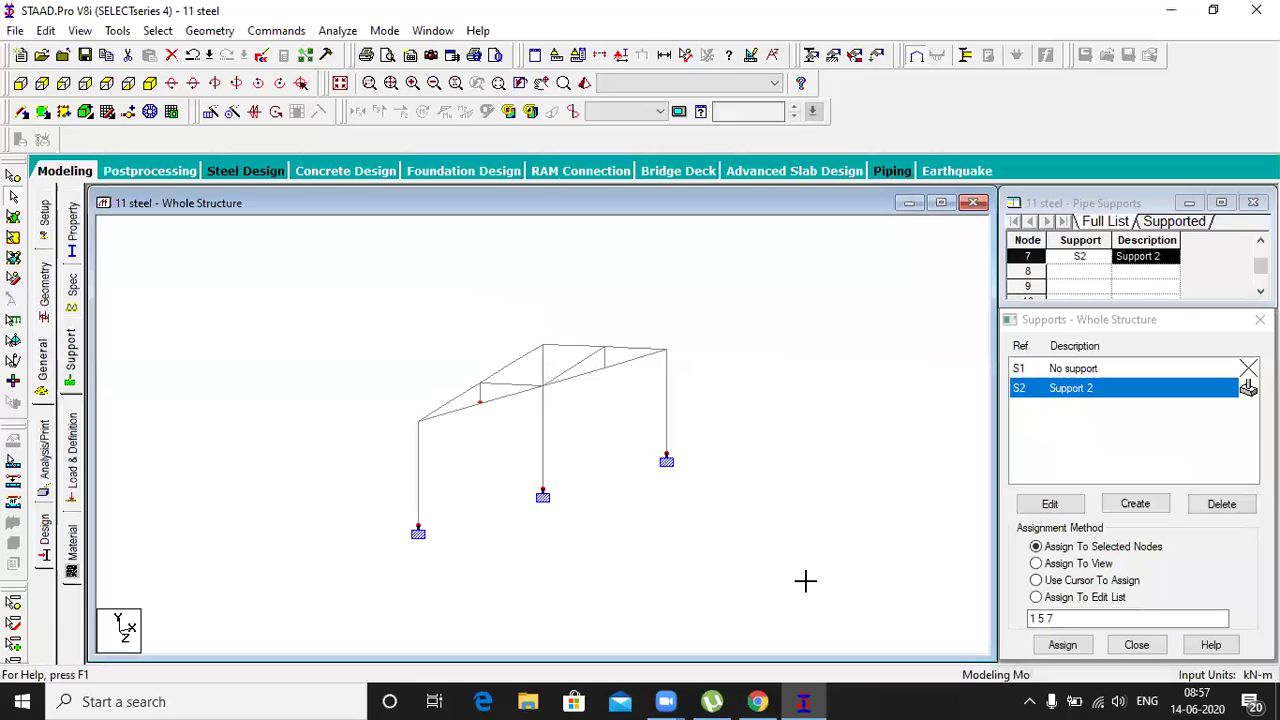
left_click(212, 111)
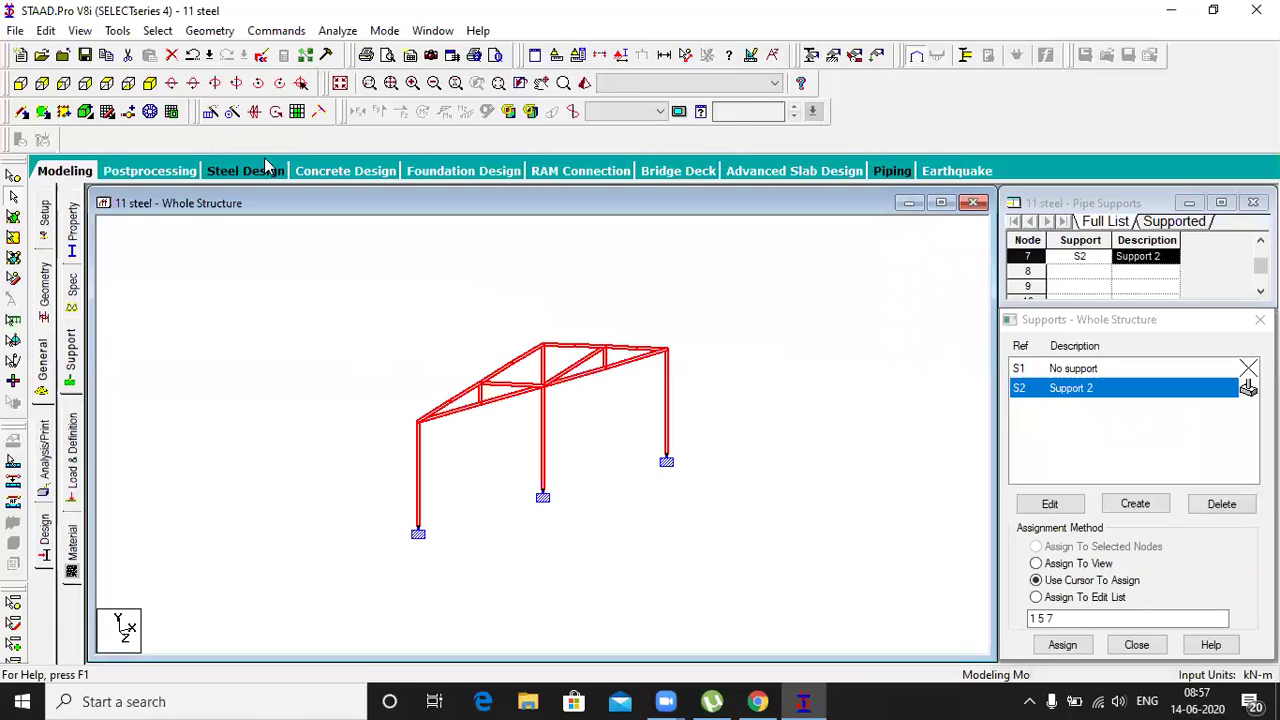
left_click(480, 437)
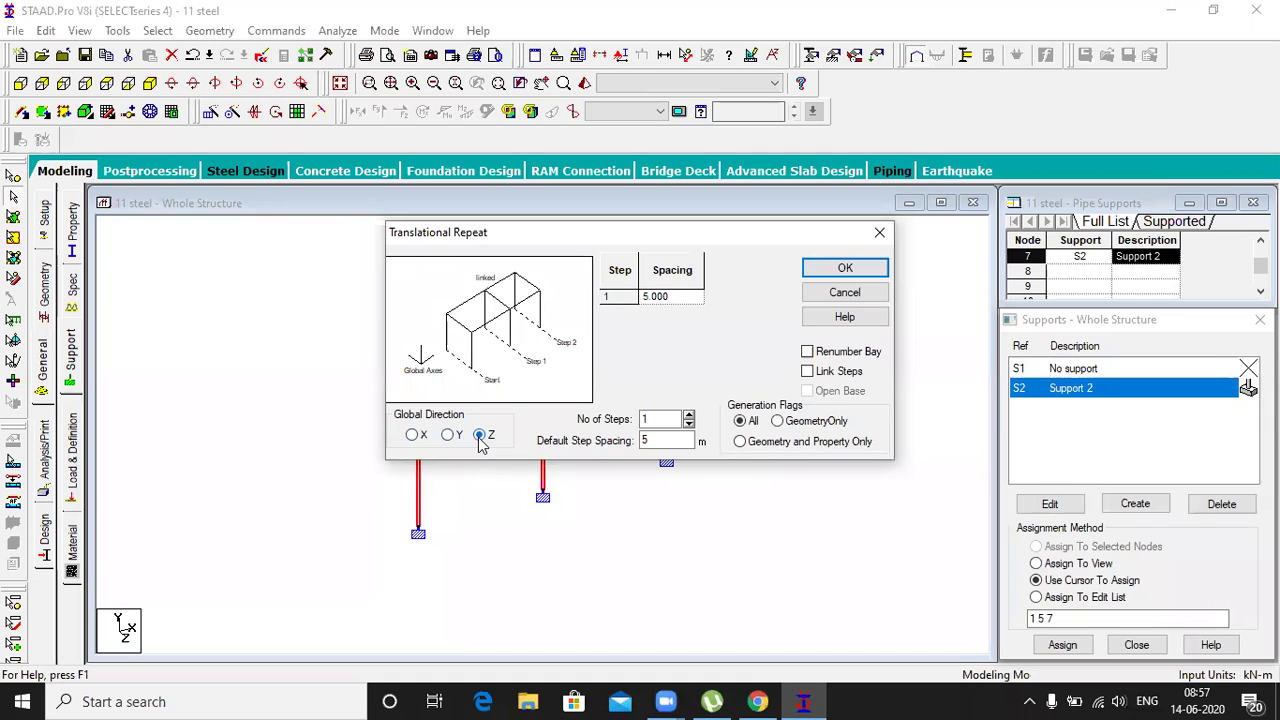
left_click(689, 416)
left_click(689, 416)
left_click(689, 416)
left_click(689, 416)
Set the repeat's default step spacing to 3.5 m, accept the auto-save and generate the frame copies
left_click_drag(662, 440, 617, 444)
type("3")
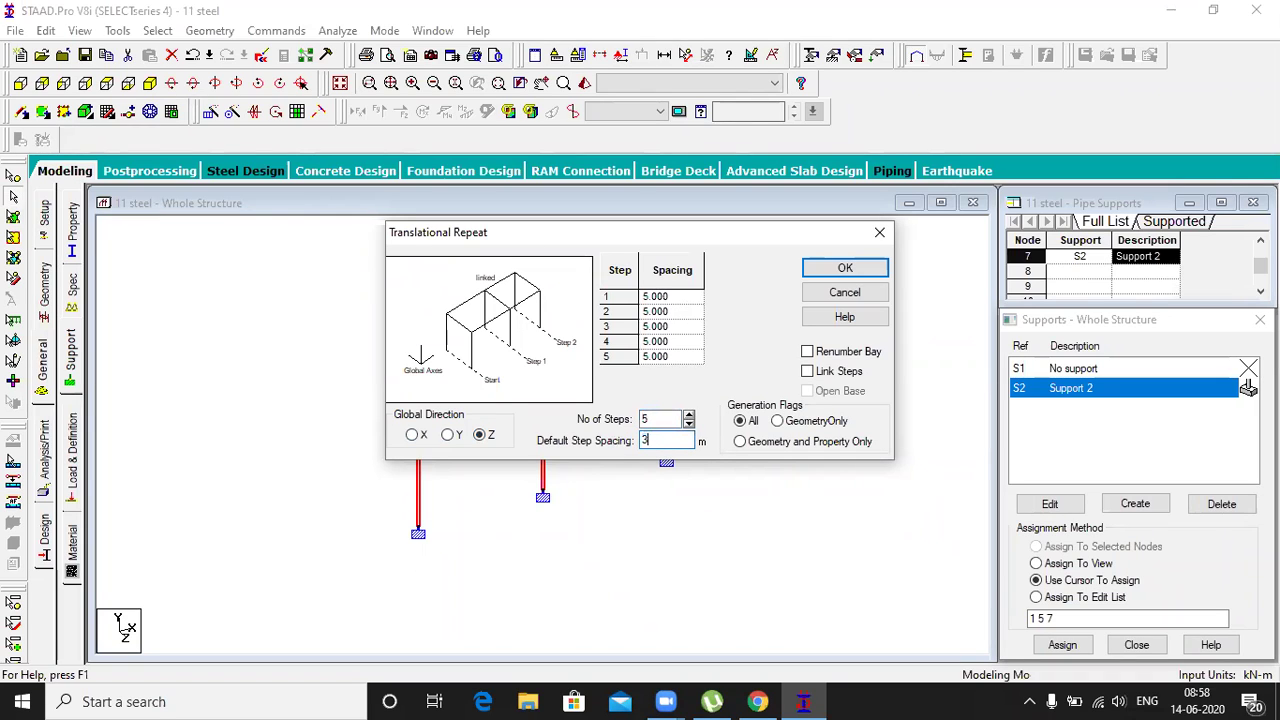
key("Tab")
left_click(667, 441)
type(".5")
left_click(685, 360)
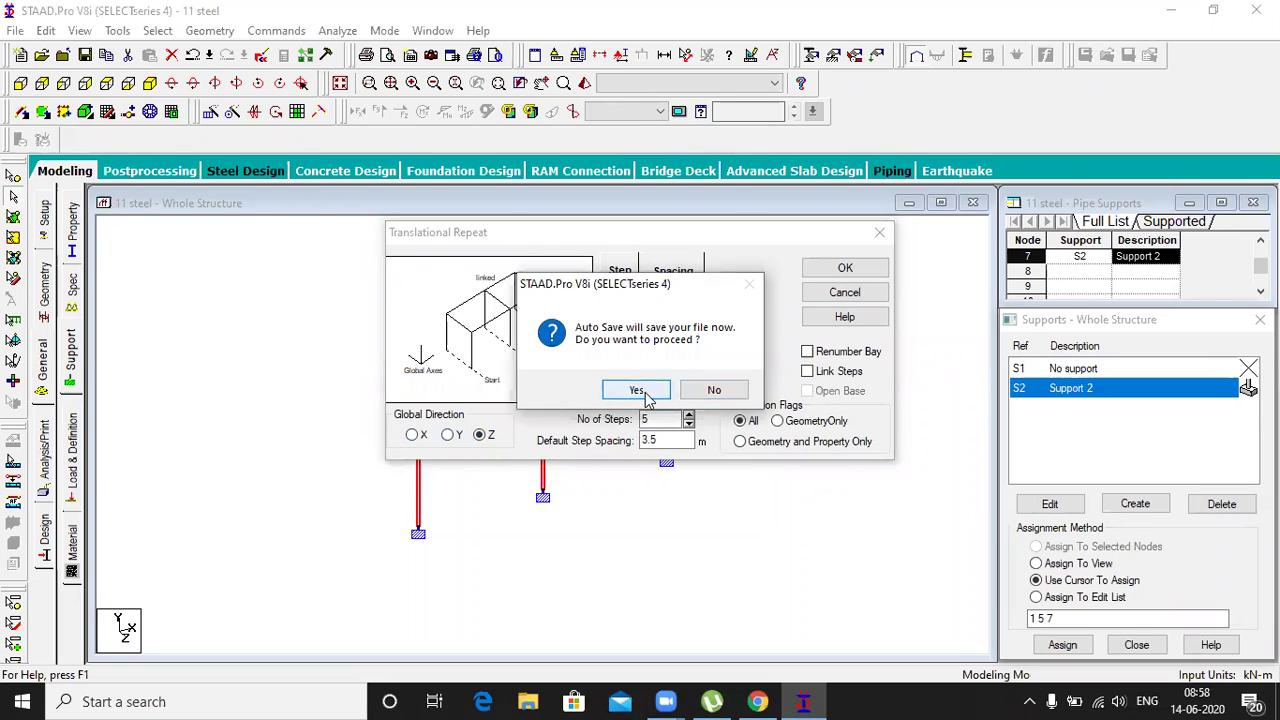
left_click(645, 395)
left_click(514, 371)
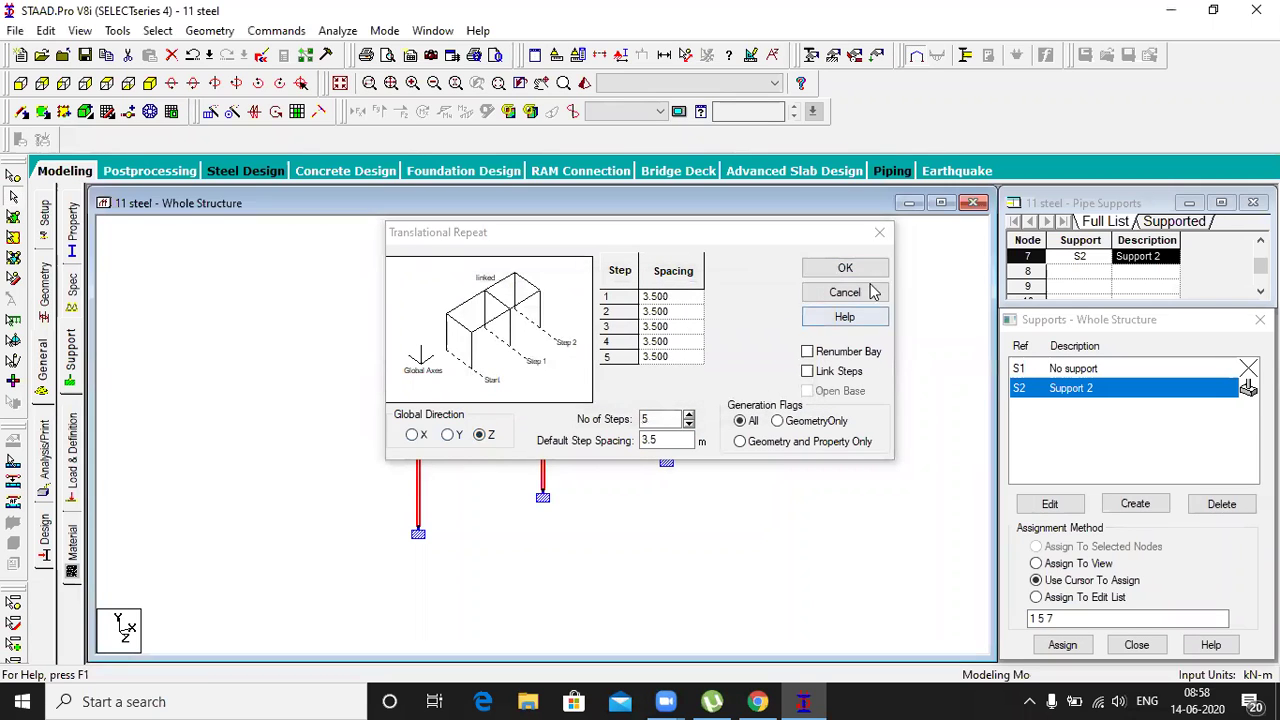
left_click(845, 267)
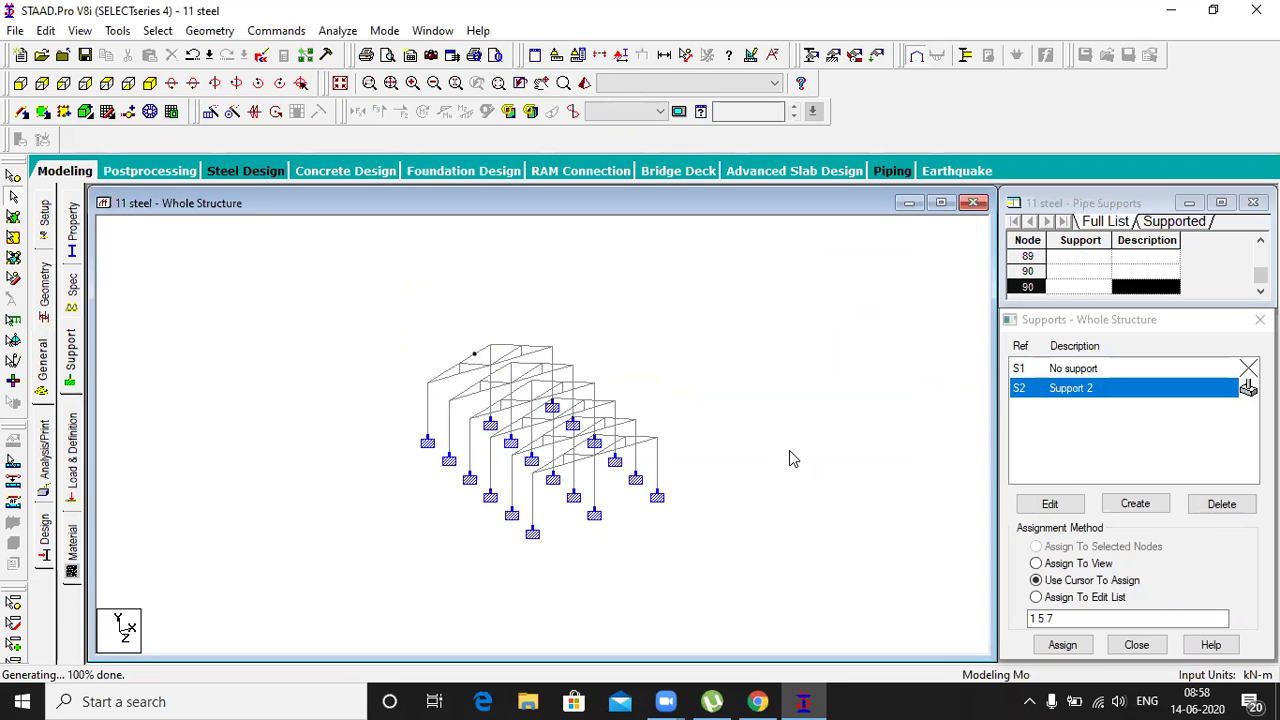
In the front view, select every node along both sloping rafters of the repeated frames
scroll(480, 370, "up", 5)
scroll(487, 404, "down", 5)
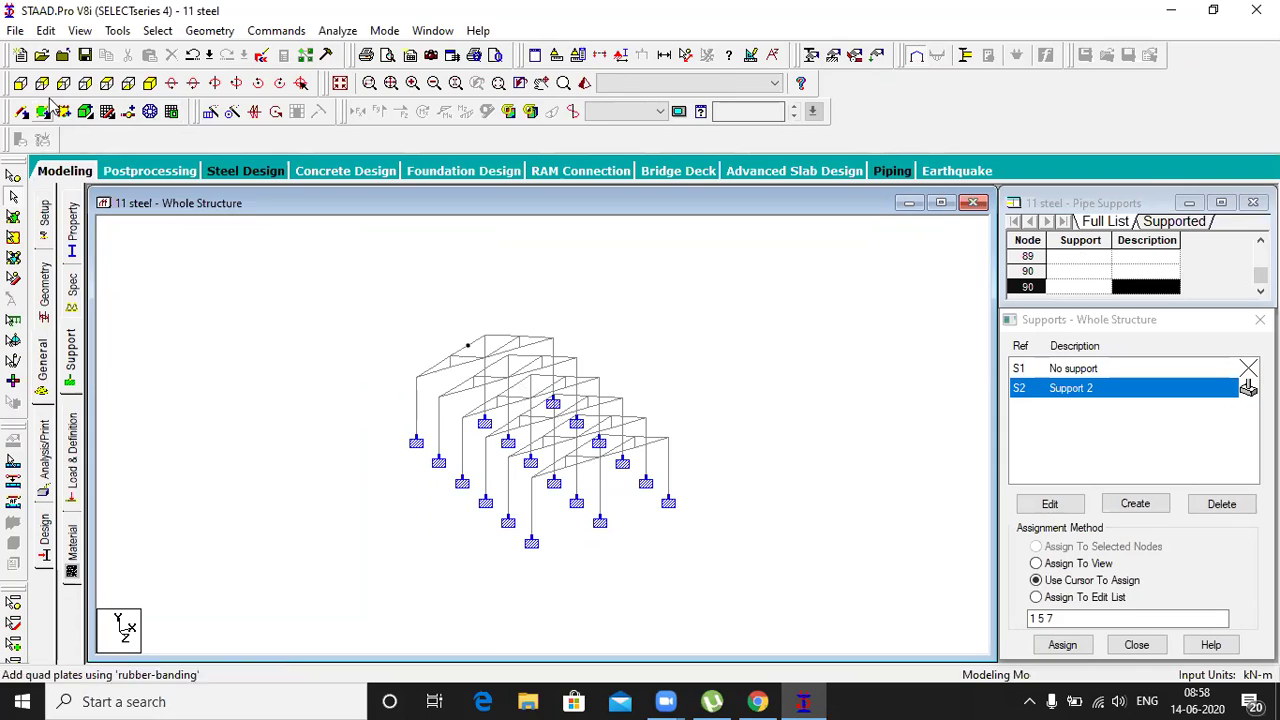
left_click(18, 86)
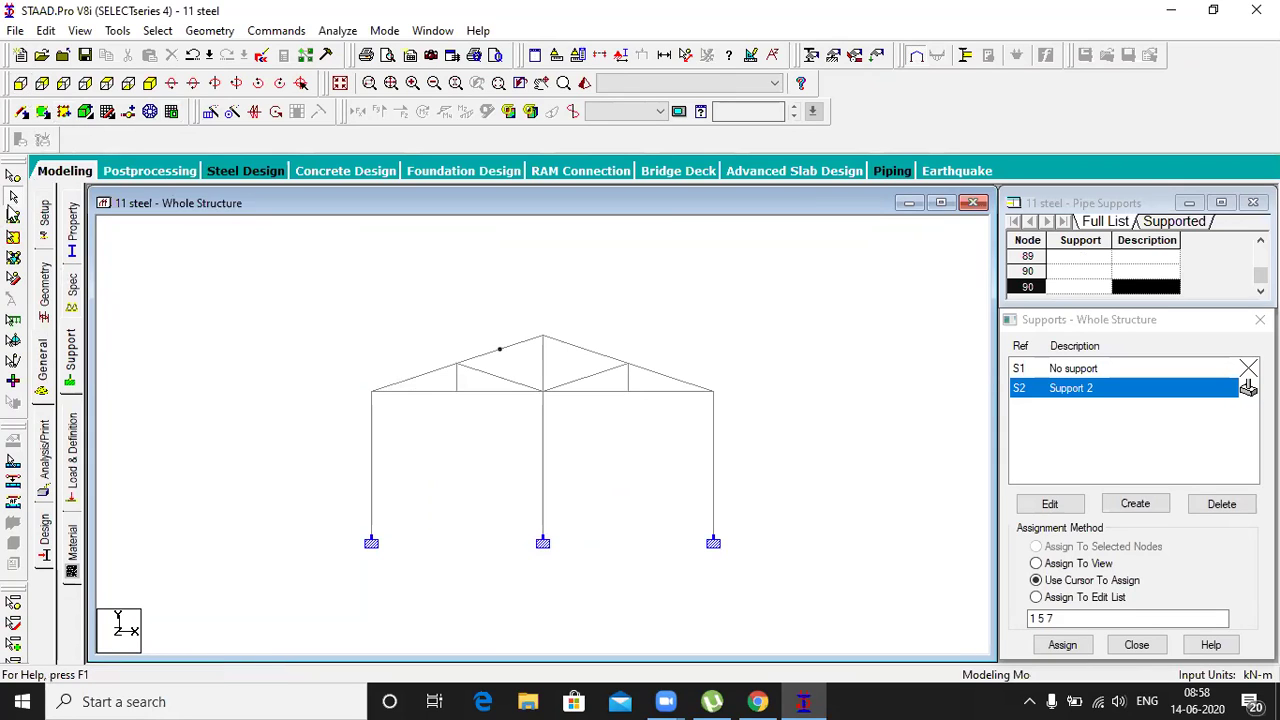
left_click_drag(350, 360, 415, 410)
left_click(13, 176)
left_click_drag(388, 349, 431, 396)
left_click_drag(433, 340, 478, 374)
left_click_drag(472, 317, 531, 366)
left_click_drag(512, 306, 558, 353)
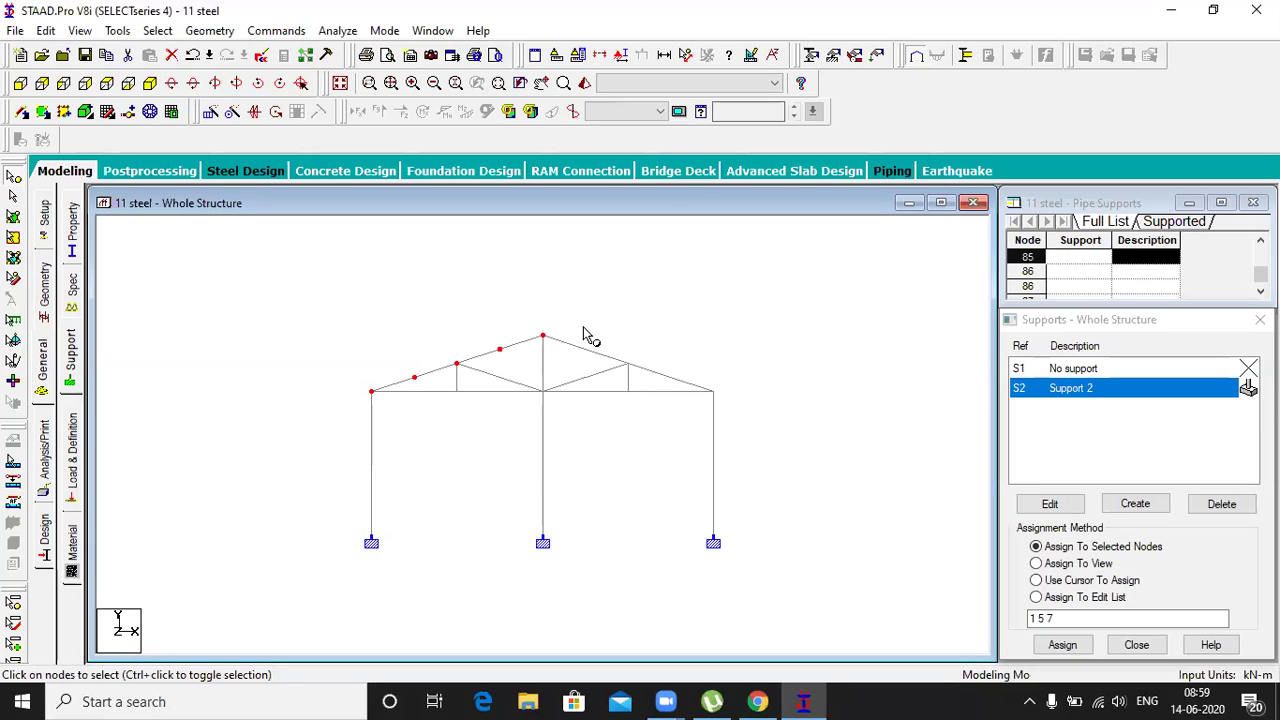
left_click_drag(565, 326, 735, 402, "ctrl")
Connect the selected rafter nodes of all frames with beams along the Z axis, working in the isometric view
left_click(129, 84)
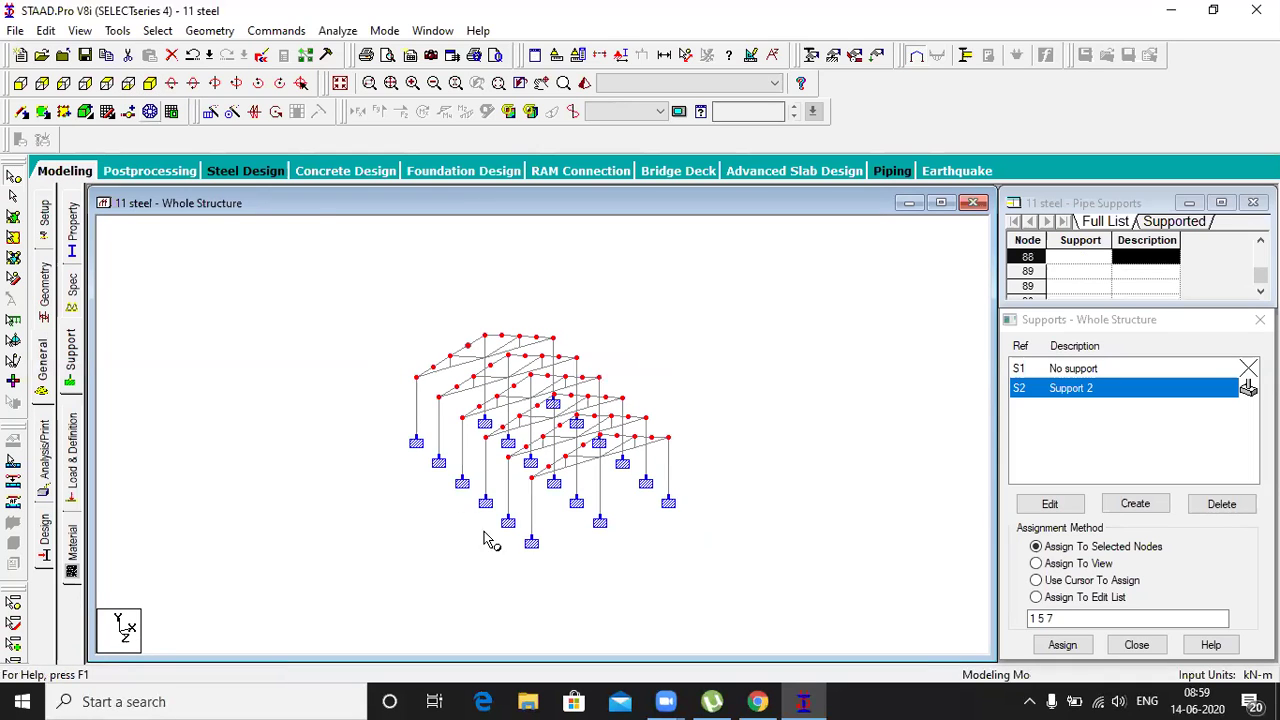
left_click(210, 31)
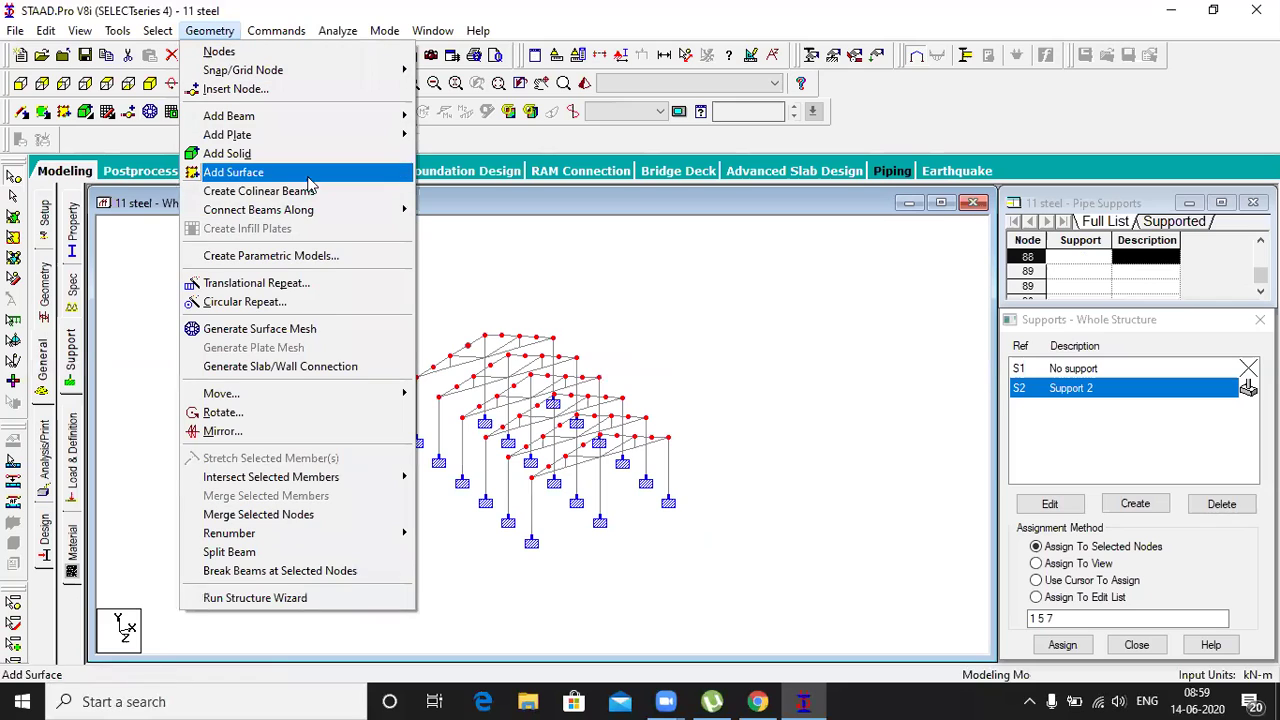
mouse_move(338, 212)
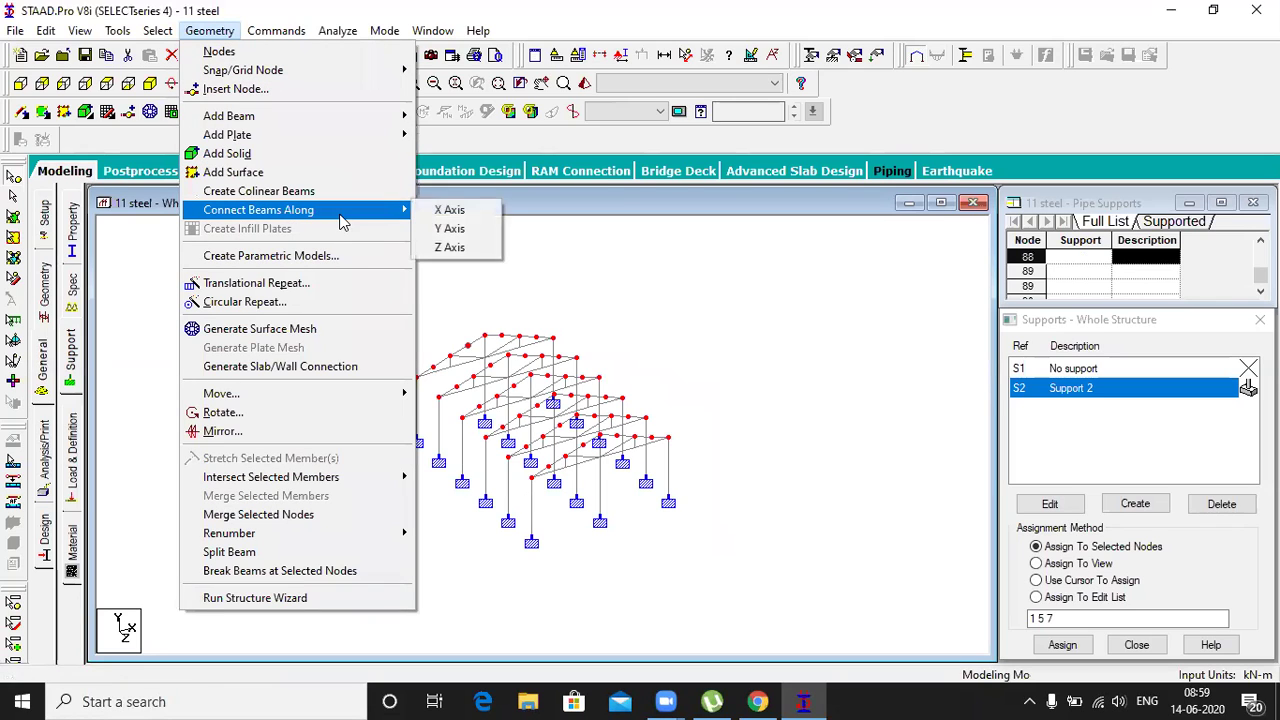
left_click(458, 248)
left_click(706, 391)
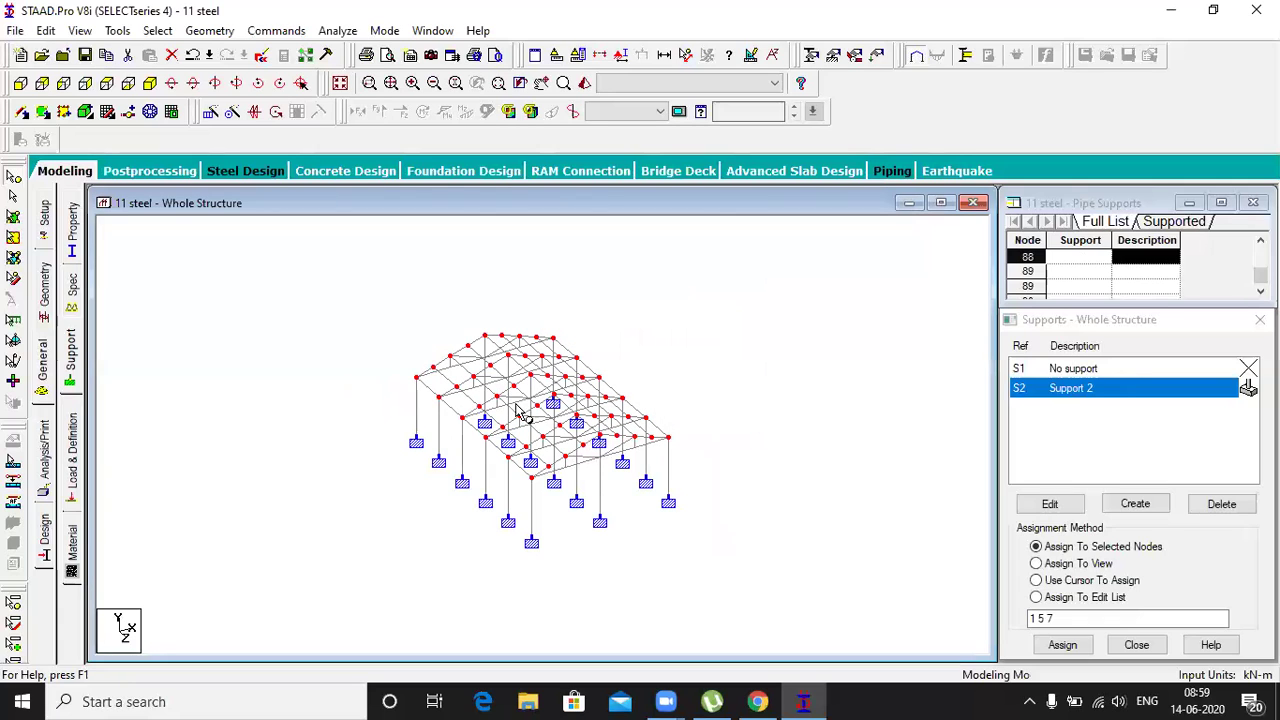
Clear the node selection on the connected roof frames
left_click(757, 372)
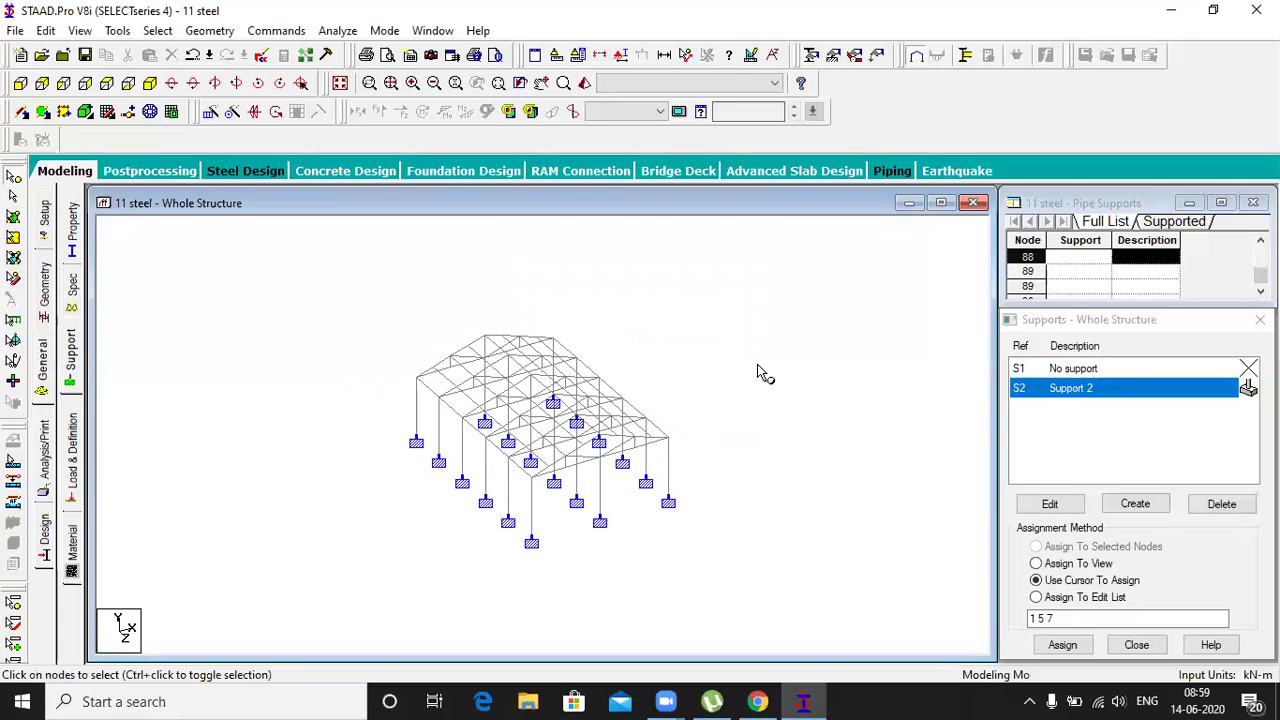
scroll(540, 433, "up", 3)
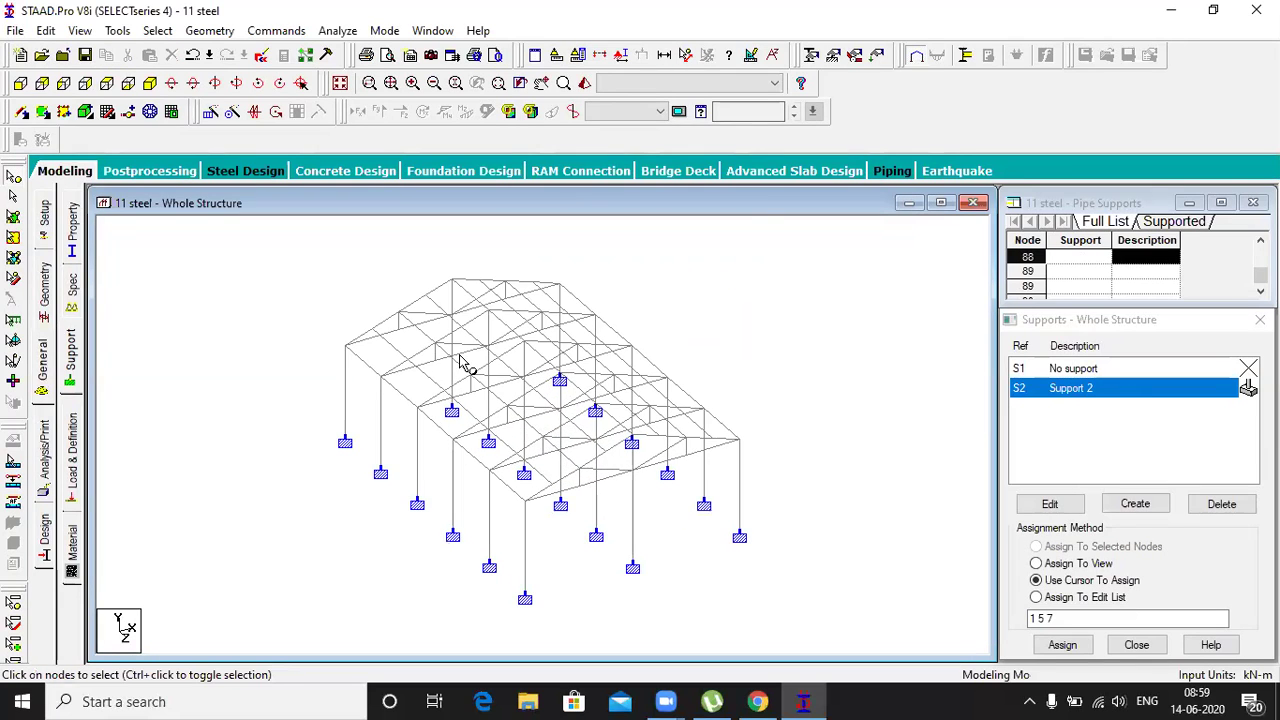
scroll(727, 375, "down", 2)
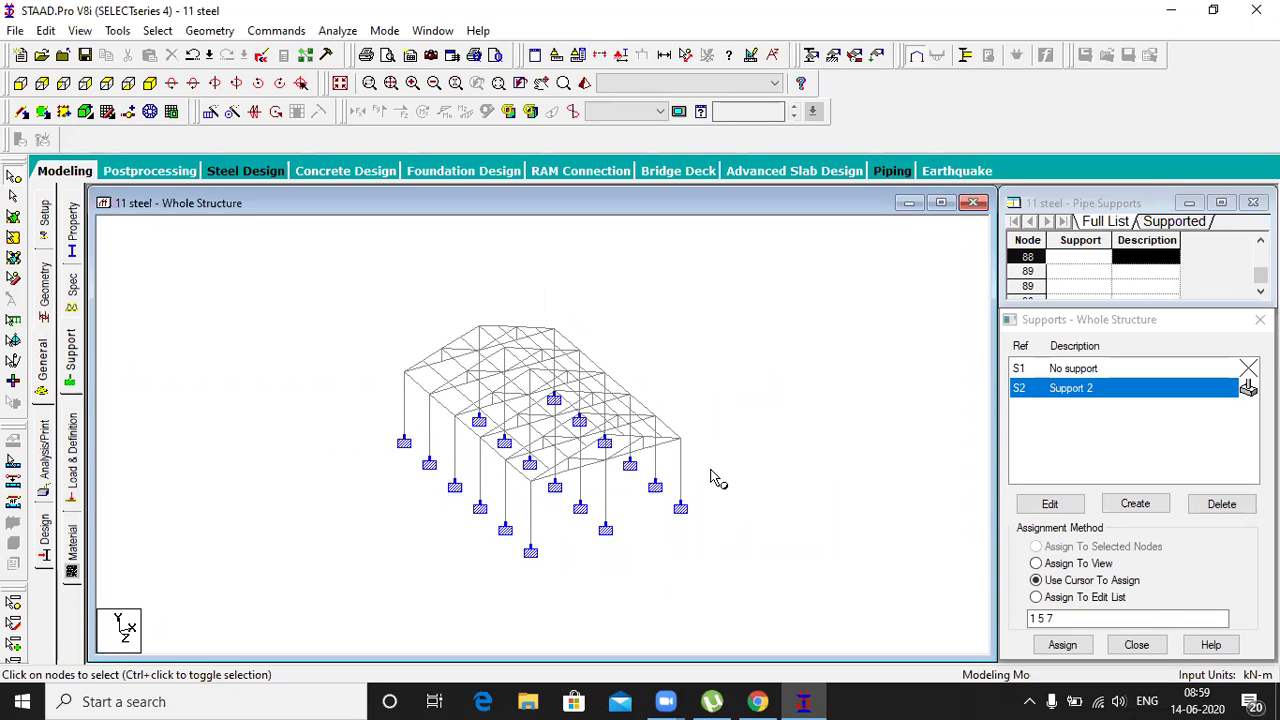
middle_click_drag(763, 486, 743, 462)
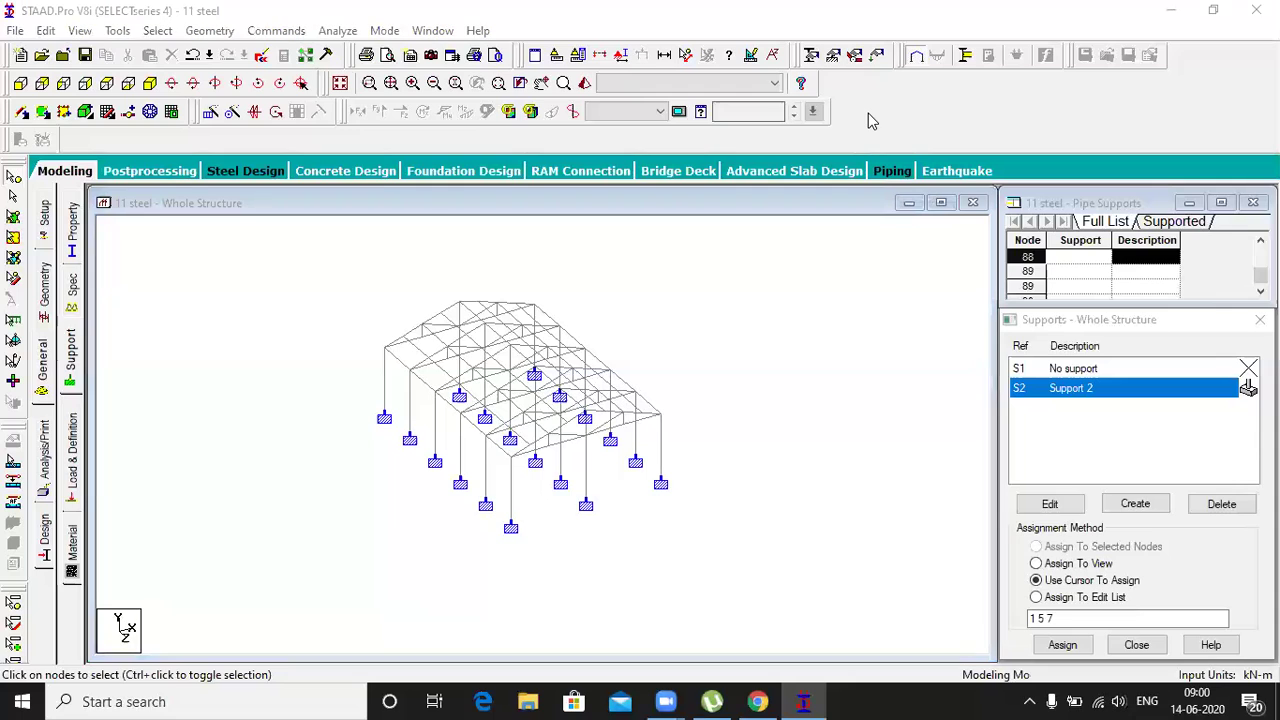
Open the steel section database from the member properties and expand the Indian profiles
left_click(73, 238)
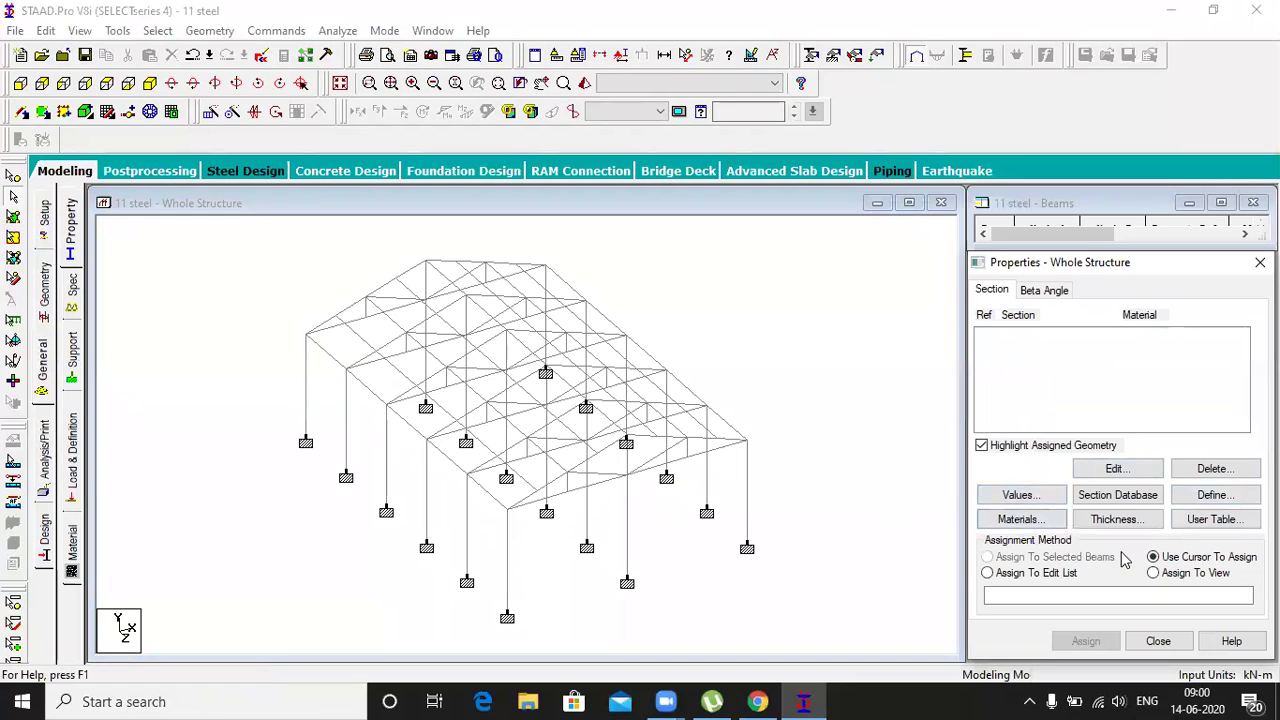
left_click(1151, 557)
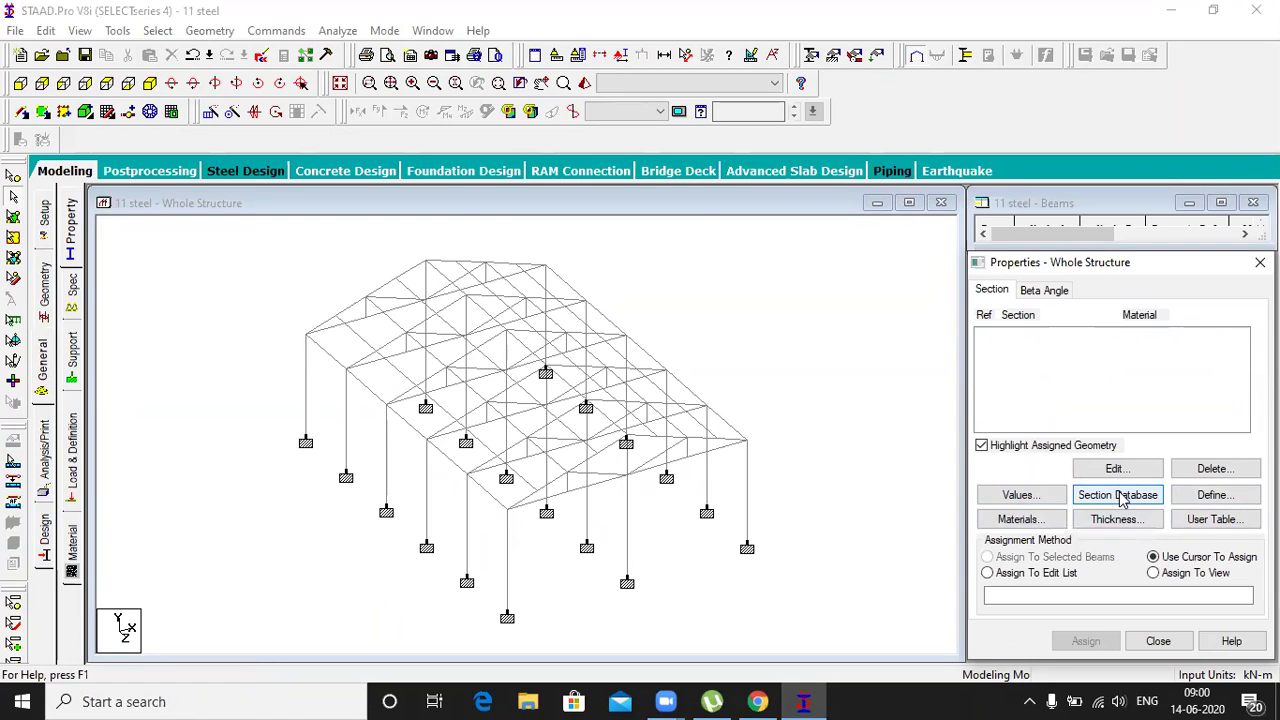
left_click(1122, 500)
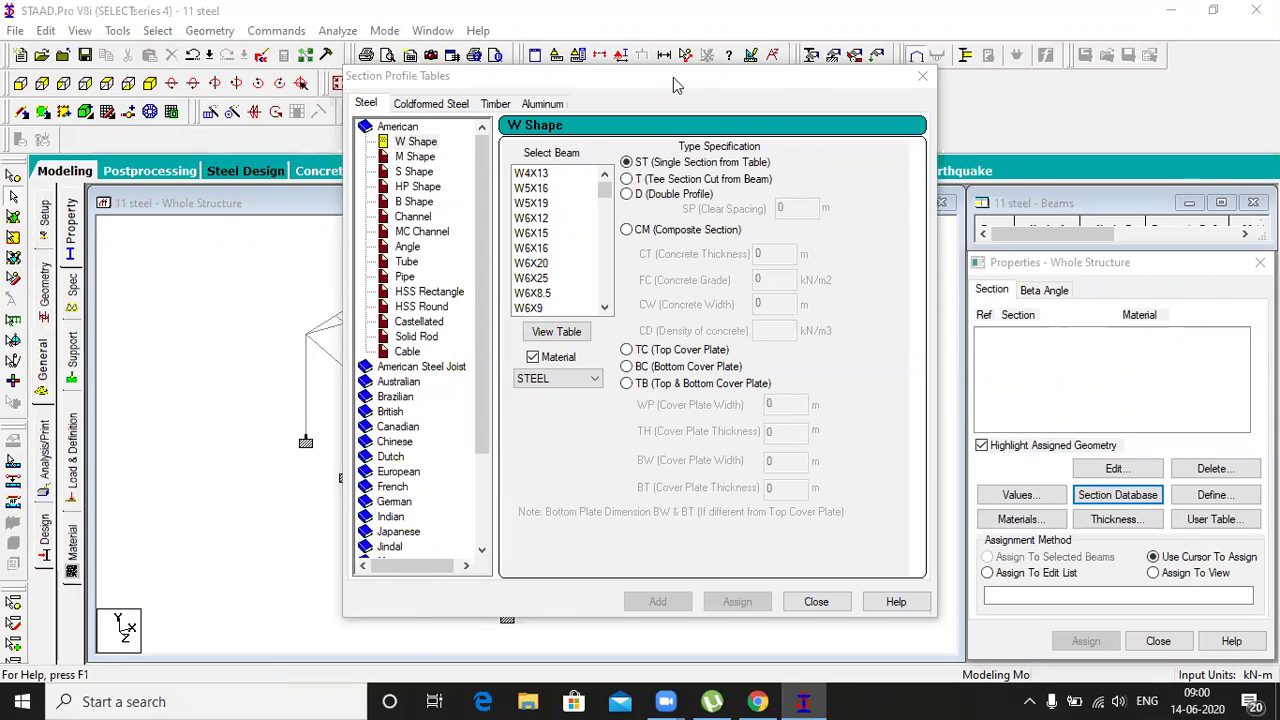
double_click(398, 128)
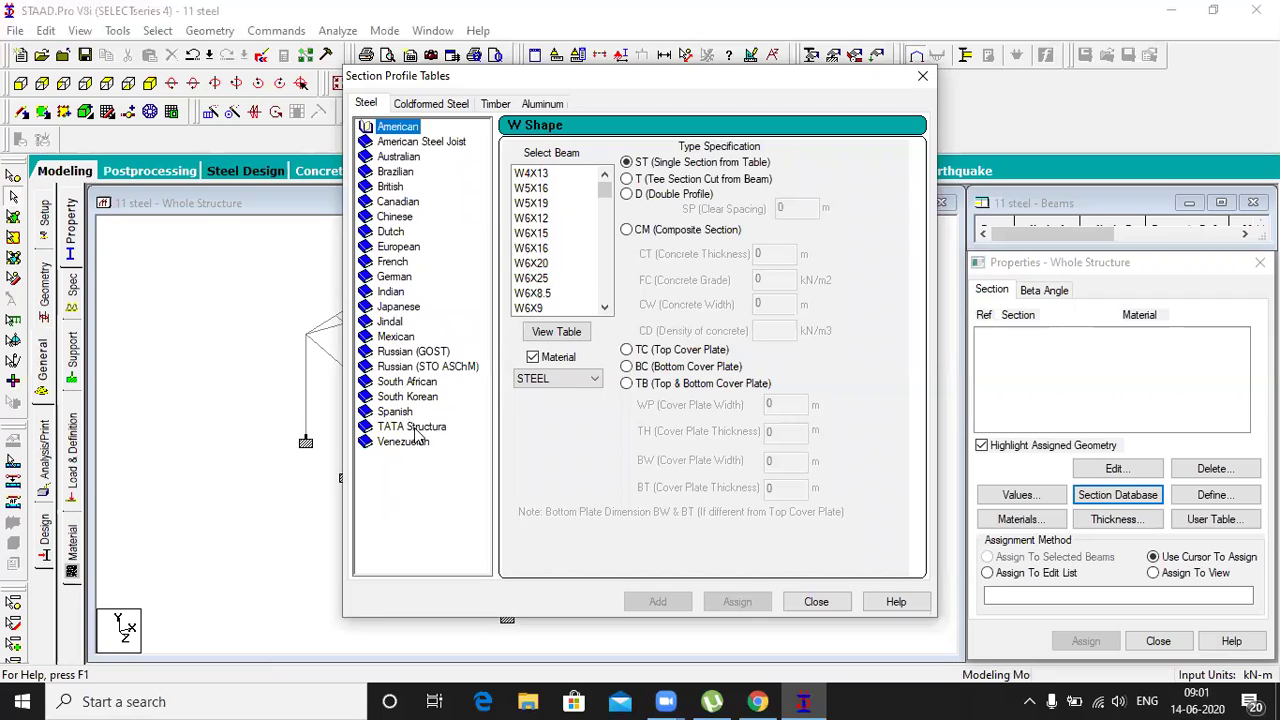
left_click(395, 292)
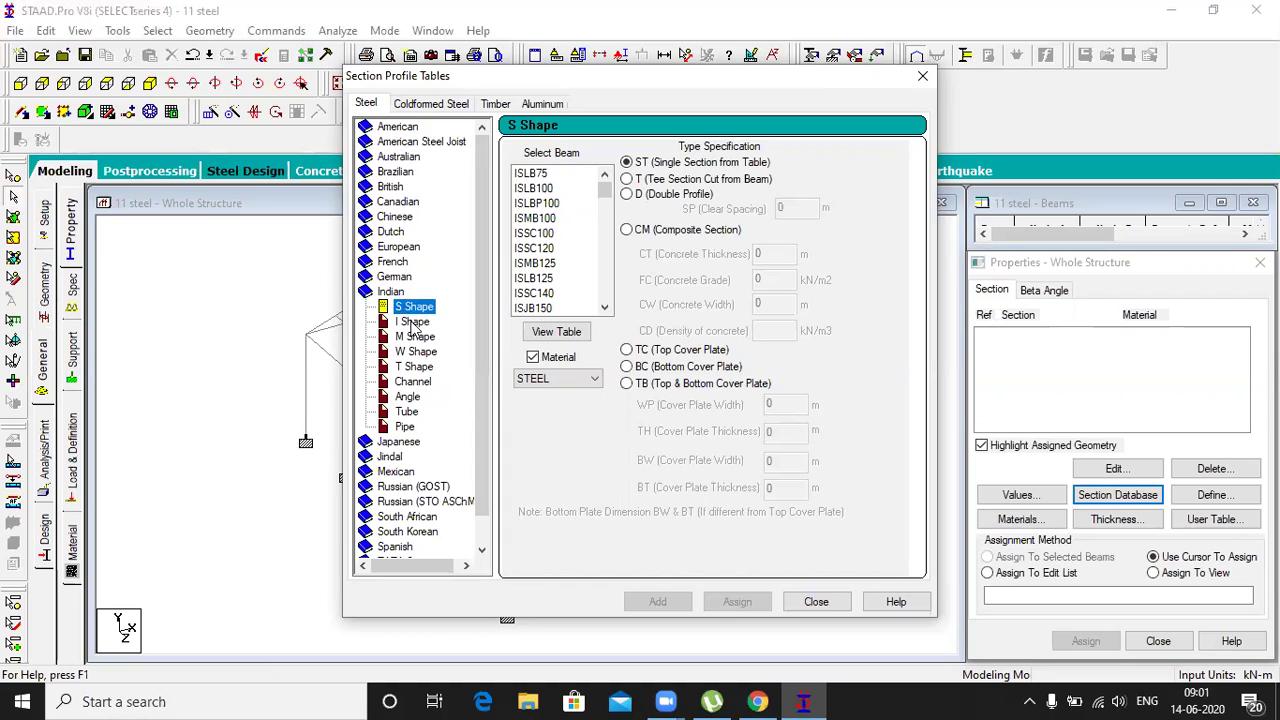
Add the Indian I Shape section I80016B55012 as a single section in STEEL material to the property list
left_click(412, 322)
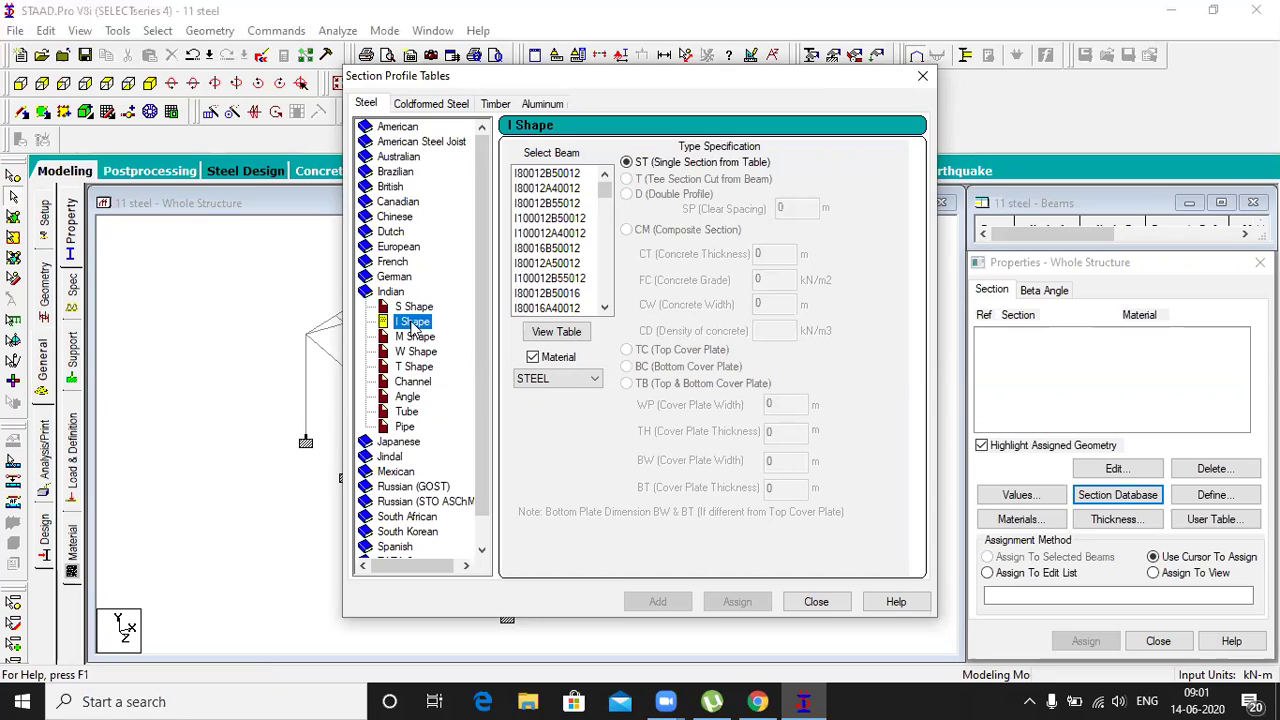
left_click(605, 307)
left_click(605, 307)
left_click(605, 307)
left_click(605, 307)
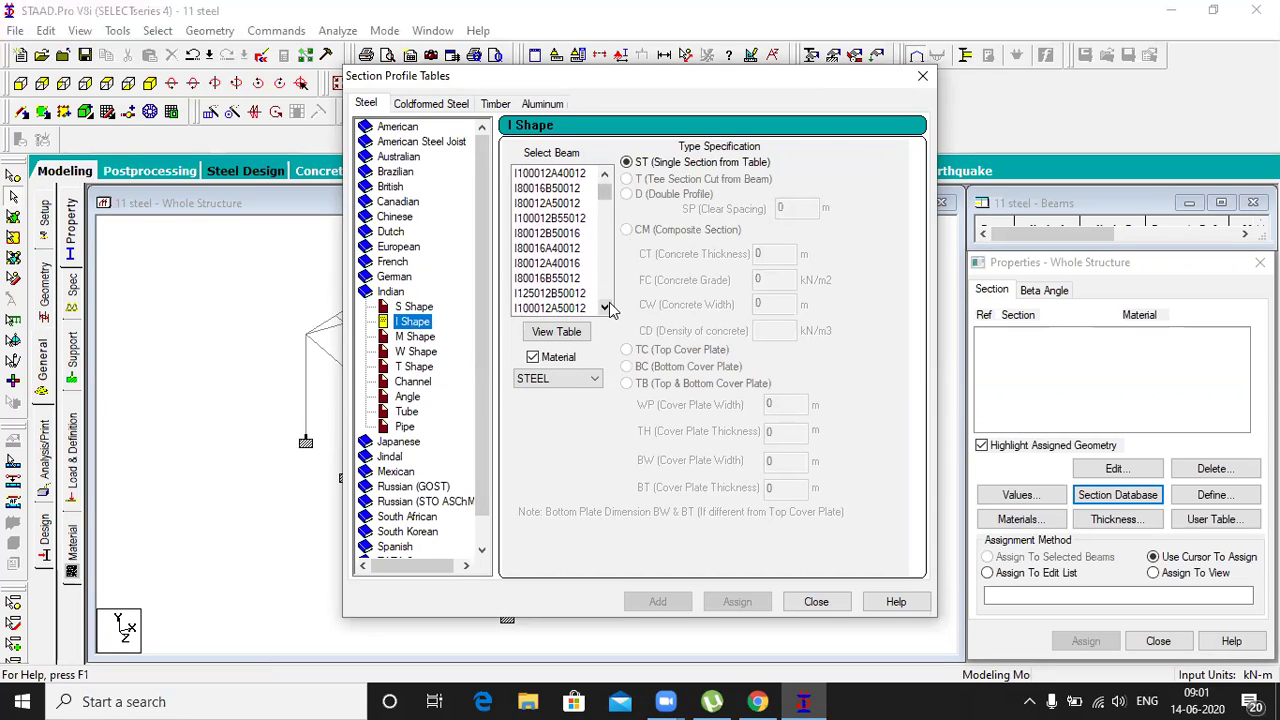
left_click(552, 279)
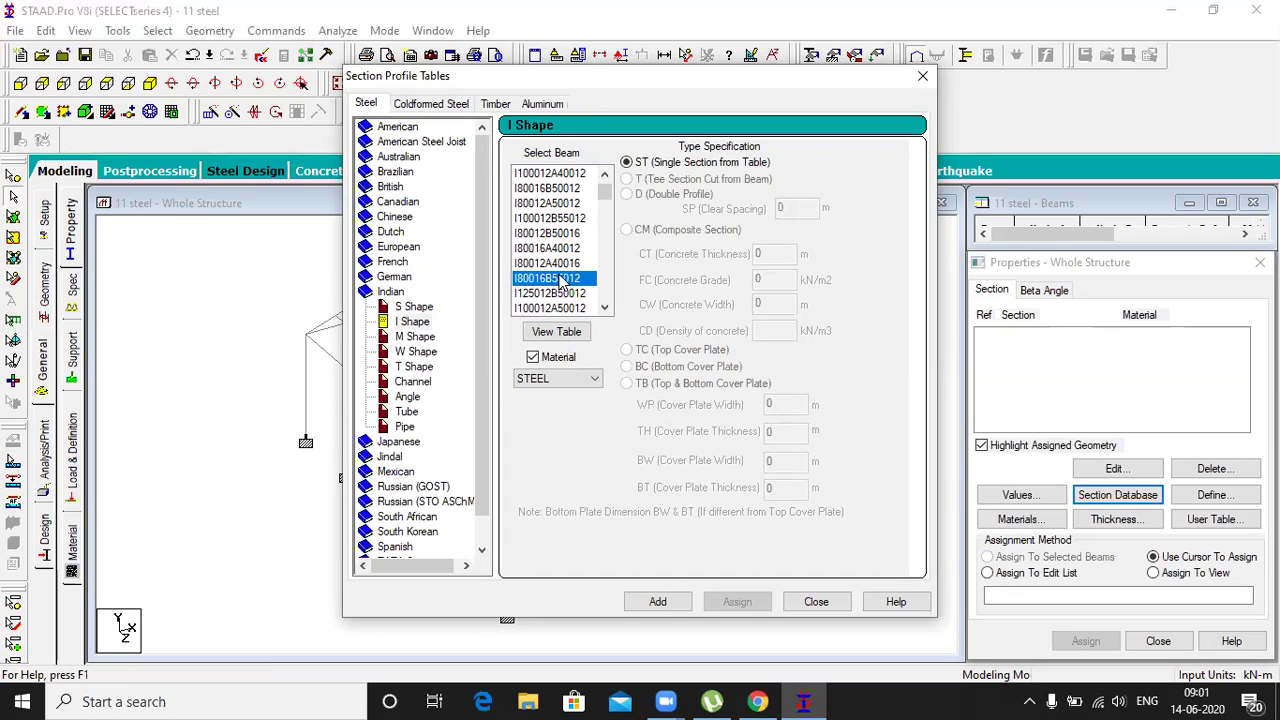
left_click(674, 602)
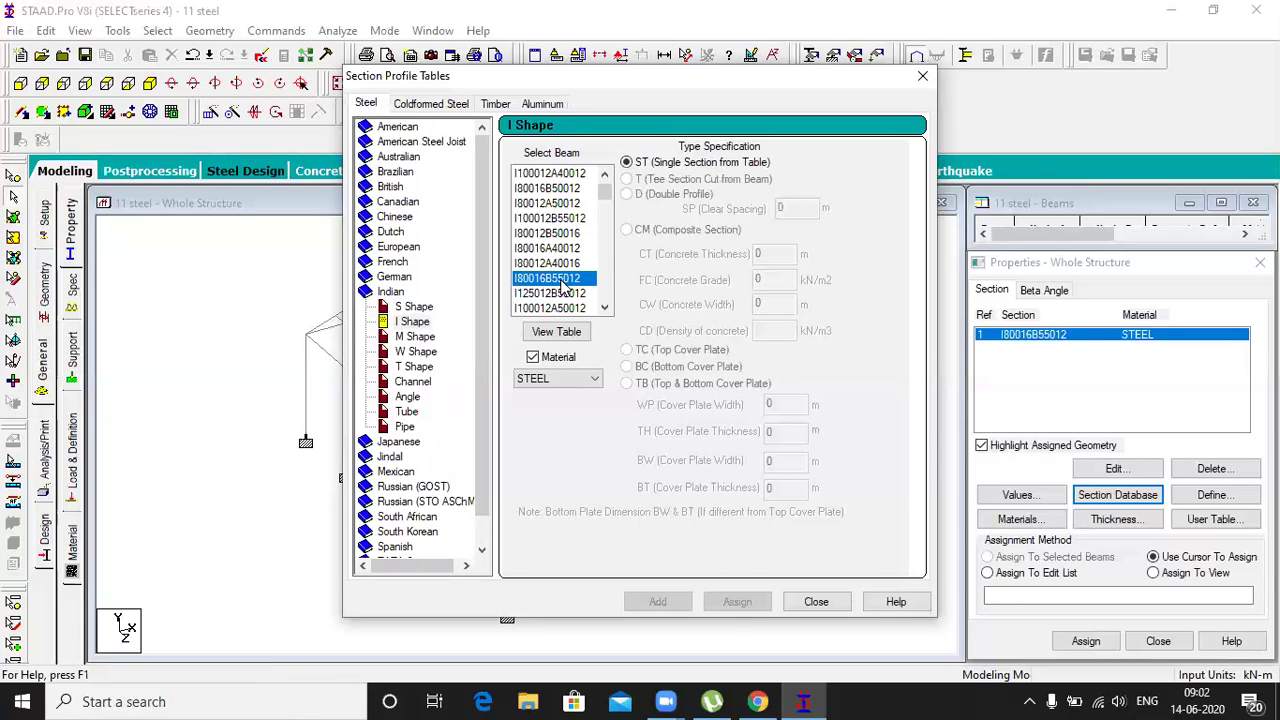
Examine the dimensions and section properties of I80016B55012 across all columns of the I Shape table
left_click(554, 333)
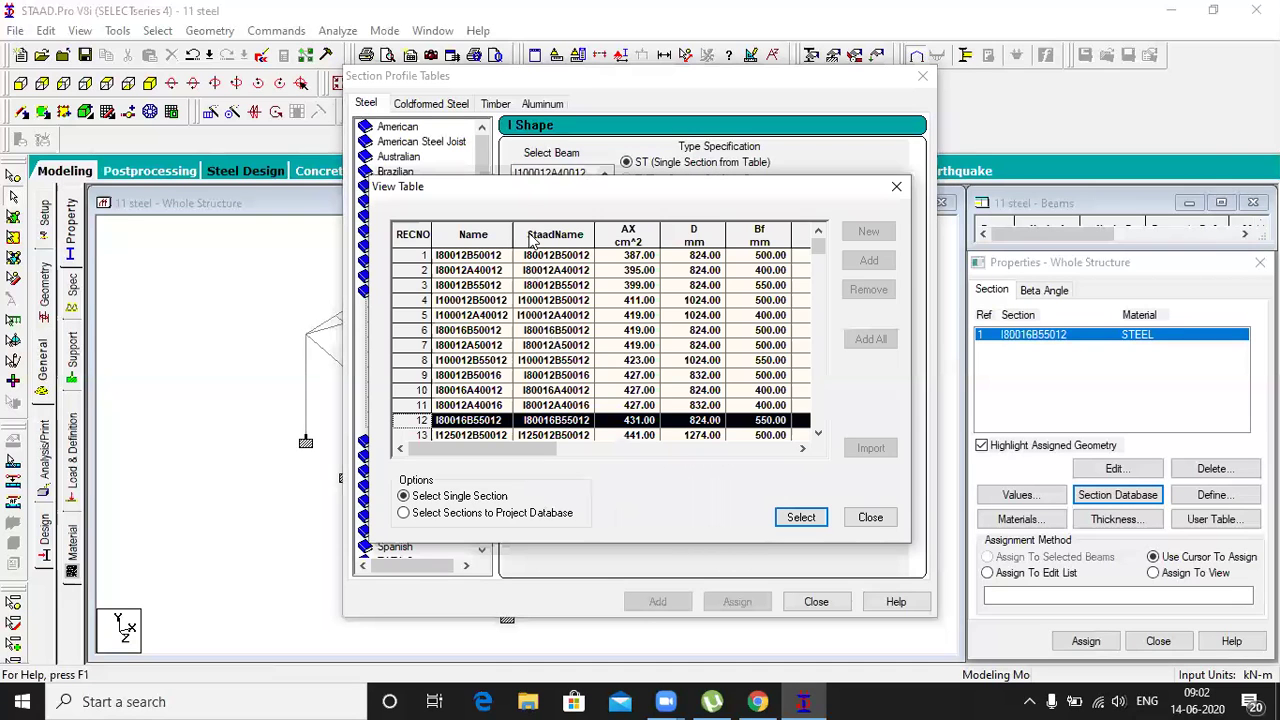
left_click_drag(525, 191, 406, 154)
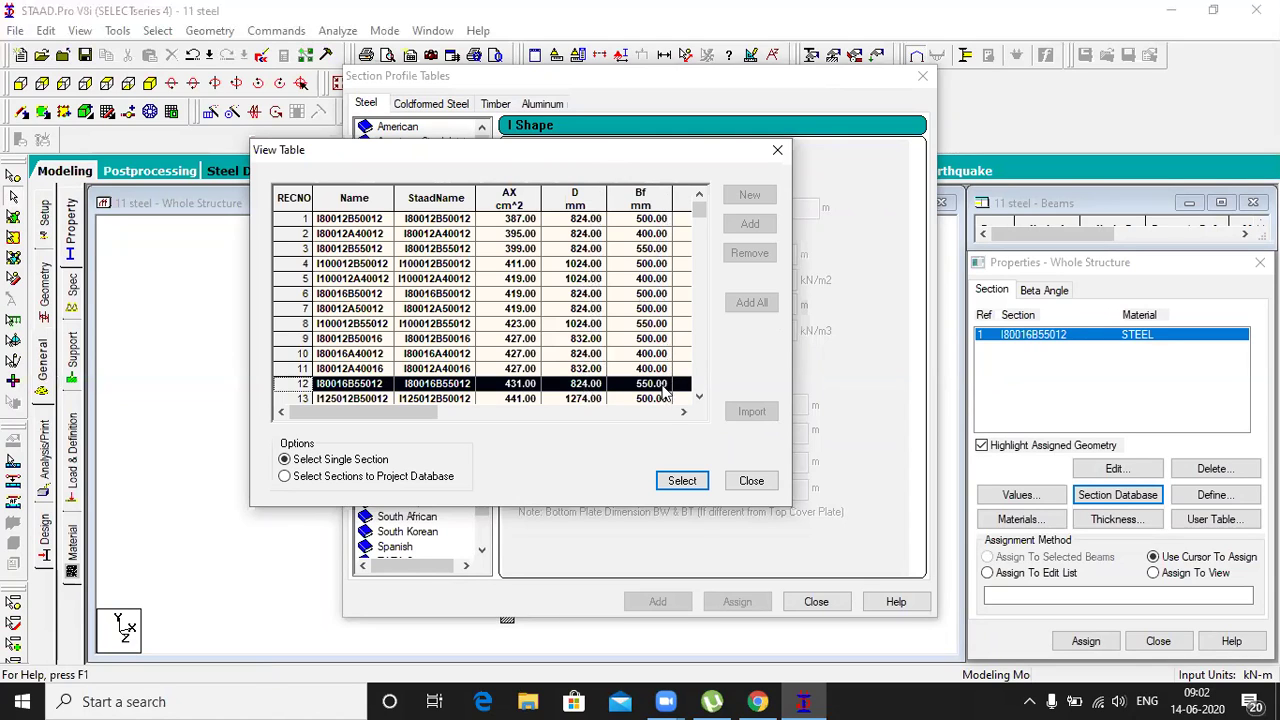
left_click(684, 412)
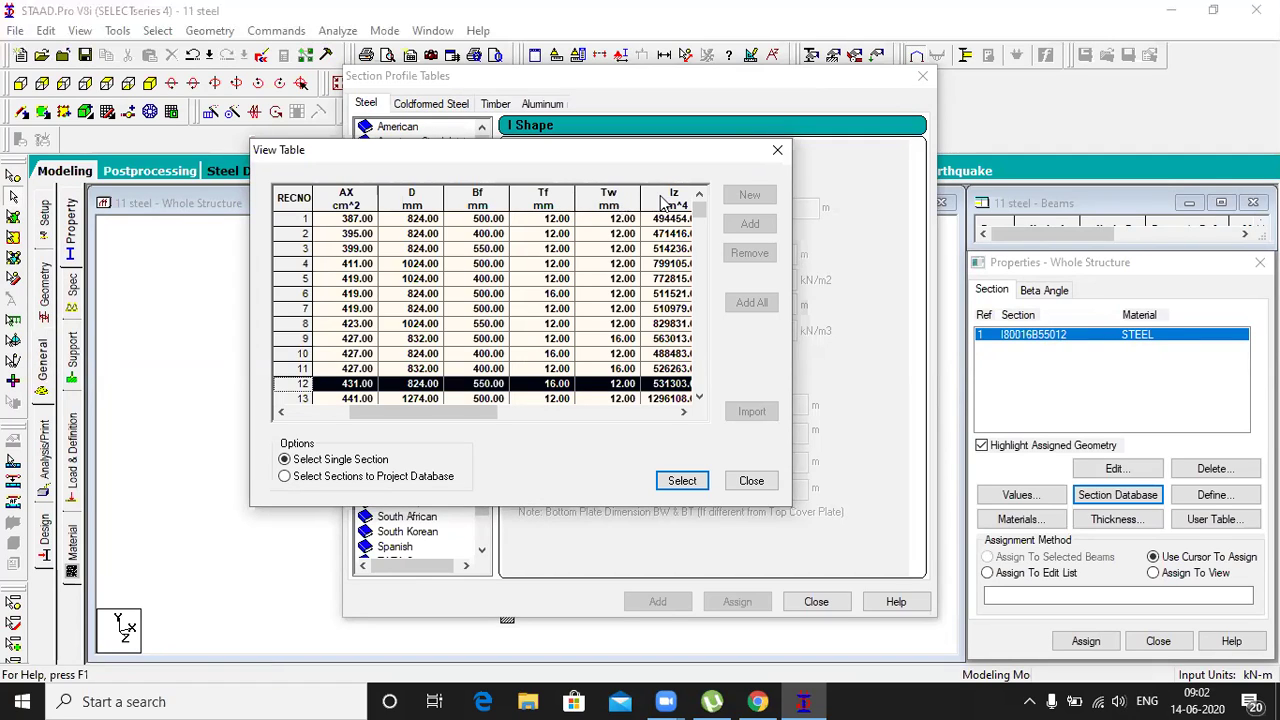
left_click(684, 412)
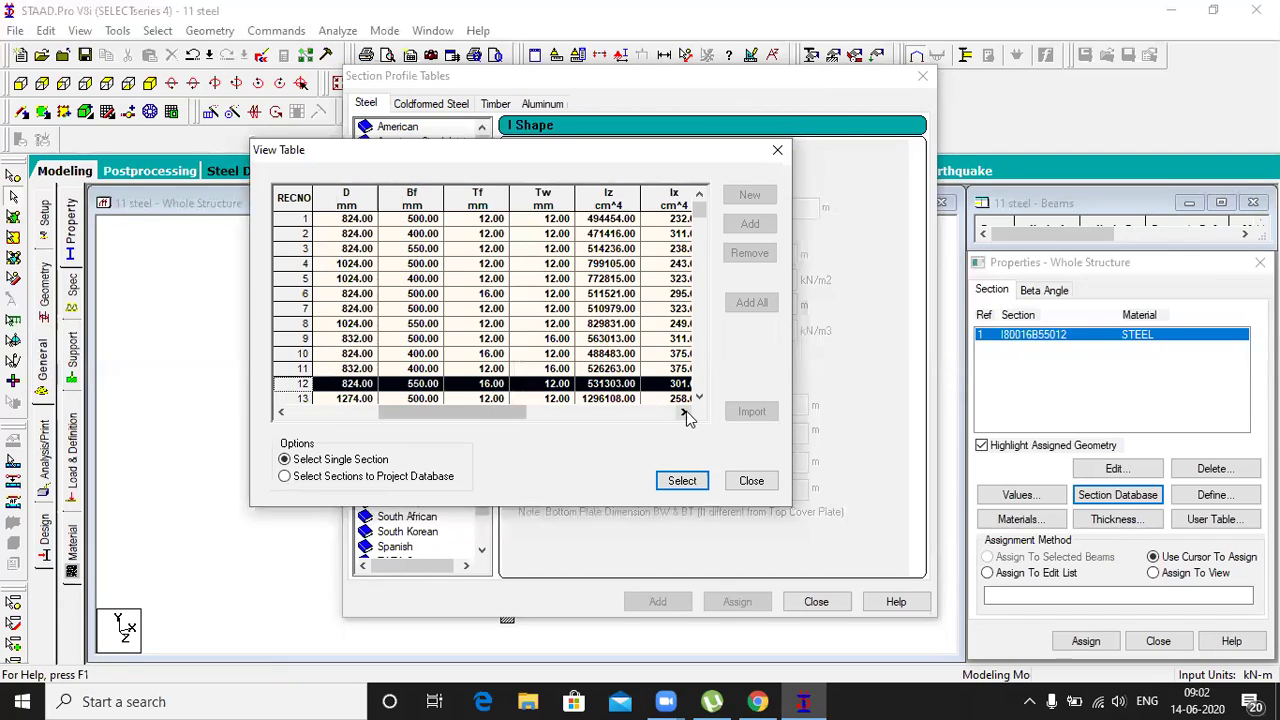
left_click(684, 412)
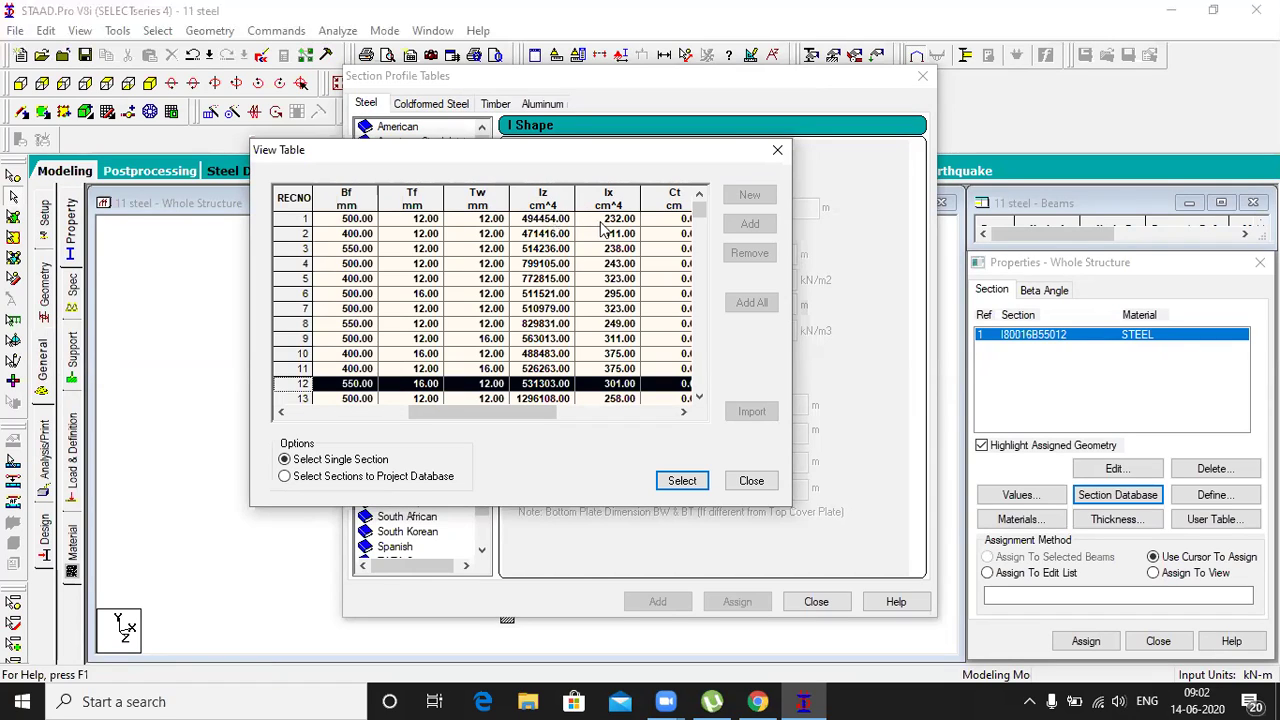
left_click(684, 412)
left_click(684, 412)
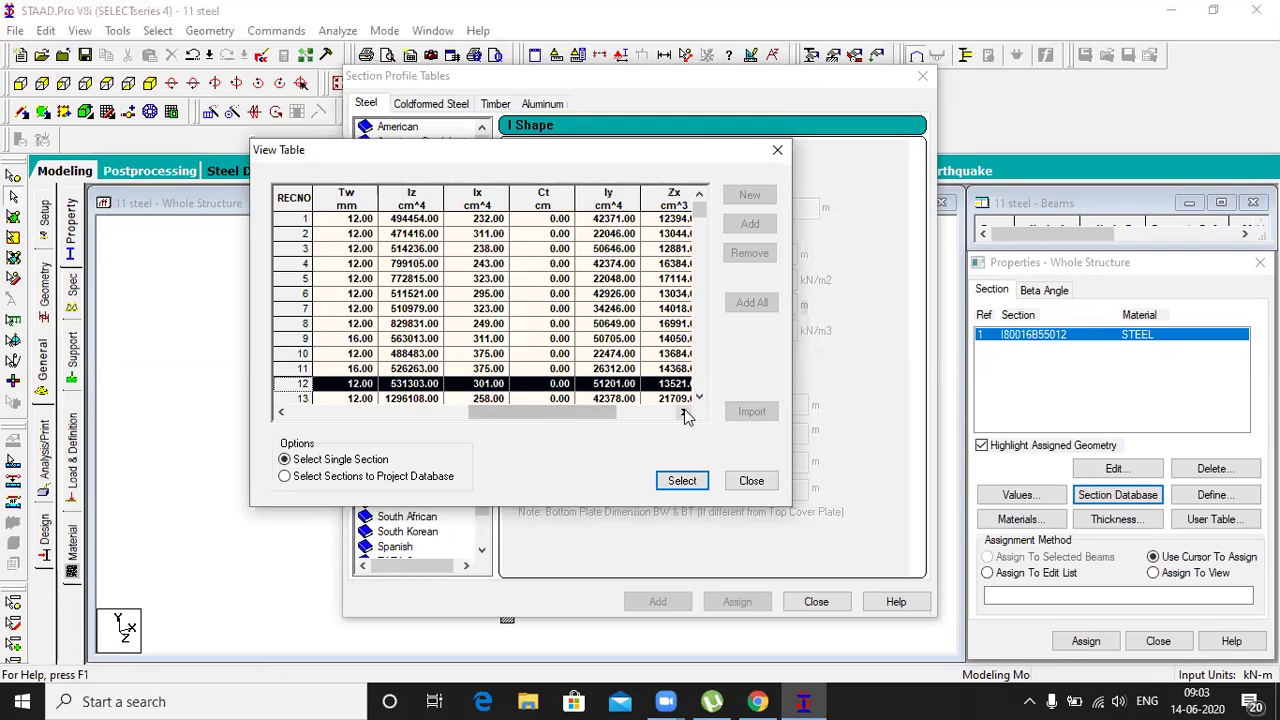
left_click(684, 412)
left_click(684, 412)
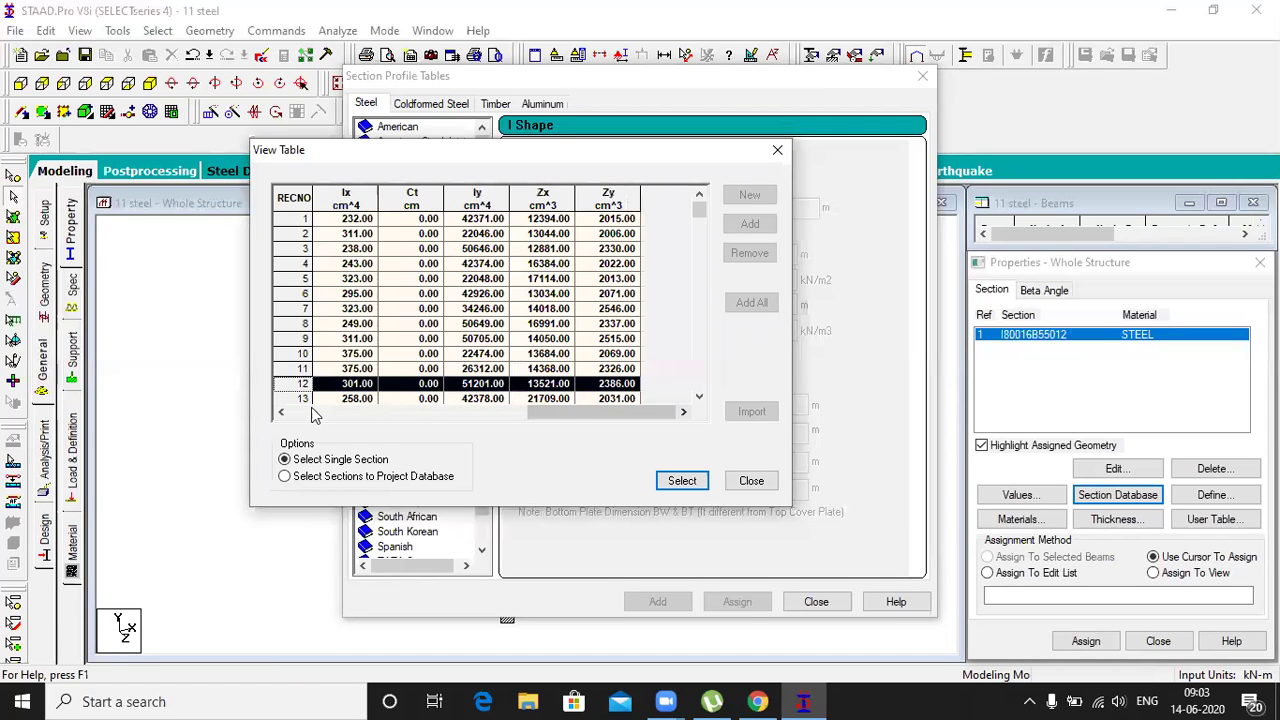
left_click(281, 412)
left_click(281, 412)
left_click(281, 412)
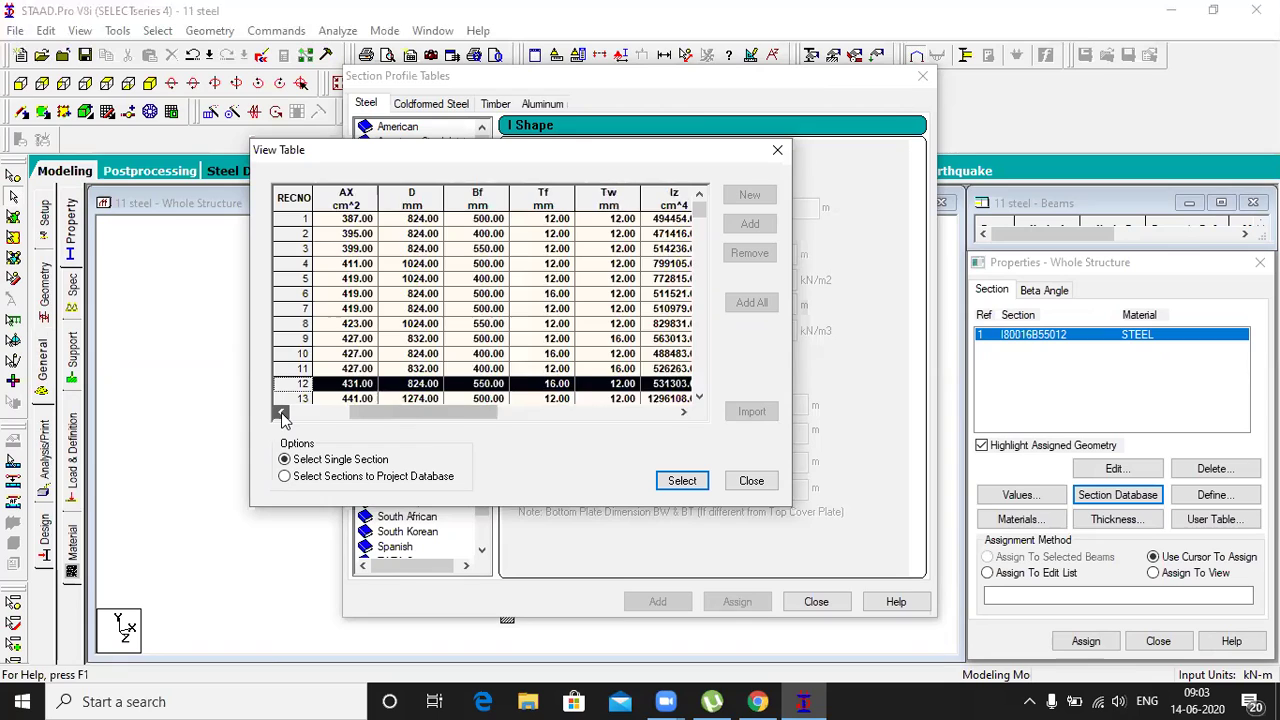
left_click(281, 412)
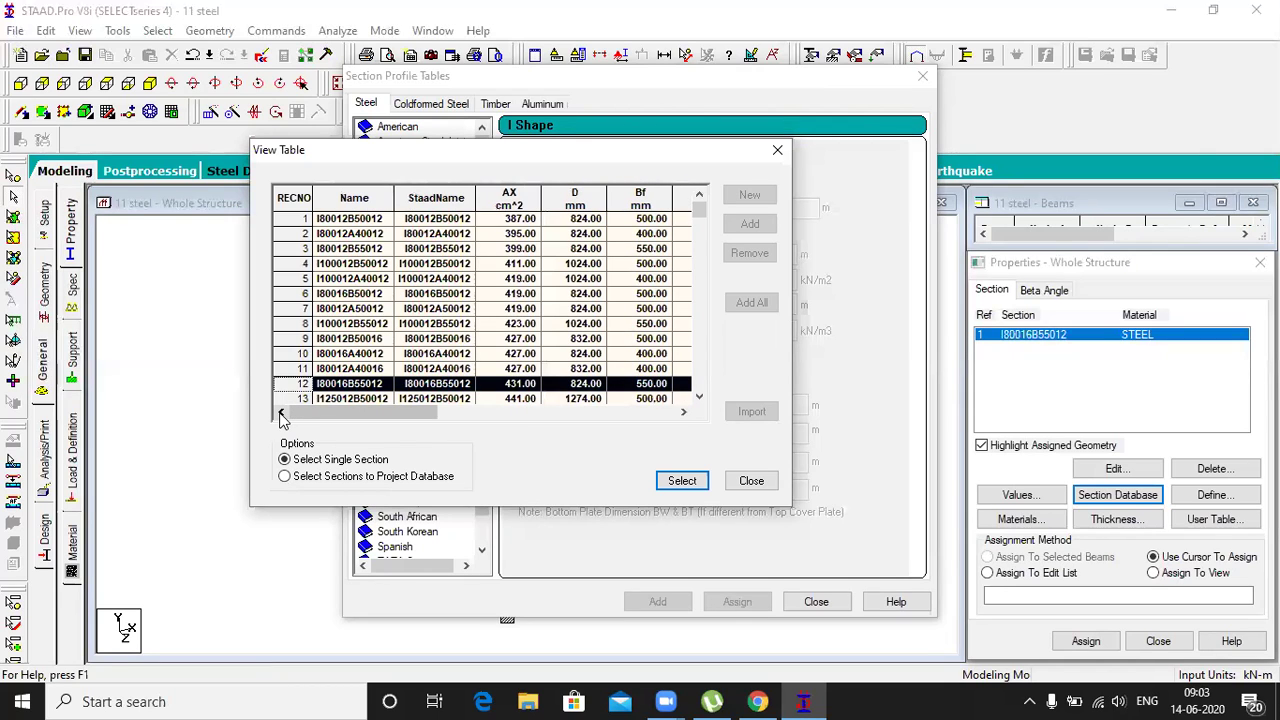
left_click(751, 480)
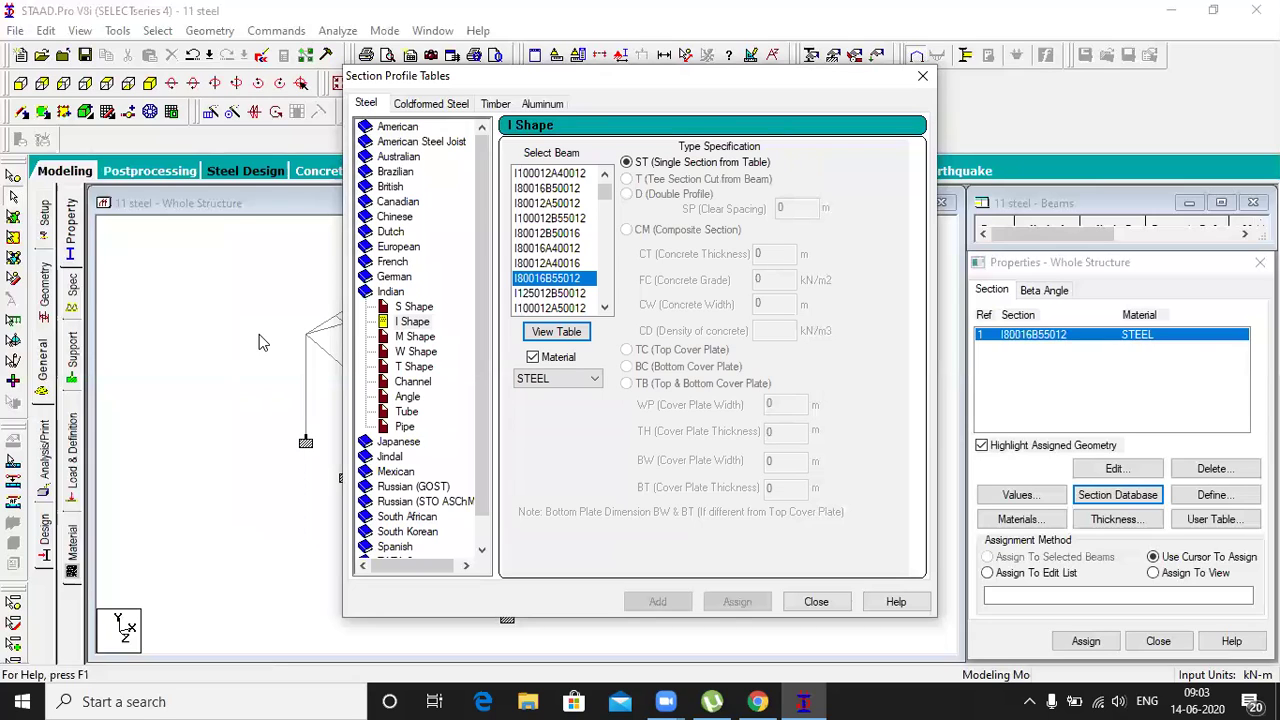
Add the Indian angle ISA75x75x10 as a single STEEL section to the property list and close the section database
left_click(407, 398)
left_click_drag(600, 200, 610, 250)
scroll(527, 265, "up", 2)
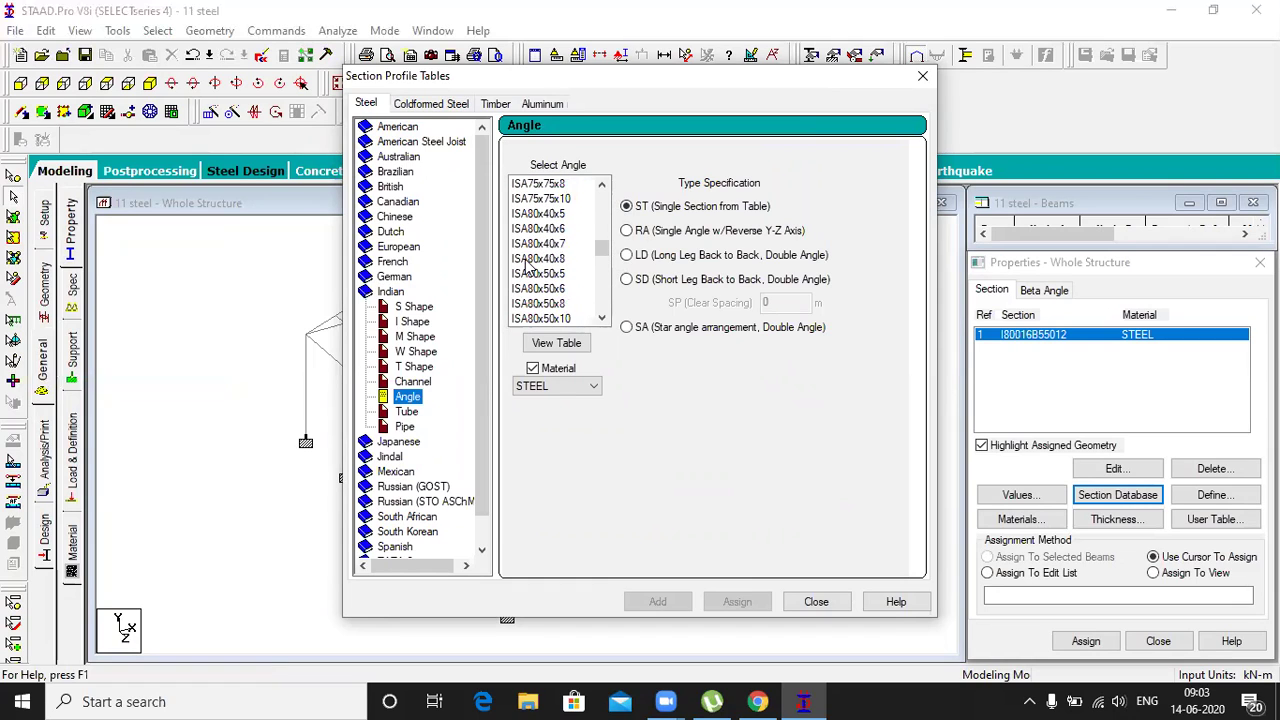
left_click(540, 200)
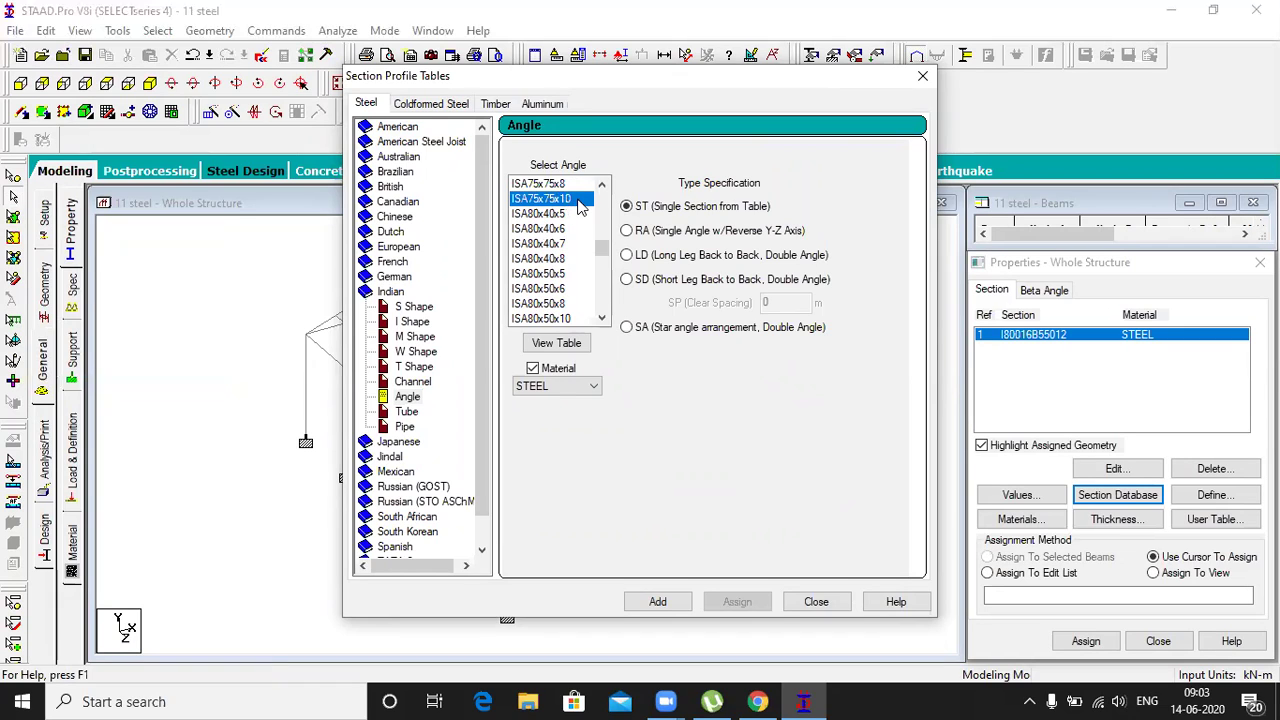
left_click(658, 601)
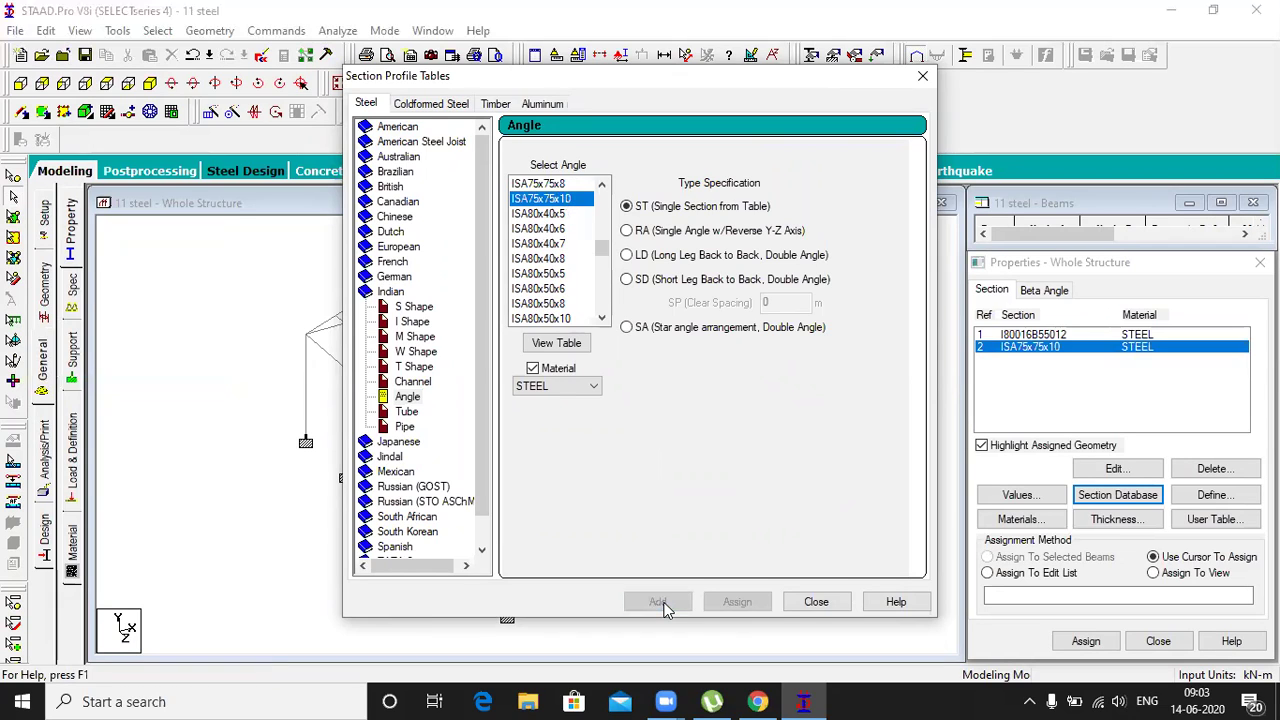
left_click(816, 601)
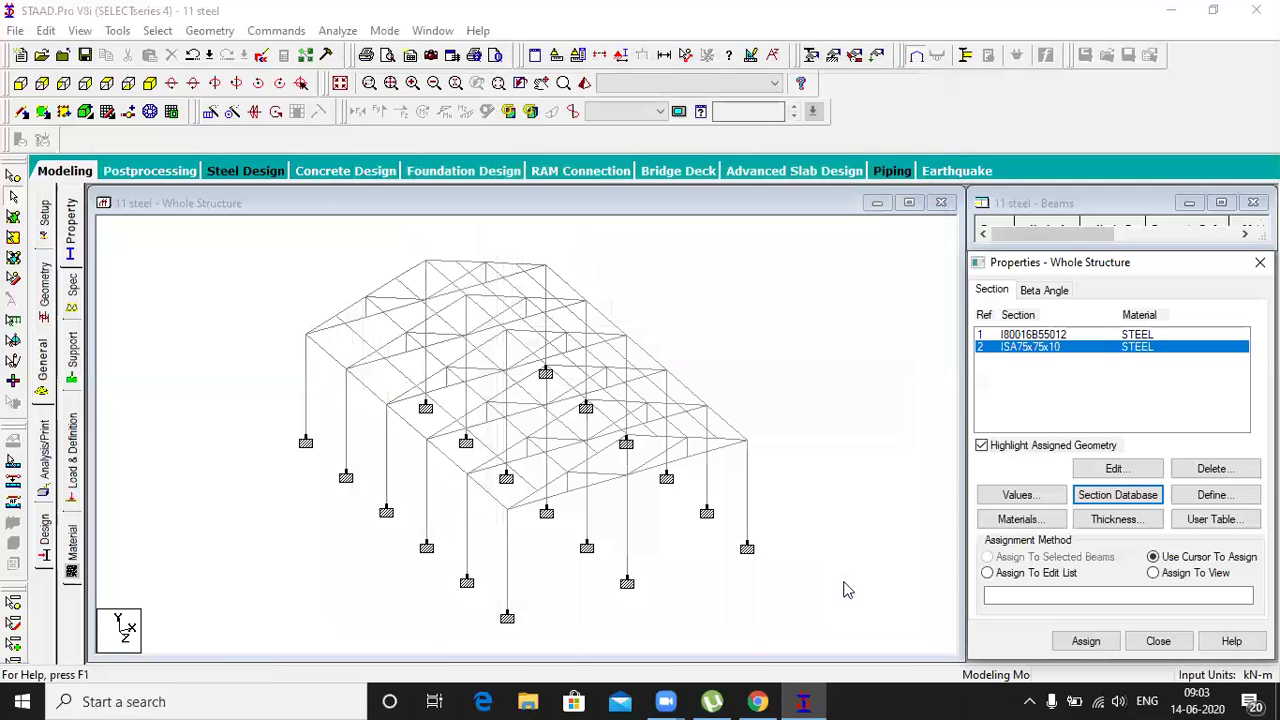
Assign the I80016B55012 section to all columns and the central vertical truss members of every frame, selecting them in the front view
left_click(996, 336)
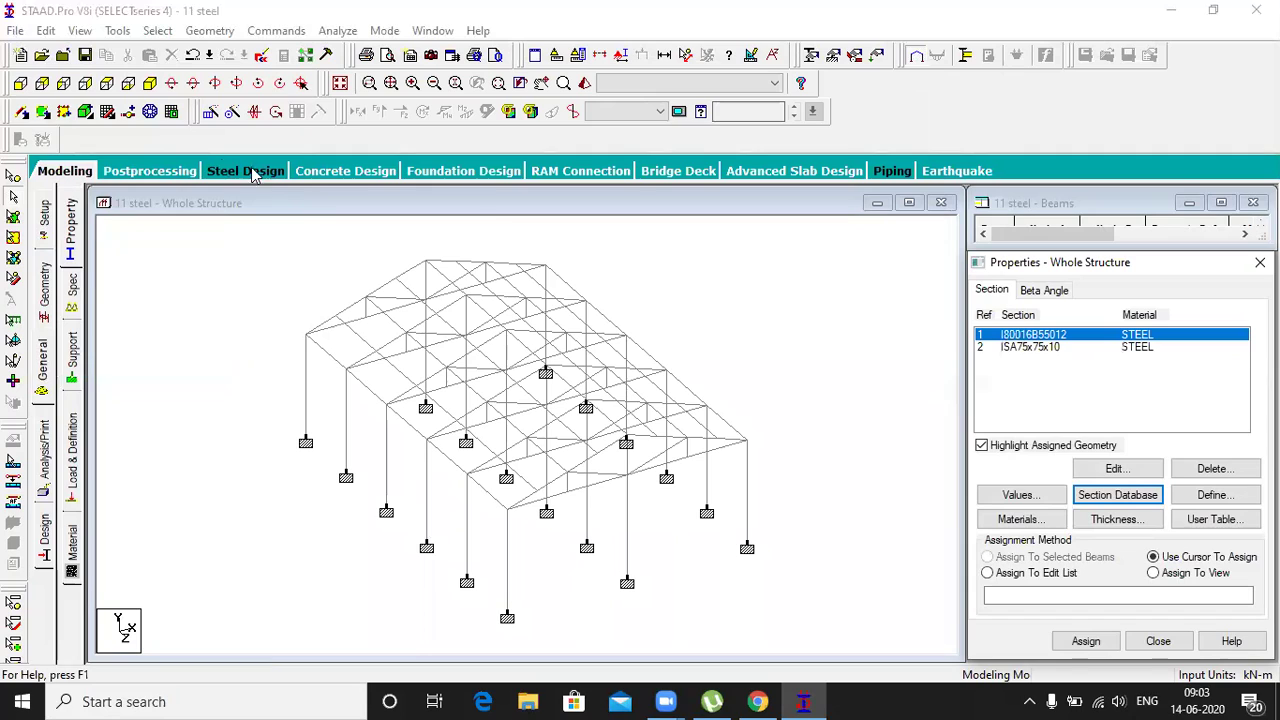
left_click(20, 84)
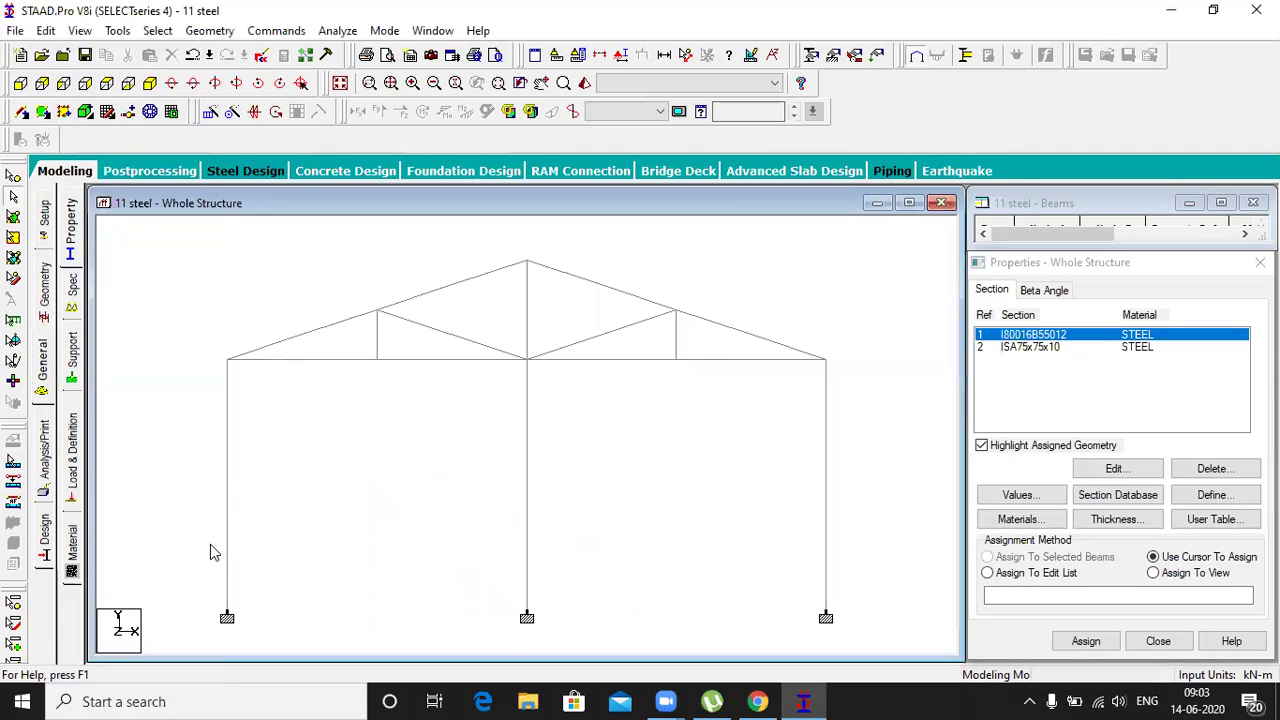
left_click(227, 480)
left_click(527, 490, "ctrl")
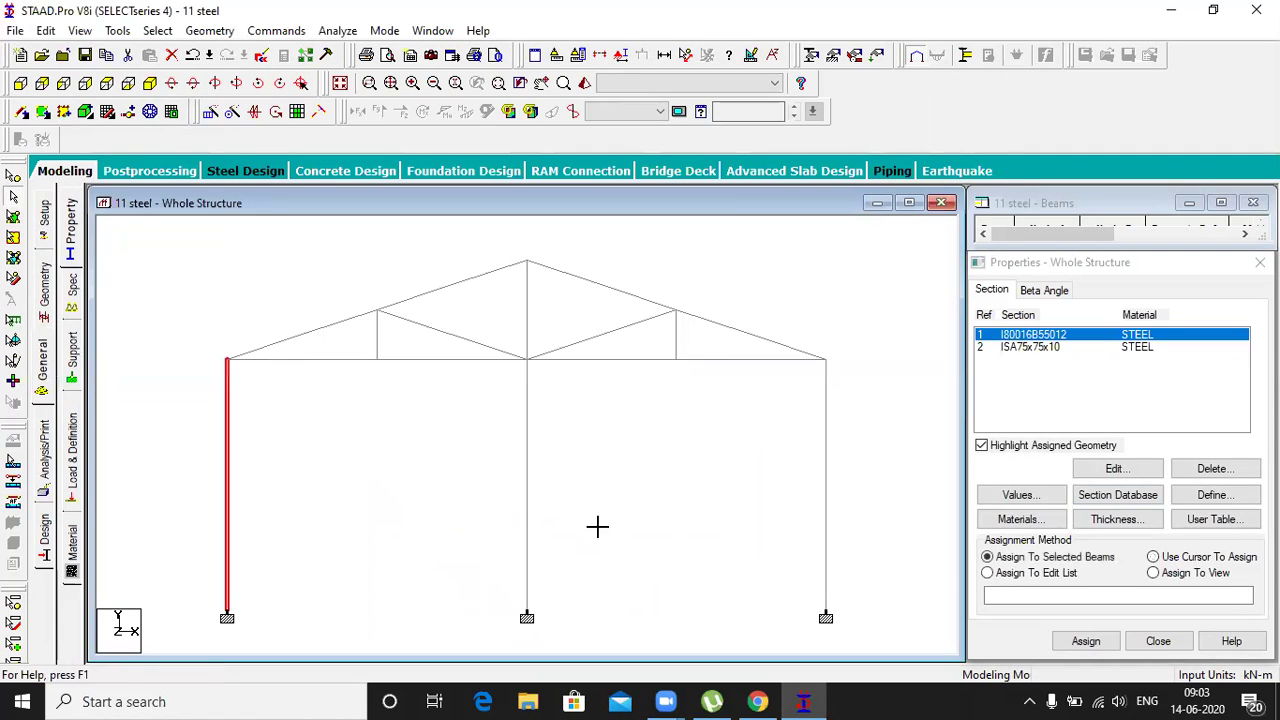
left_click_drag(735, 482, 910, 552, "ctrl")
left_click_drag(536, 316, 572, 318, "ctrl")
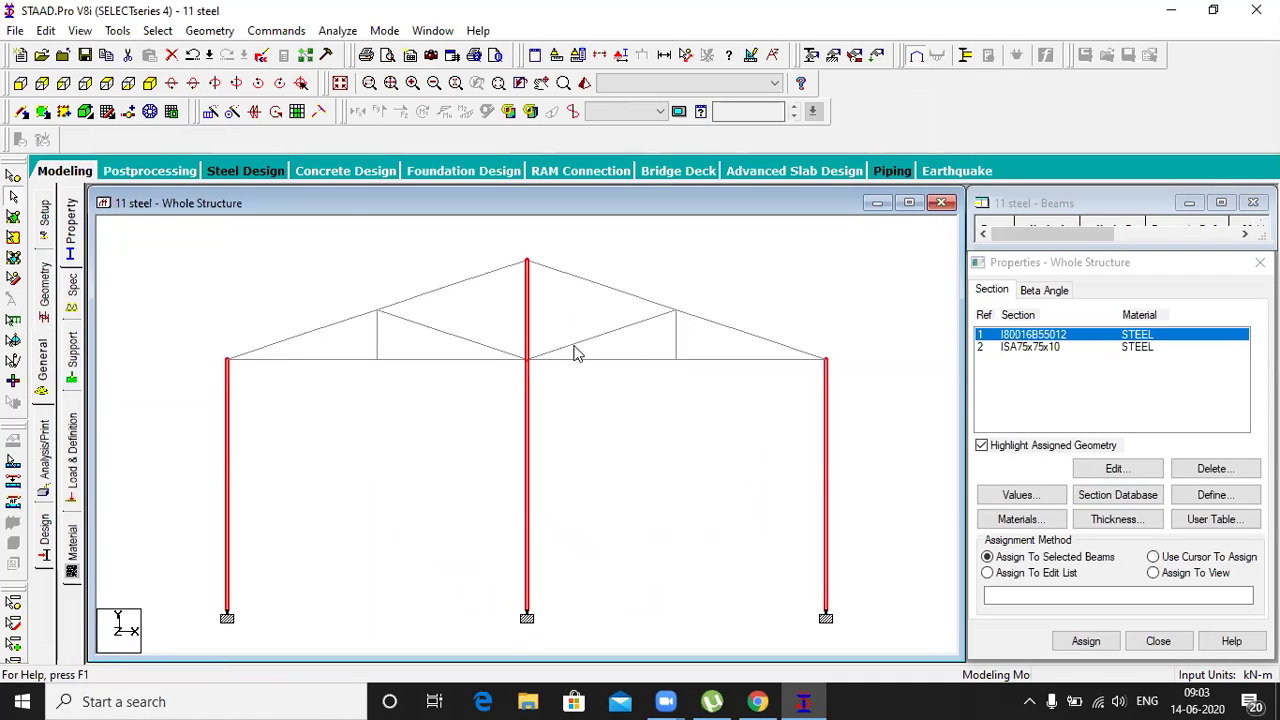
left_click(150, 84)
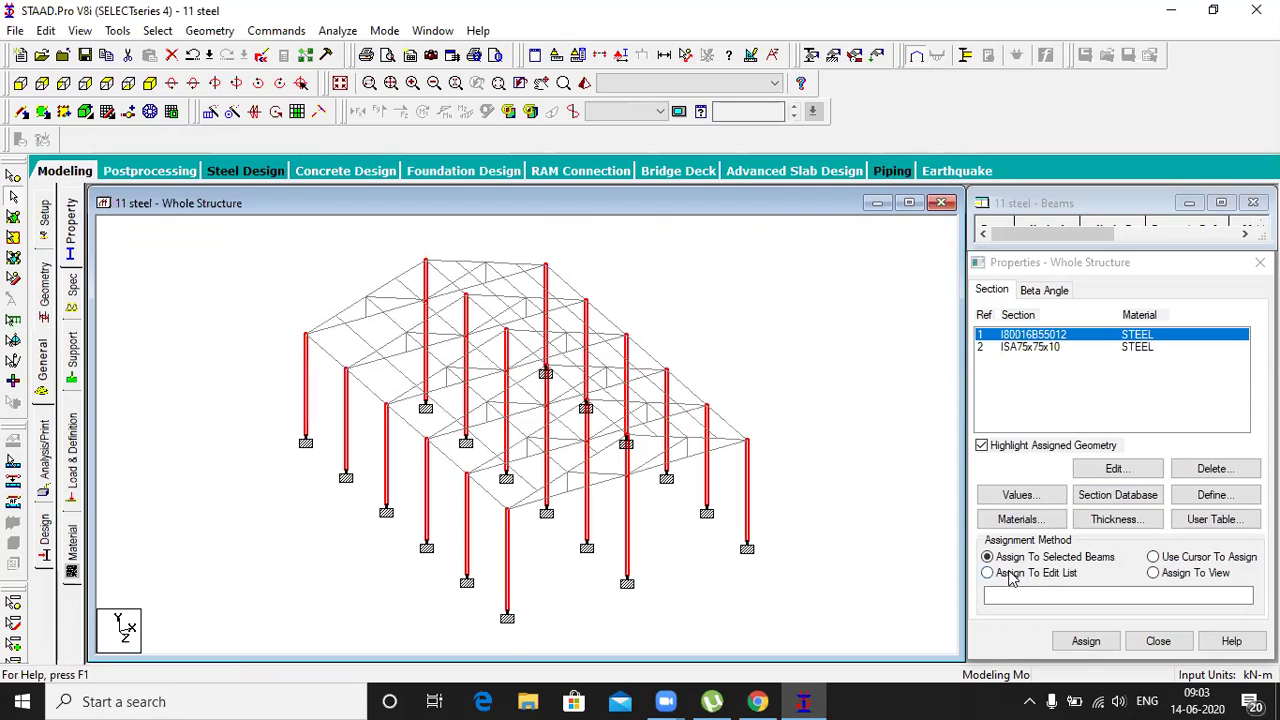
left_click(1086, 641)
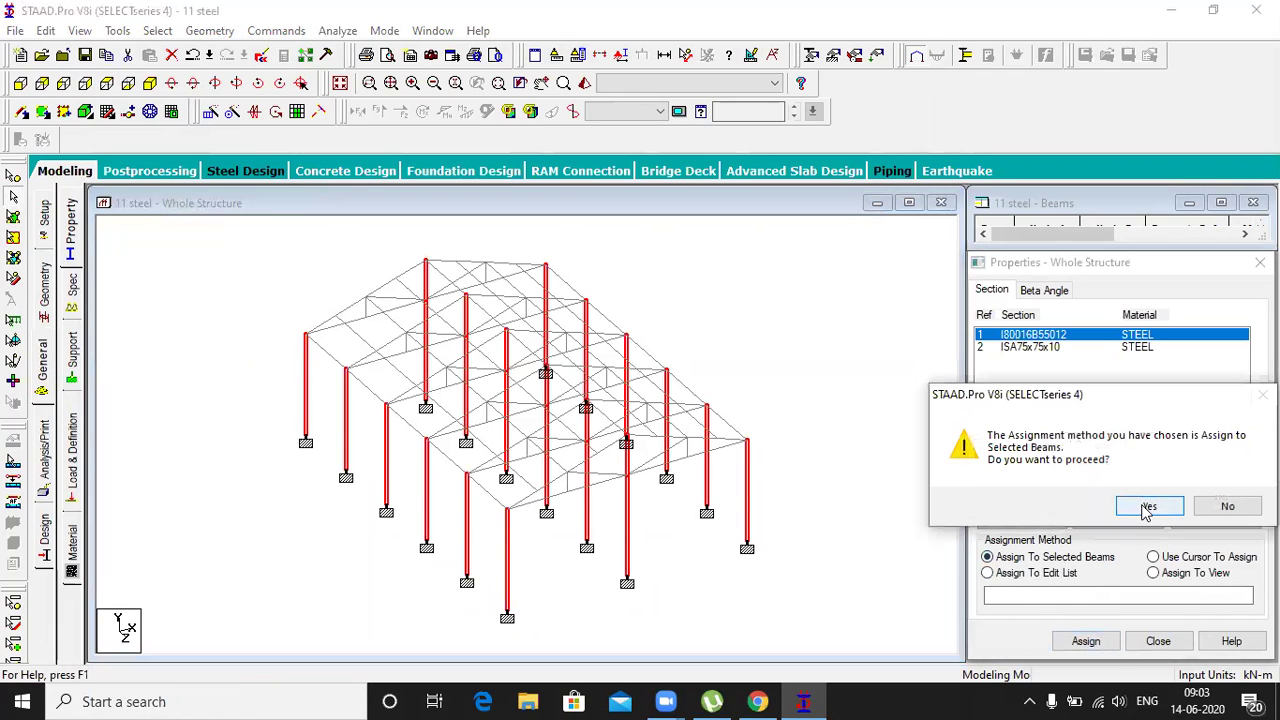
left_click(1148, 507)
Assign the ISA75x75x10 section to all roof beams and truss members except the central verticals, selecting them in the front view
left_click(1013, 350)
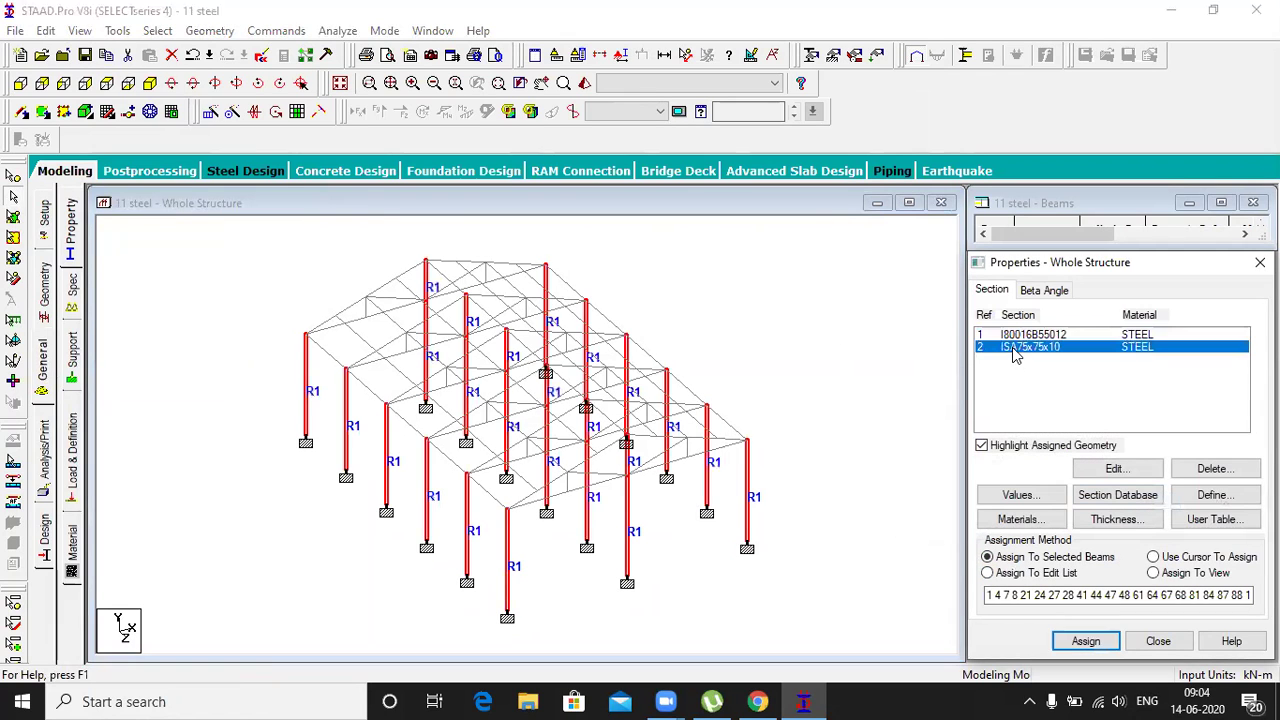
left_click(21, 83)
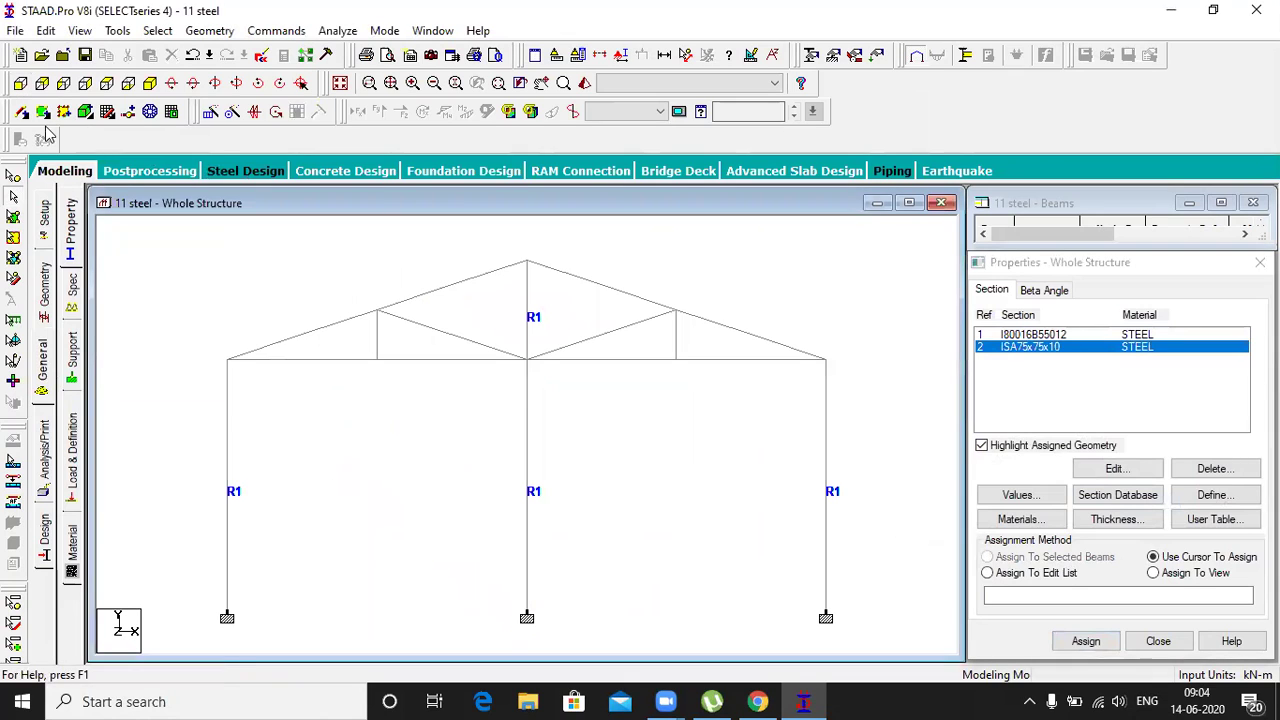
left_click_drag(195, 322, 356, 392)
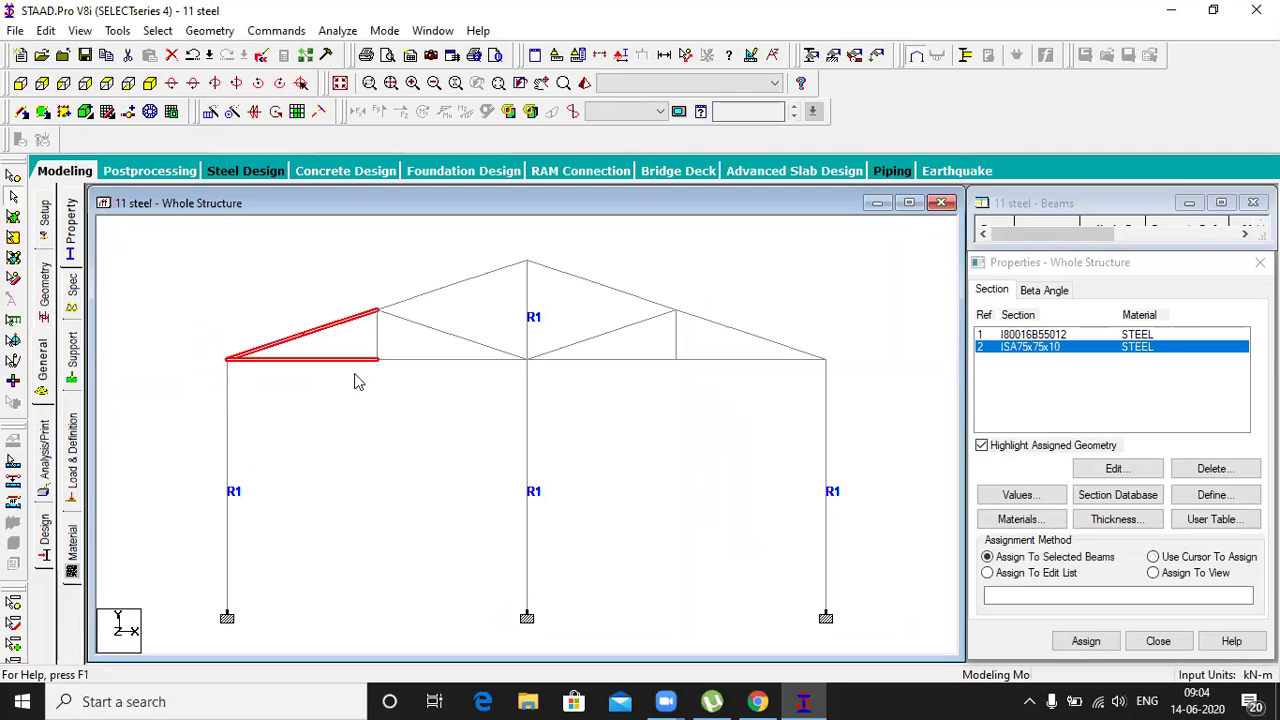
left_click_drag(337, 270, 508, 404, "ctrl")
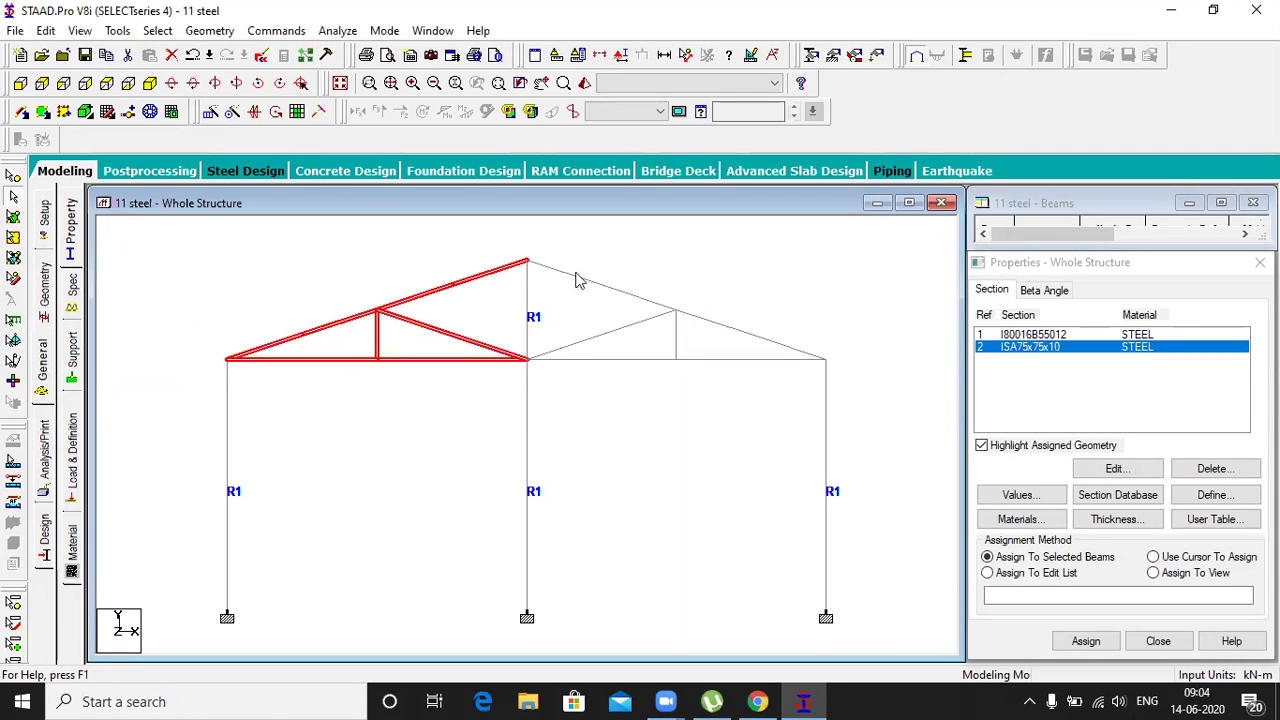
left_click_drag(545, 242, 864, 395, "ctrl")
left_click_drag(386, 250, 491, 306, "ctrl")
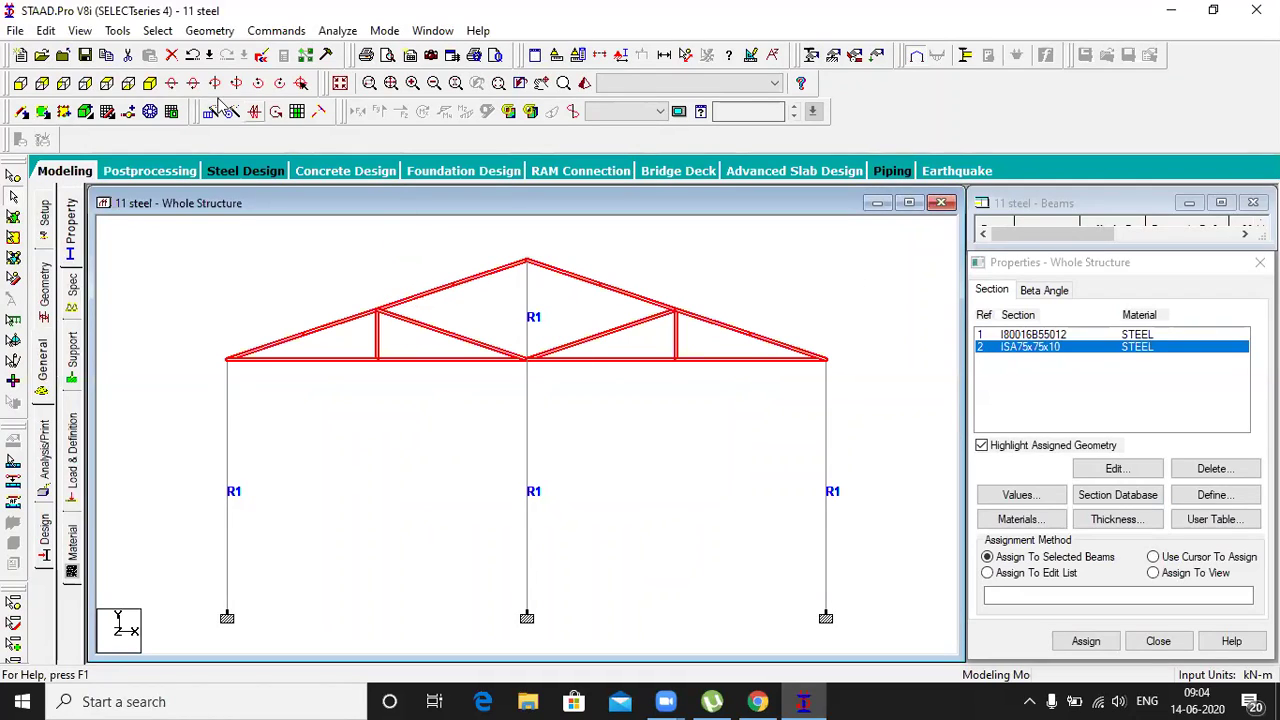
left_click(150, 84)
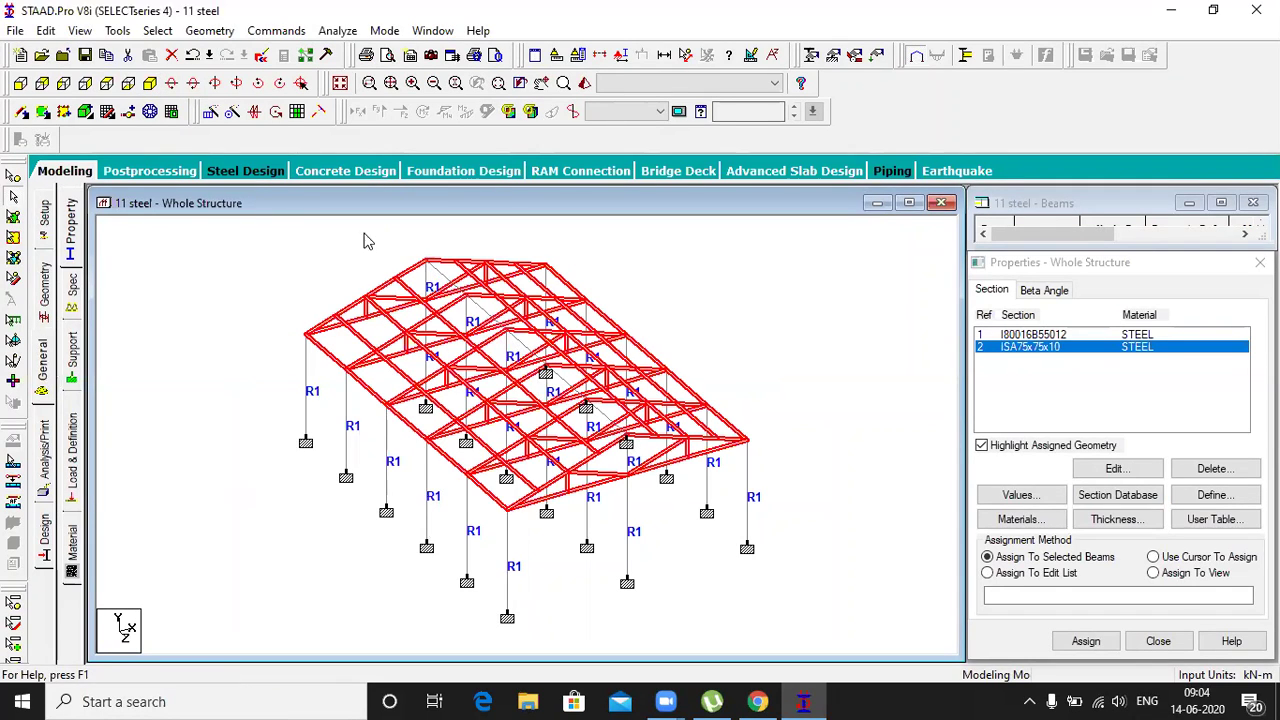
left_click(20, 84)
left_click_drag(474, 233, 571, 296)
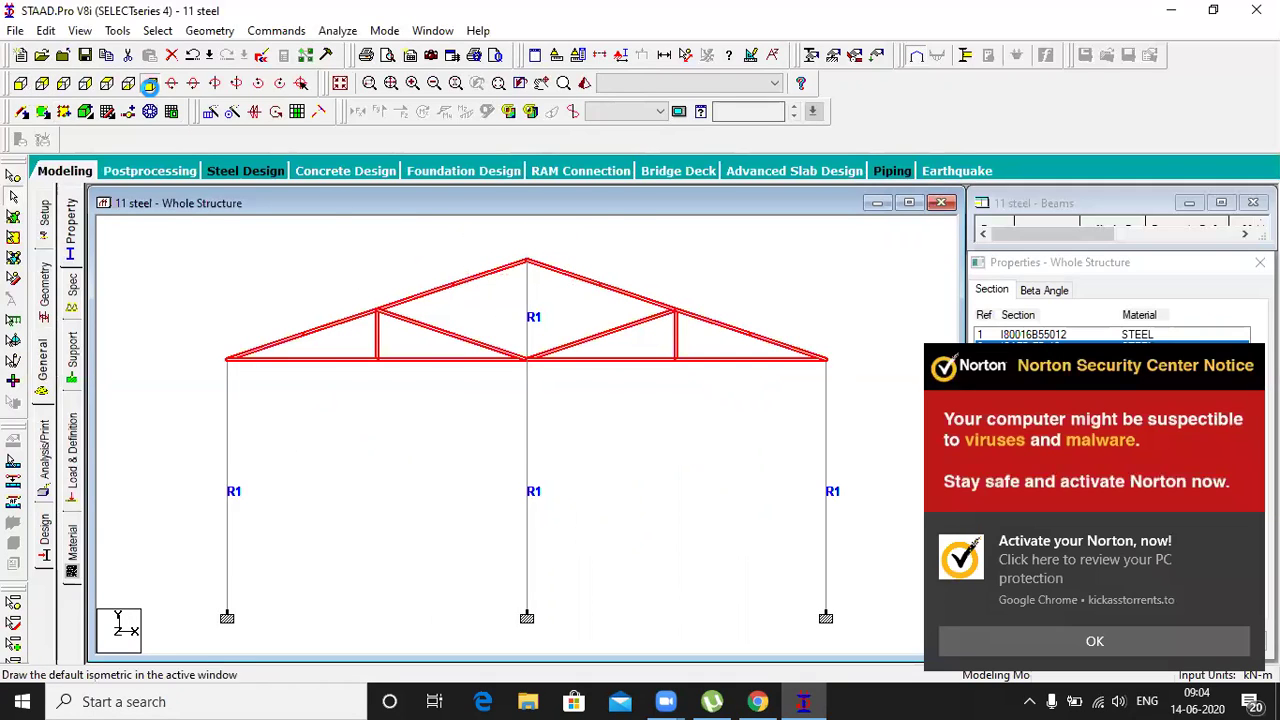
left_click(150, 85)
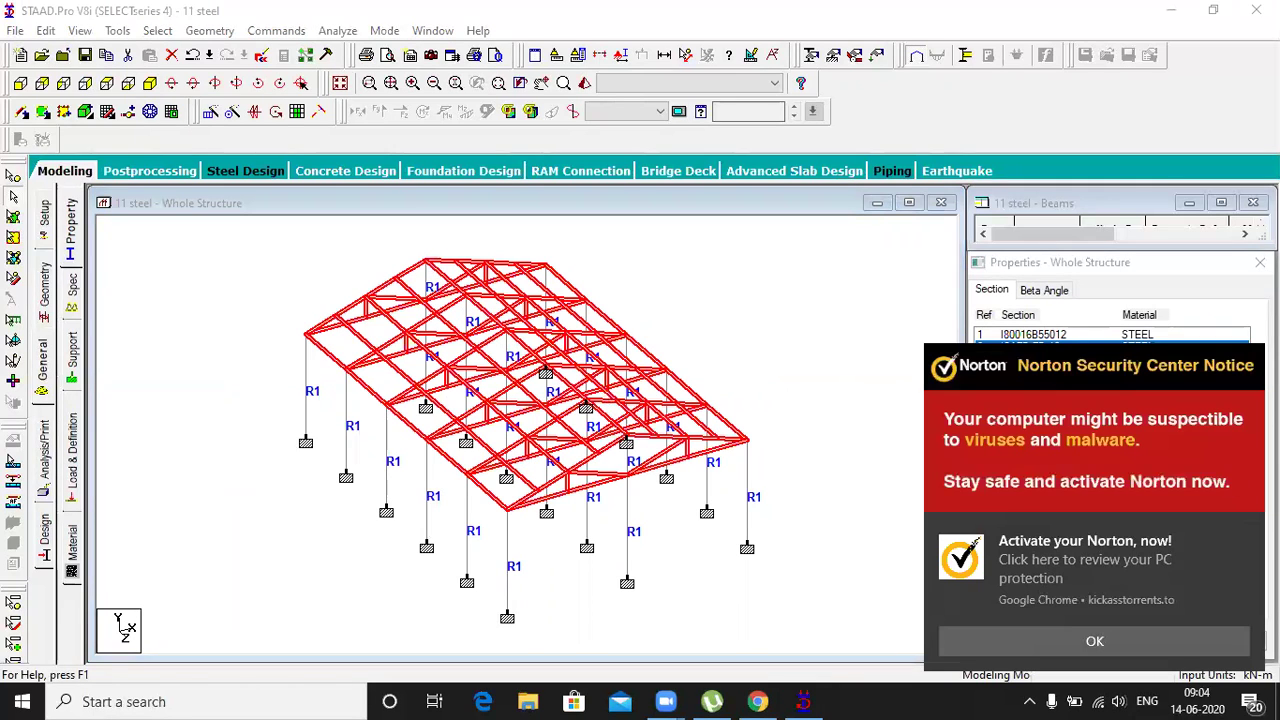
left_click(1246, 529)
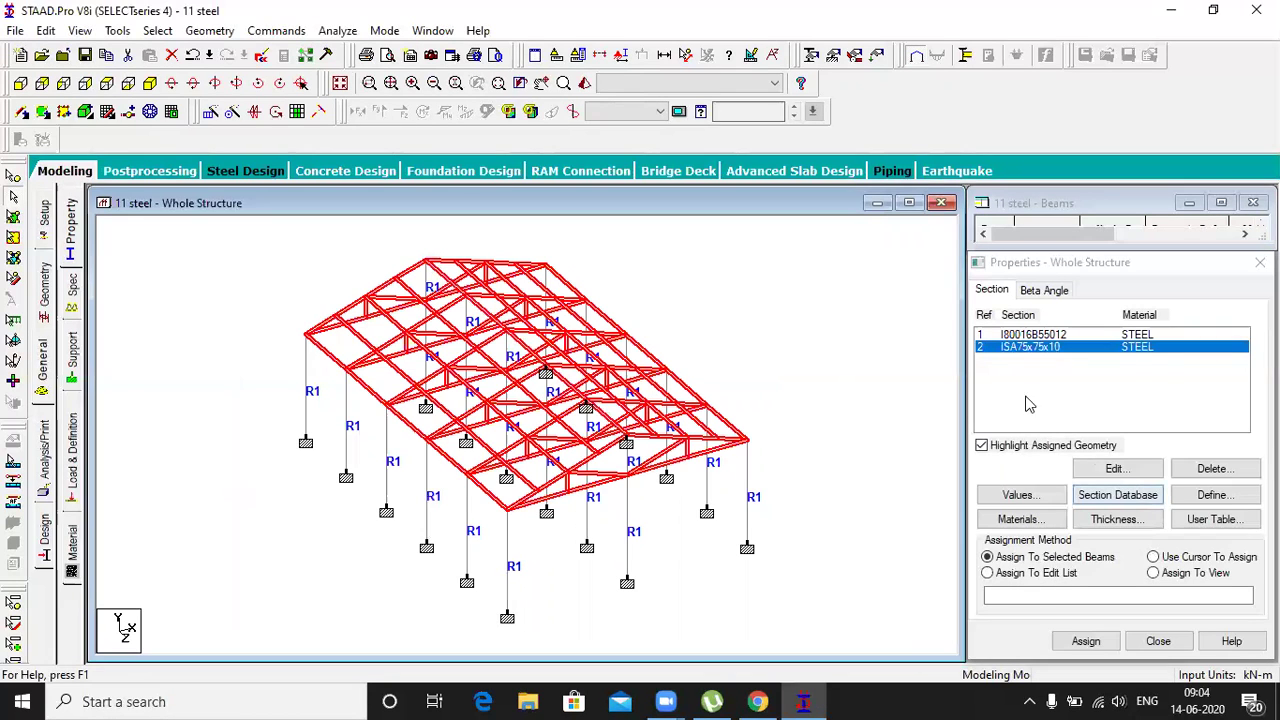
left_click(1098, 641)
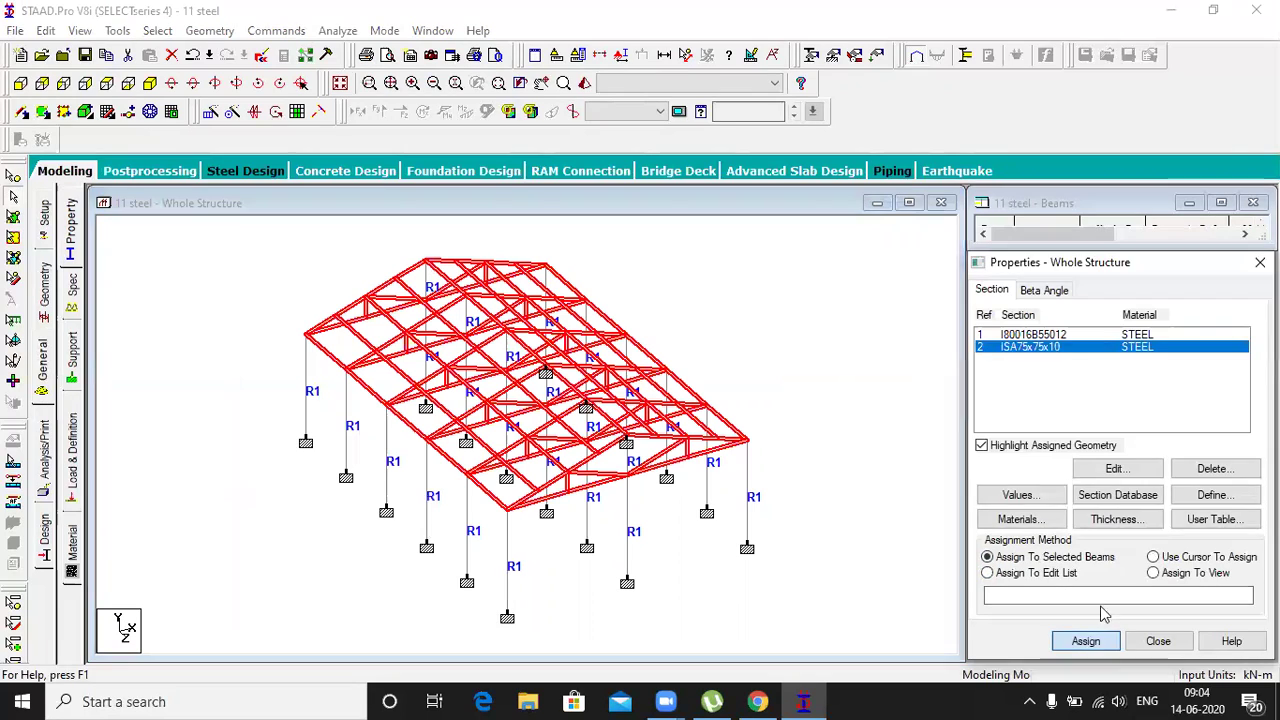
left_click(1148, 510)
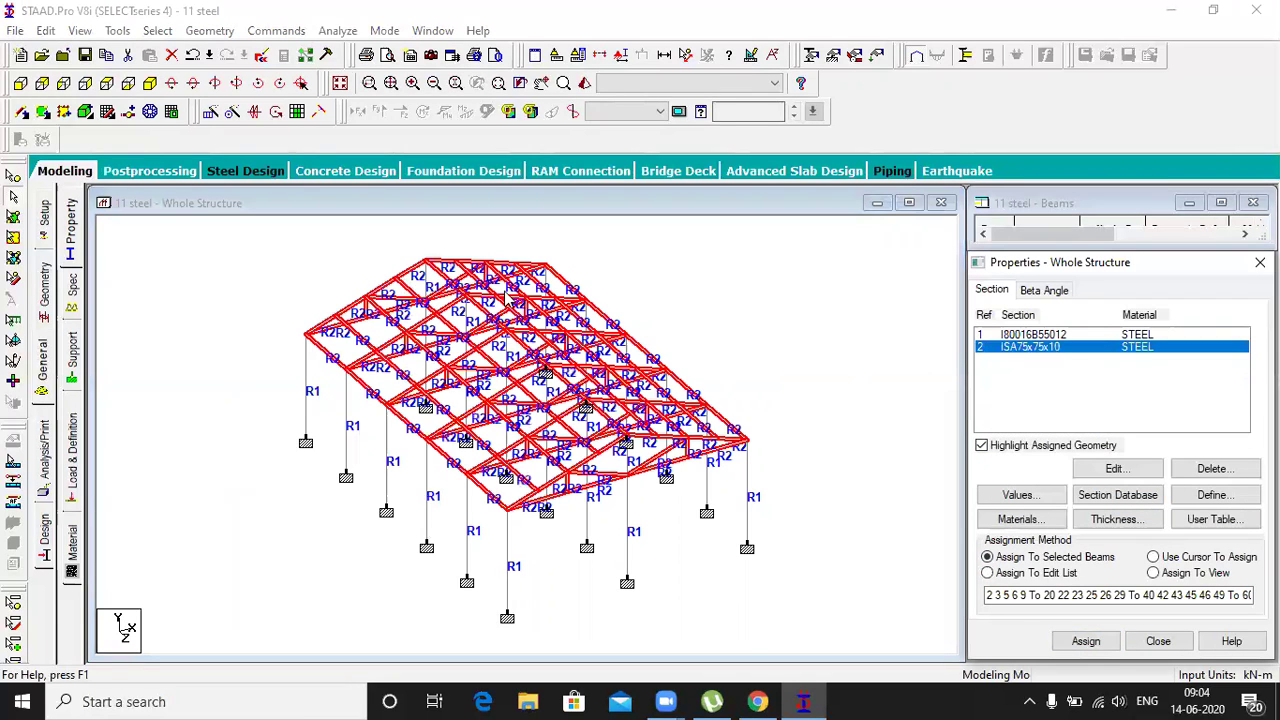
left_click(703, 341)
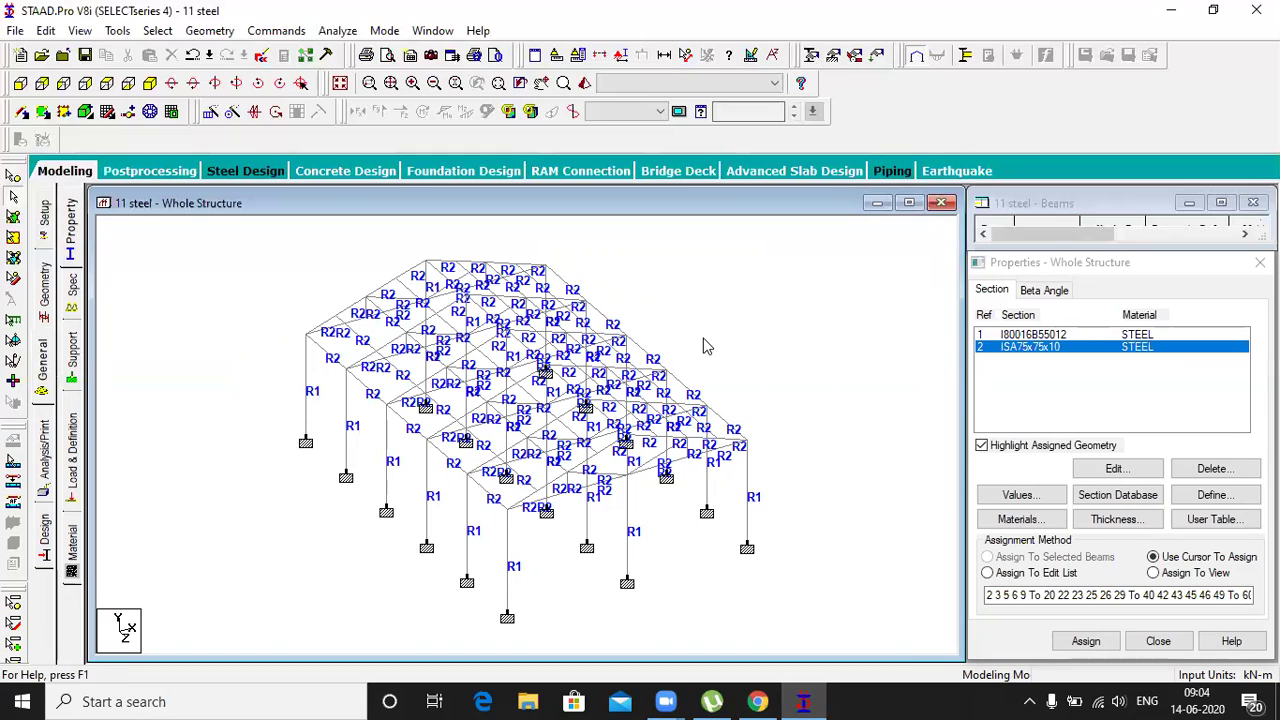
Add primary load case 1 with the title "dead" and choose its loading type
left_click(72, 458)
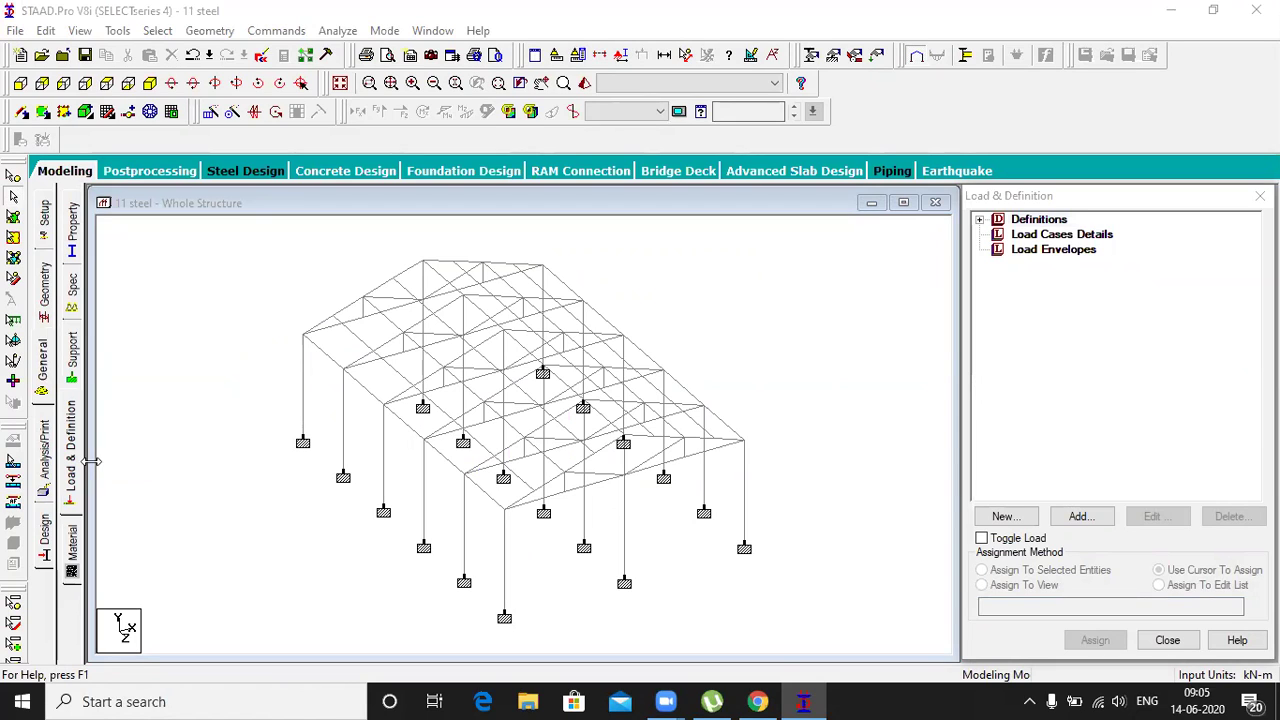
left_click(1053, 236)
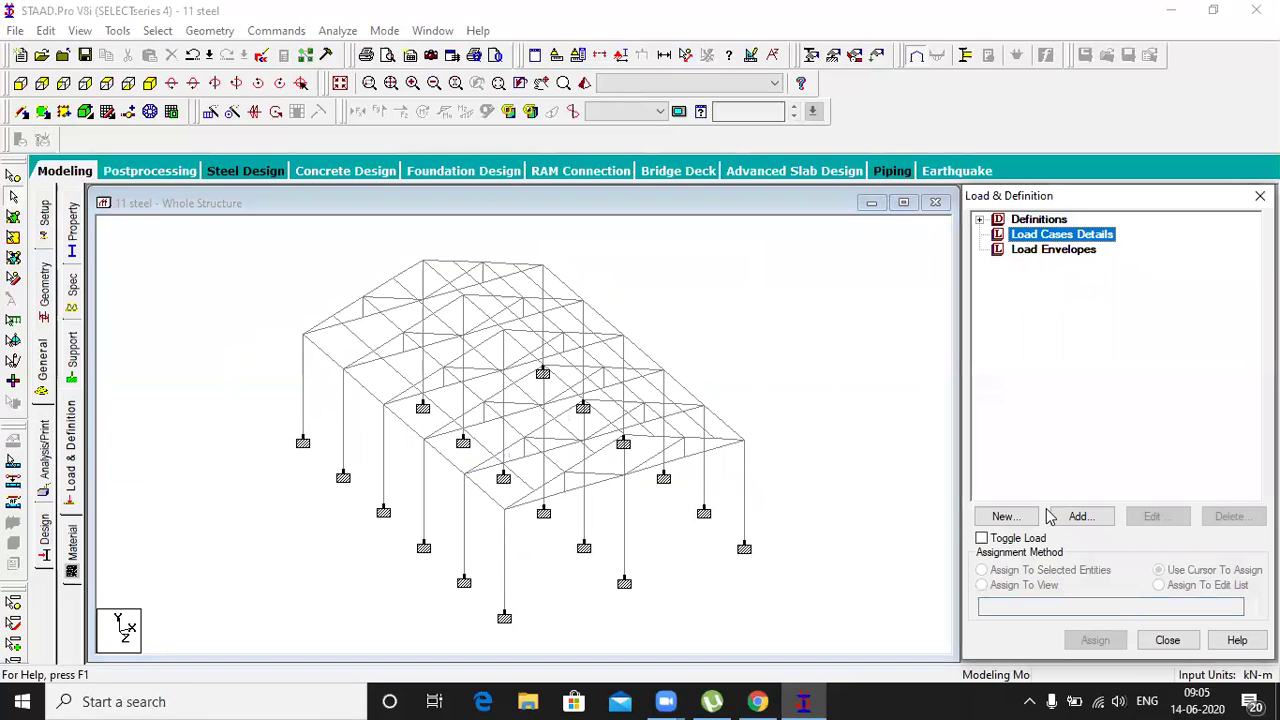
left_click(1082, 518)
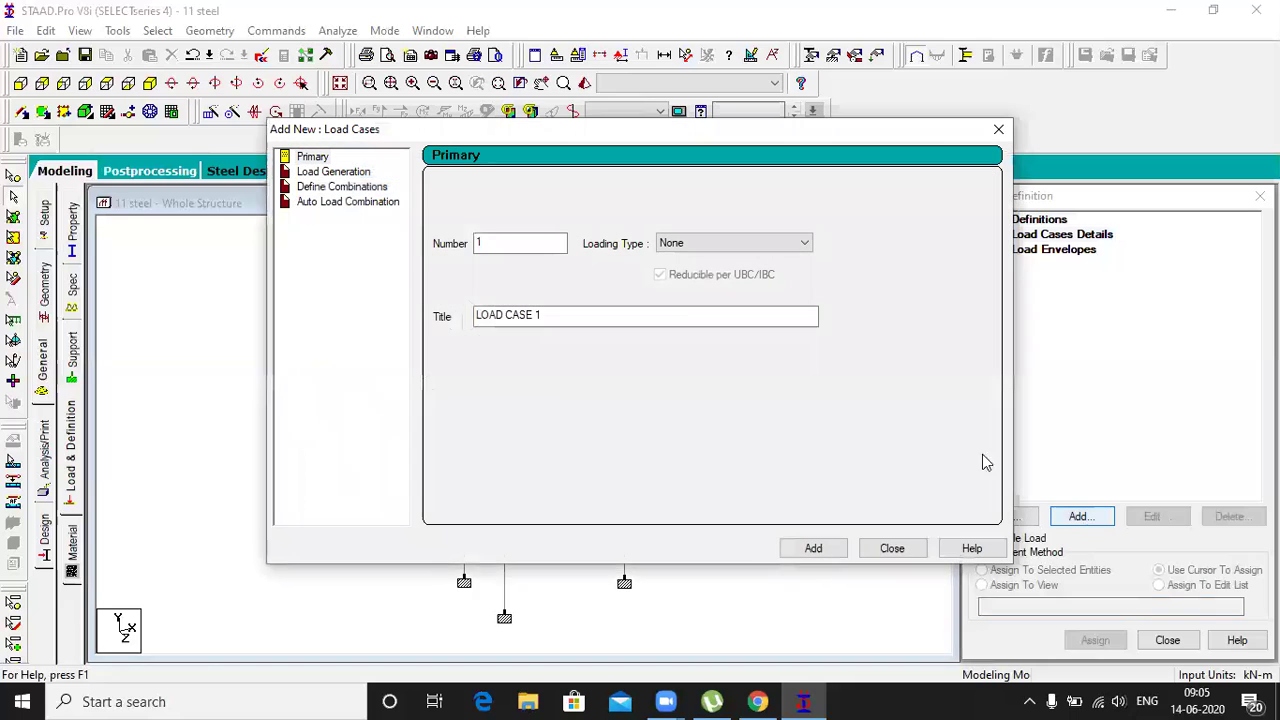
left_click(677, 245)
left_click(694, 265)
left_click_drag(573, 314, 444, 330)
type("dead")
left_click(817, 551)
left_click(891, 550)
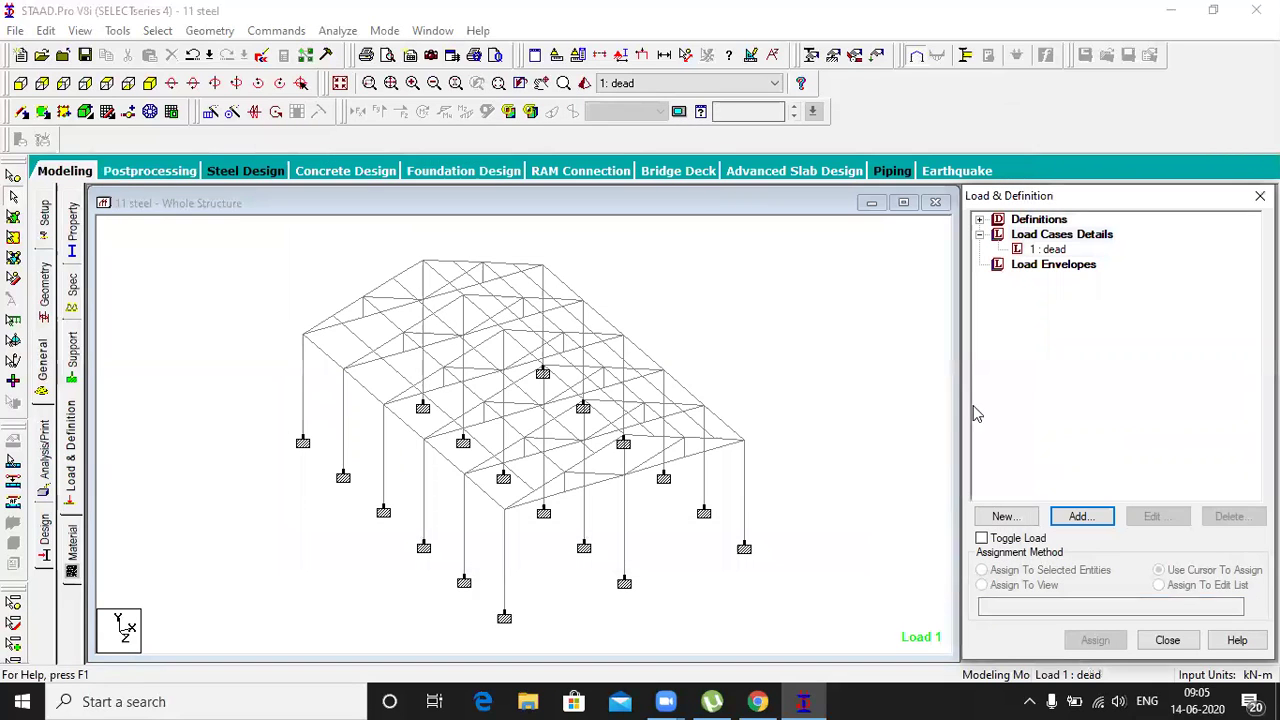
Add a selfweight load in the Y direction with factor -1 to the dead load case
left_click(1050, 249)
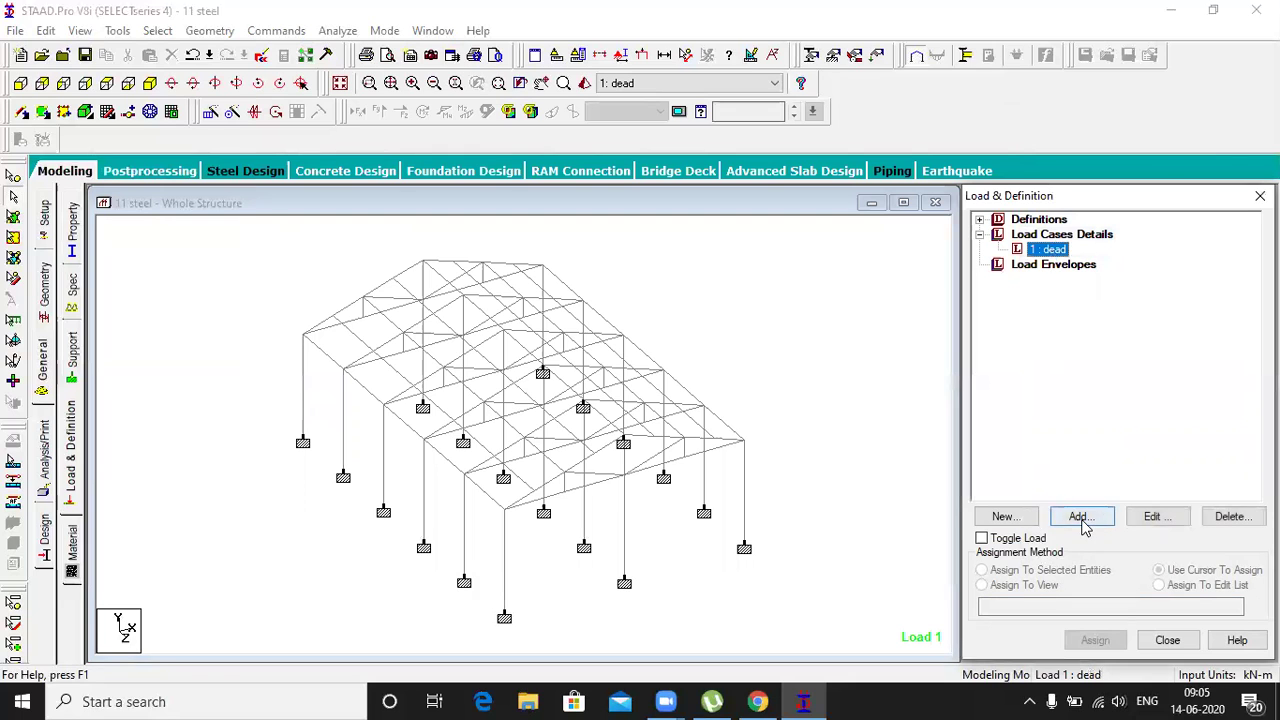
key("Return")
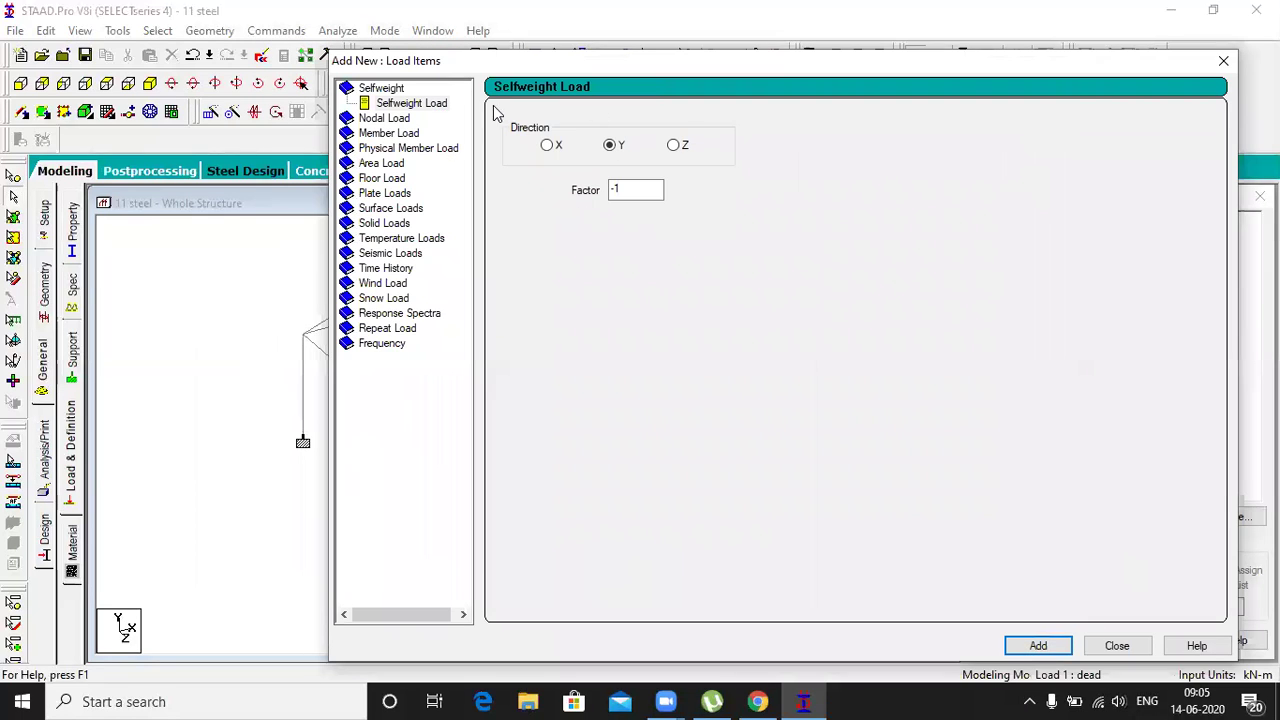
left_click(1223, 61)
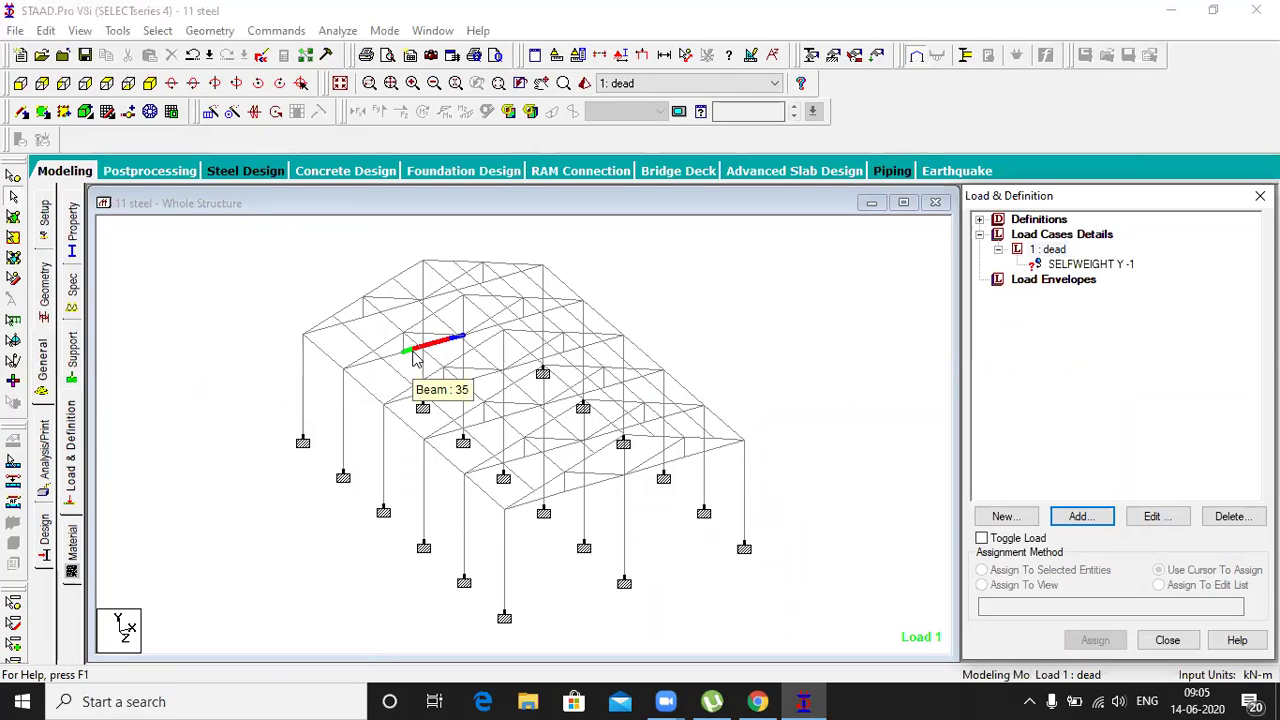
left_click(808, 357)
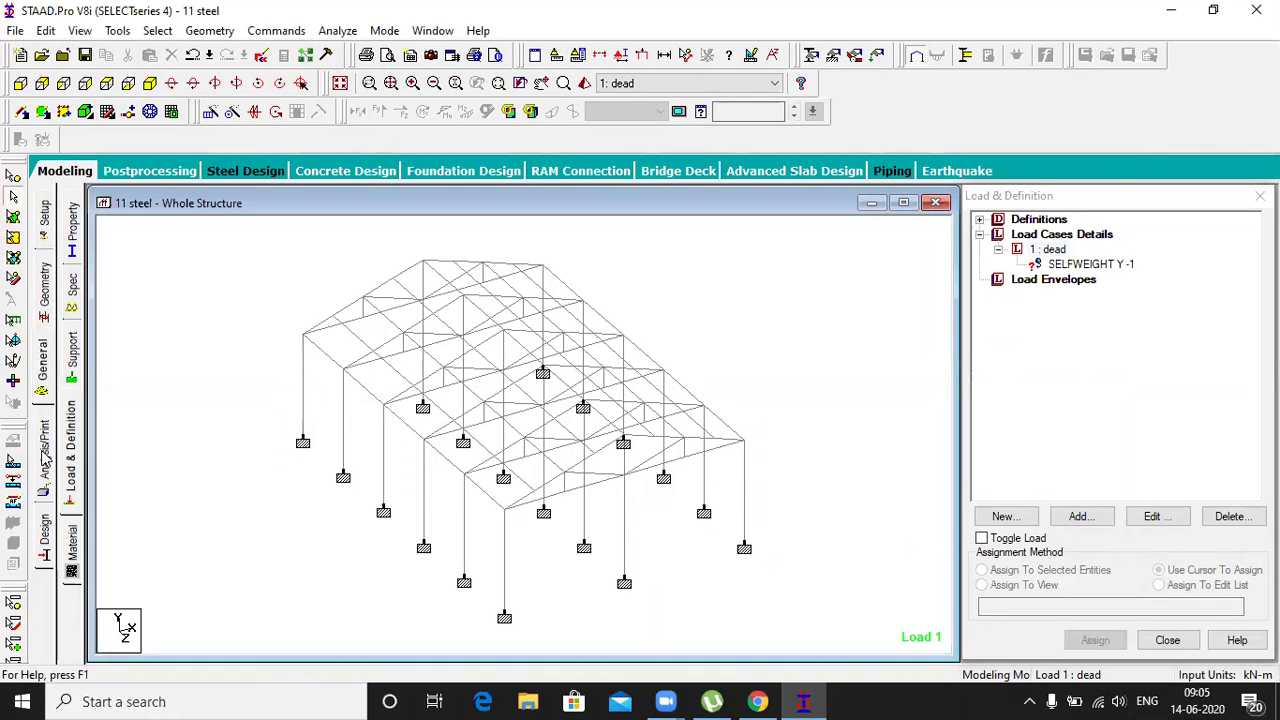
Set the current input force unit to Kilogram with Meter as the length unit
left_click(46, 325)
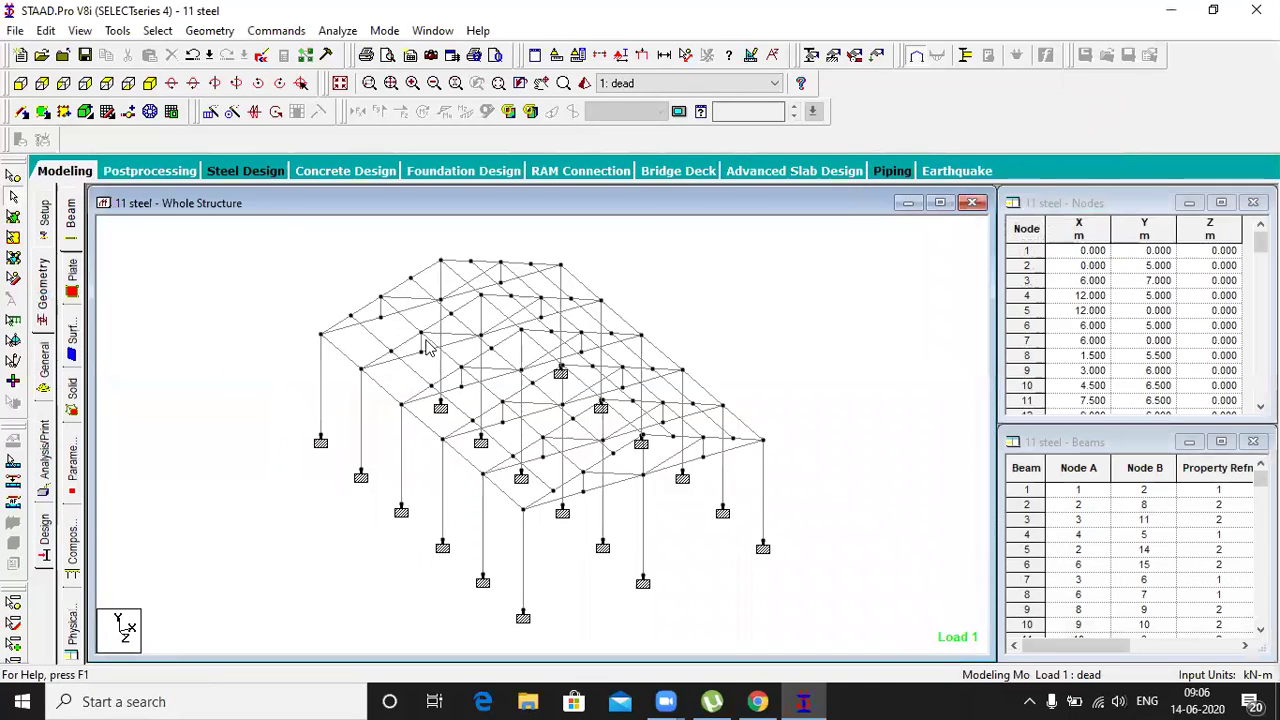
left_click(556, 54)
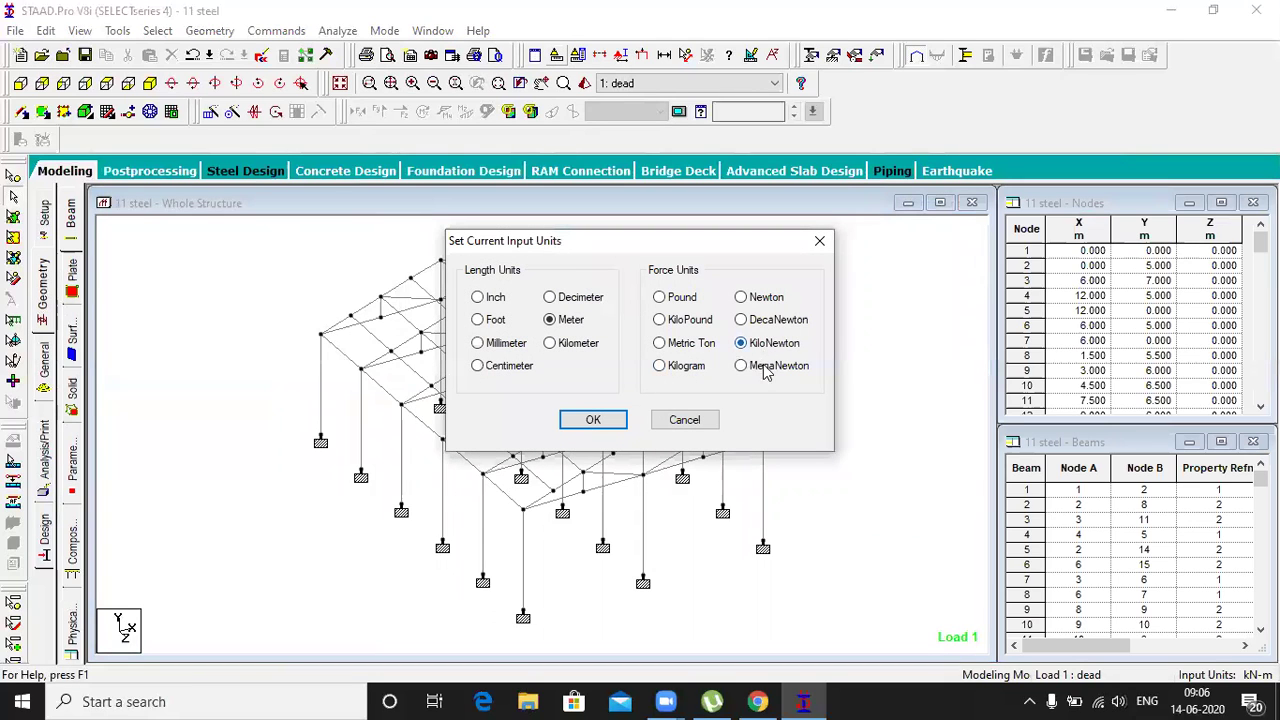
left_click(664, 366)
left_click(593, 419)
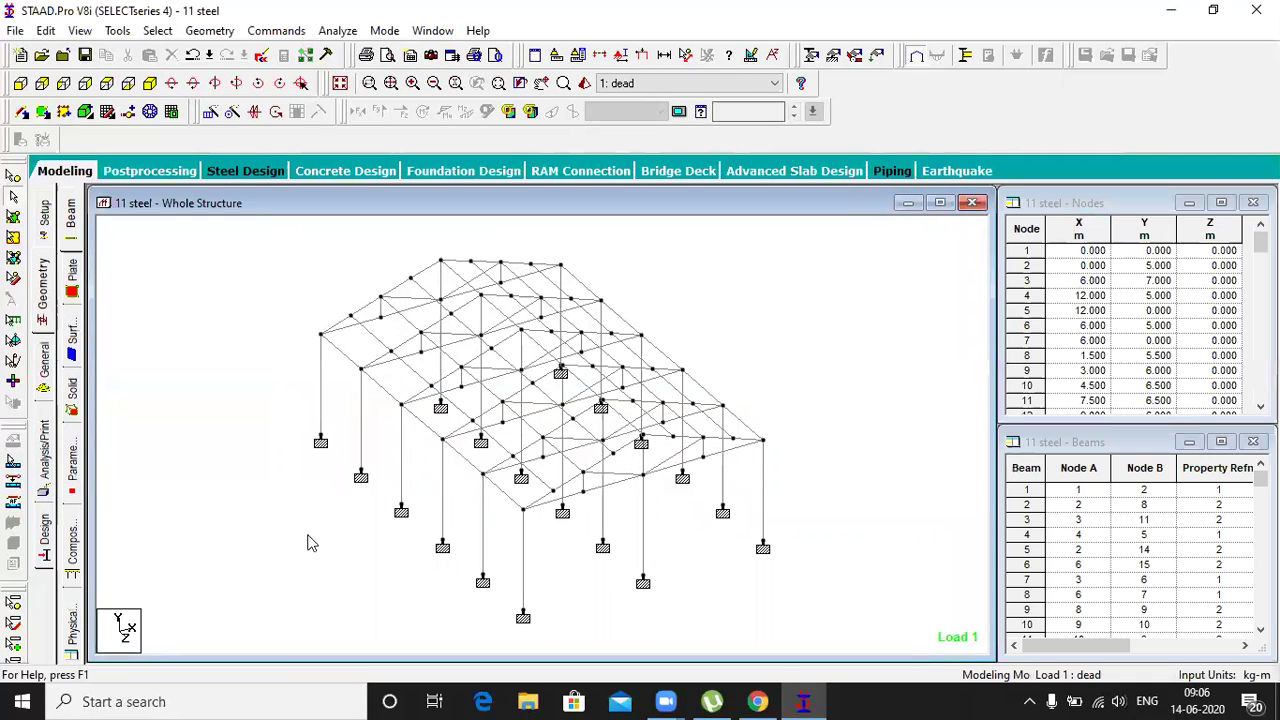
Add a nodal load with Fy of -50 kg to the dead load case
left_click(41, 385)
left_click(72, 457)
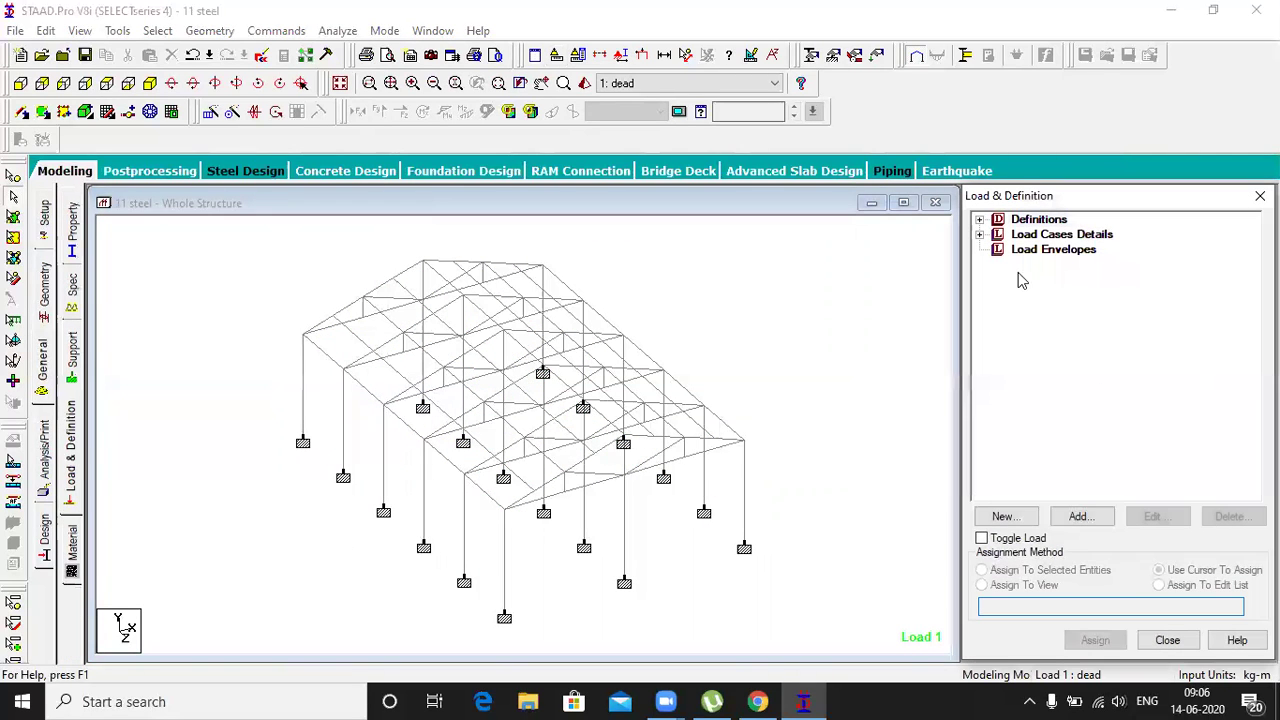
left_click(980, 234)
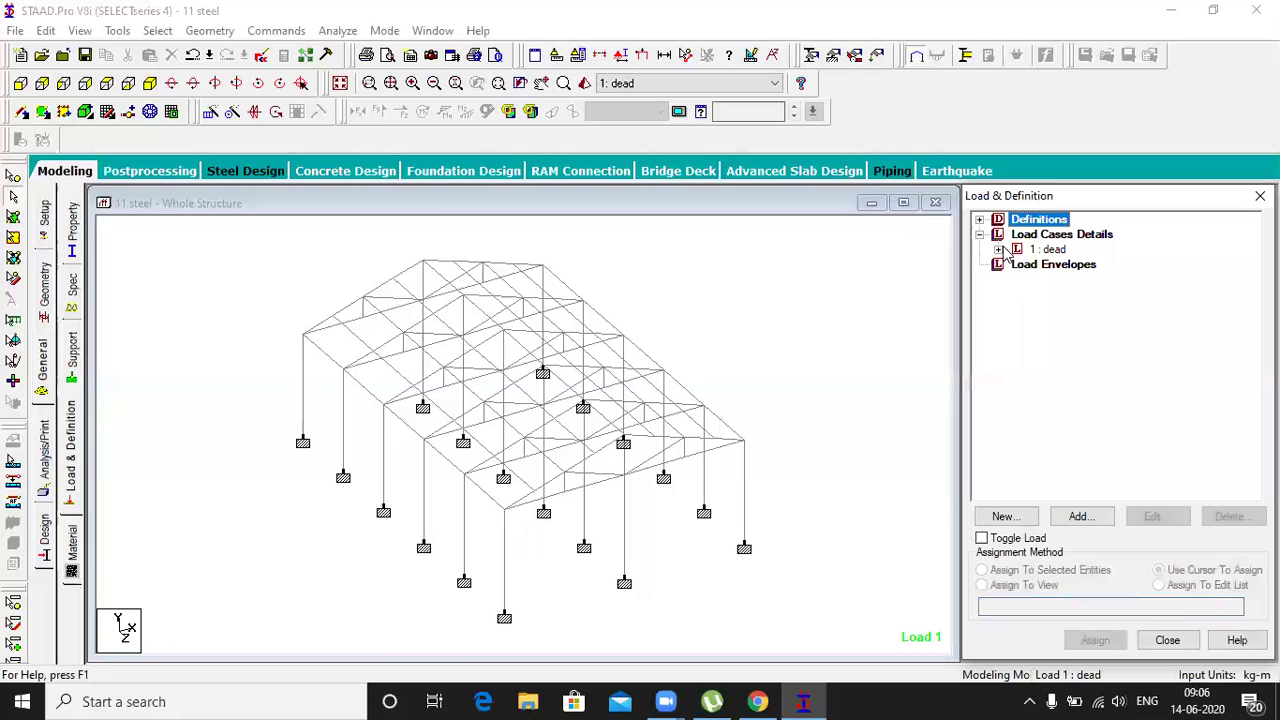
left_click(998, 249)
left_click(1047, 249)
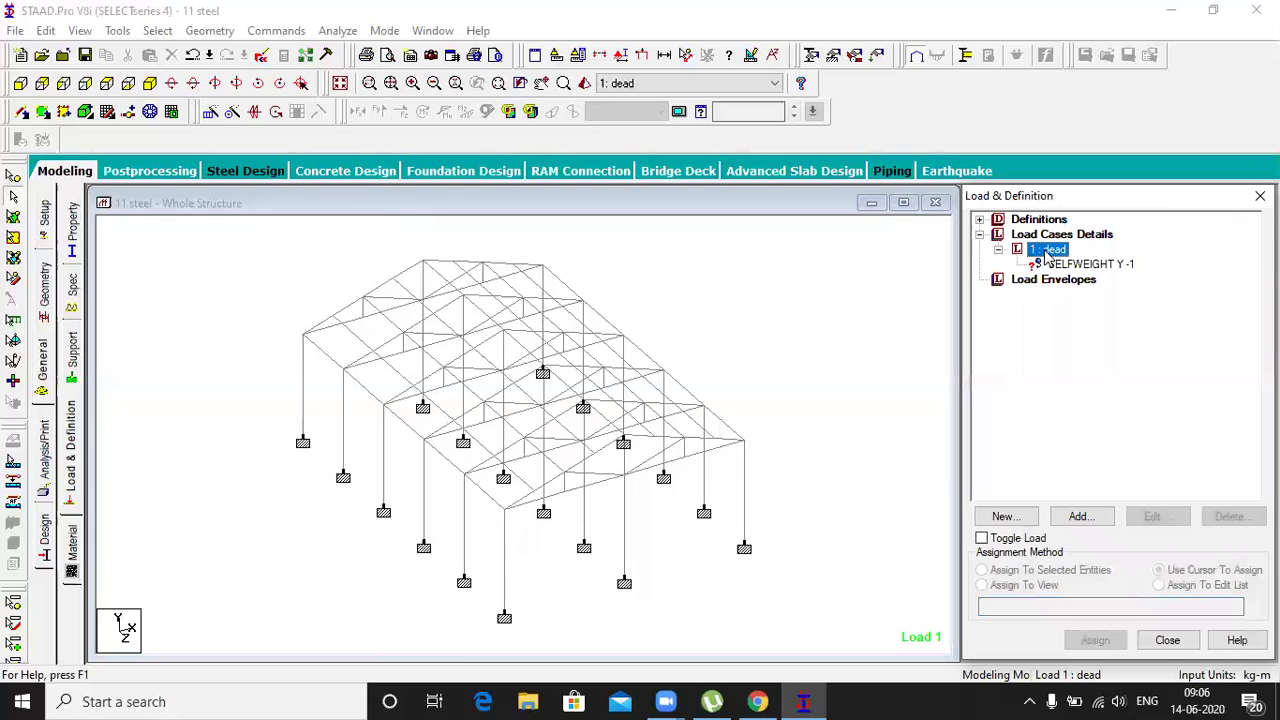
left_click(1094, 516)
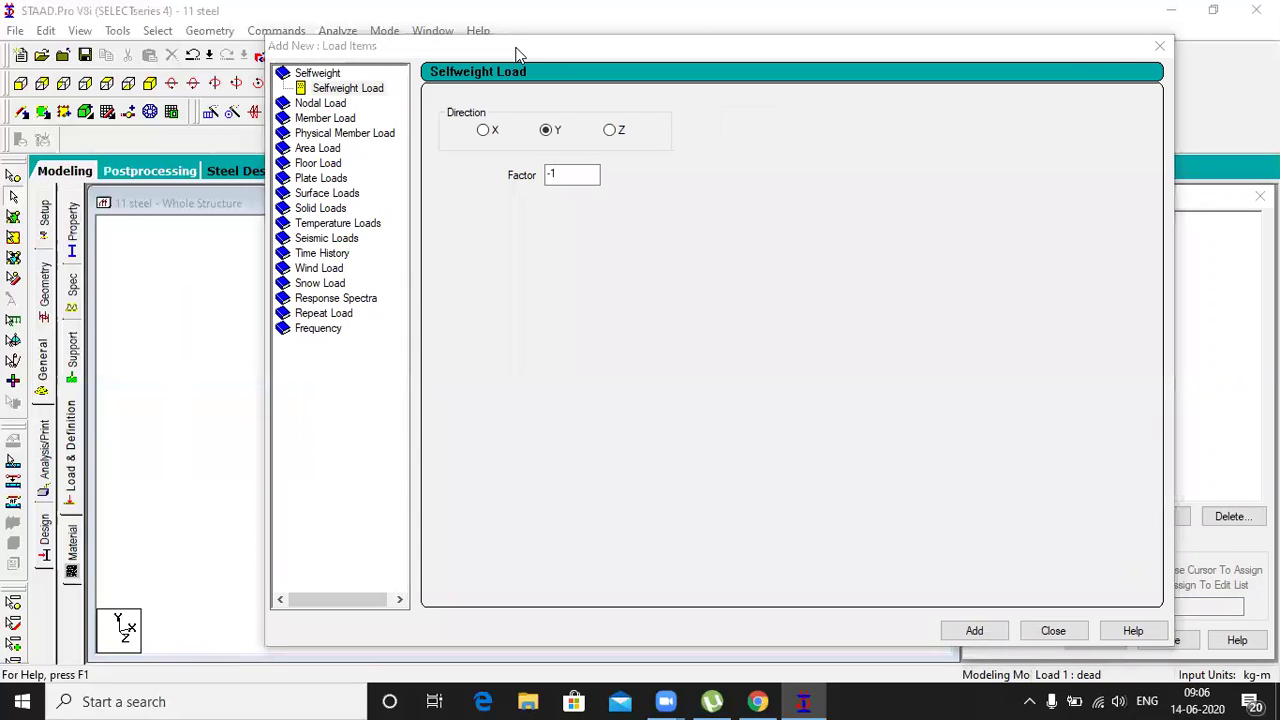
left_click(326, 103)
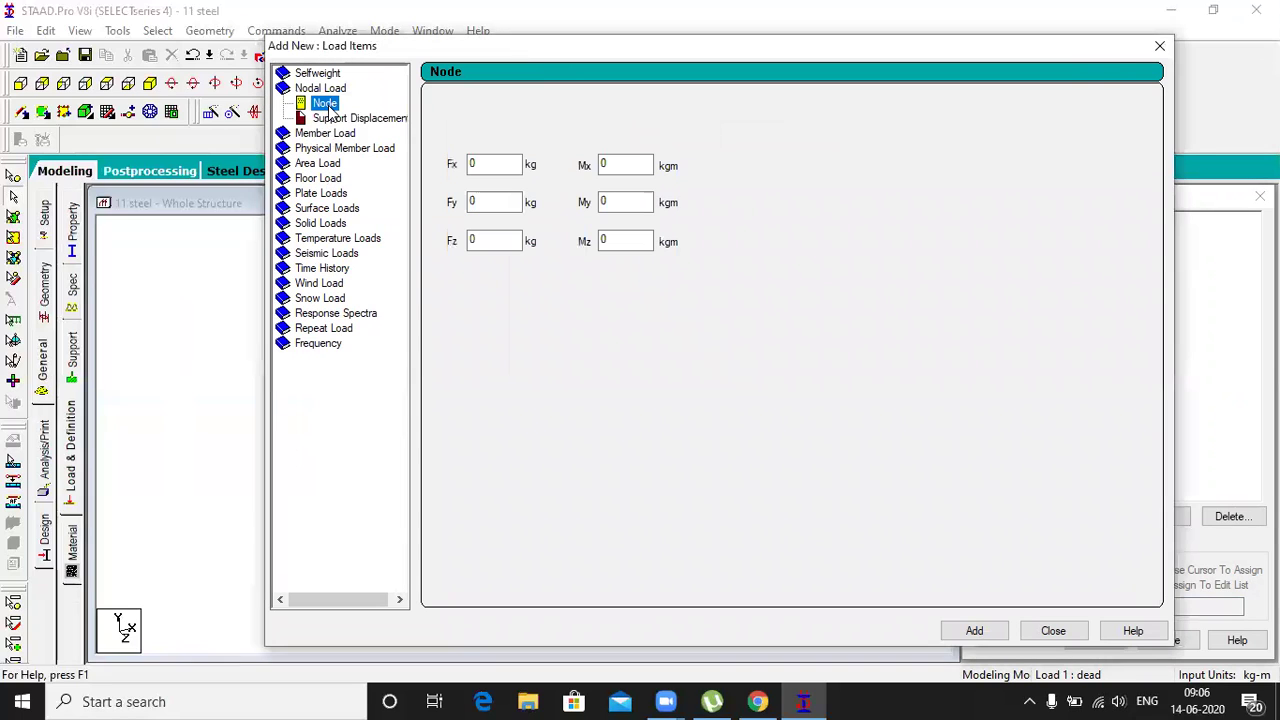
double_click(485, 202)
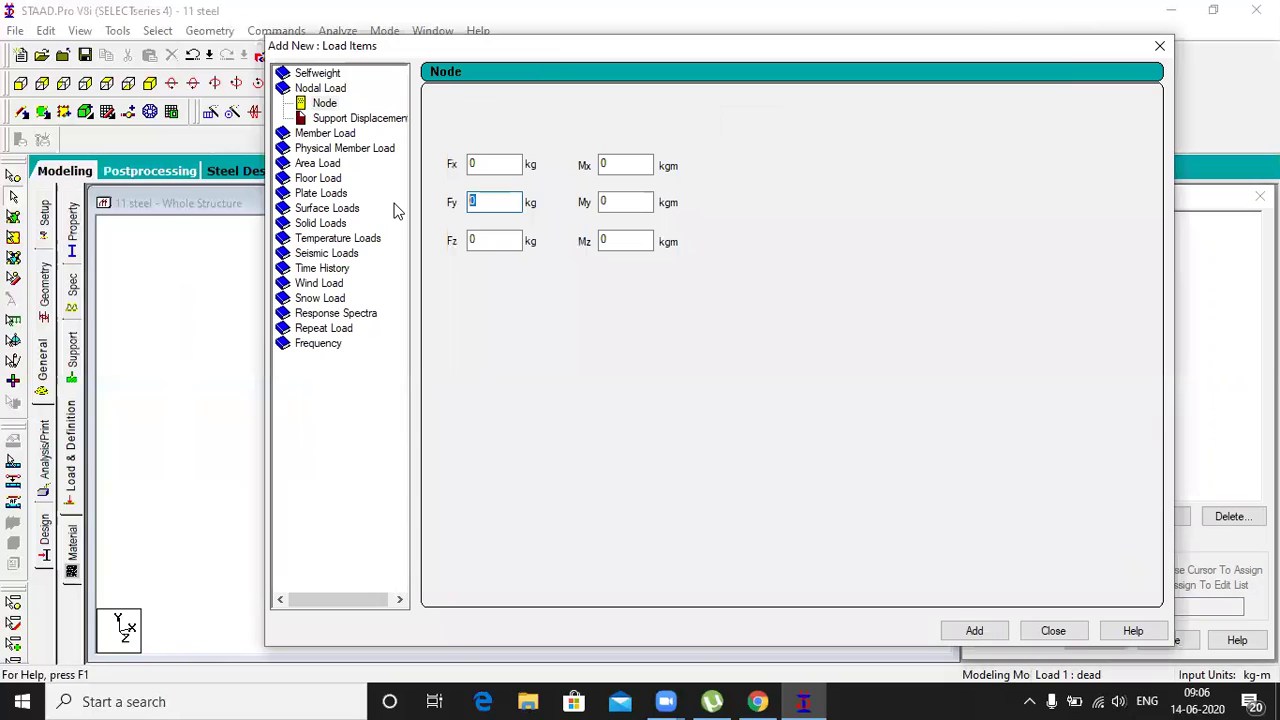
type("-5")
left_click(970, 630)
left_click(1053, 630)
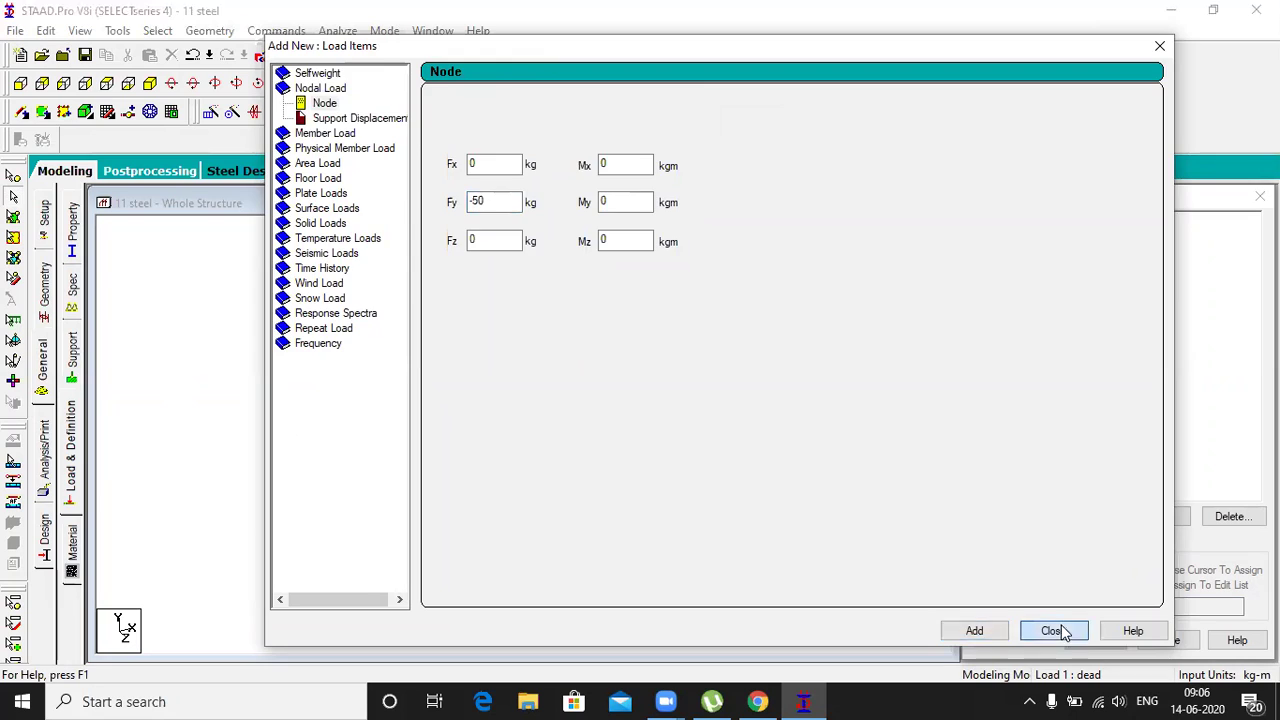
Assign the SELFWEIGHT Y -1 load to the whole structure using the Assign To View method
left_click(1066, 264)
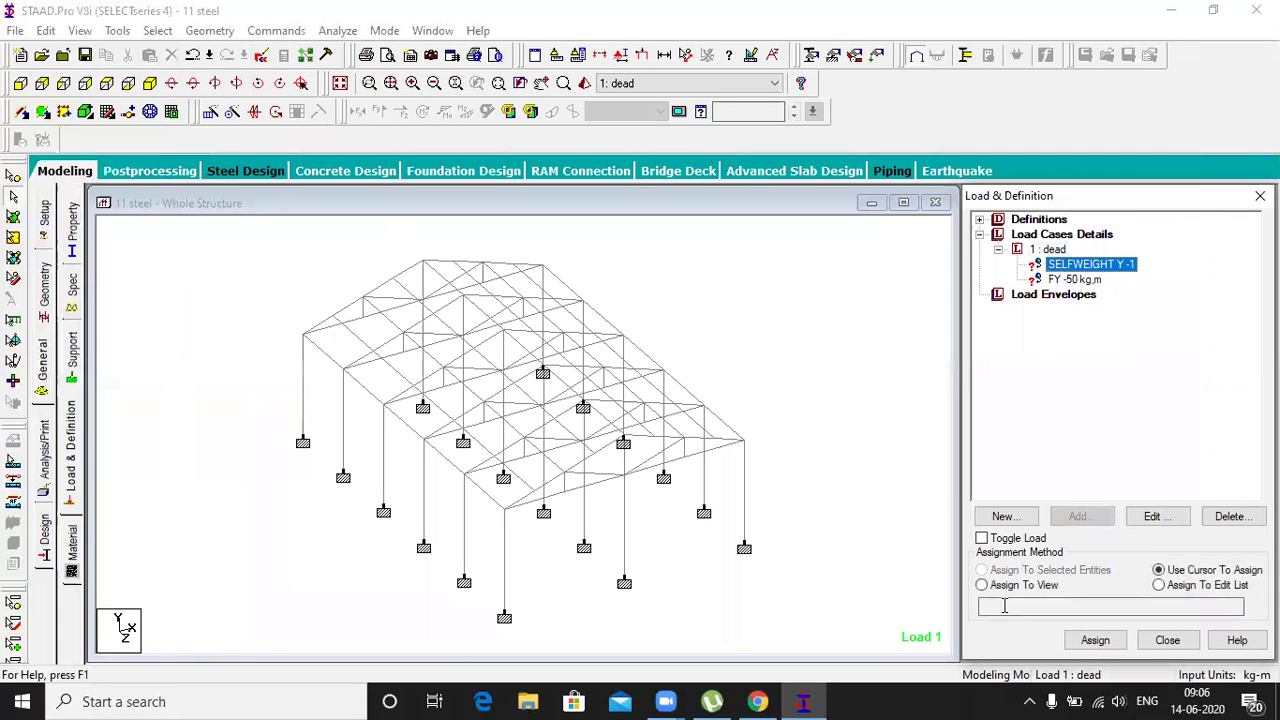
left_click(1095, 640)
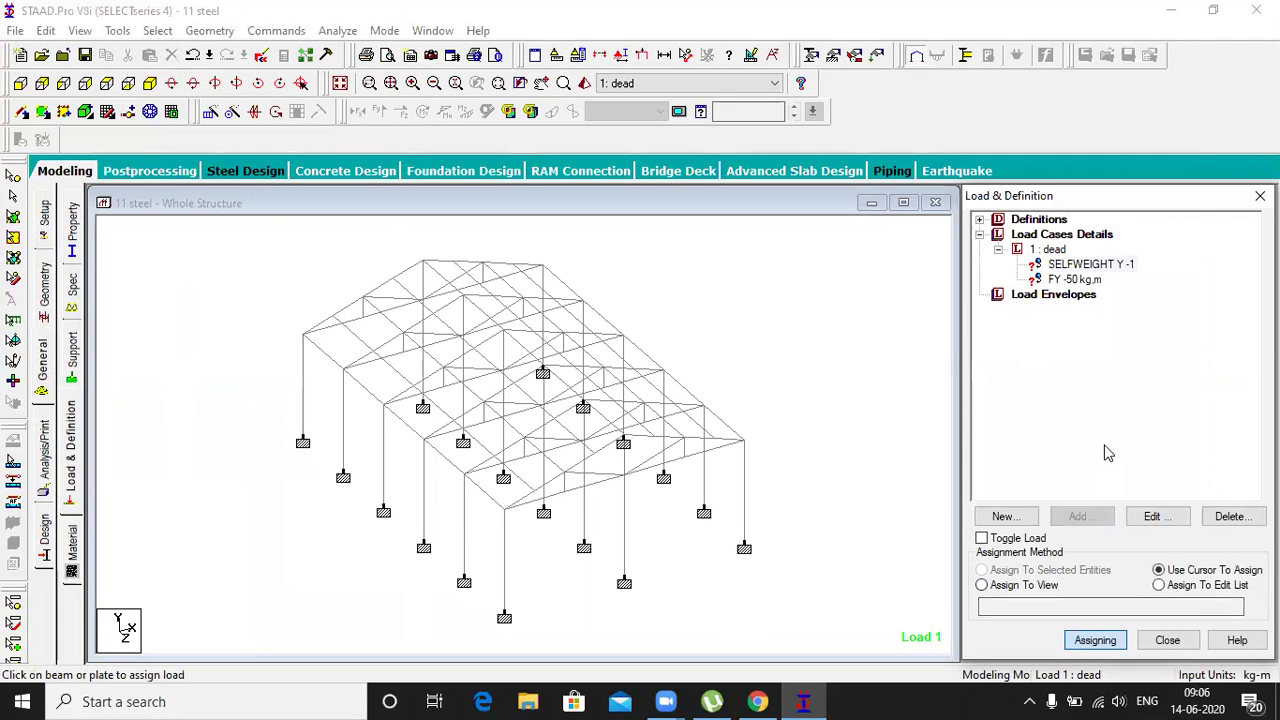
left_click(1098, 264)
left_click(982, 585)
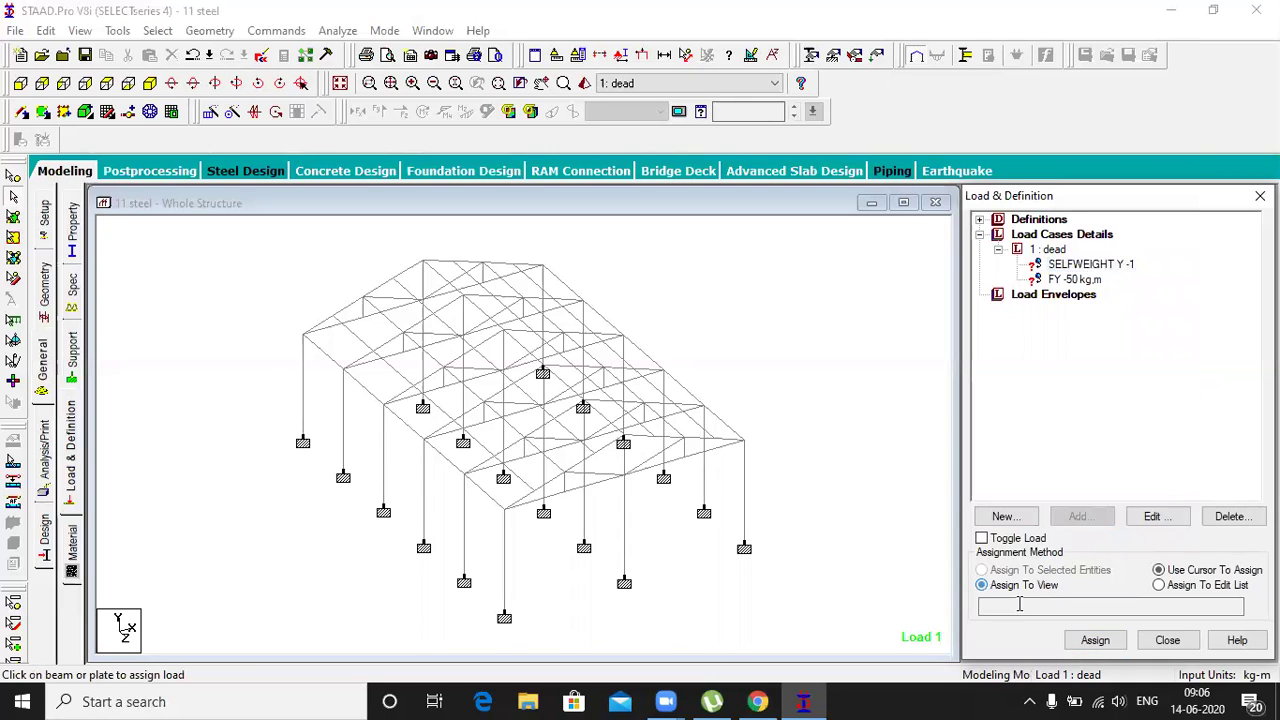
left_click(1094, 640)
left_click(1143, 471)
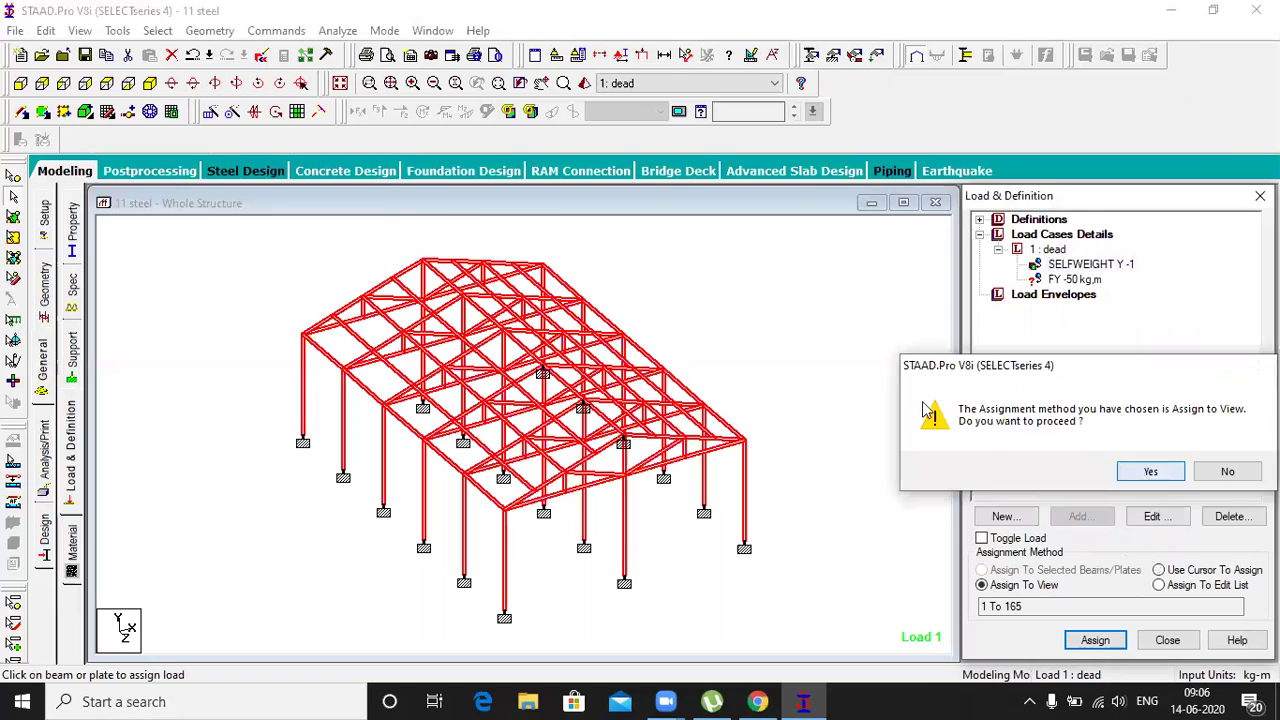
Assign the FY -50 kg nodal load to all sloping top-chord nodes of the roof trusses with the Assign To Selected Nodes method
left_click(1089, 284)
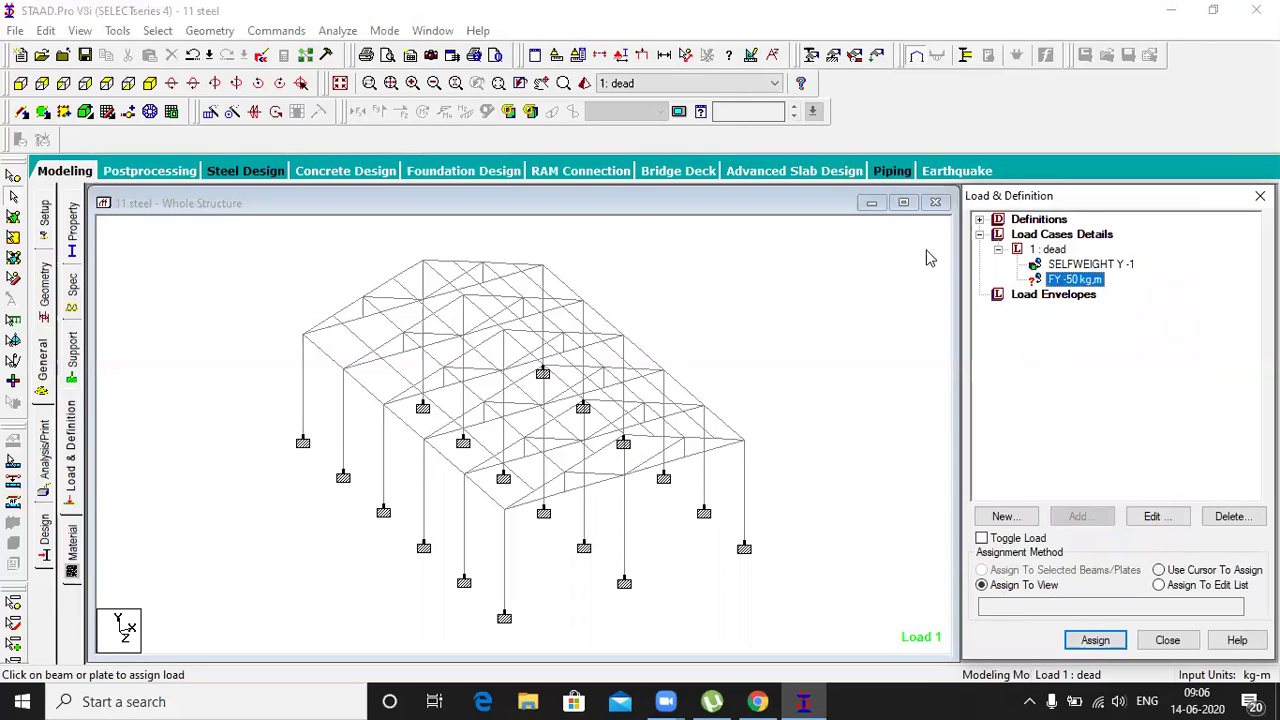
left_click(192, 56)
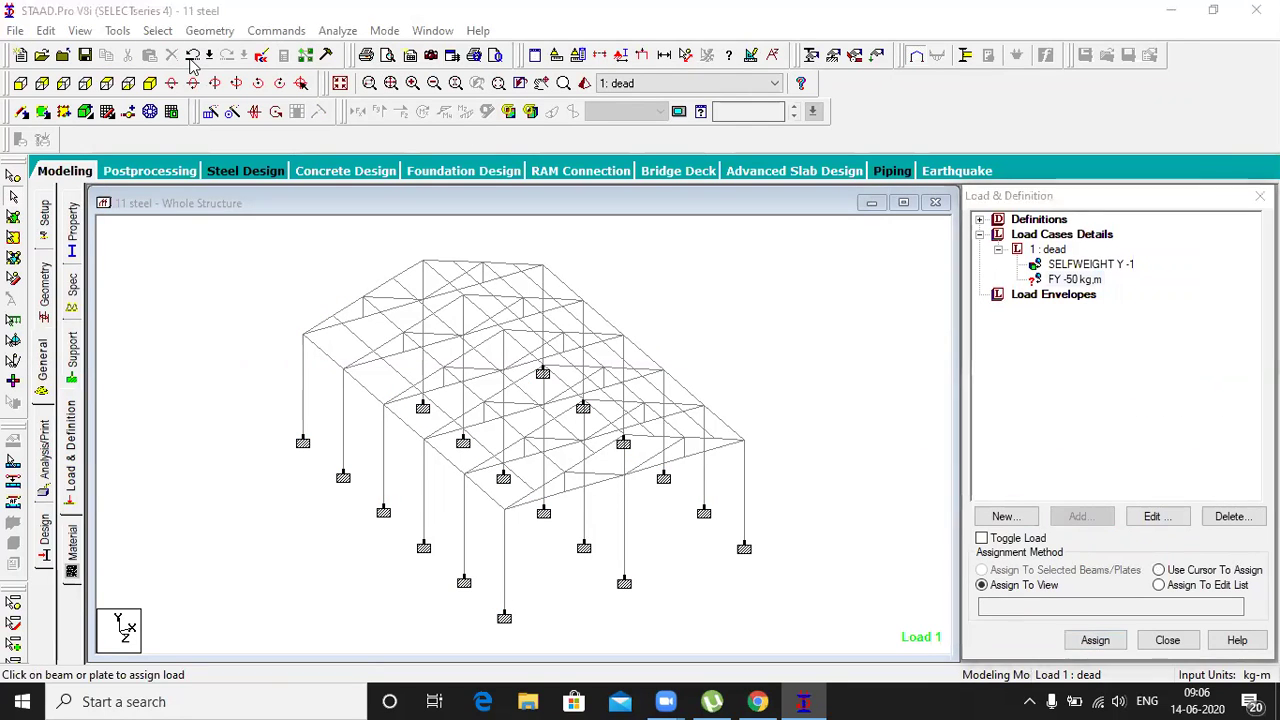
left_click(21, 84)
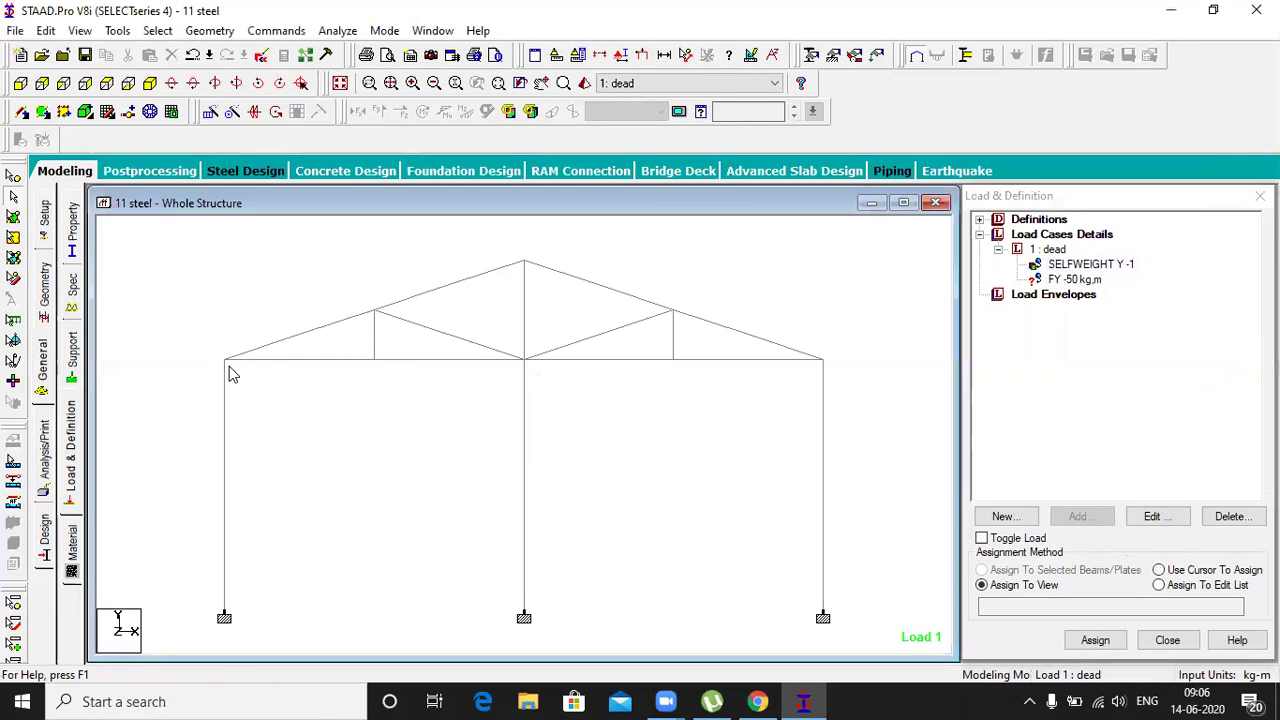
left_click(13, 176)
left_click_drag(170, 315, 253, 377)
left_click_drag(264, 310, 326, 346, "ctrl")
left_click_drag(321, 281, 414, 336, "ctrl")
left_click_drag(418, 254, 487, 304, "ctrl")
left_click_drag(500, 246, 576, 290, "ctrl")
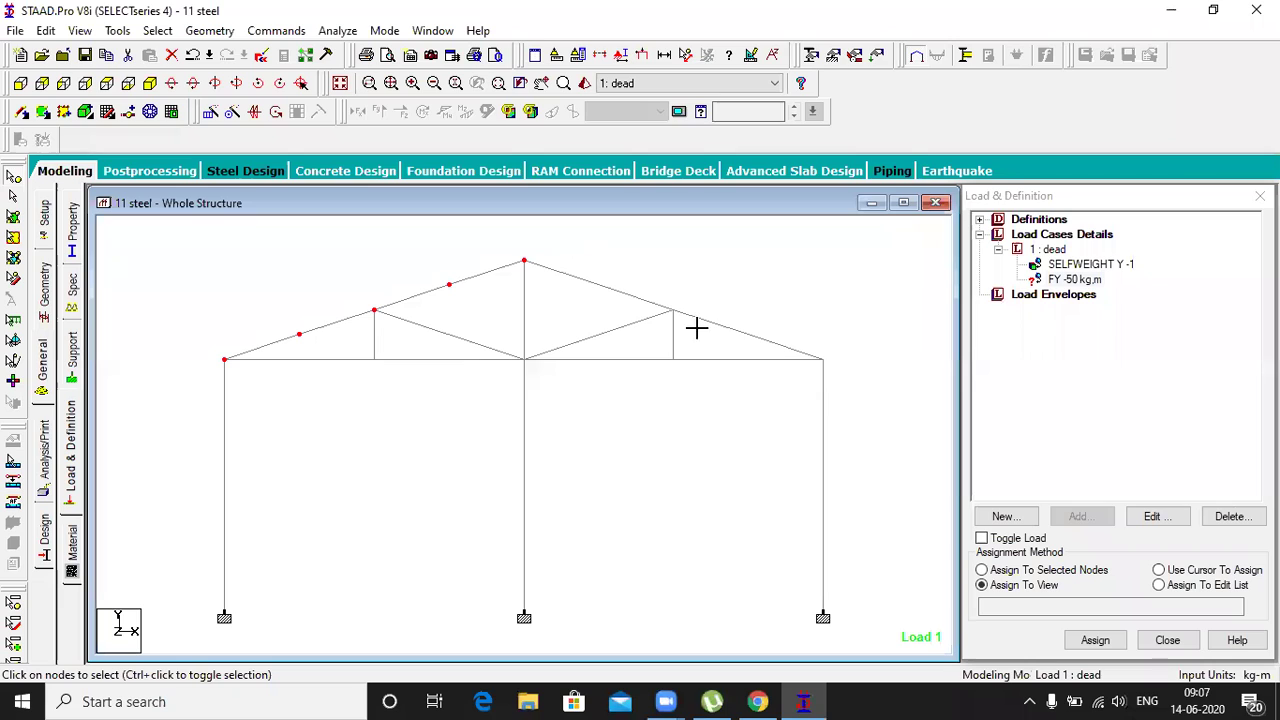
left_click_drag(566, 243, 694, 323, "ctrl")
left_click_drag(801, 341, 814, 371, "ctrl")
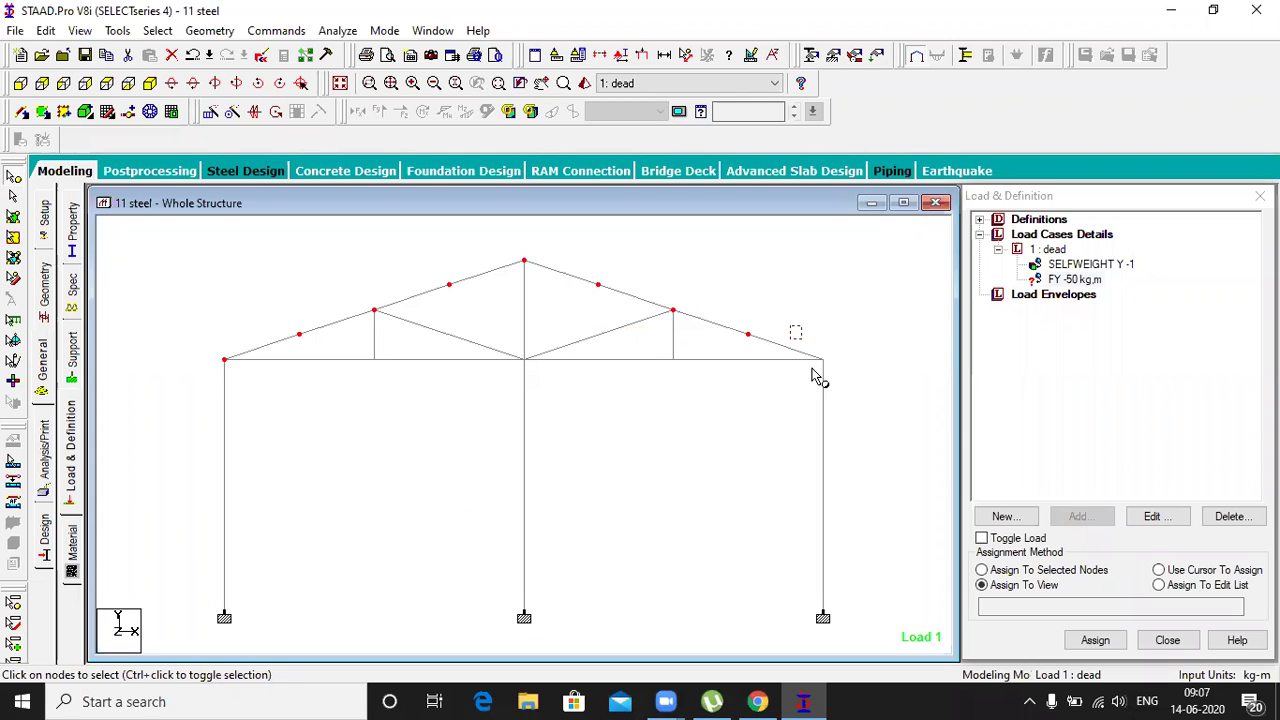
left_click(150, 83)
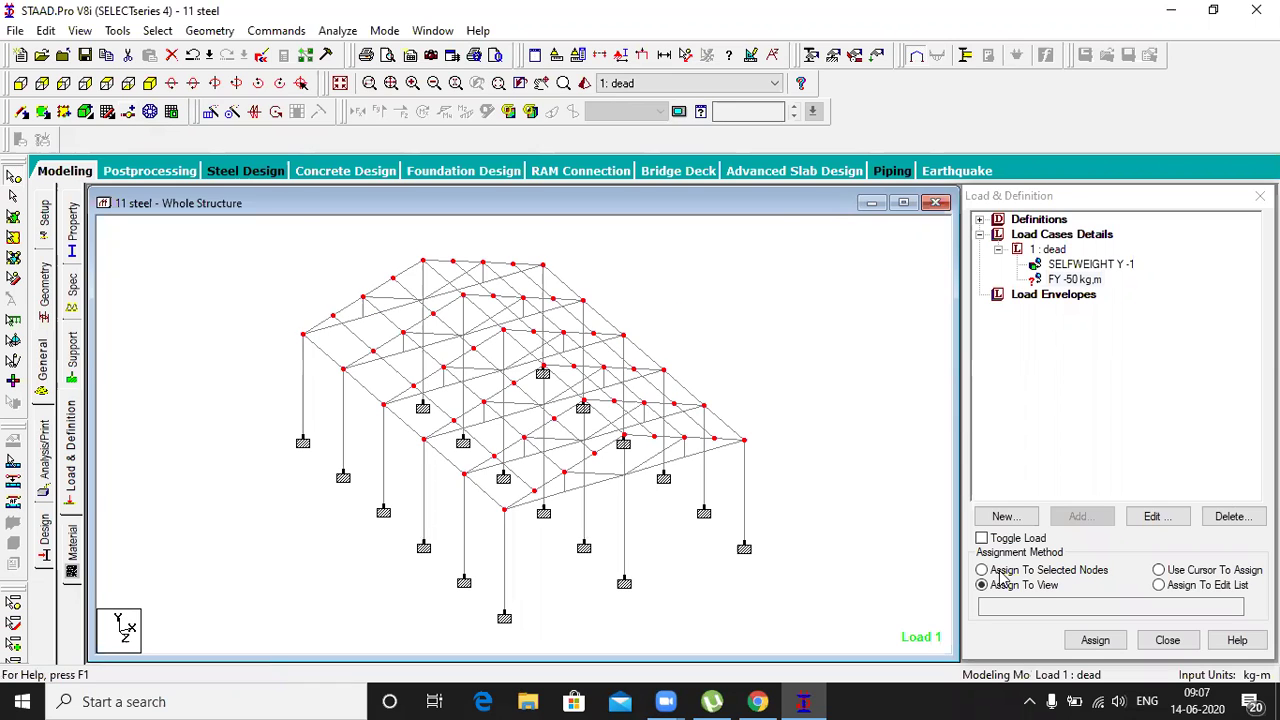
left_click(1092, 640)
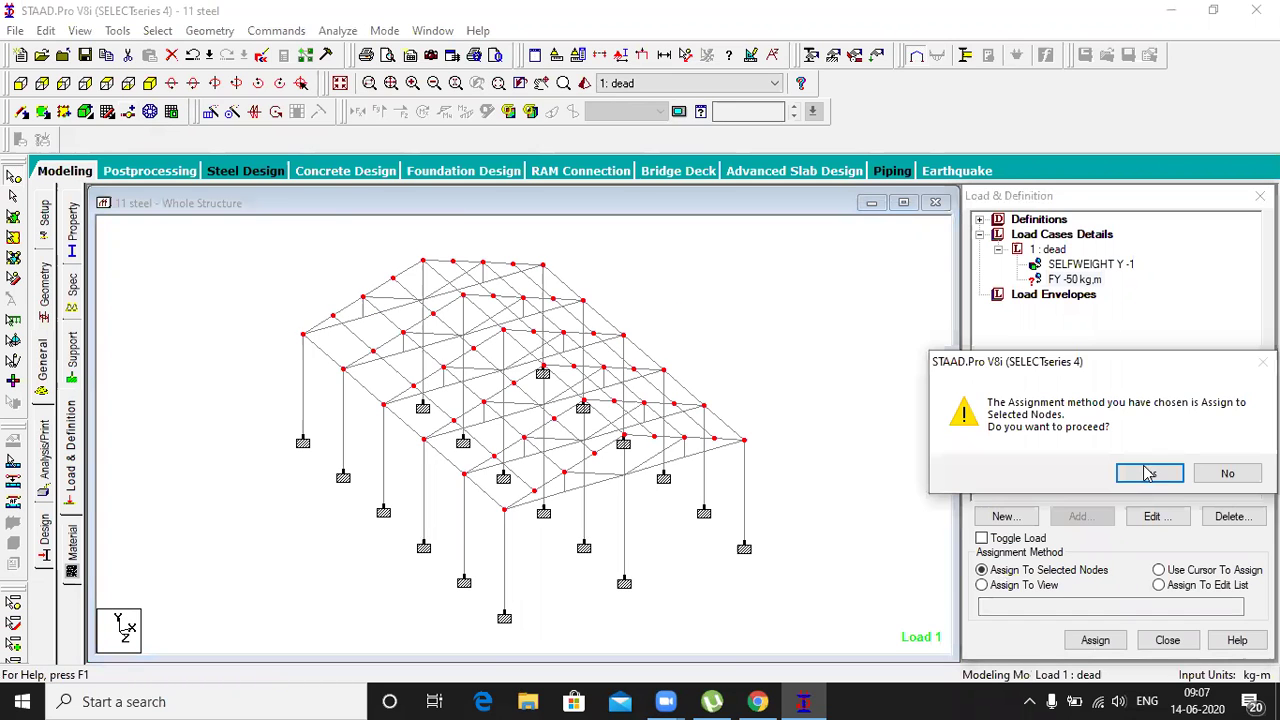
key("Return")
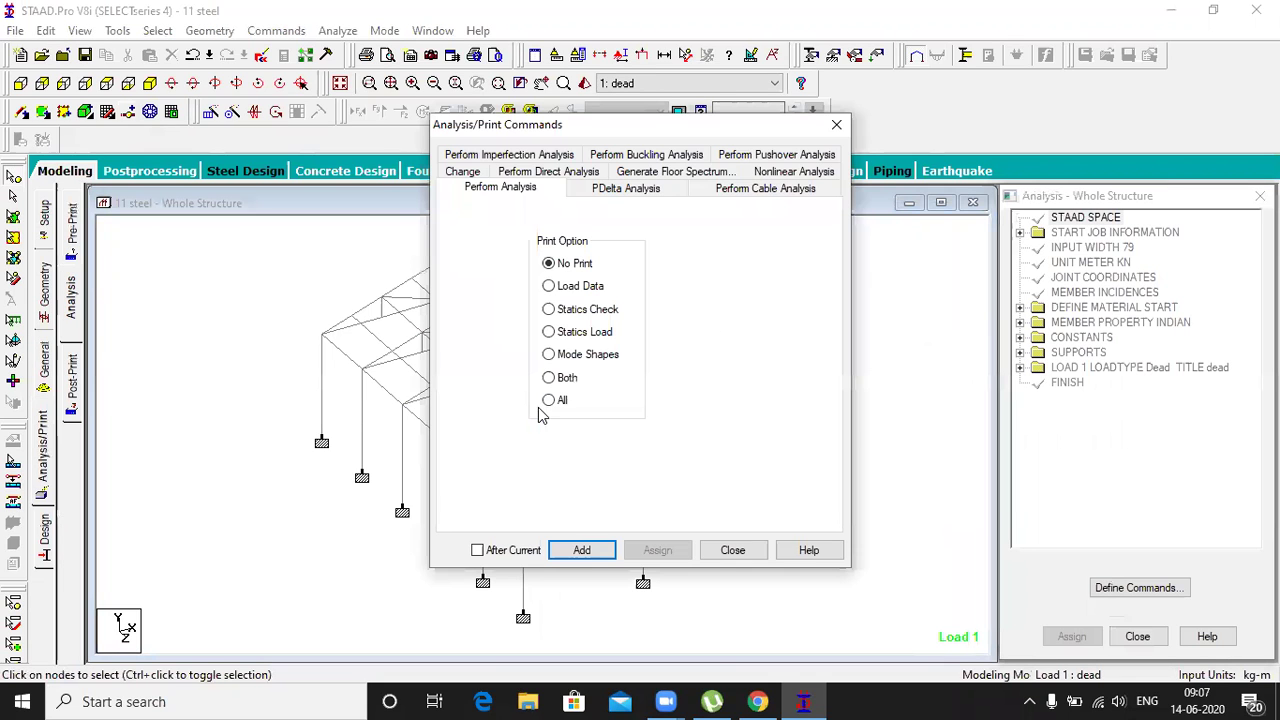
Add a Perform Analysis command with the print option All
left_click(548, 400)
left_click(586, 558)
left_click(714, 556)
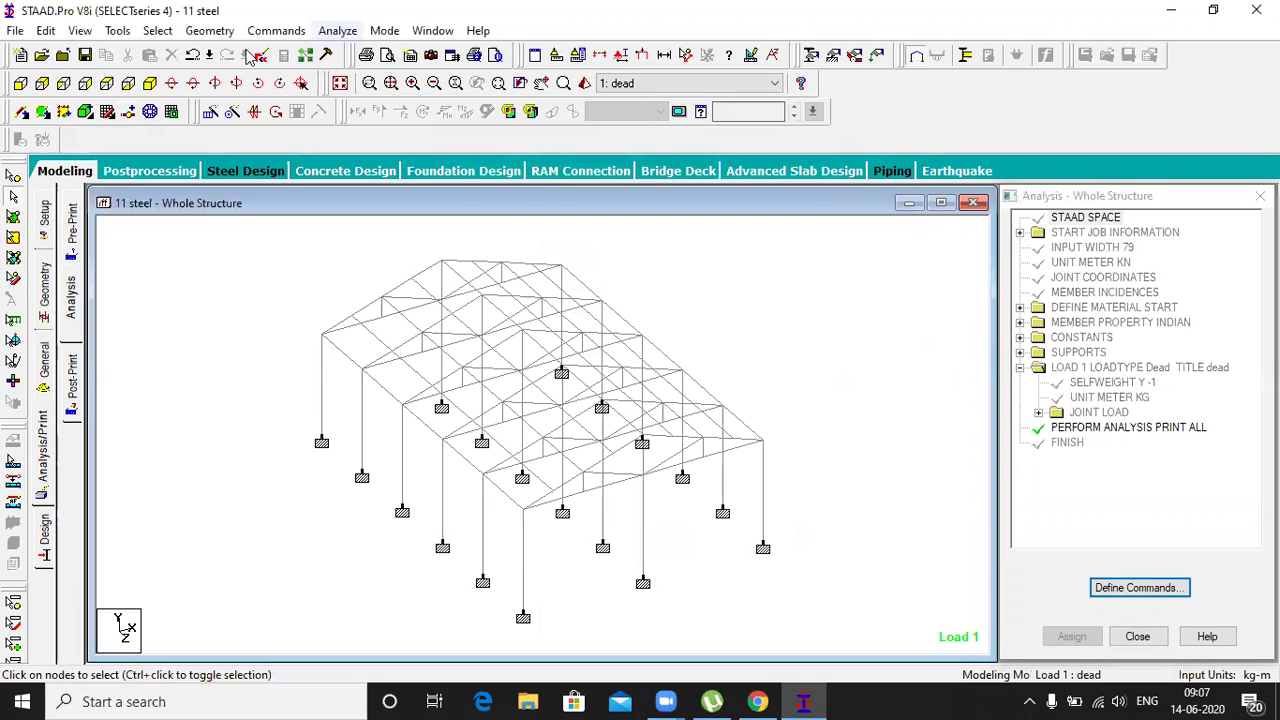
Run the structural analysis and finish it in modeling mode
left_click(338, 31)
left_click(365, 51)
left_click(525, 372)
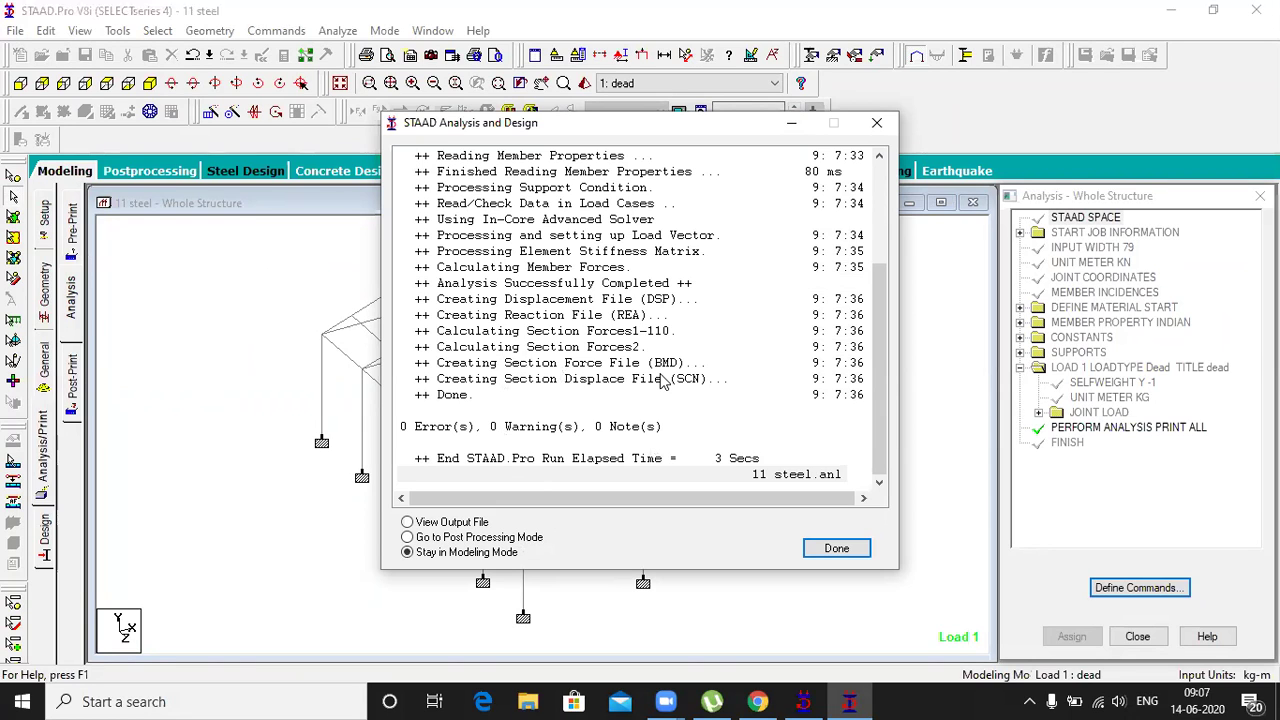
left_click(837, 549)
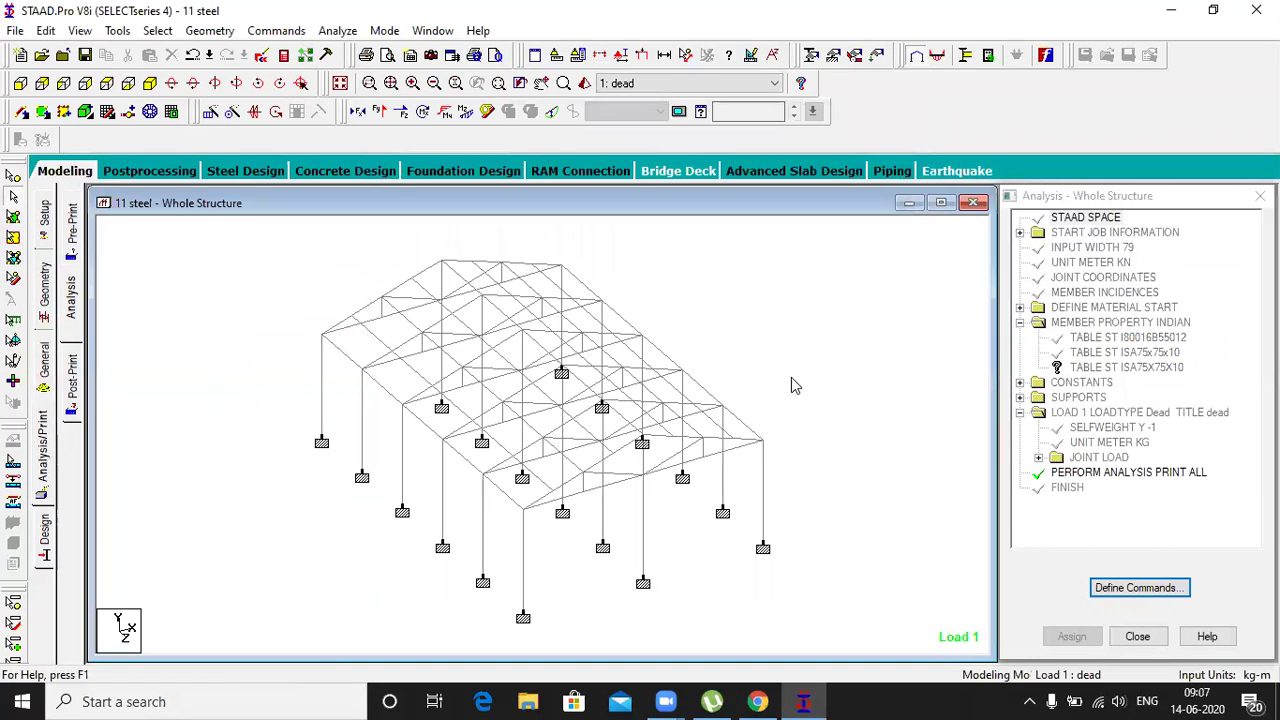
Set the current input force unit to KiloNewton
left_click(701, 111)
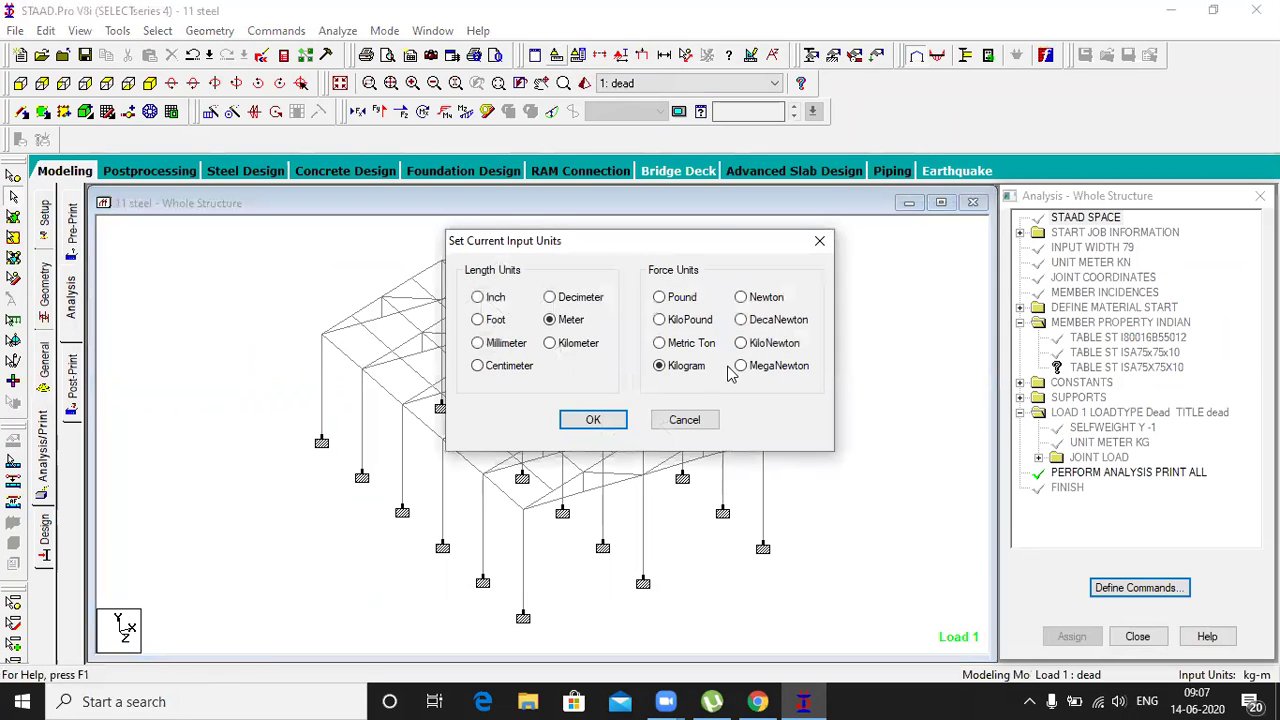
left_click(753, 342)
left_click(594, 422)
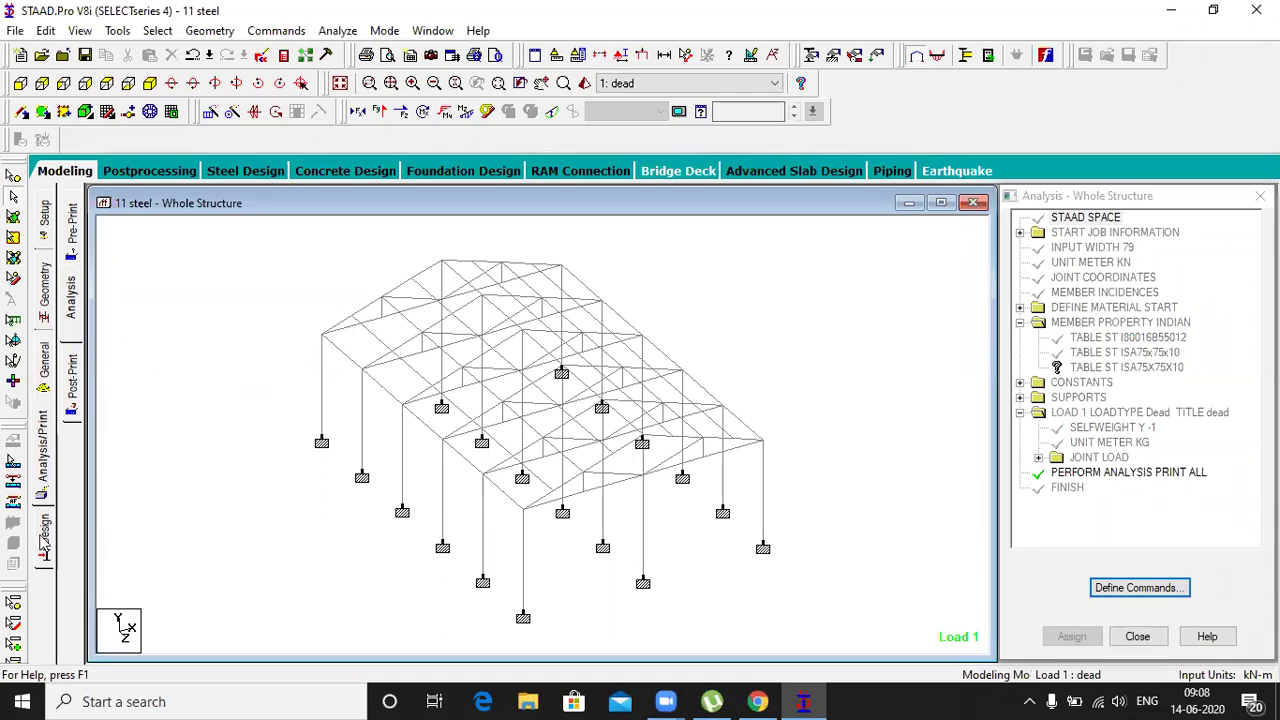
Open the steel design settings and choose IS800 as the current design code
left_click(45, 540)
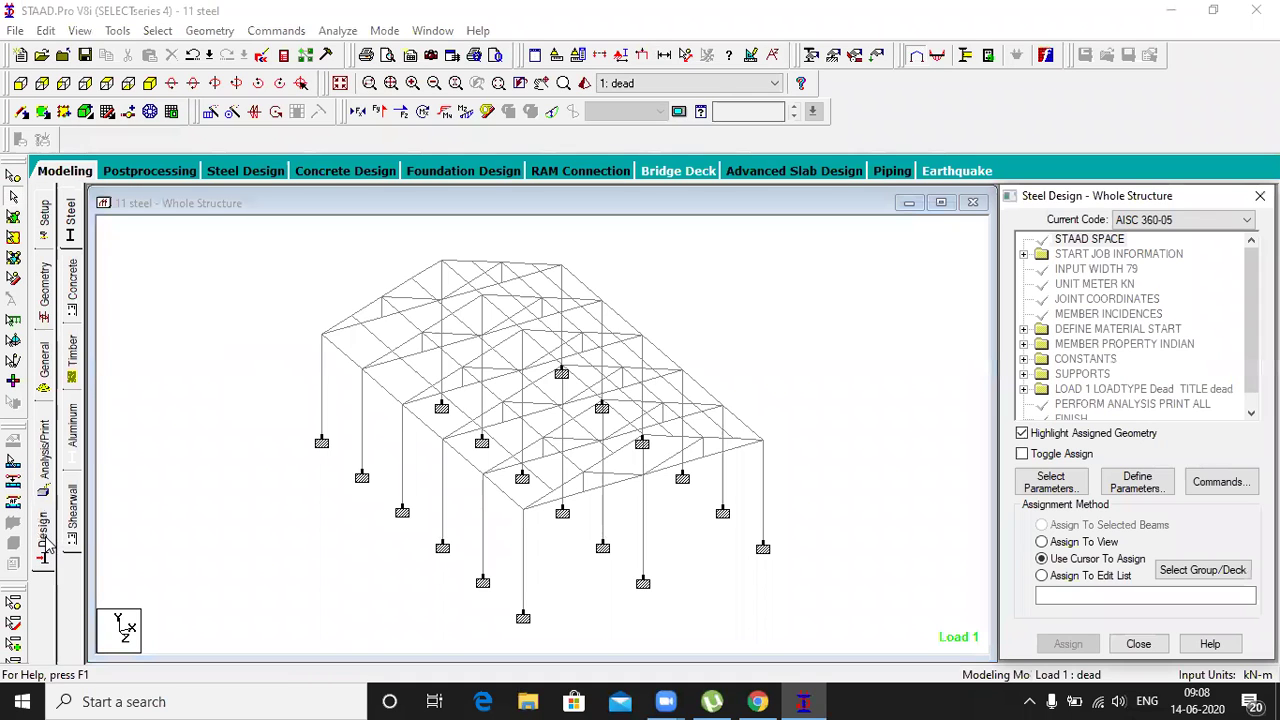
left_click(75, 223)
left_click(1215, 222)
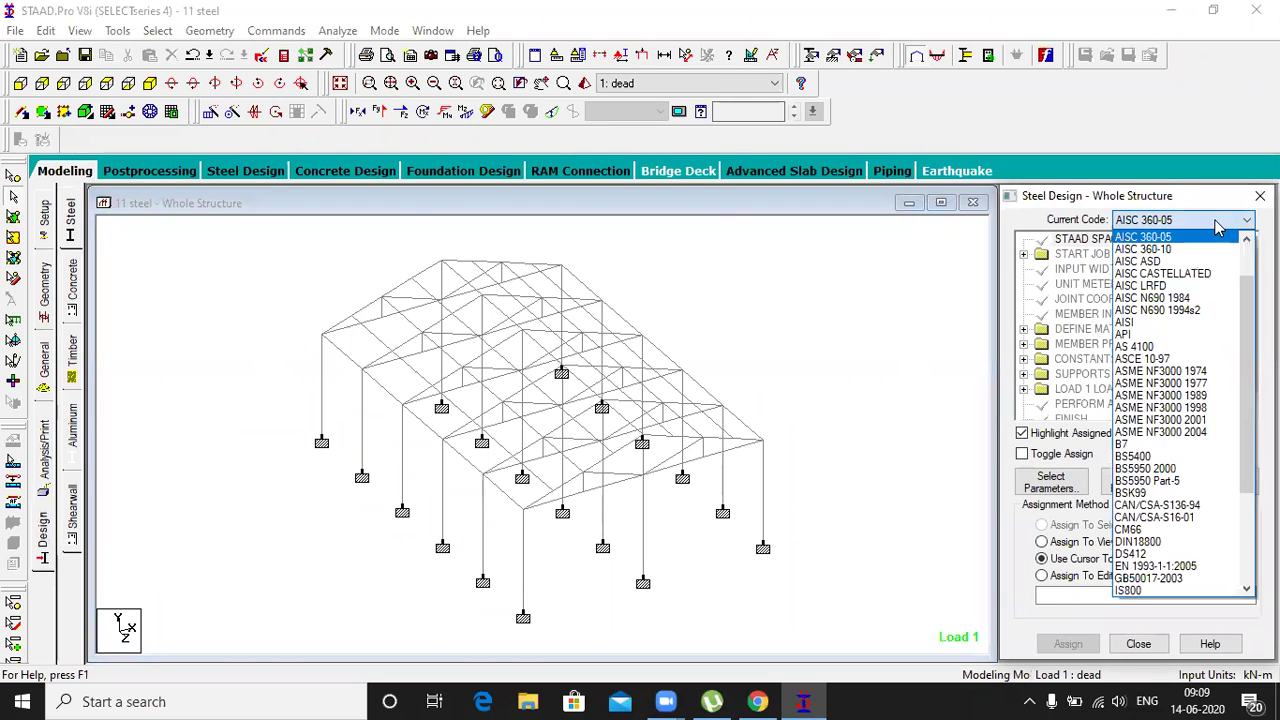
scroll(1175, 420, "down", 1)
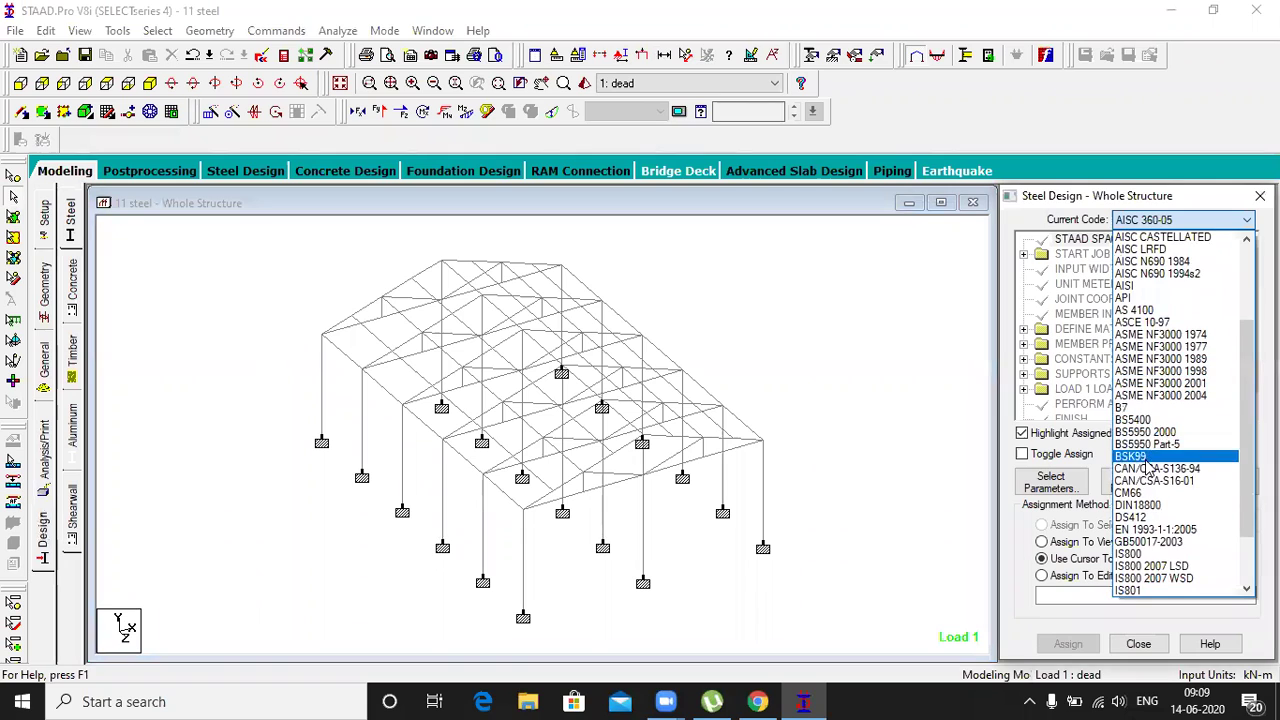
scroll(1155, 470, "down", 1)
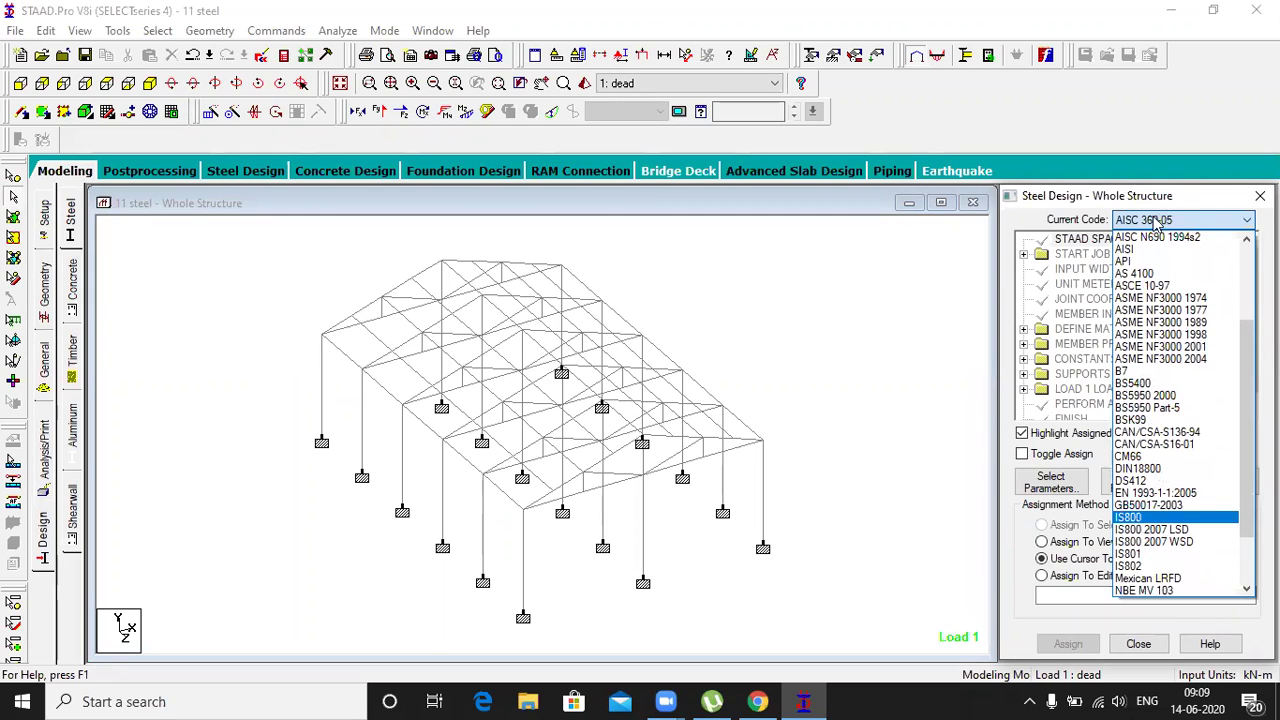
left_click(1145, 517)
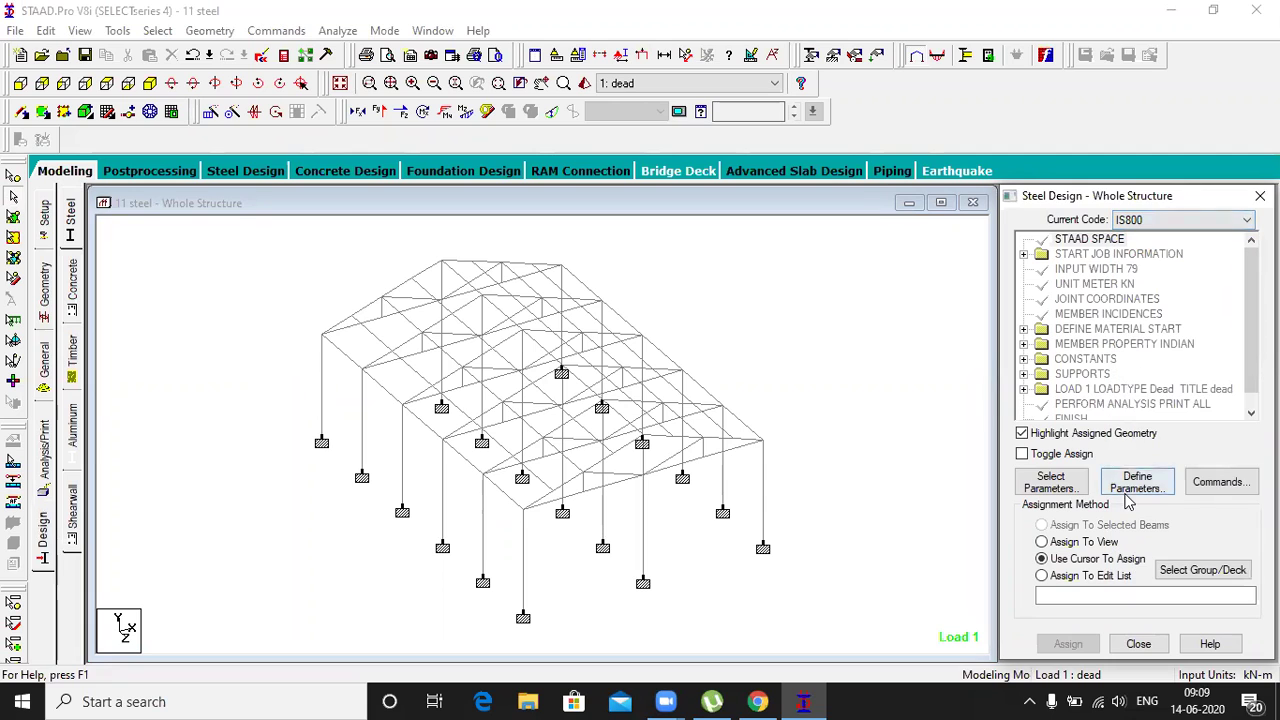
Add the FYLD design parameter with a steel yield strength of 250000 kN/m2
left_click(1135, 483)
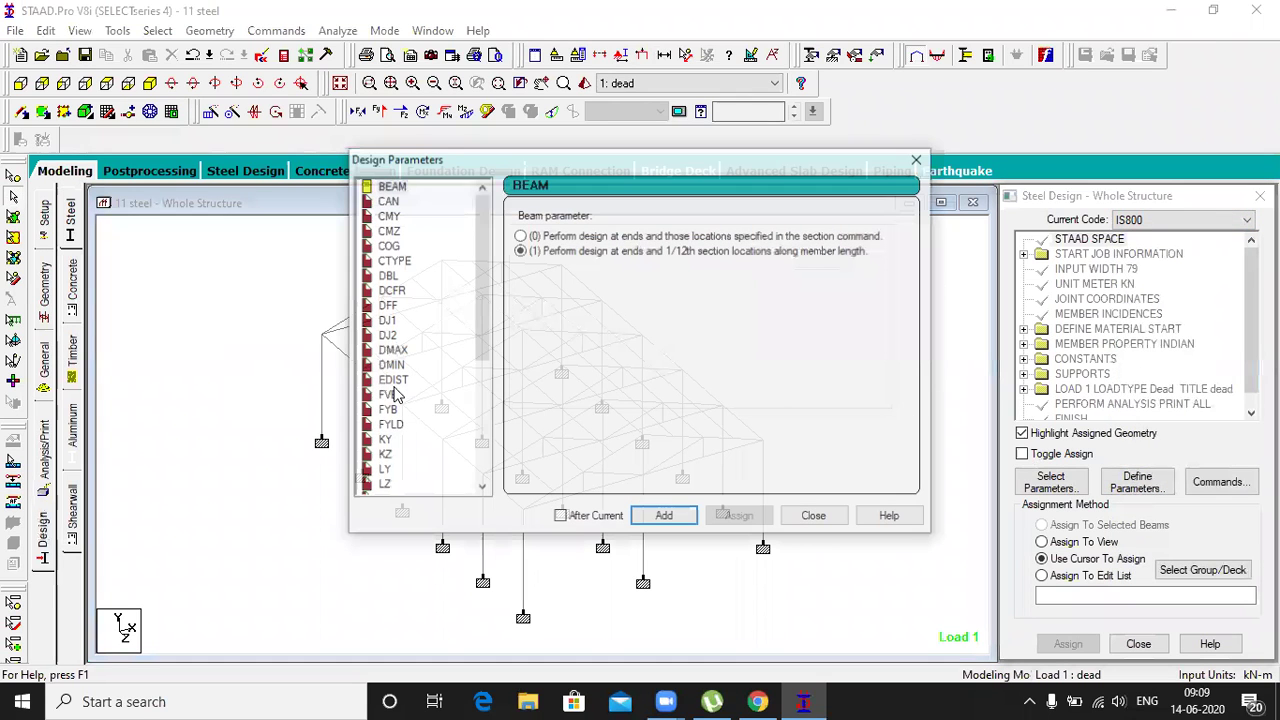
left_click(390, 425)
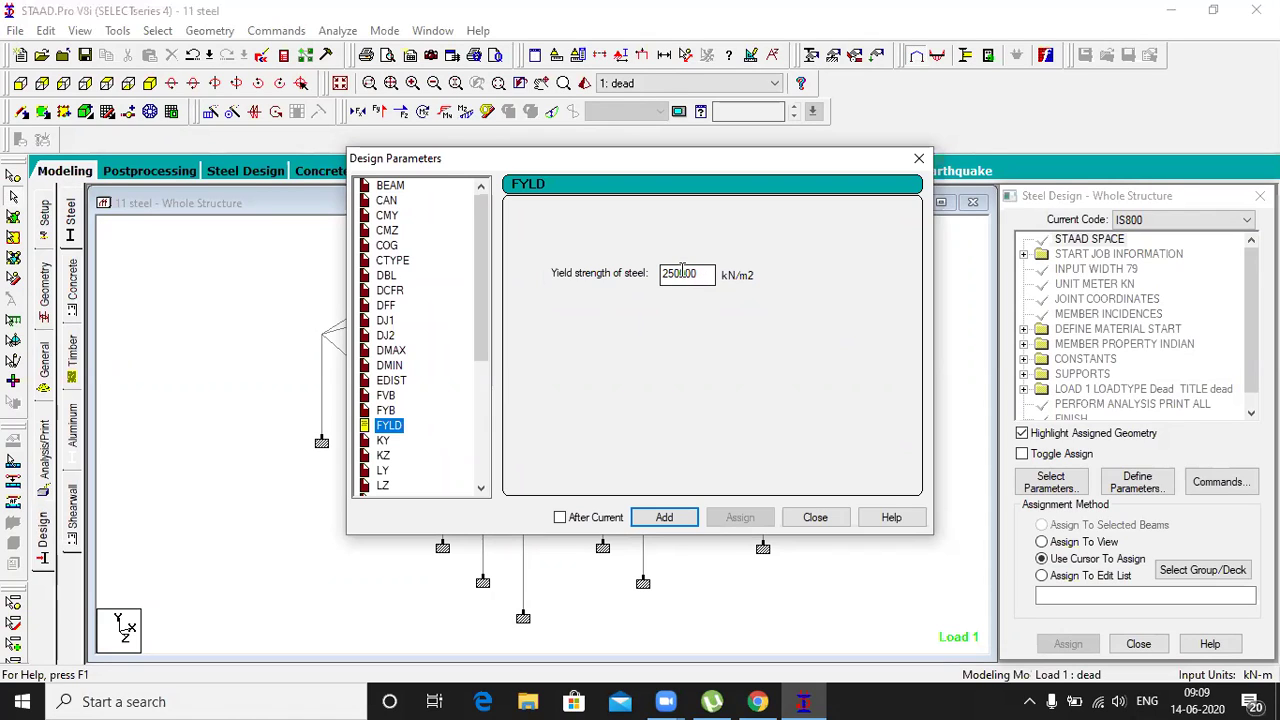
left_click(676, 517)
left_click(815, 517)
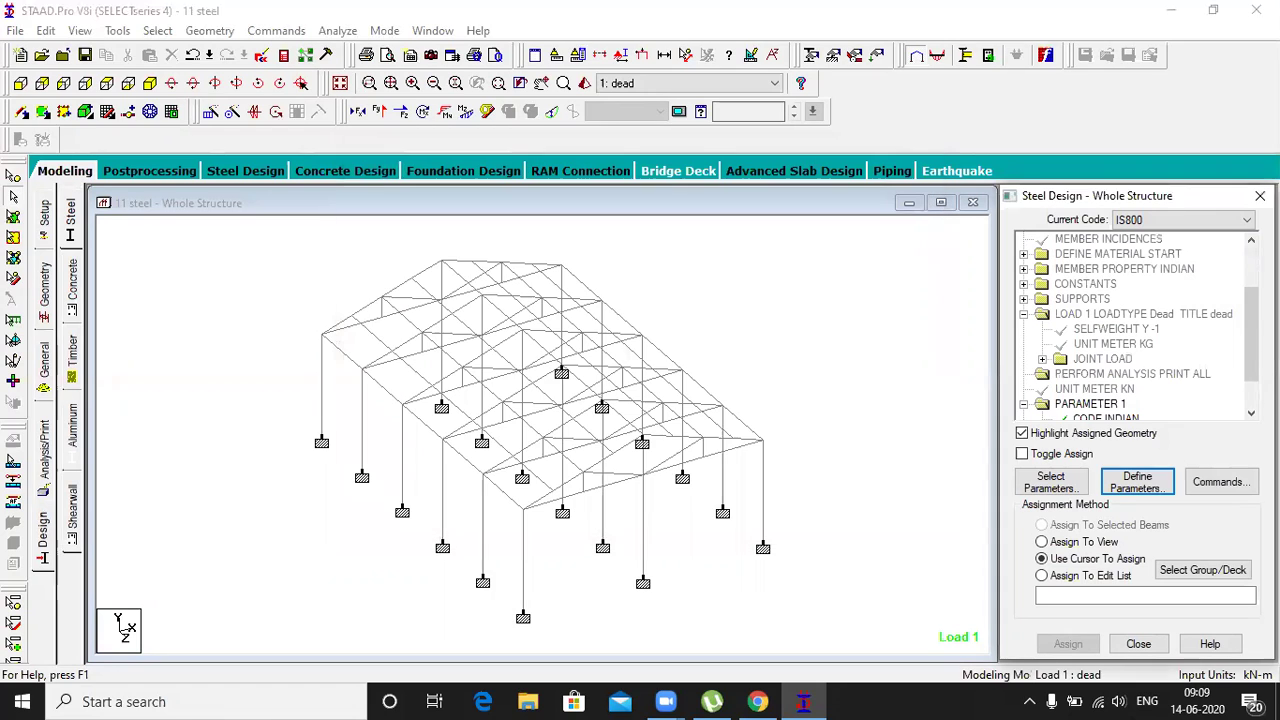
Add the CHECK CODE and MEMBER TAKE OFF design commands to the steel design
left_click(1221, 481)
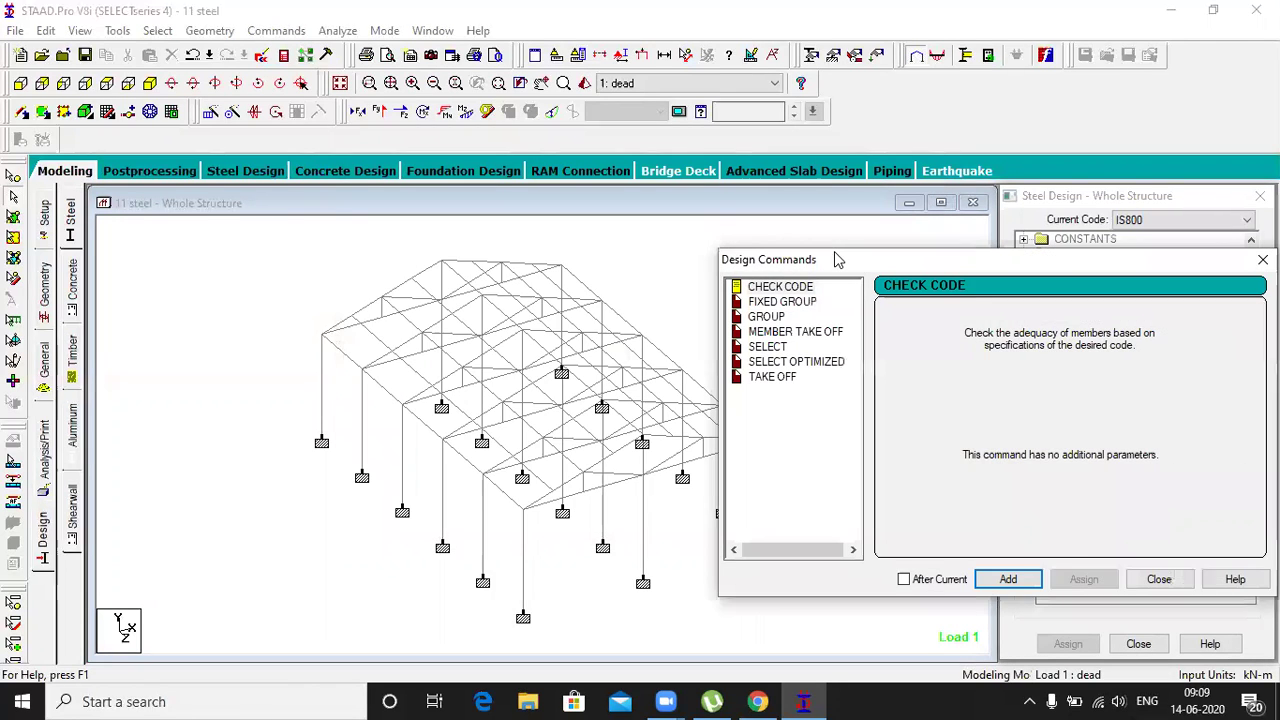
left_click_drag(837, 257, 525, 168)
left_click(455, 201)
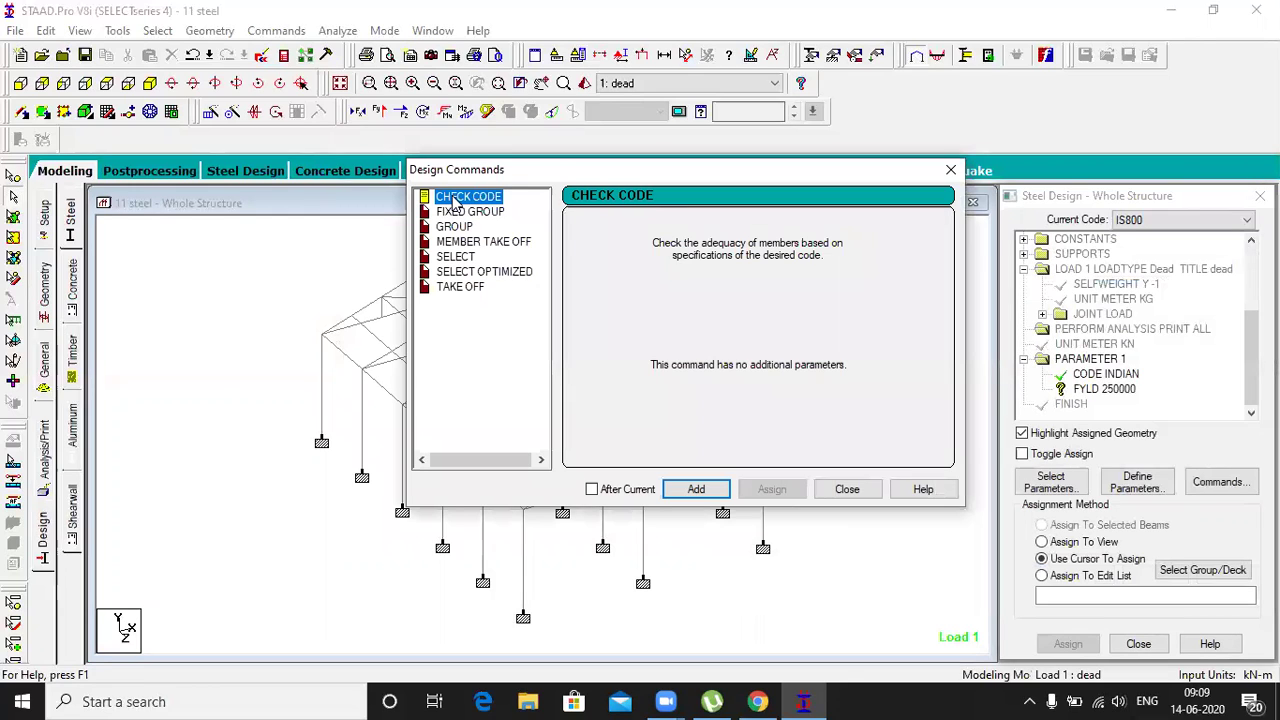
left_click(698, 489)
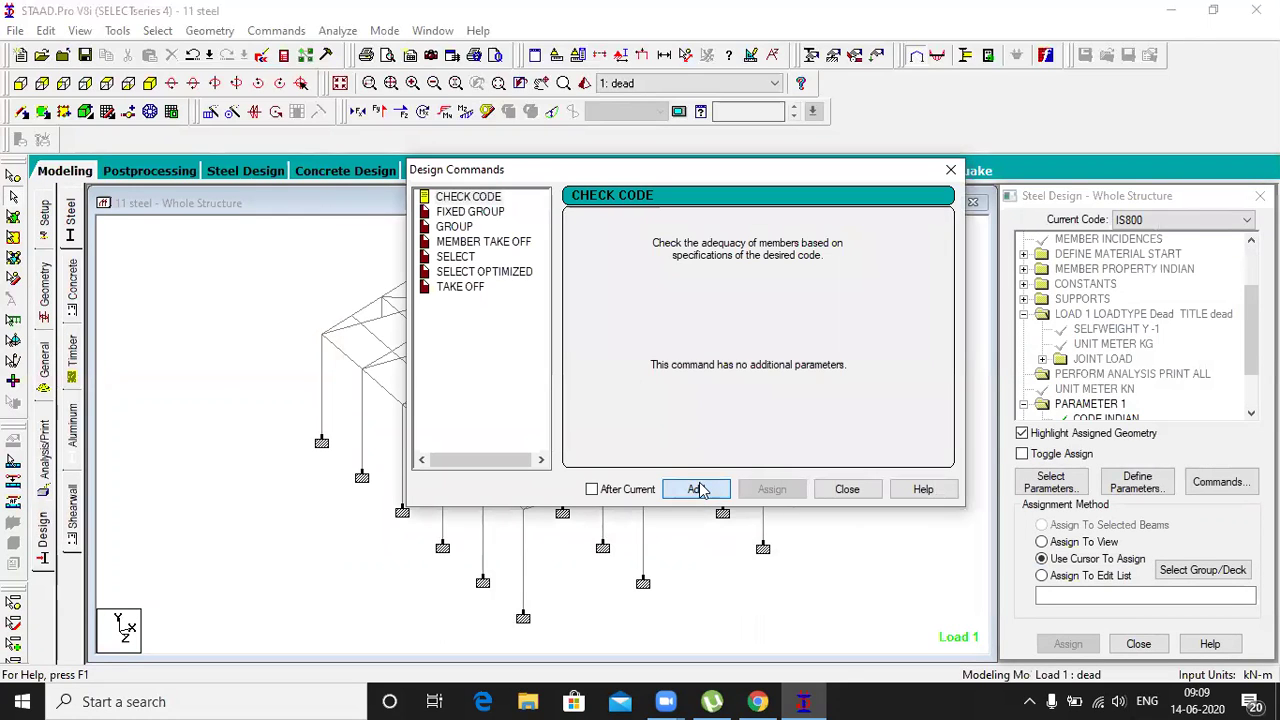
left_click(463, 241)
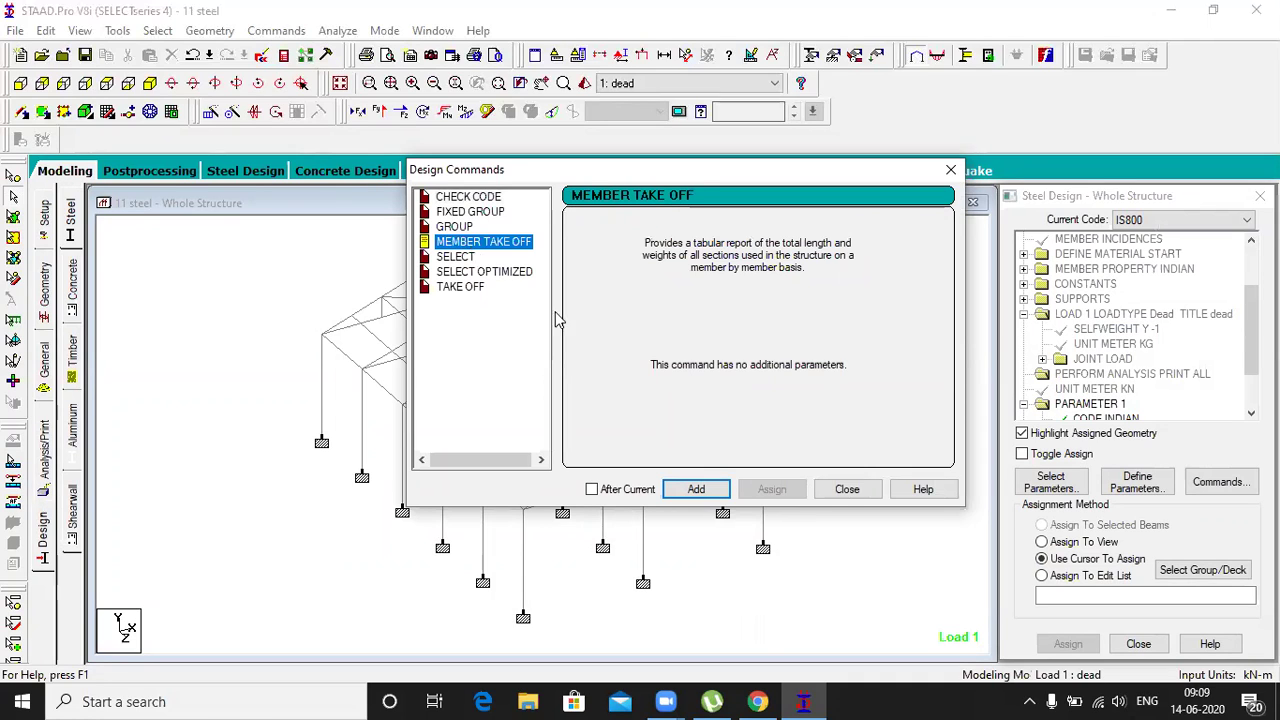
left_click(716, 490)
Add the SELECT and TAKE OFF design commands to the steel design
left_click(465, 257)
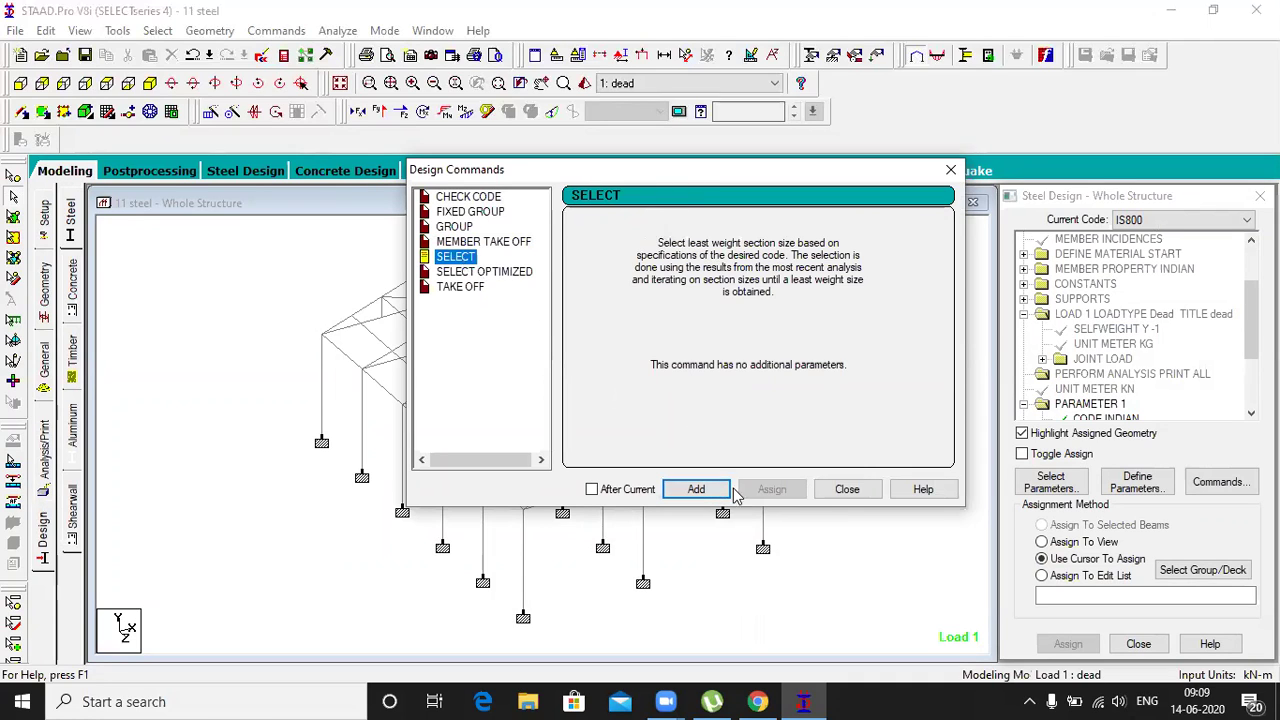
left_click(700, 490)
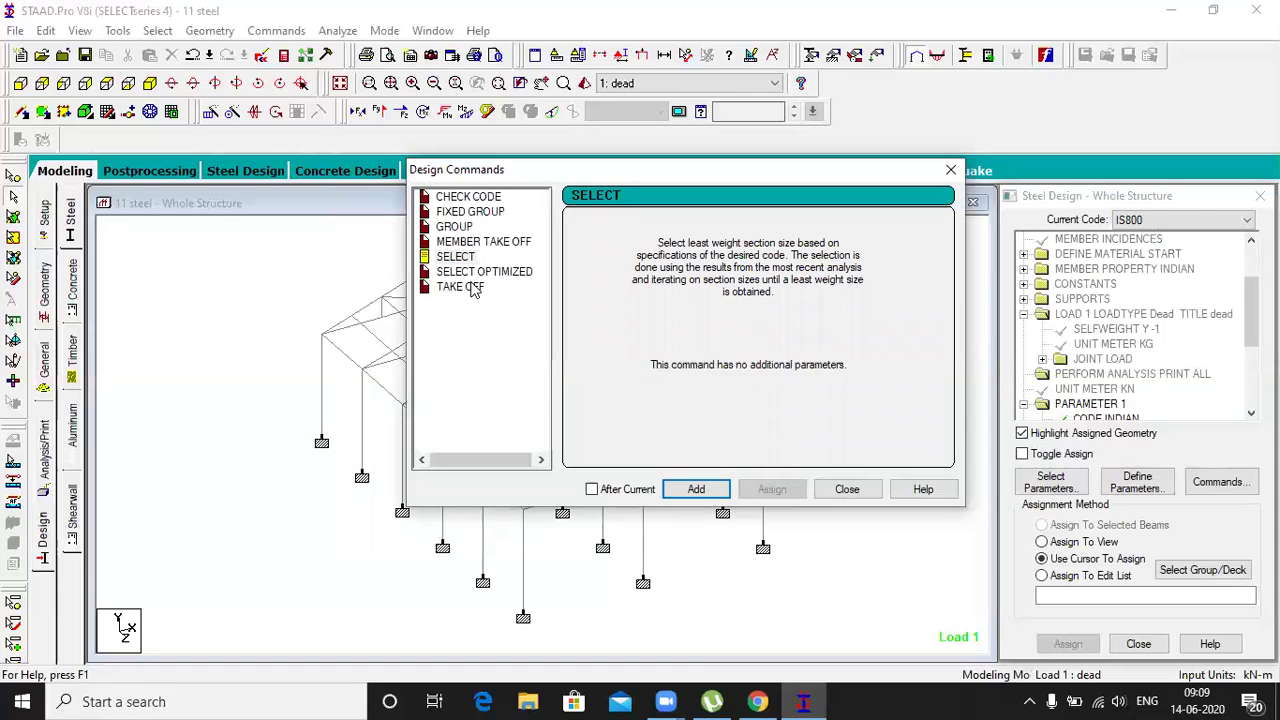
left_click(474, 287)
left_click(696, 490)
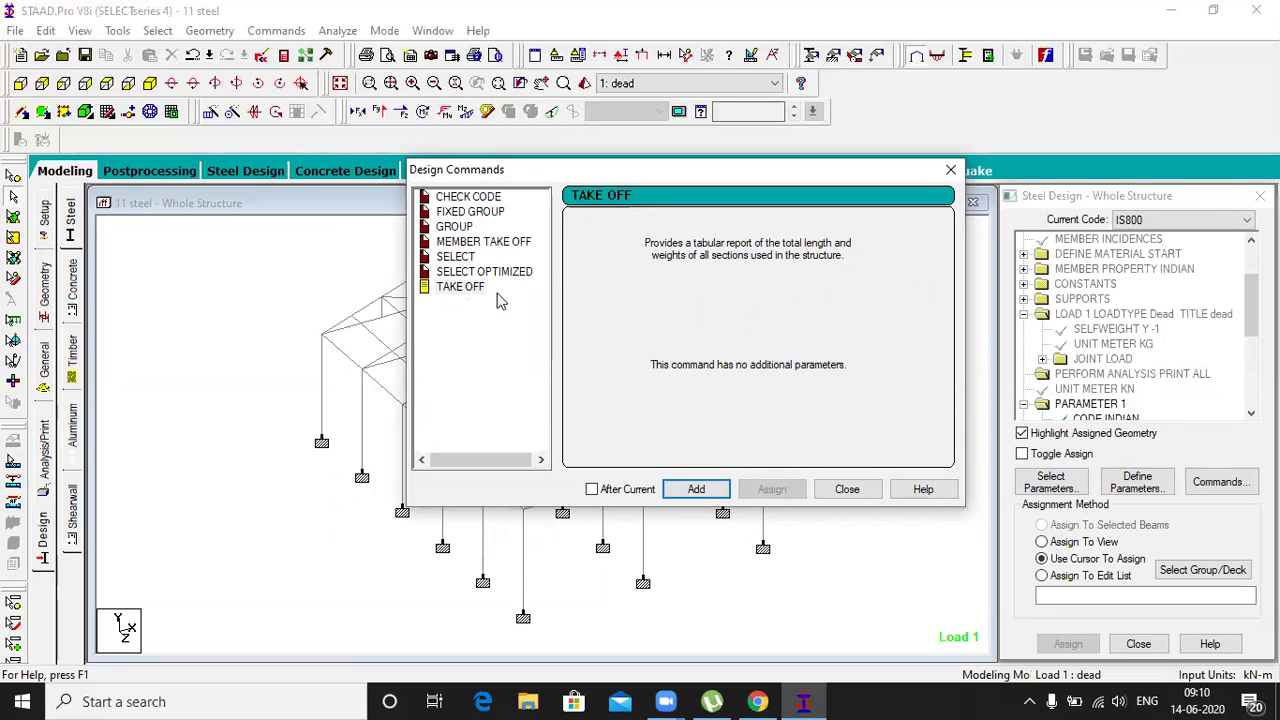
left_click(865, 497)
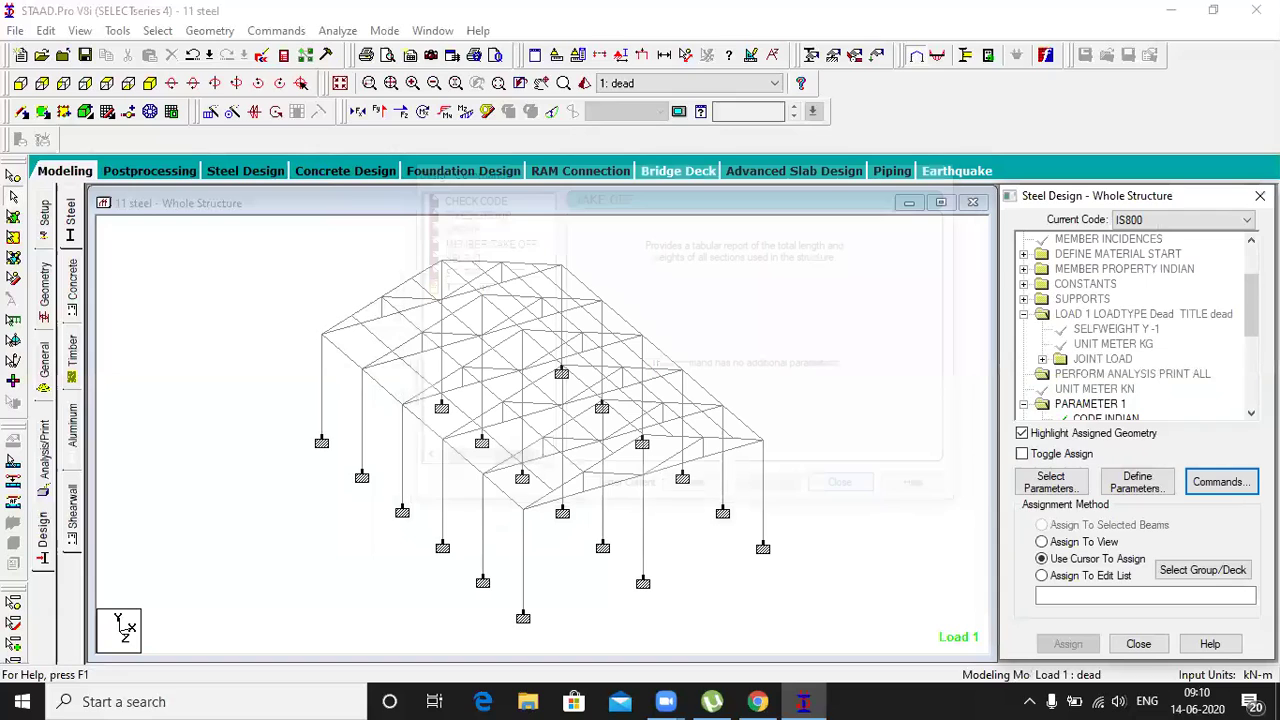
Assign the FYLD 250000 parameter to the whole structure with the Assign To View method
scroll(1152, 330, "down", 3)
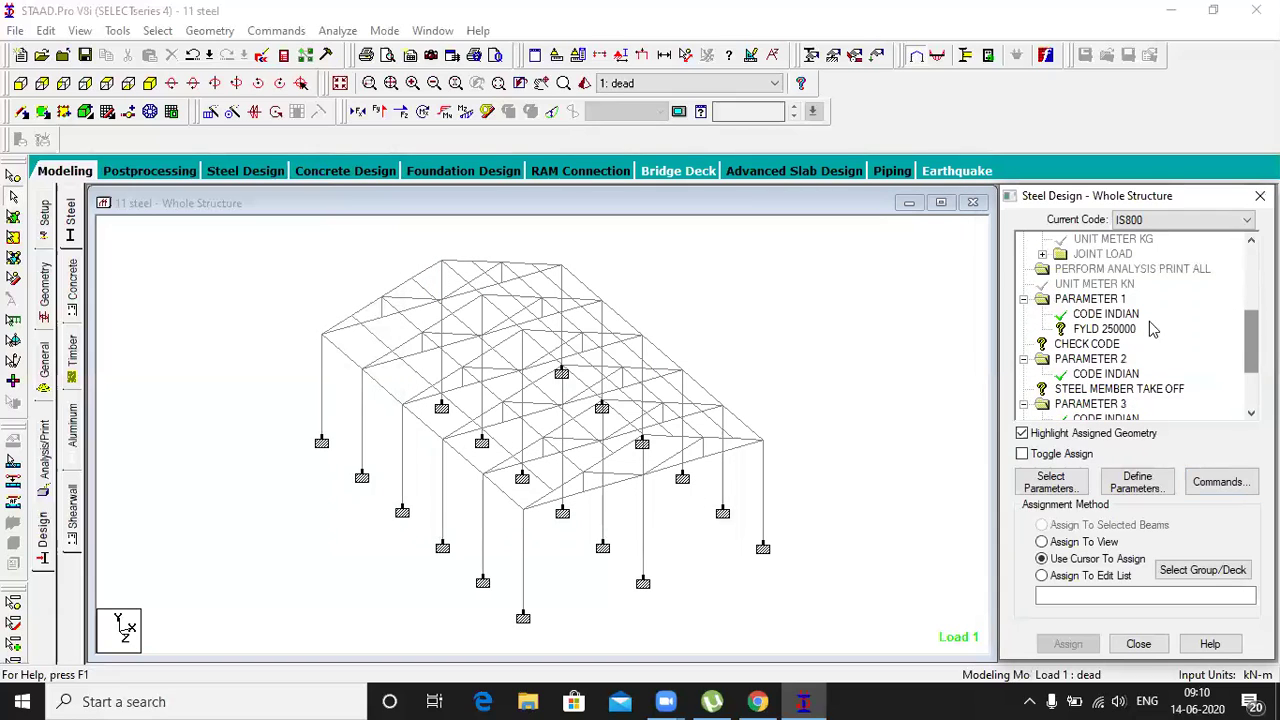
left_click(1100, 331)
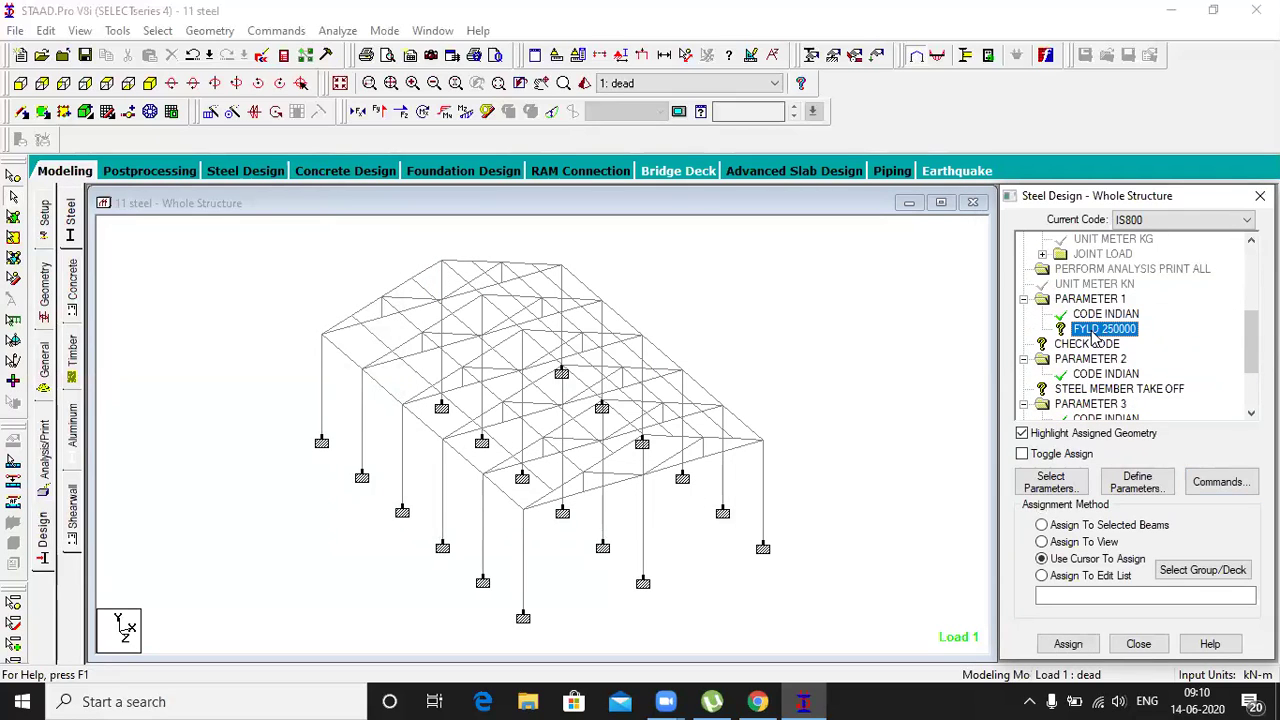
left_click(1043, 542)
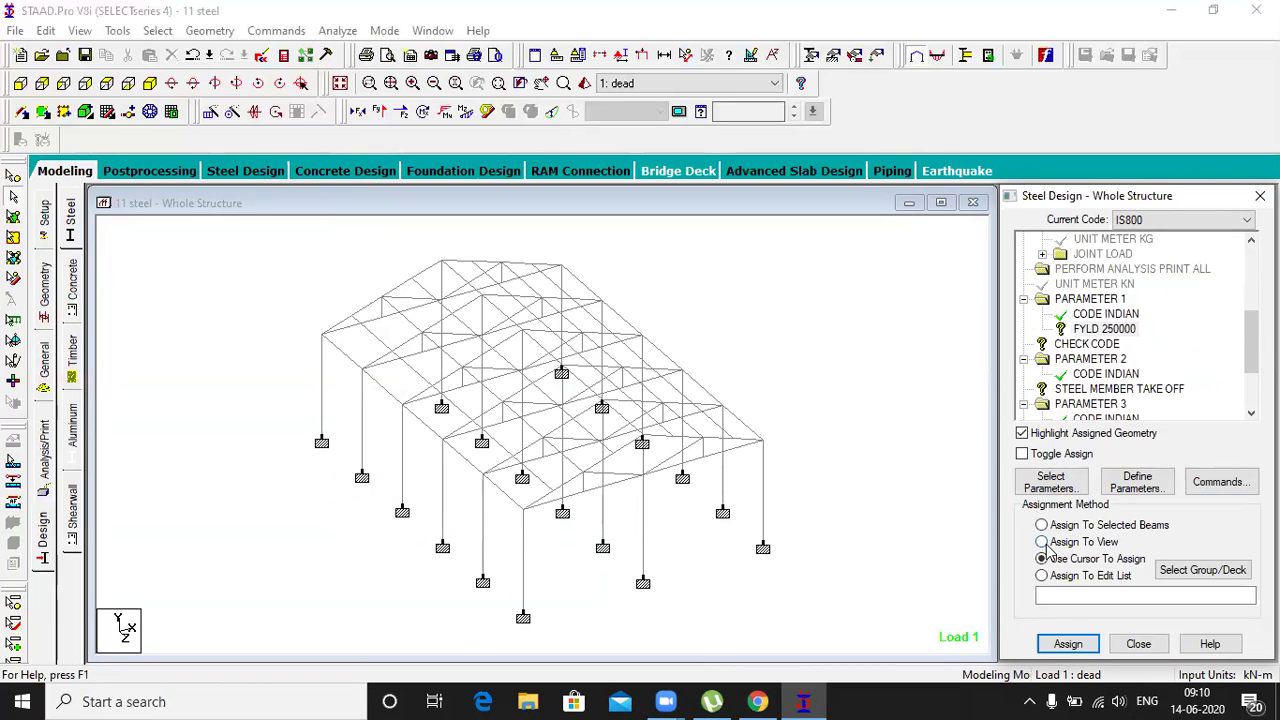
left_click(1068, 644)
left_click(1148, 470)
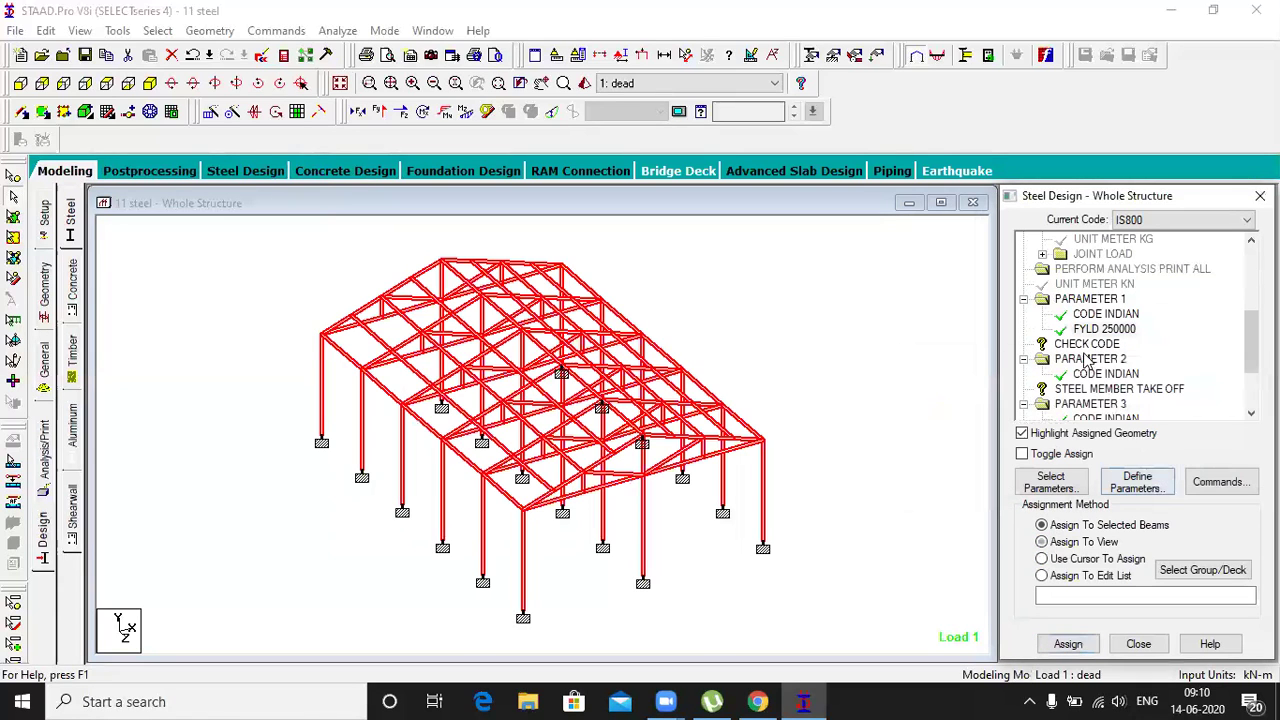
Assign the CHECK CODE command to the whole structure with the Assign To View method
left_click(1080, 345)
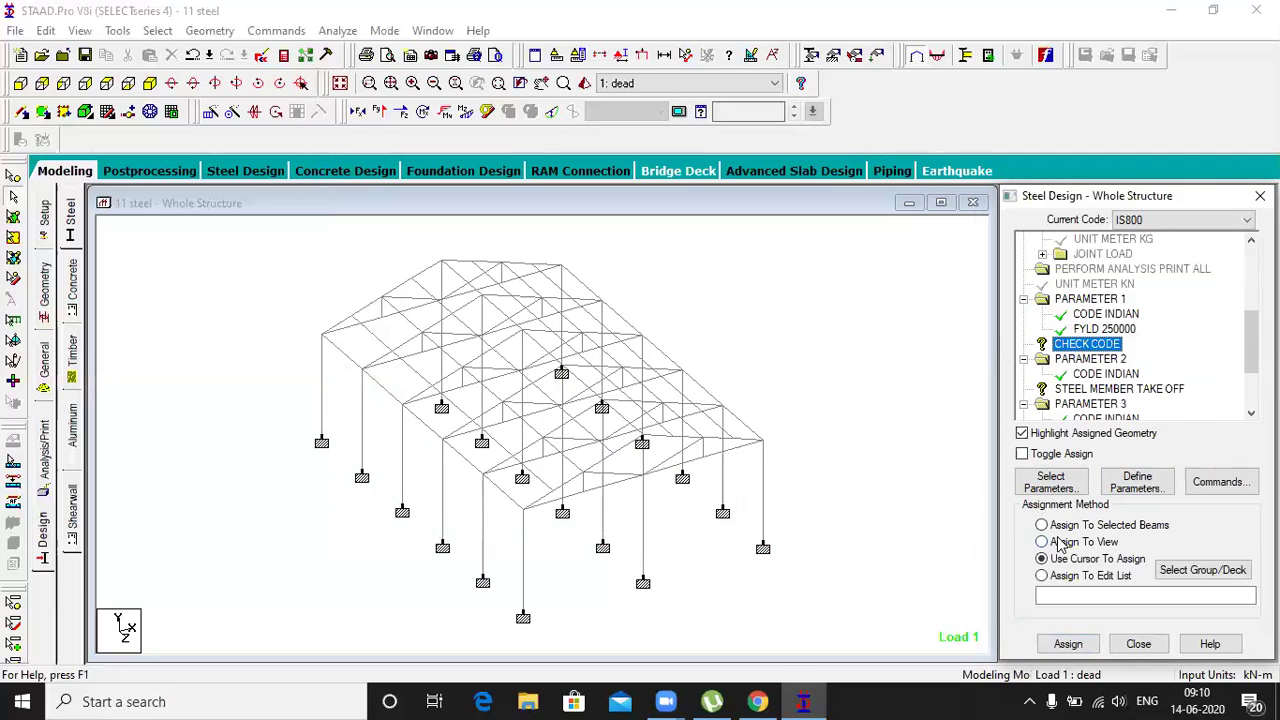
left_click(1062, 543)
left_click(1066, 644)
left_click(1150, 472)
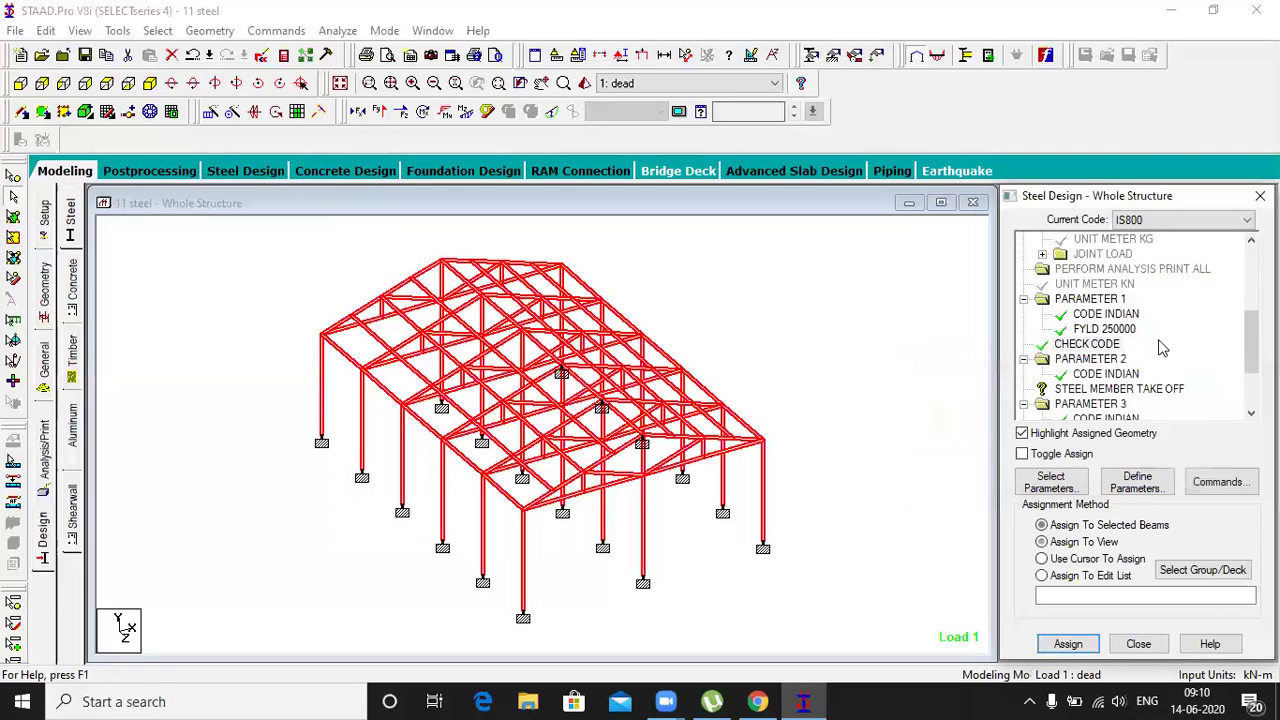
Assign the STEEL MEMBER TAKE OFF command to the whole structure with the Assign To View method
left_click(1085, 389)
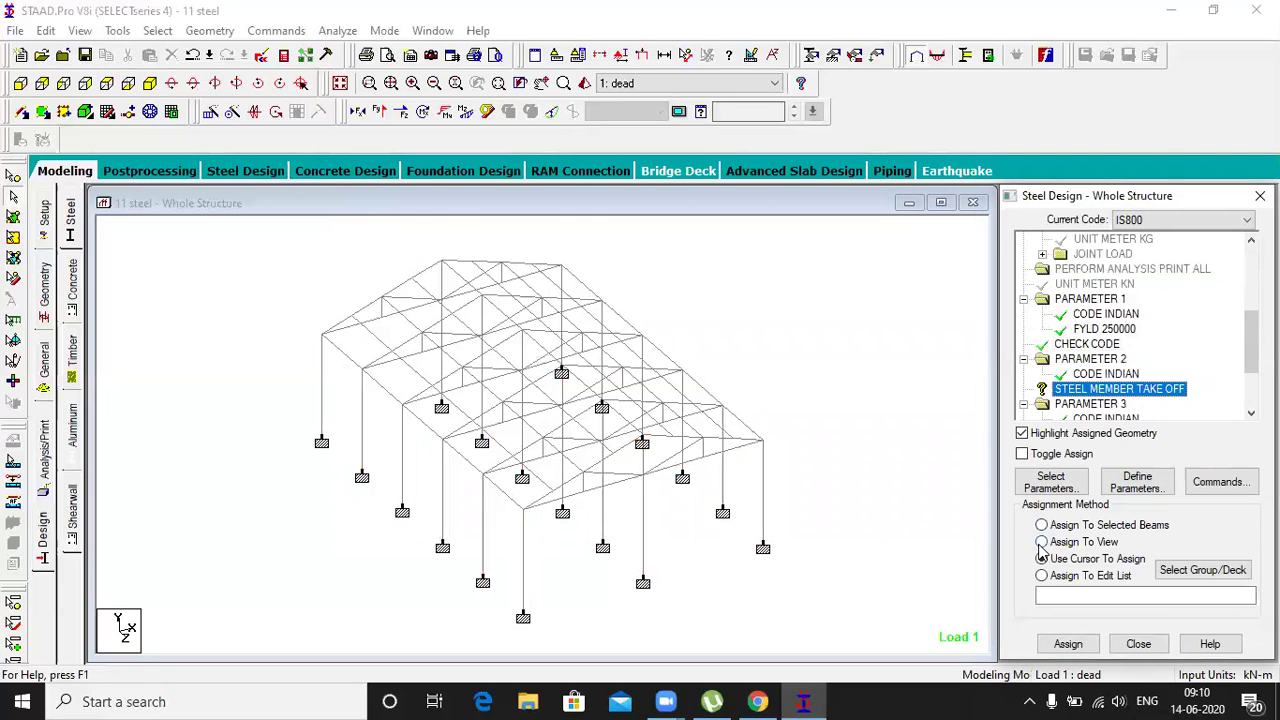
left_click(1042, 541)
left_click(1068, 643)
left_click(1150, 472)
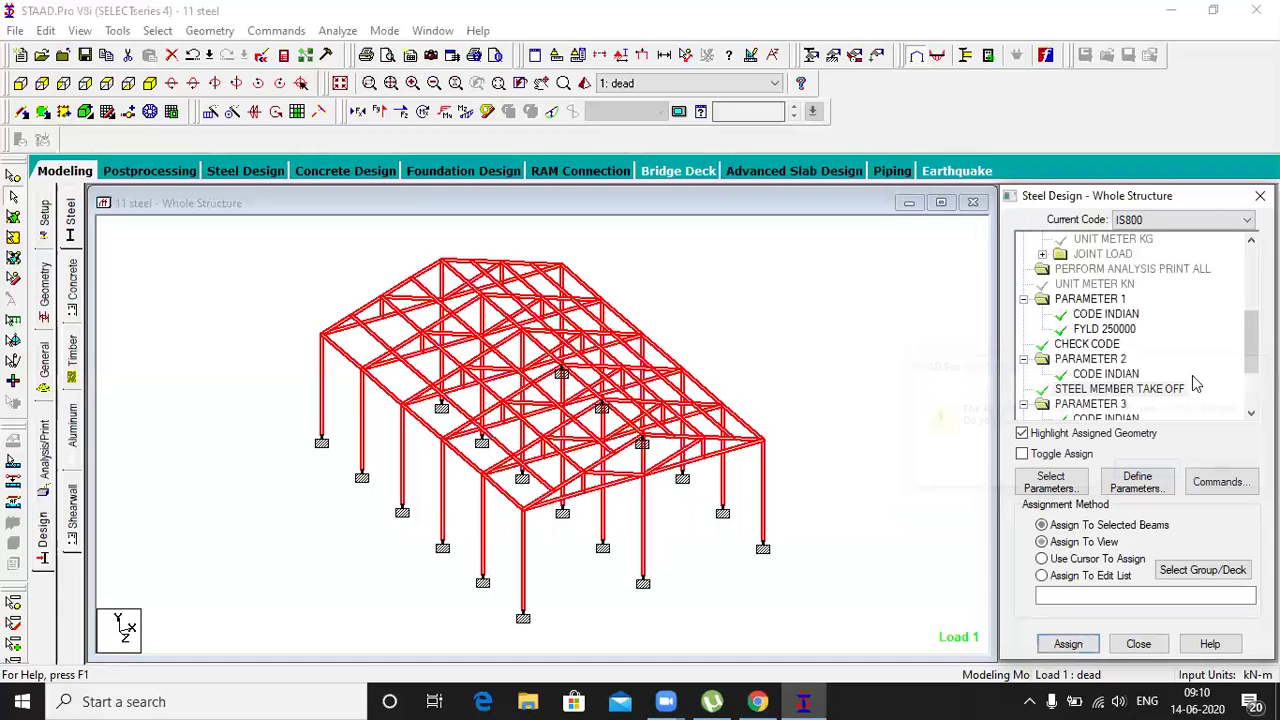
Assign the SELECT command to the whole structure with the Assign To View method
left_click(1043, 557)
left_click(1042, 541)
left_click(1068, 643)
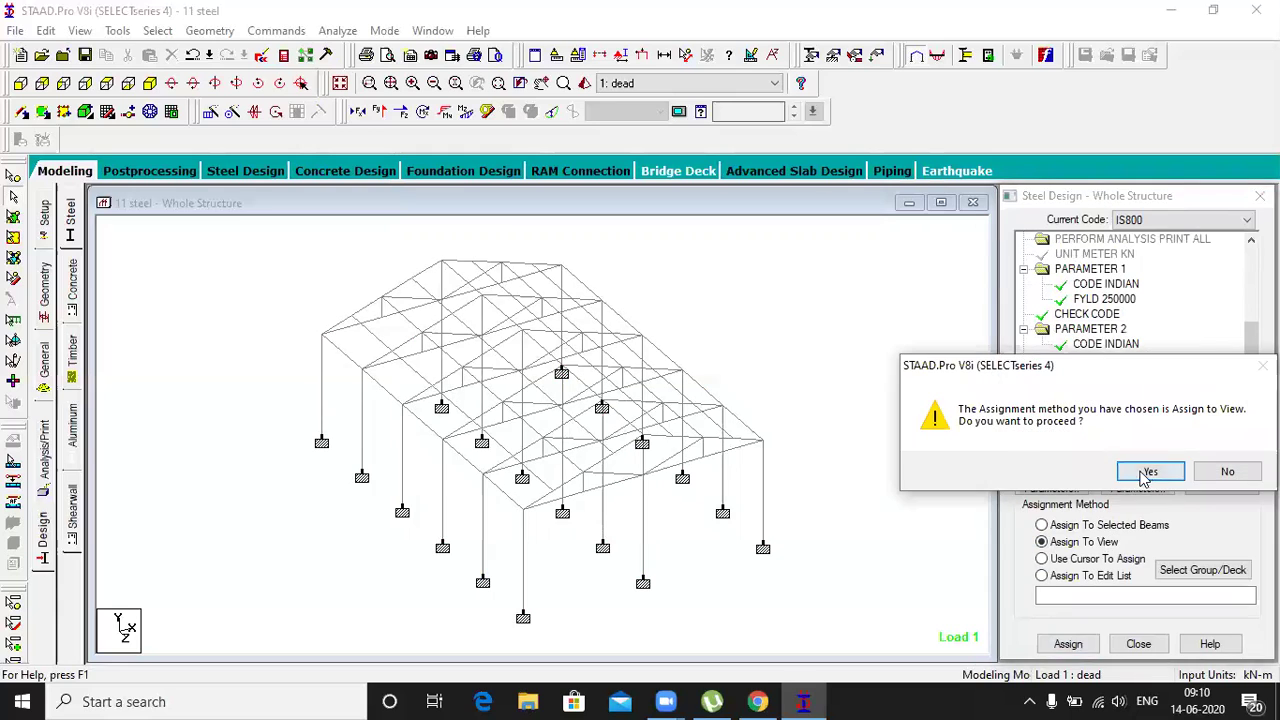
left_click(1143, 472)
Assign the STEEL TAKE OFF command to the whole structure with the Assign To View method
scroll(1148, 378, "down", 2)
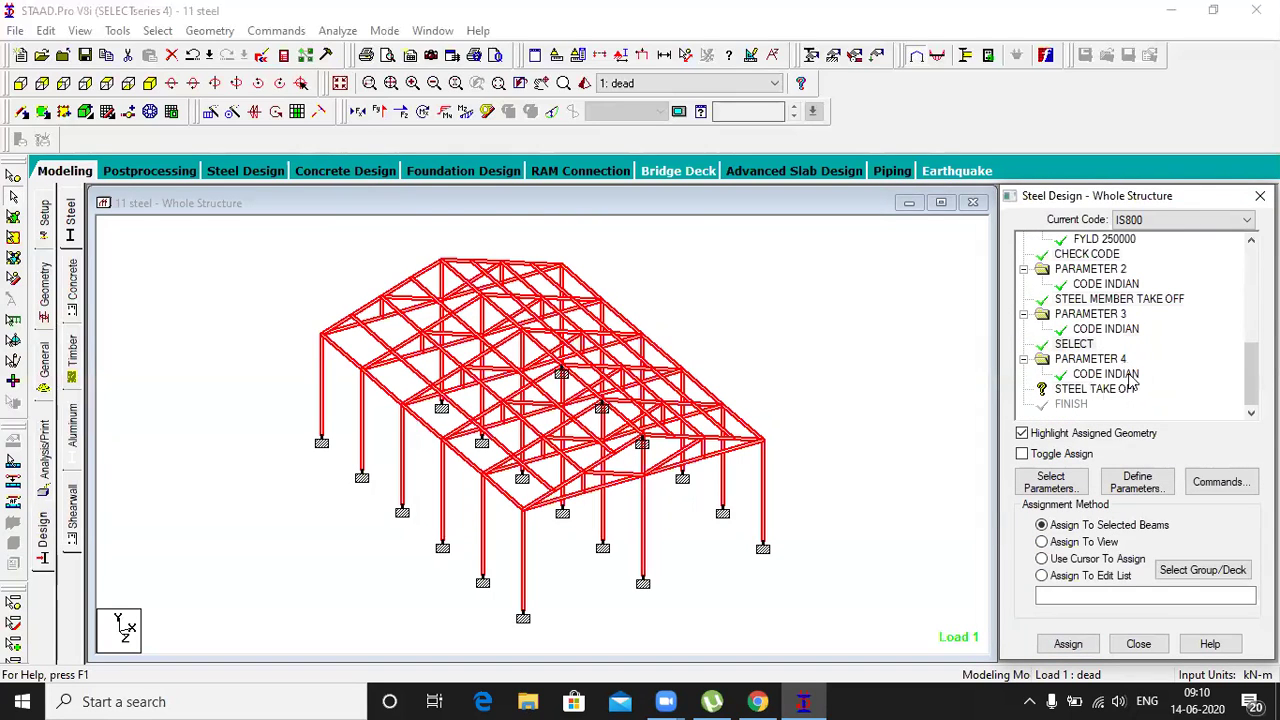
left_click(1096, 389)
left_click(1042, 541)
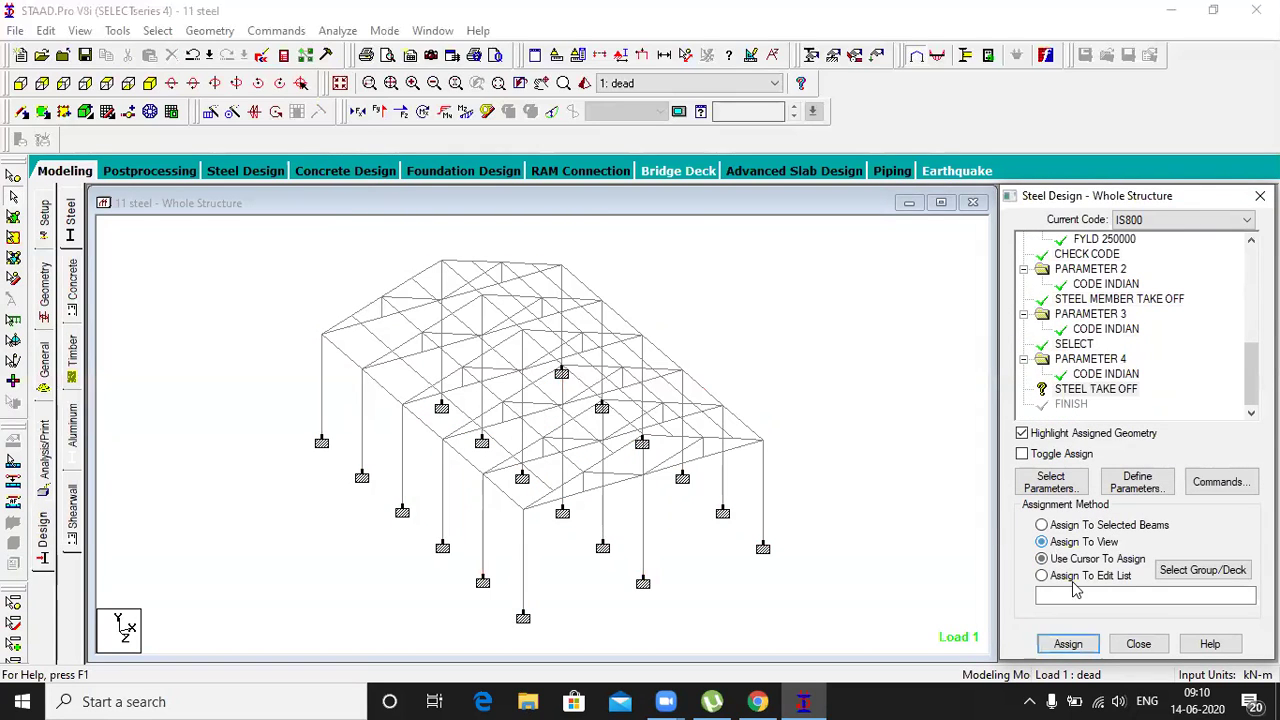
left_click(1066, 644)
left_click(1146, 471)
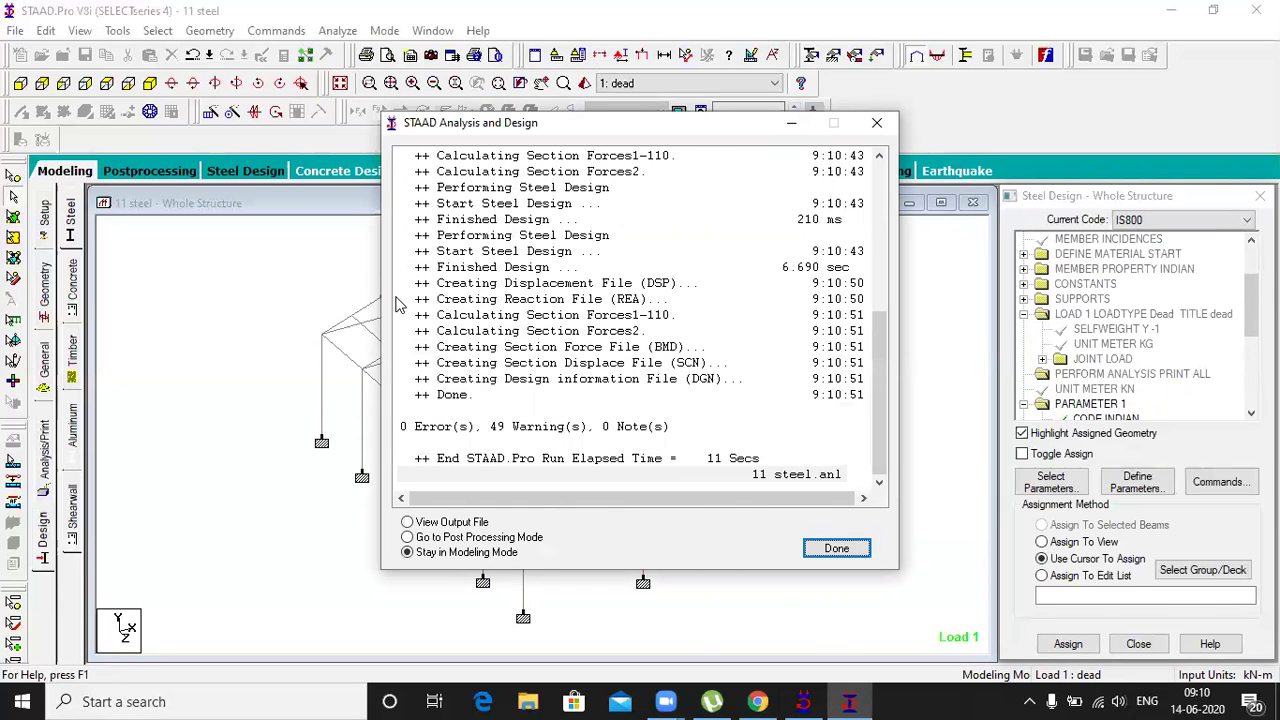
Open the analysis output file and examine the steel design result and warning text for member 1
left_click(440, 522)
left_click(833, 548)
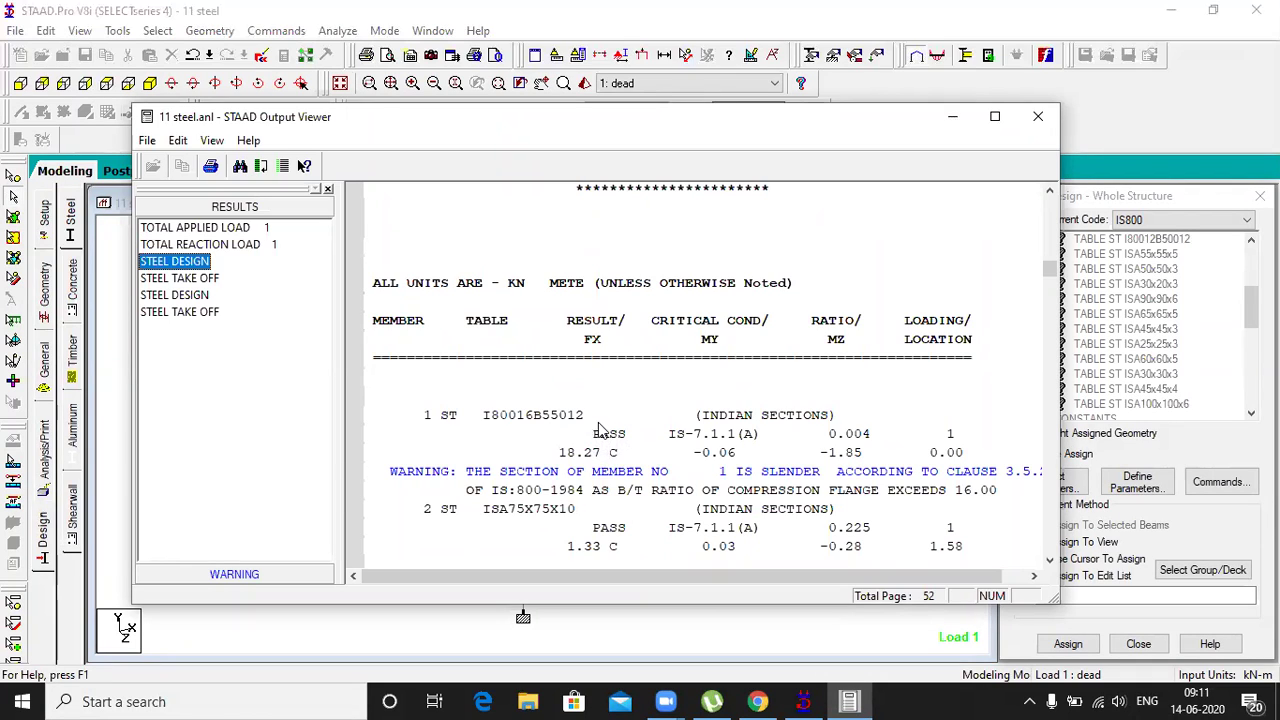
scroll(600, 428, "down", 1)
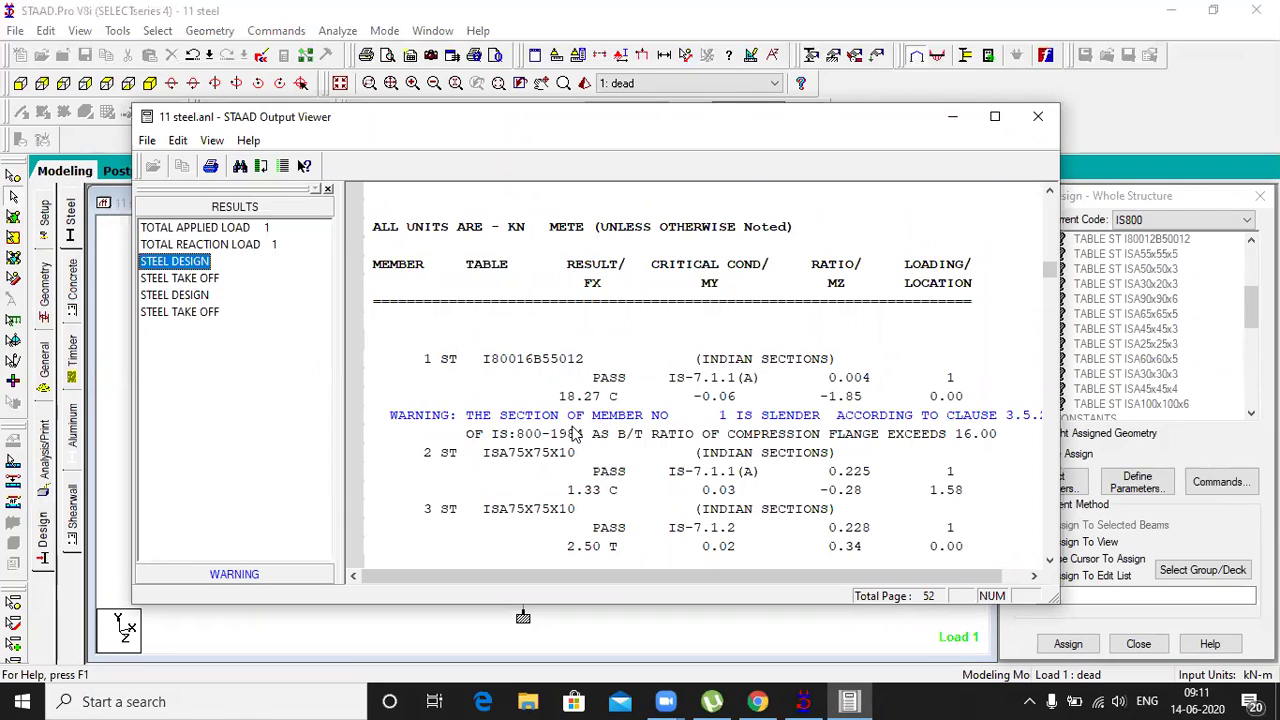
left_click(509, 422)
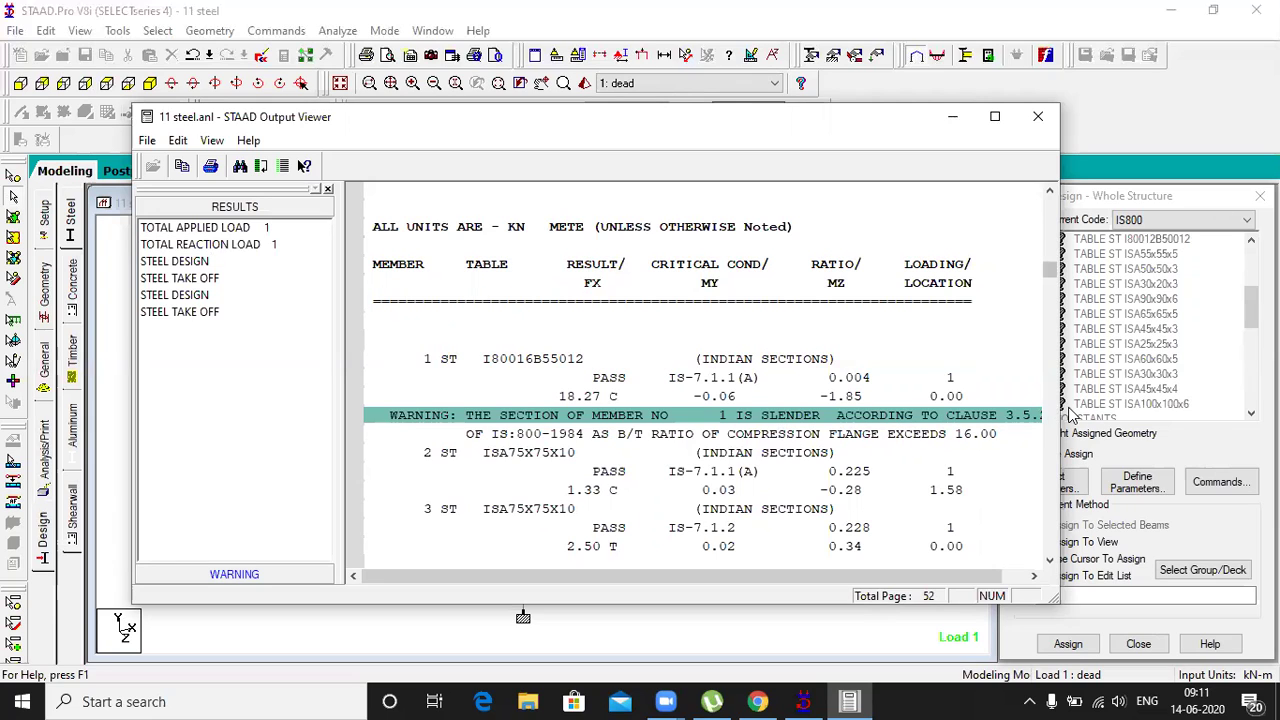
left_click_drag(1059, 404, 1151, 410)
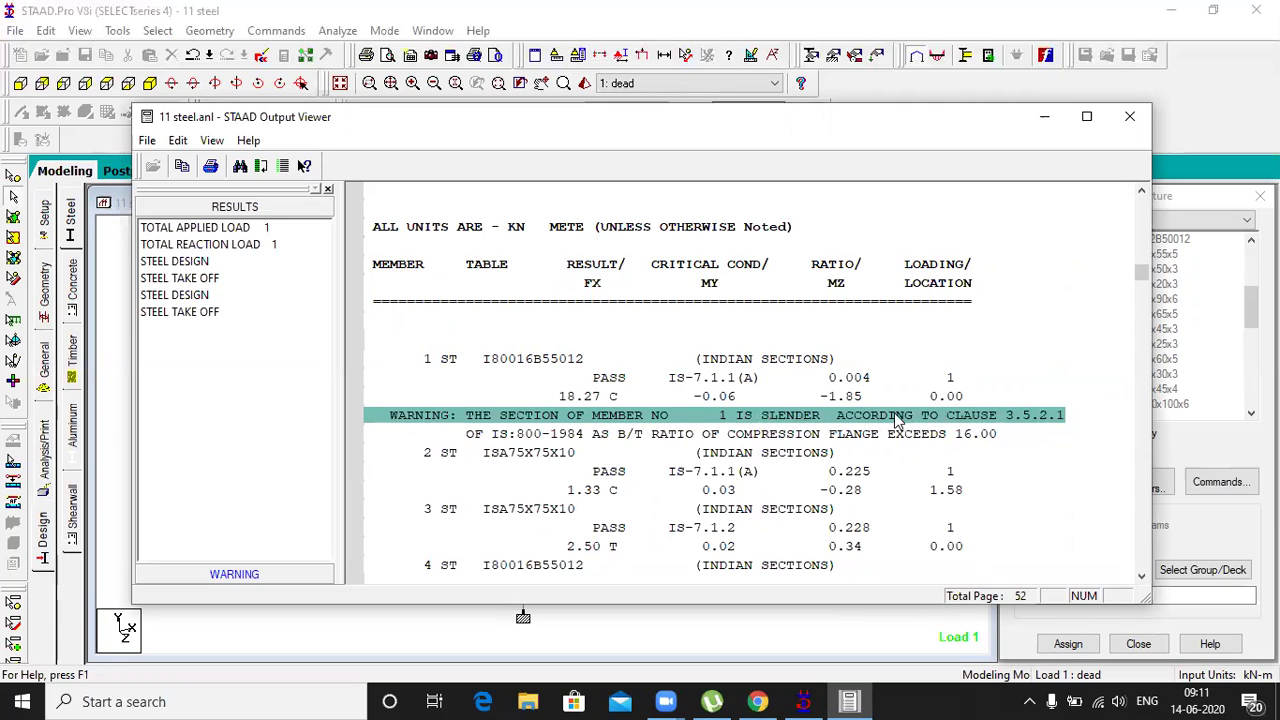
left_click(590, 438)
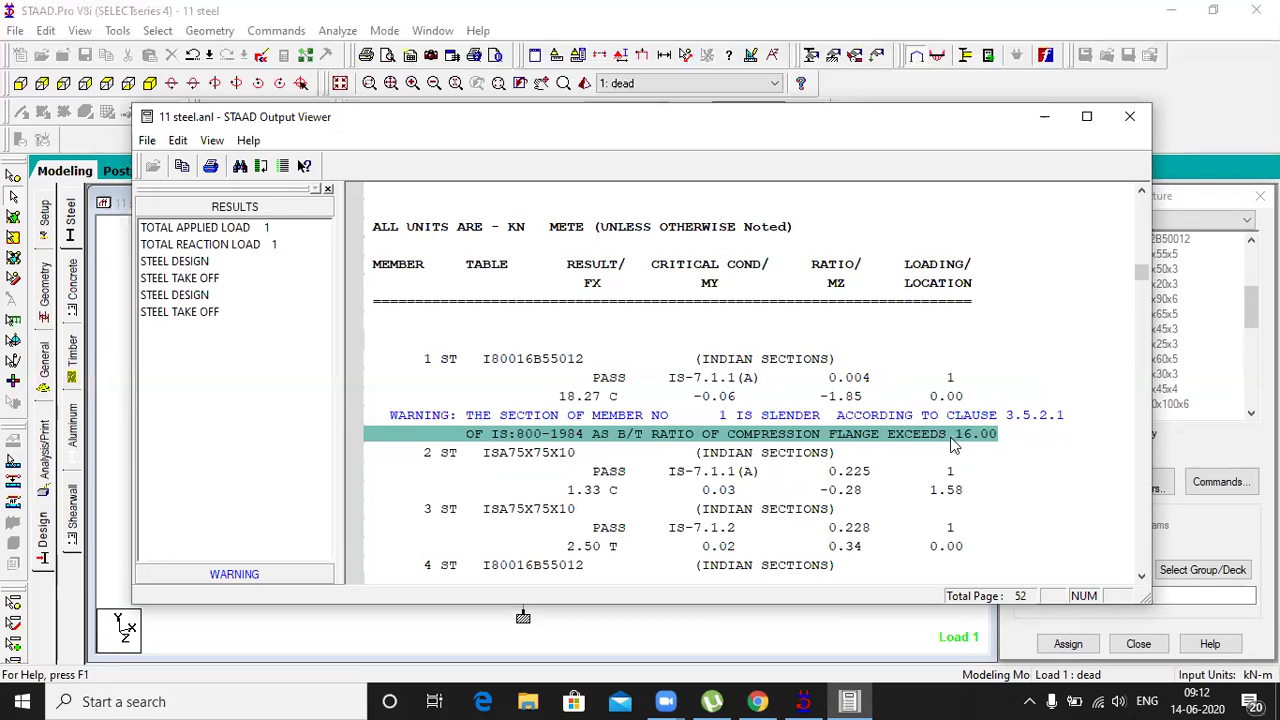
Review the steel design check results and warnings from member 2 through member 24, and close the output file
left_click(504, 474)
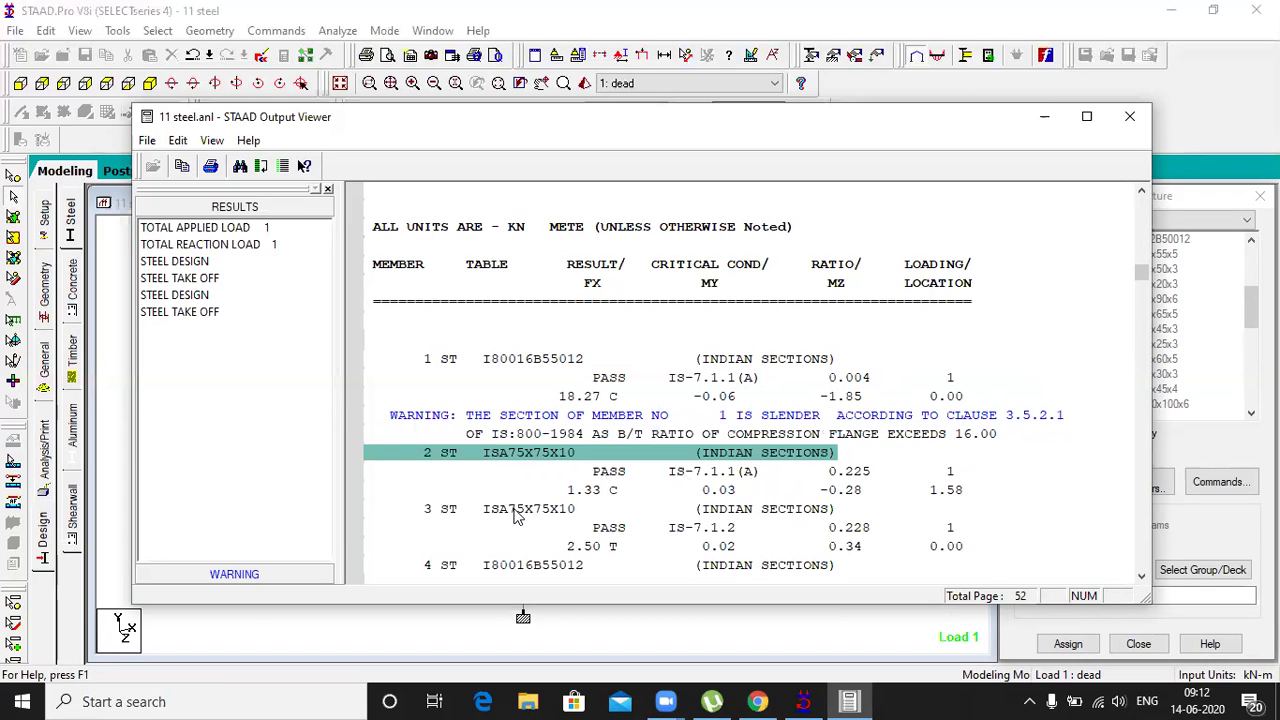
left_click(516, 509)
scroll(516, 515, "down", 2)
left_click(513, 456)
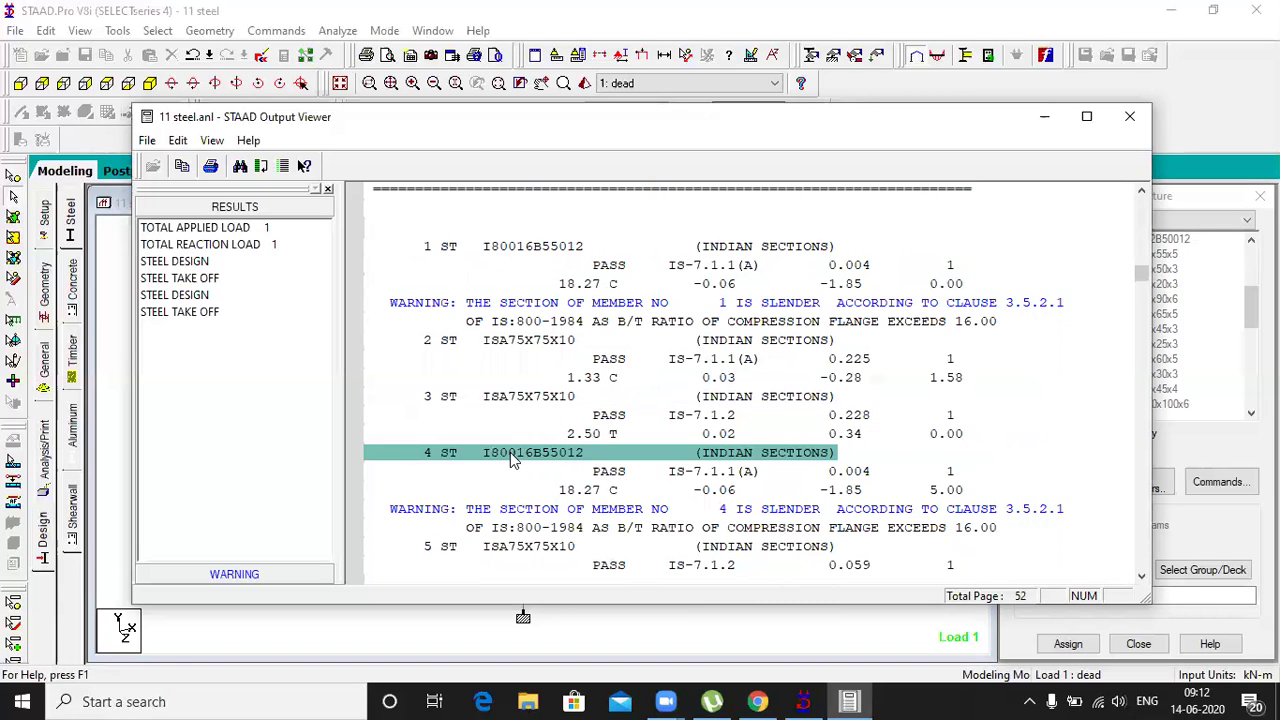
left_click(516, 509)
scroll(517, 514, "down", 1)
scroll(516, 514, "down", 7)
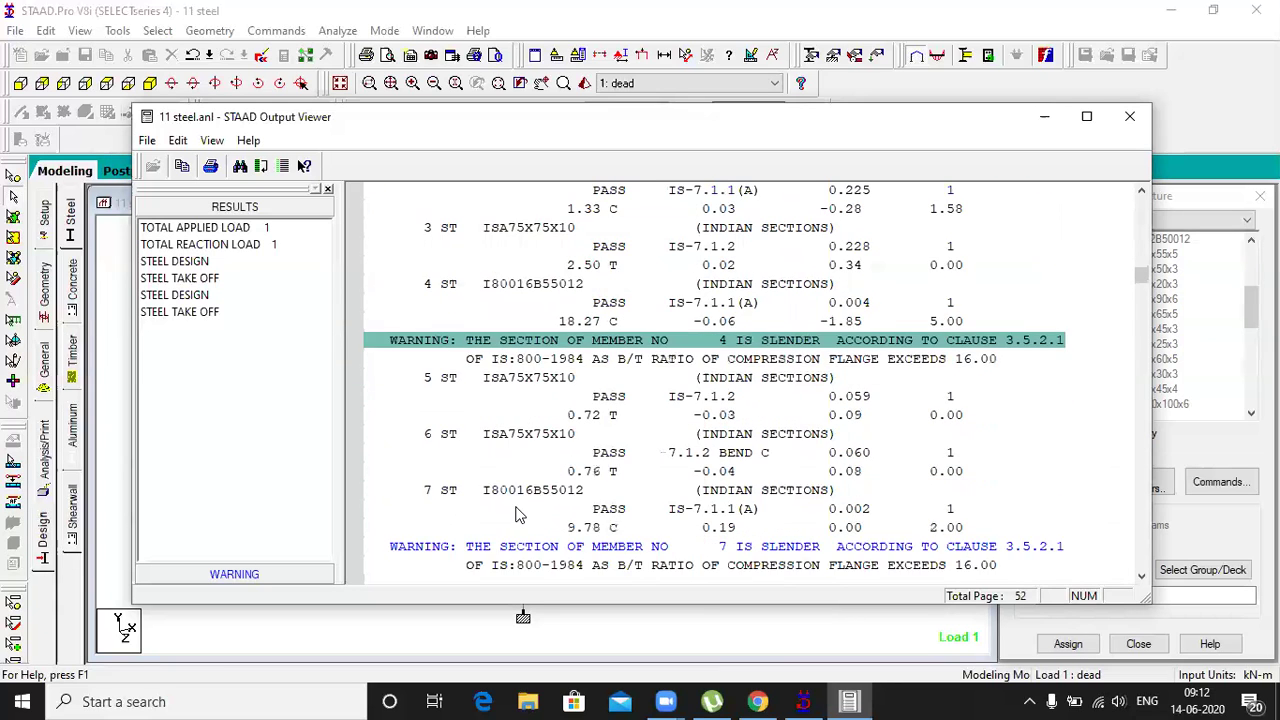
scroll(516, 514, "down", 5)
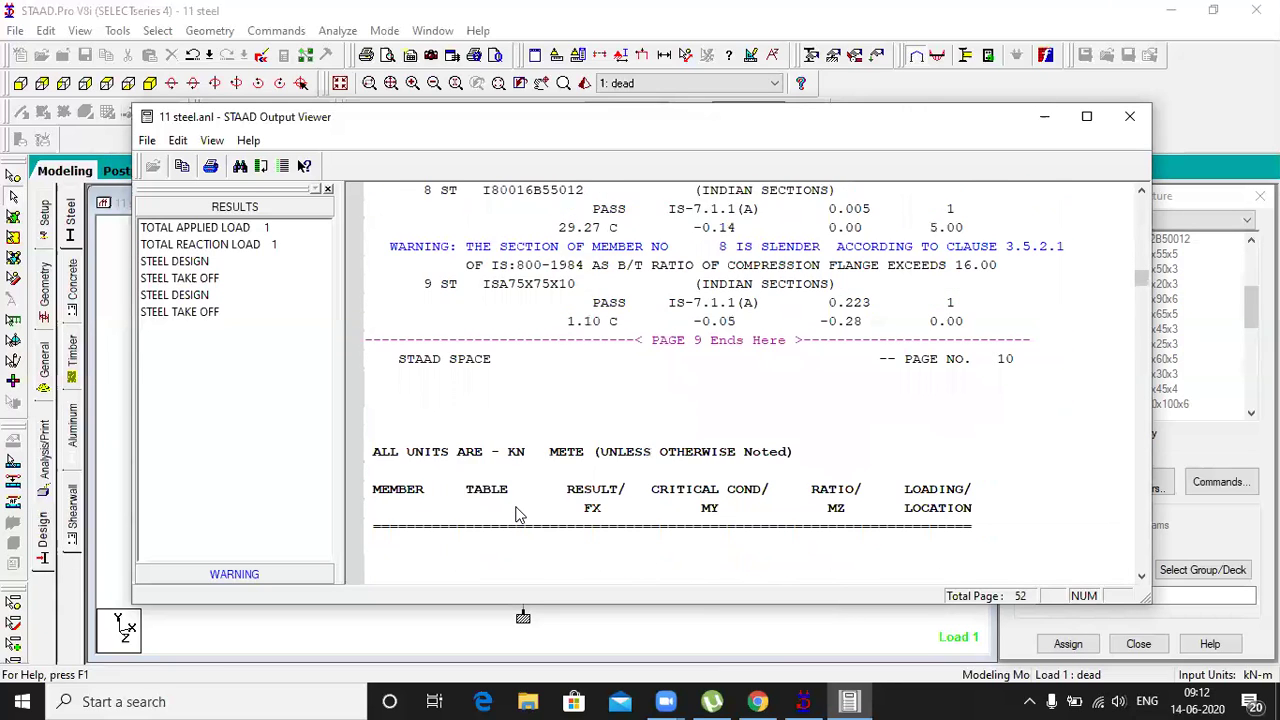
scroll(517, 514, "down", 8)
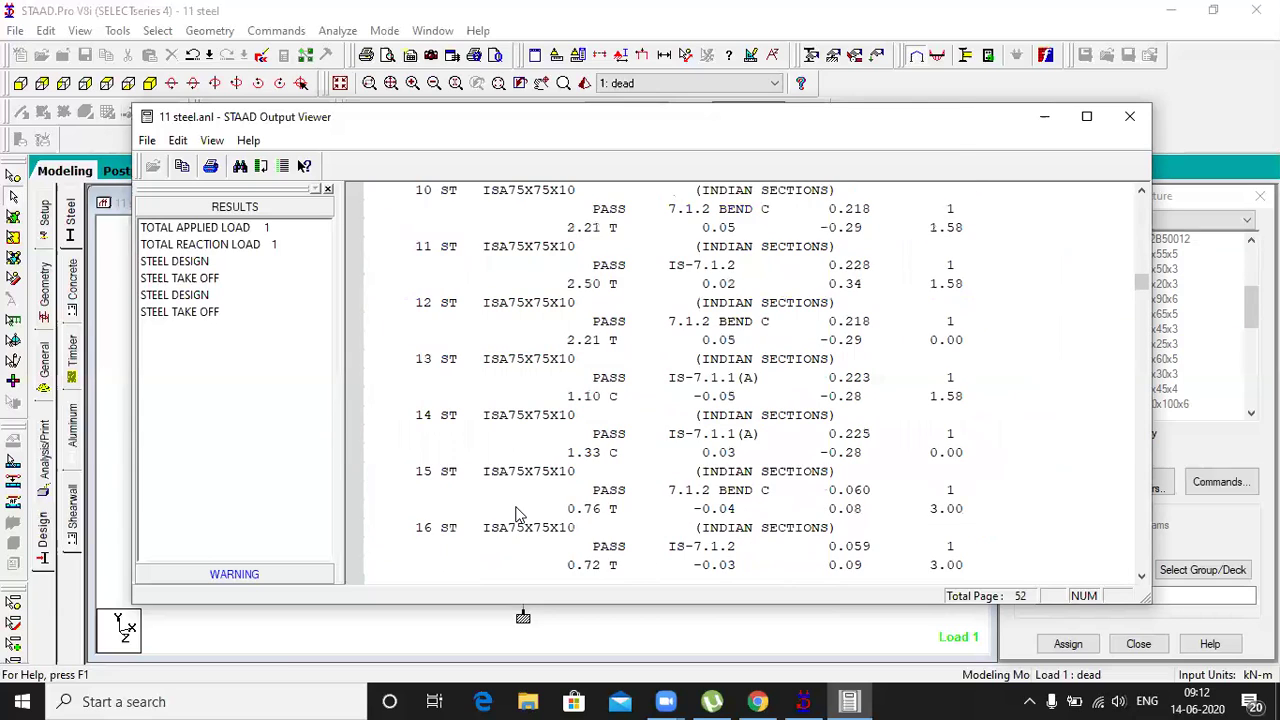
scroll(516, 514, "down", 8)
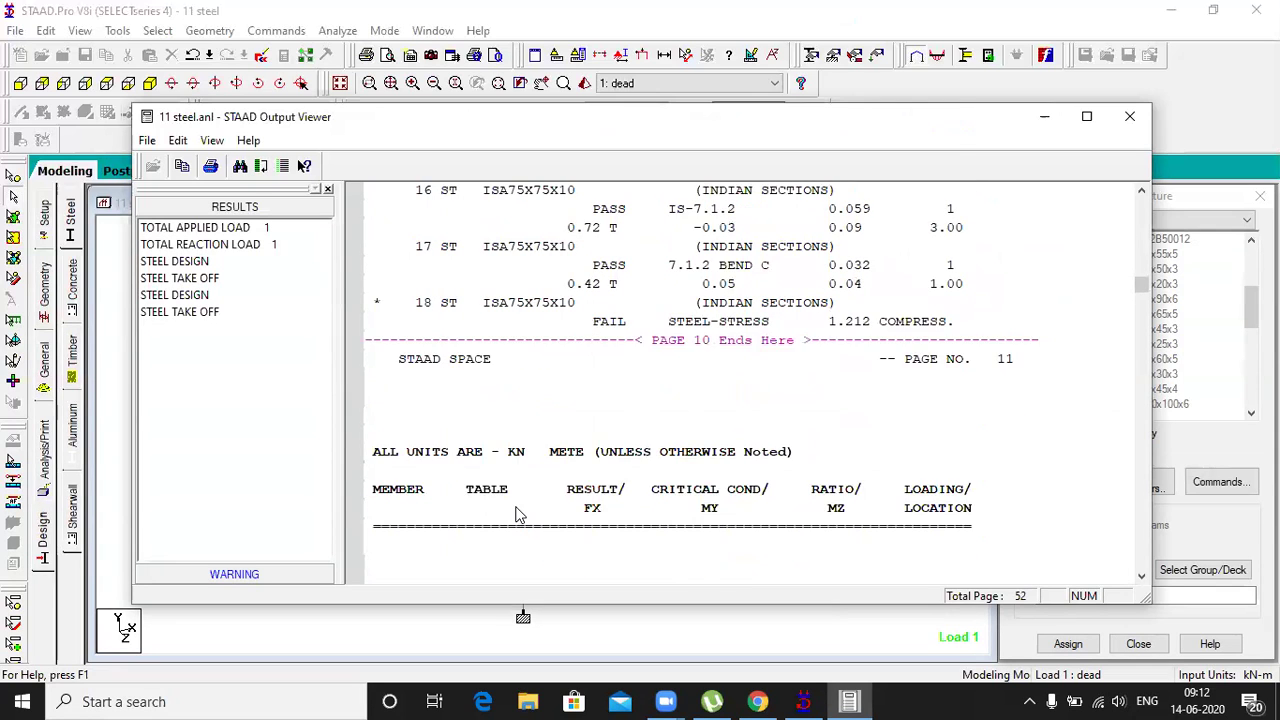
scroll(516, 514, "down", 3)
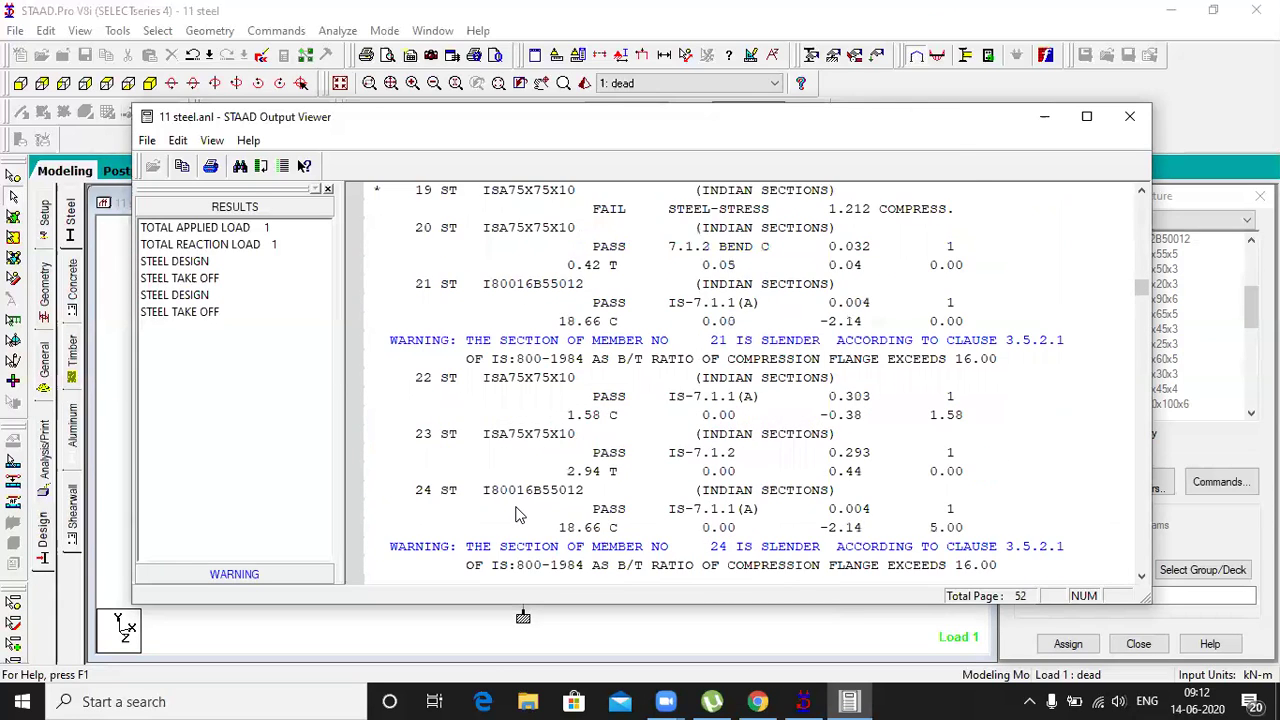
left_click(1129, 117)
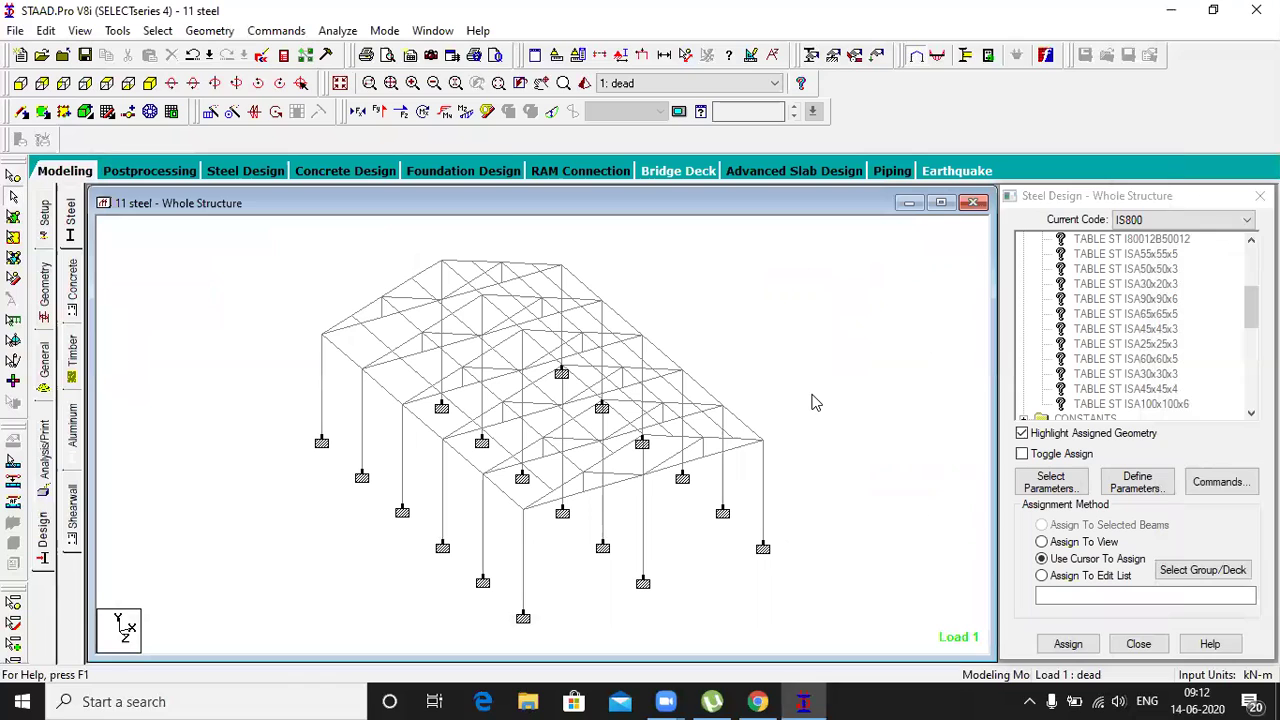
Switch the steel design code to IS800 2007 WSD and add the FYLD parameter with a yield strength of 250000 kN/m2
left_click(1202, 222)
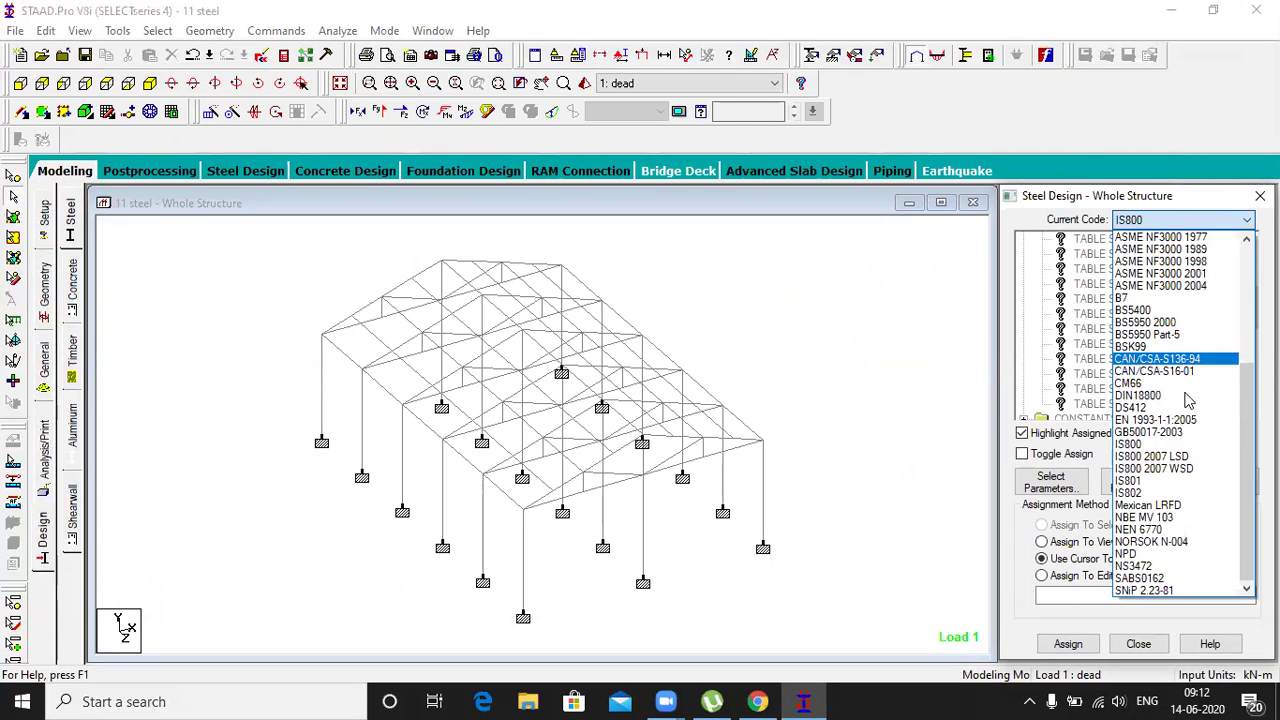
left_click(1180, 470)
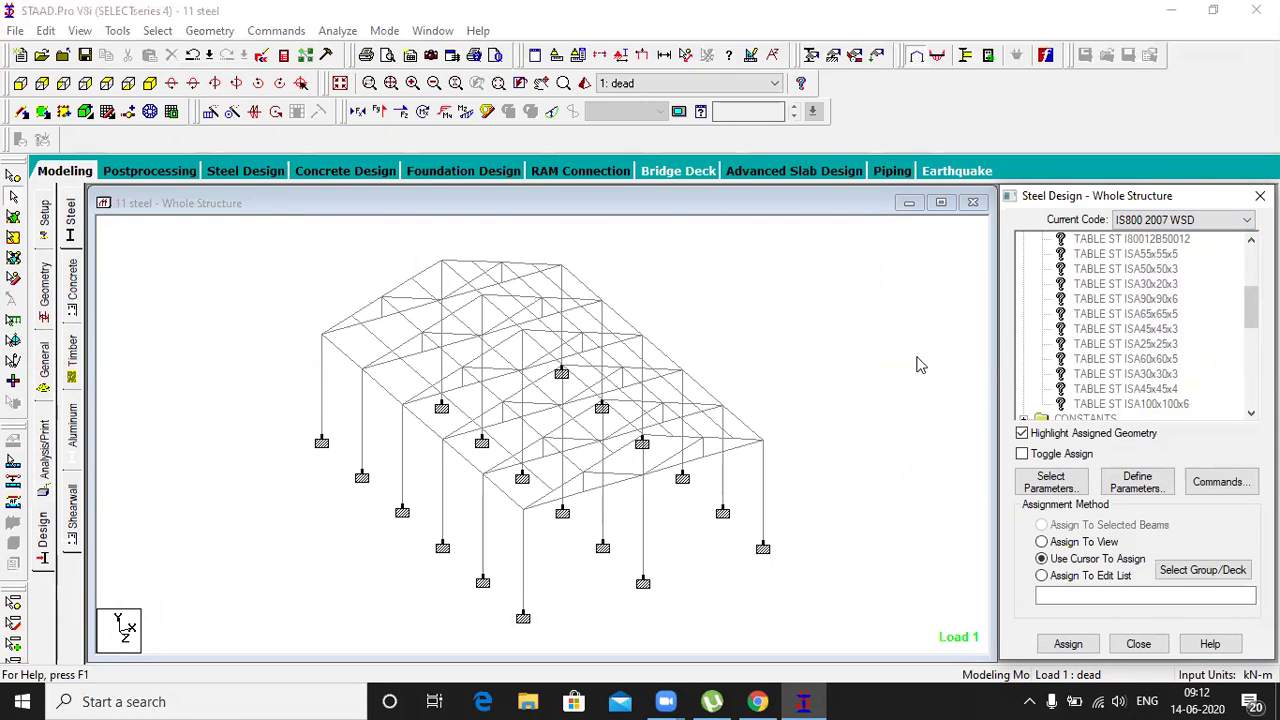
left_click(1137, 483)
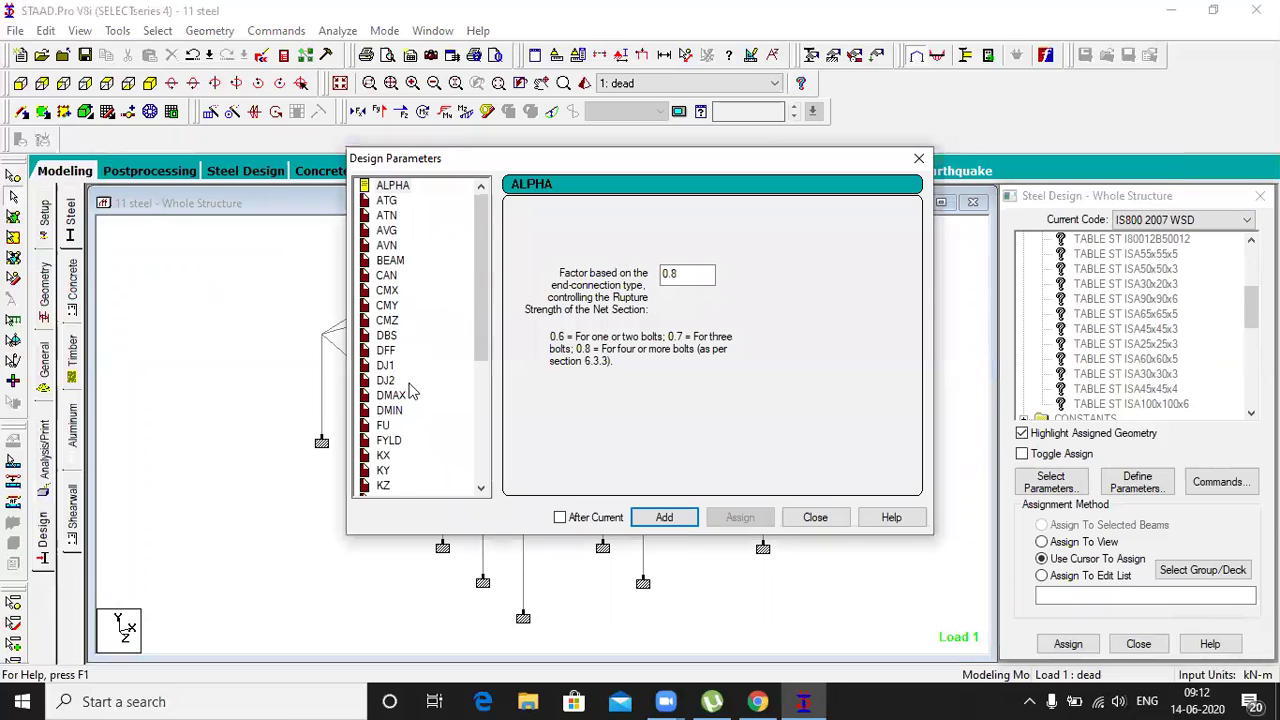
left_click(388, 441)
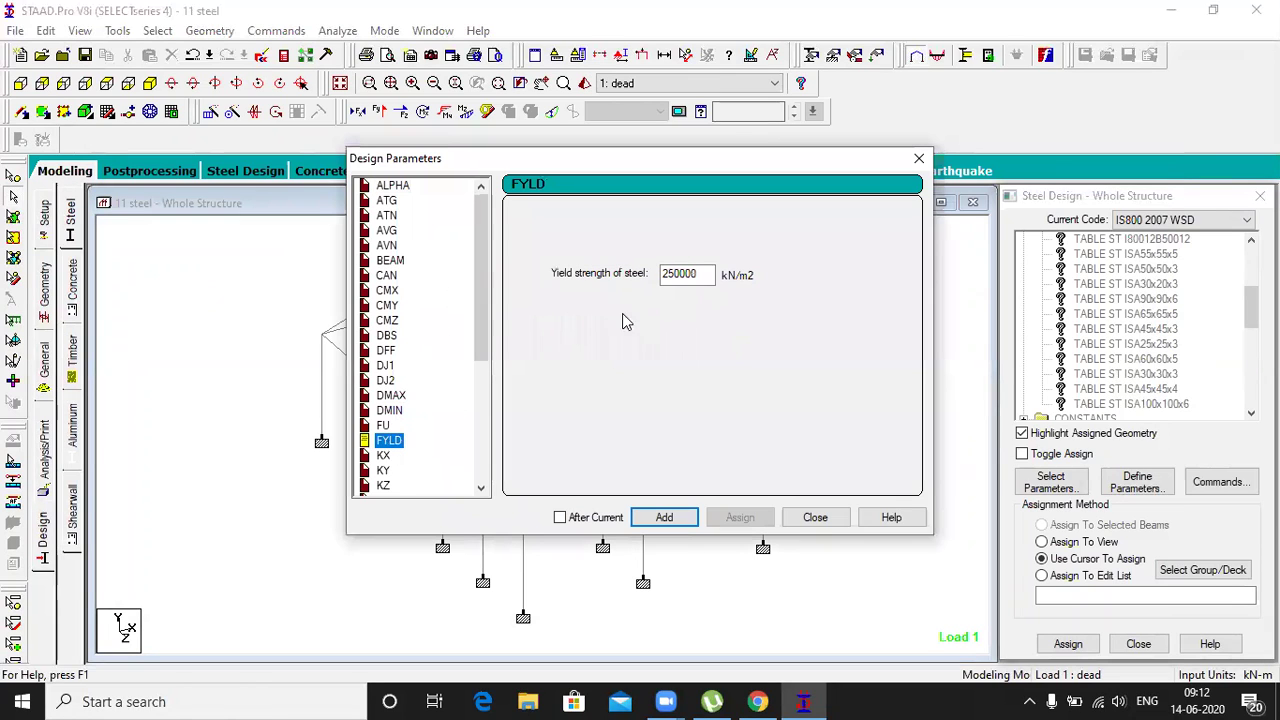
left_click(664, 517)
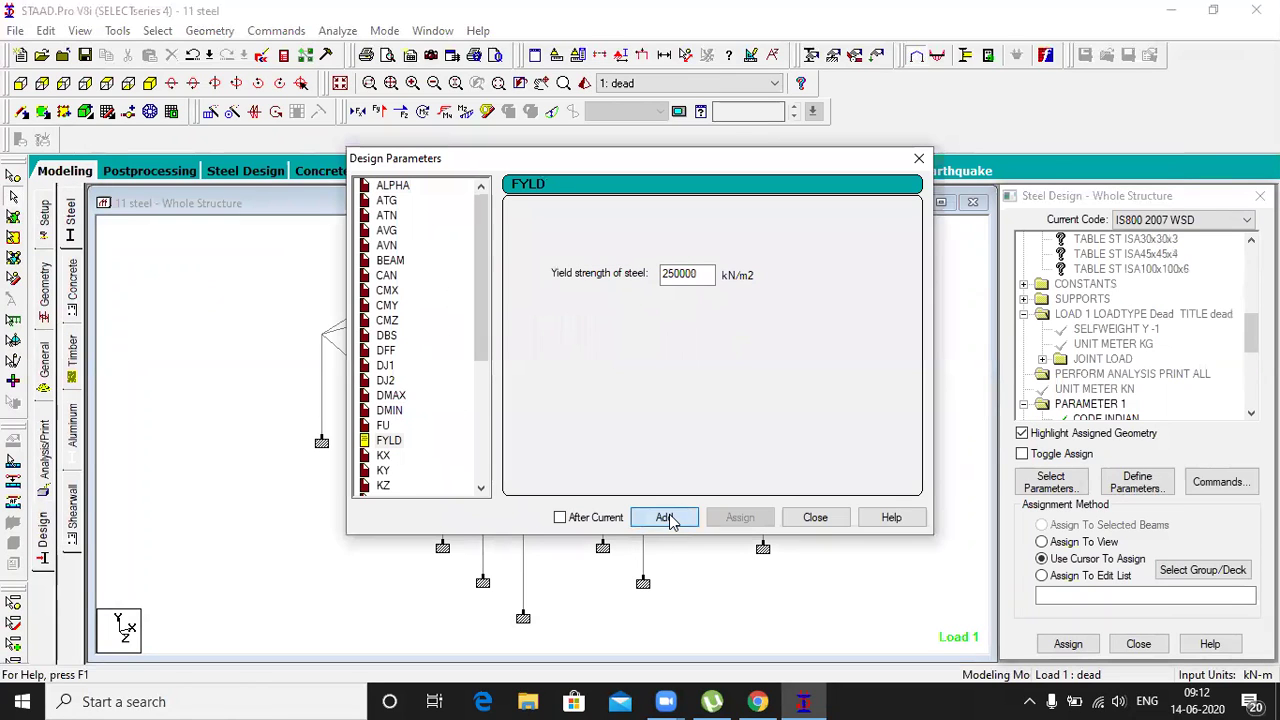
left_click(817, 518)
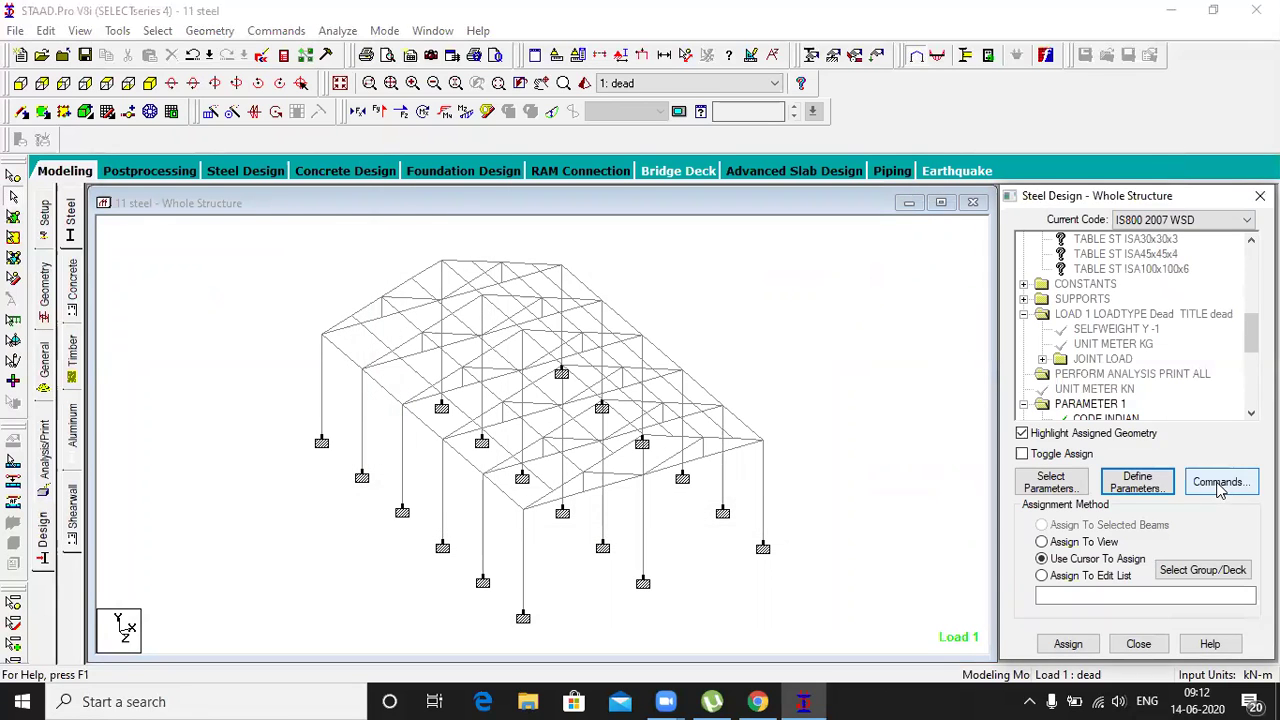
Add the CHECK CODE and MEMBER TAKE OFF design commands for the IS800 2007 WSD code
left_click(1220, 481)
left_click(772, 290)
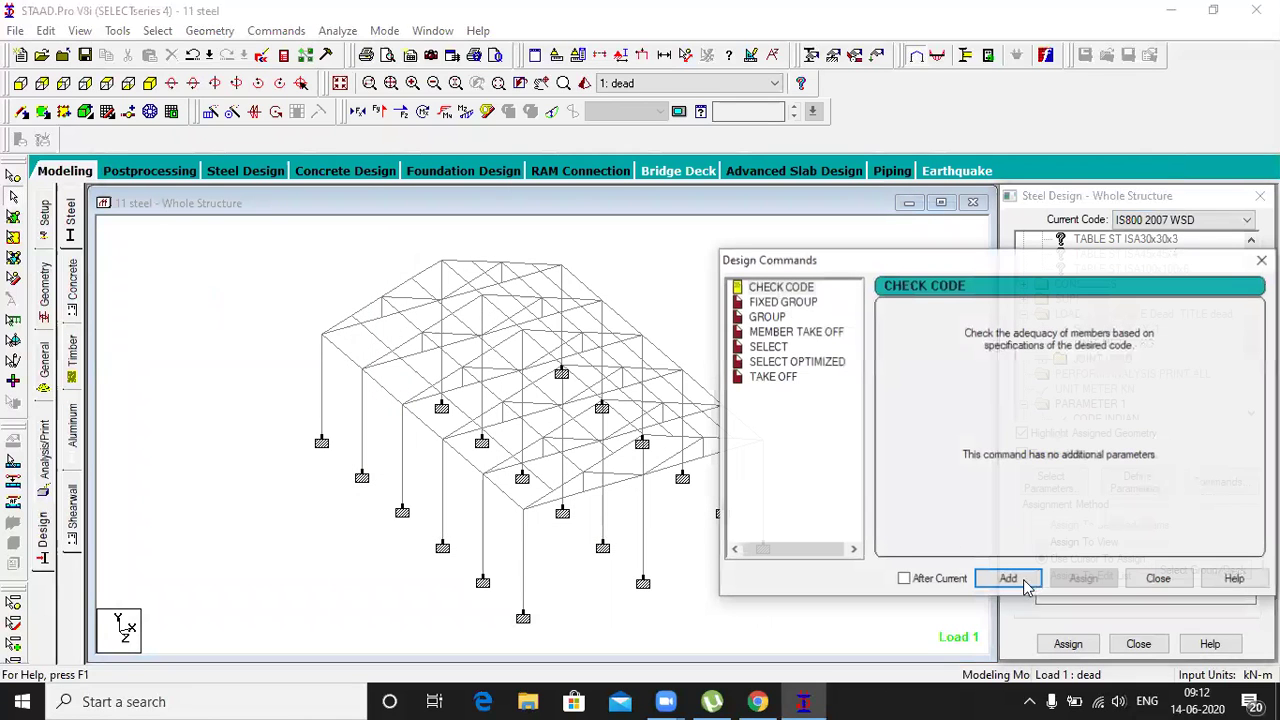
left_click(1022, 580)
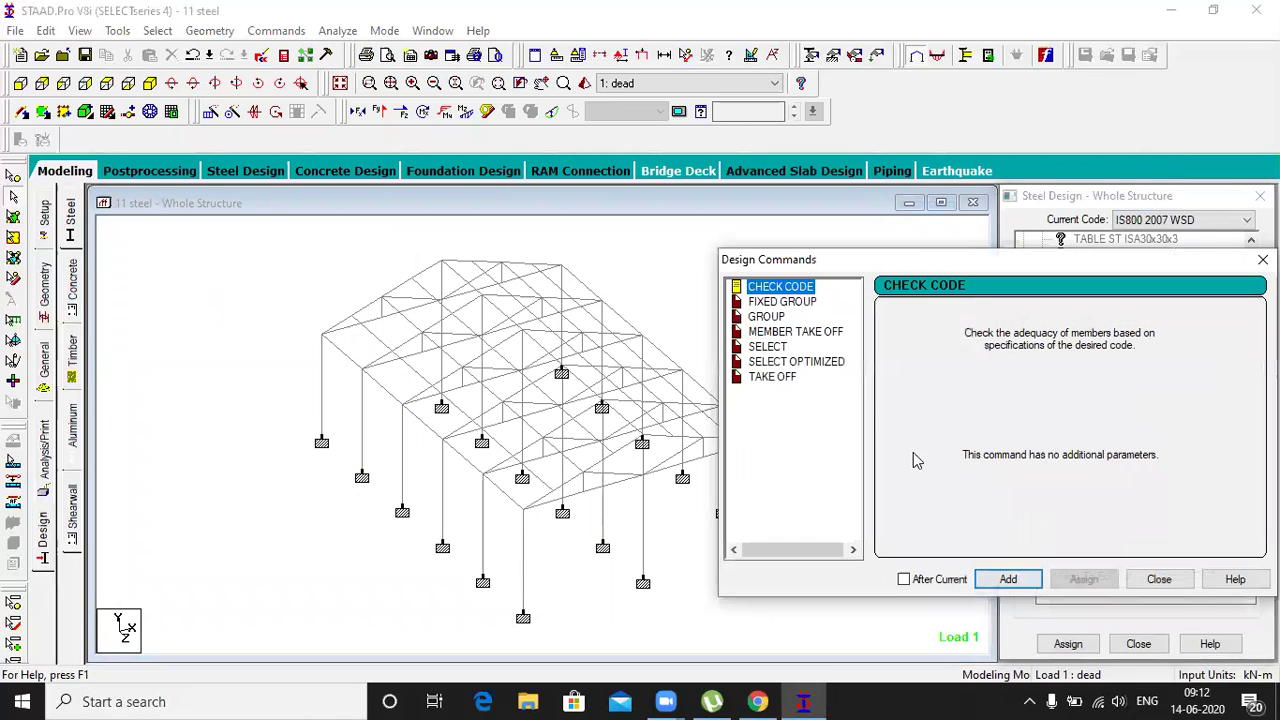
left_click(783, 333)
left_click(1006, 579)
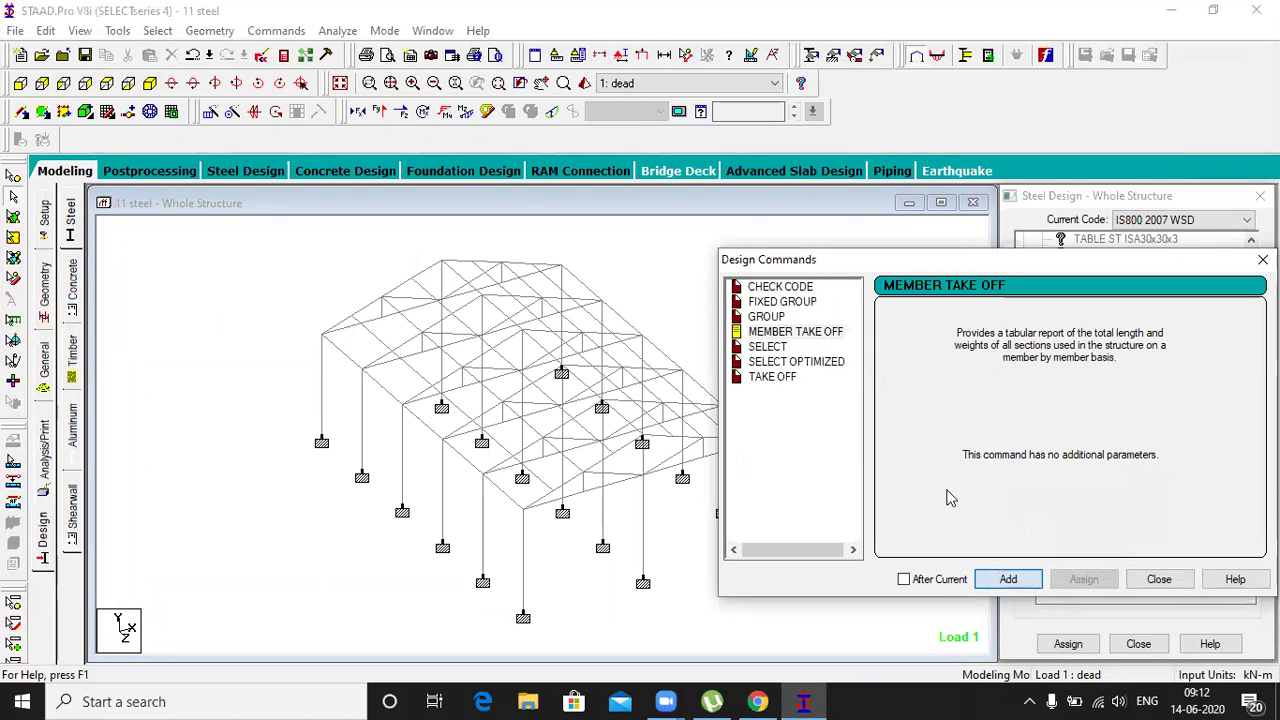
Add the SELECT and TAKE OFF design commands for the IS800 2007 WSD code
left_click(775, 348)
left_click(1007, 580)
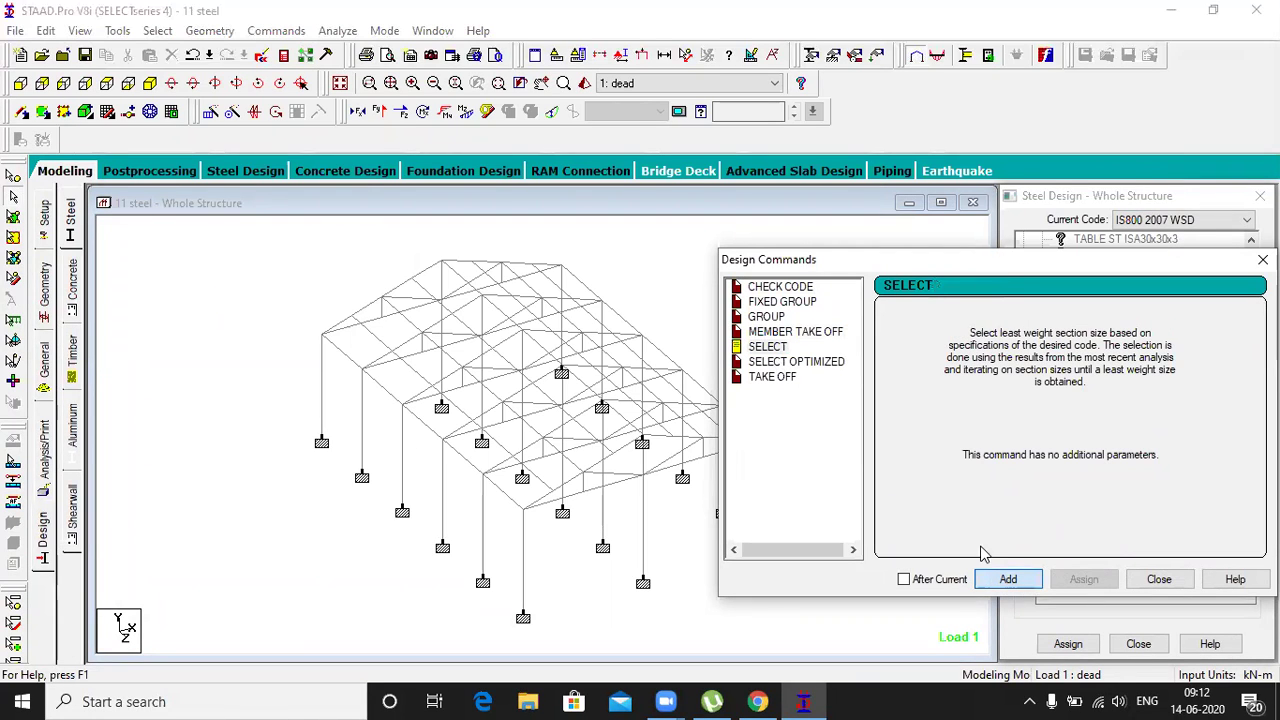
left_click(770, 377)
left_click(1006, 579)
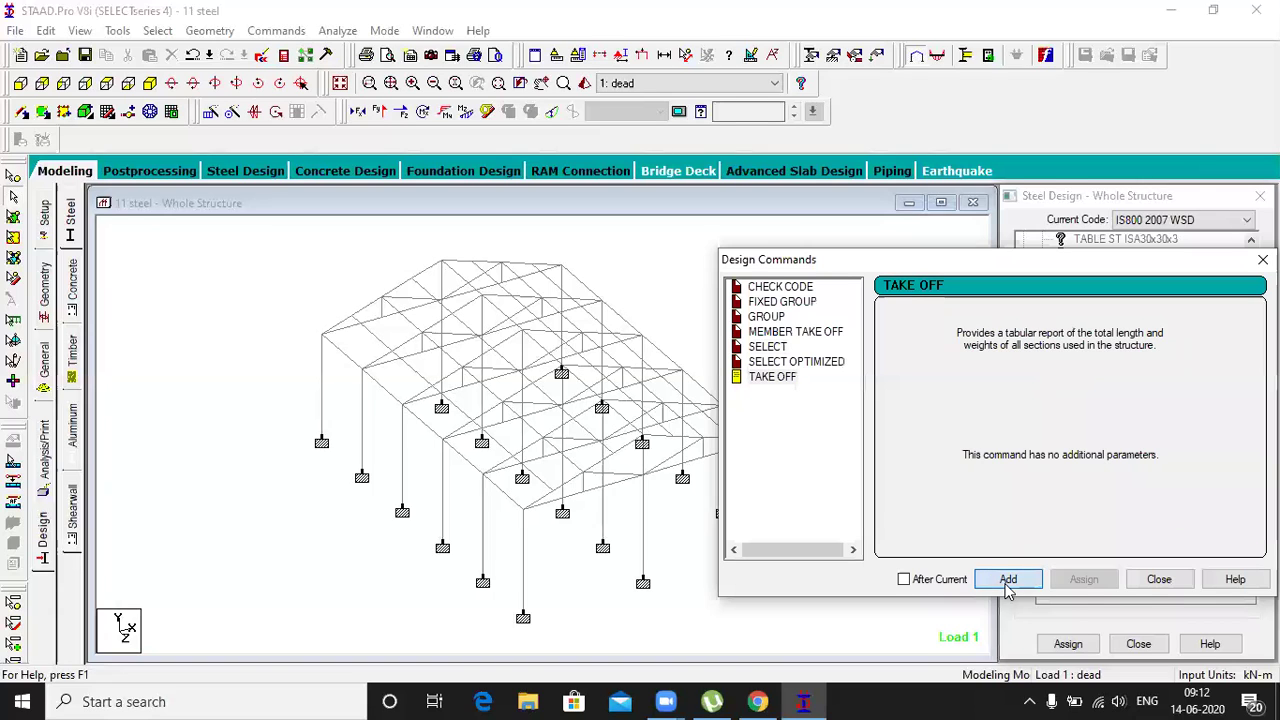
left_click(1152, 585)
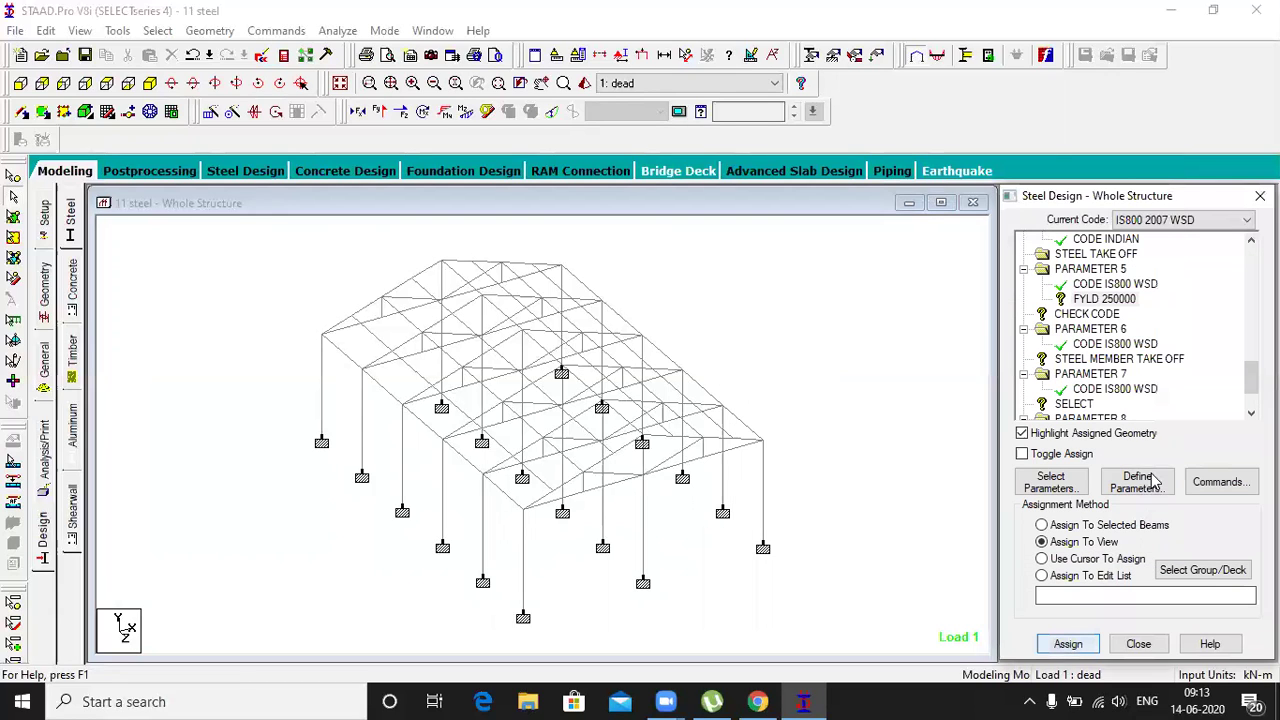
Assign the CHECK CODE command under PARAMETER 5 to the whole structure with the Assign To View method
left_click(1087, 314)
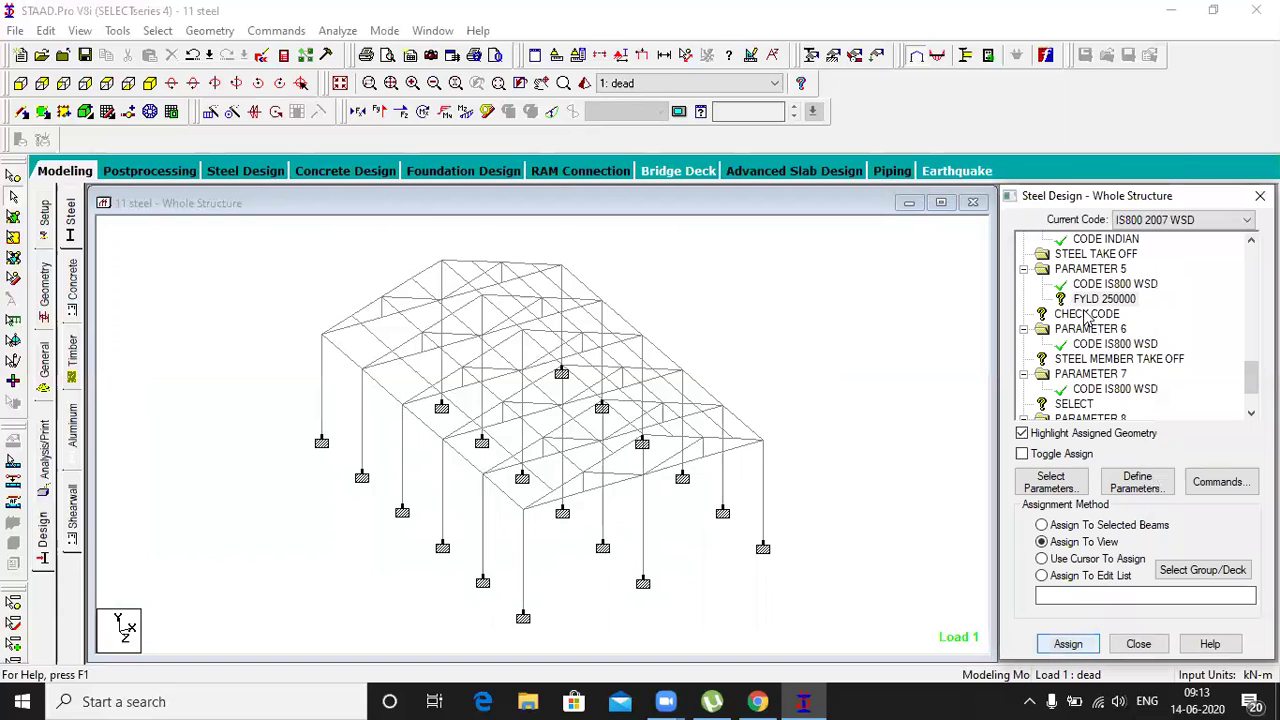
left_click(1068, 543)
left_click(1068, 644)
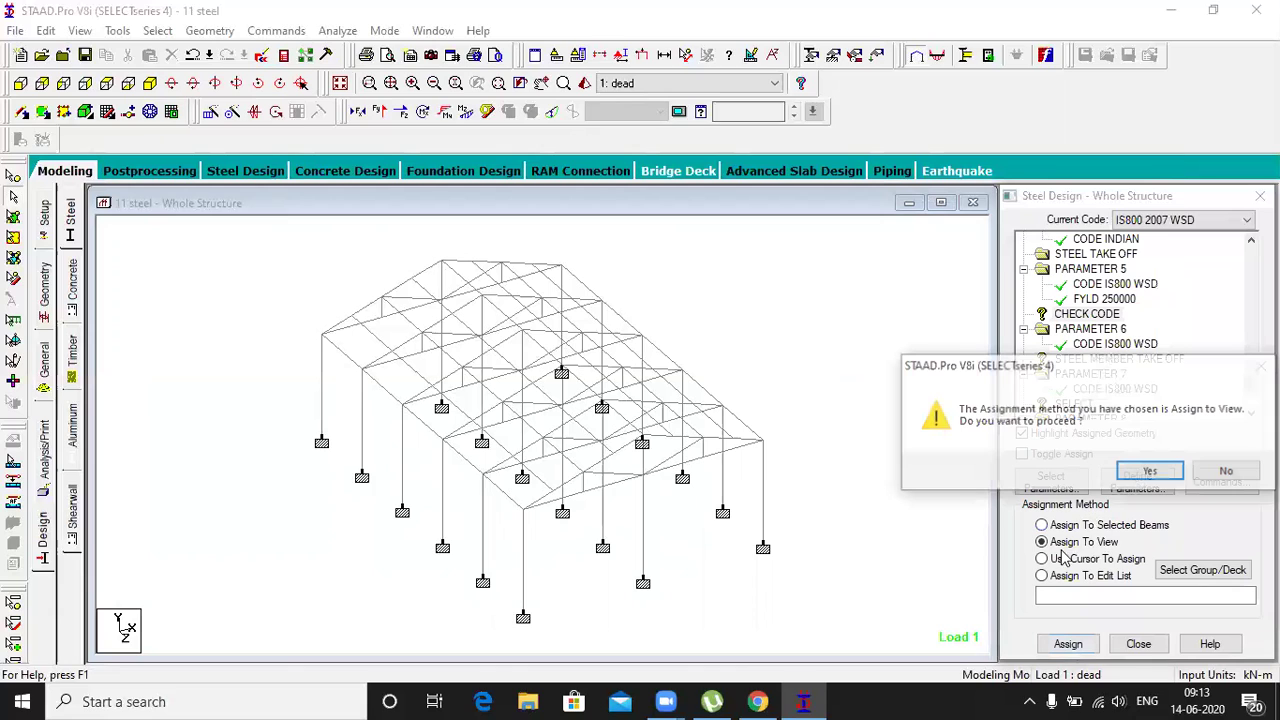
left_click(1149, 469)
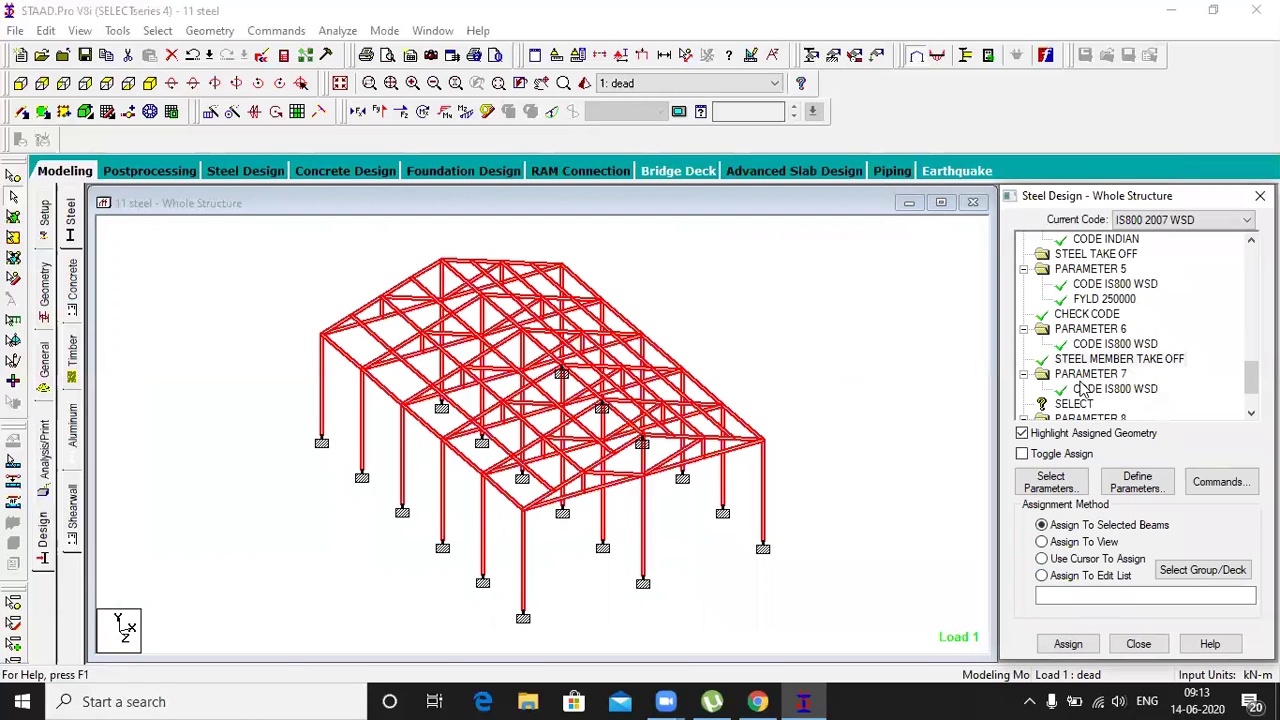
Assign the IS800 2007 WSD SELECT and STEEL TAKE OFF commands to the whole structure with the Assign To View method
left_click(1052, 542)
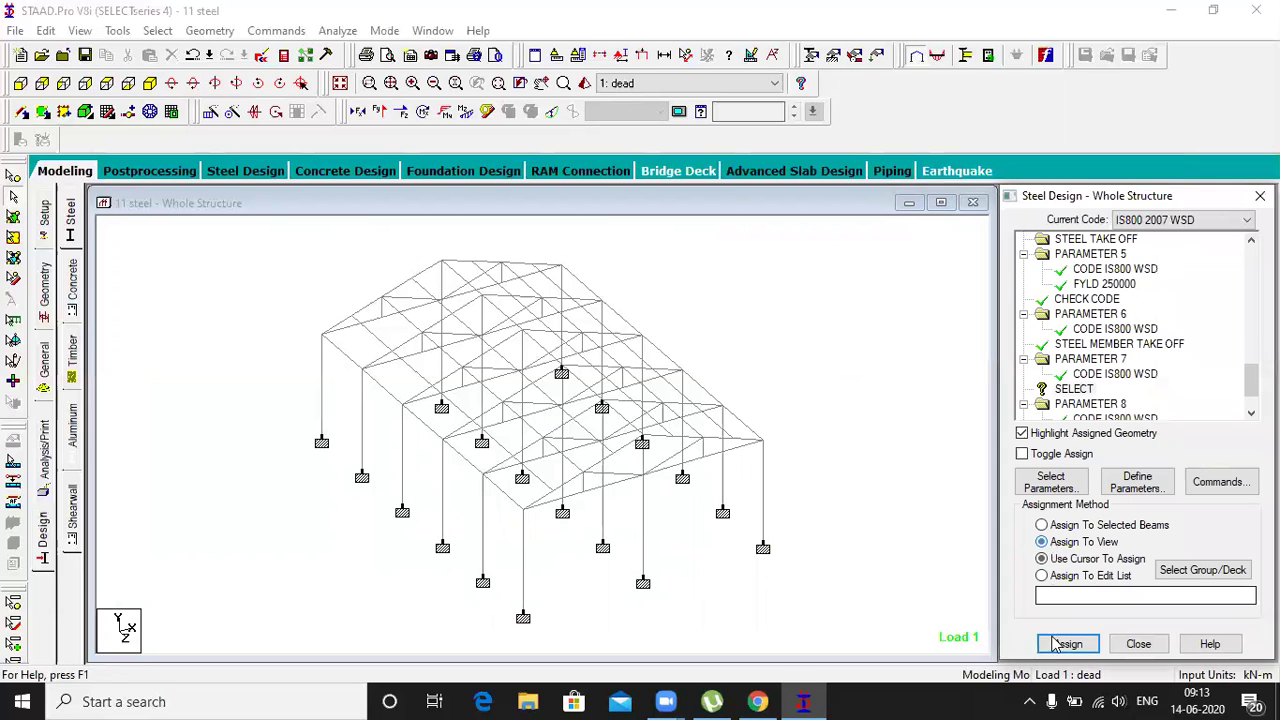
left_click(1068, 643)
left_click(1155, 480)
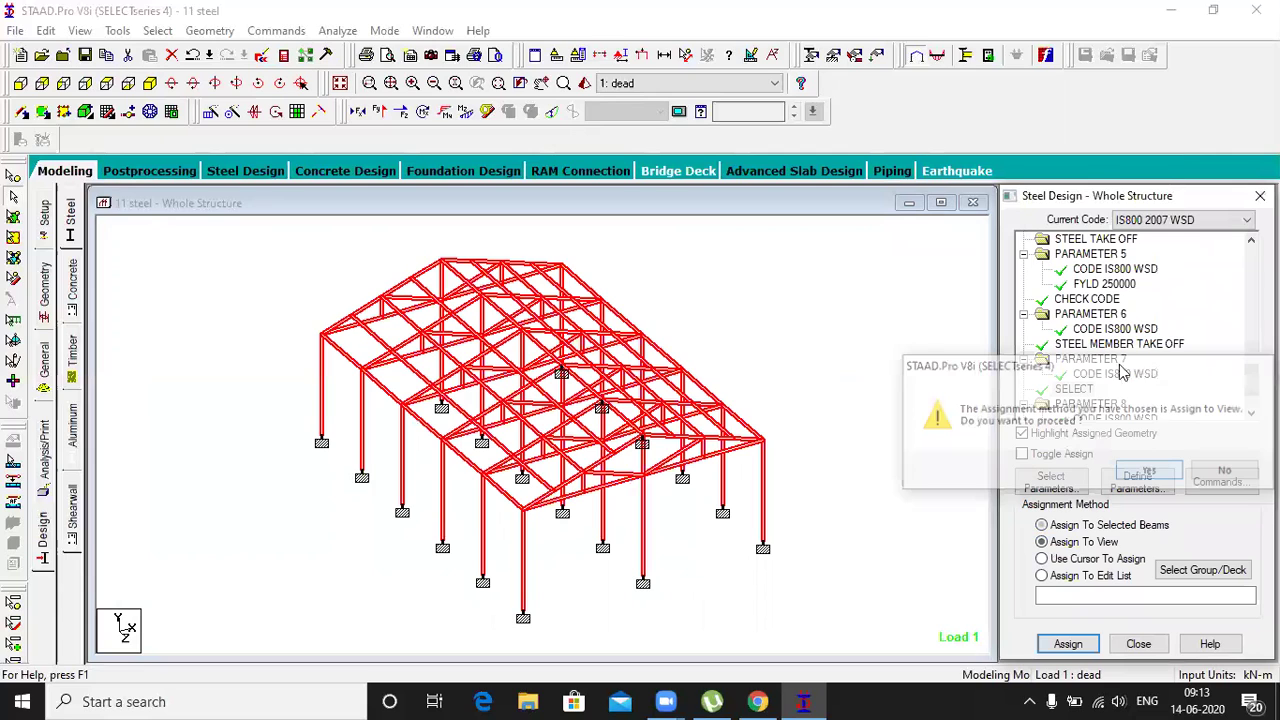
left_click(1053, 543)
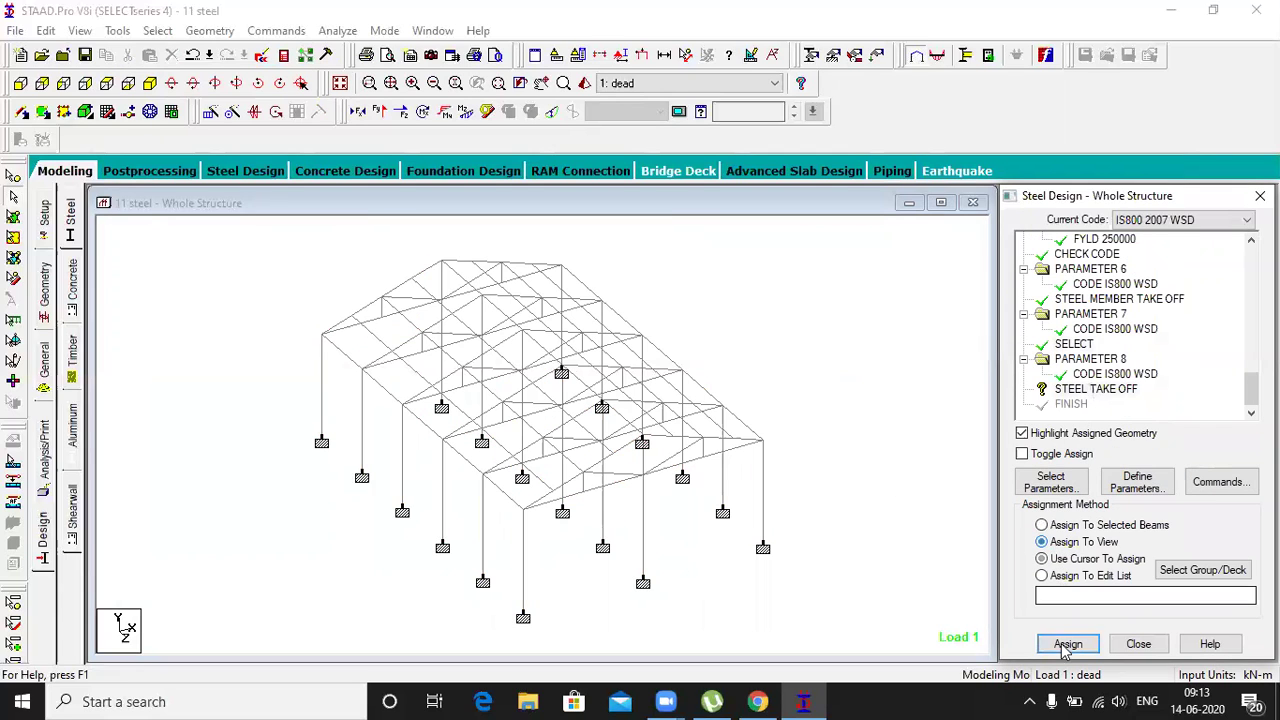
left_click(1067, 644)
left_click(1141, 478)
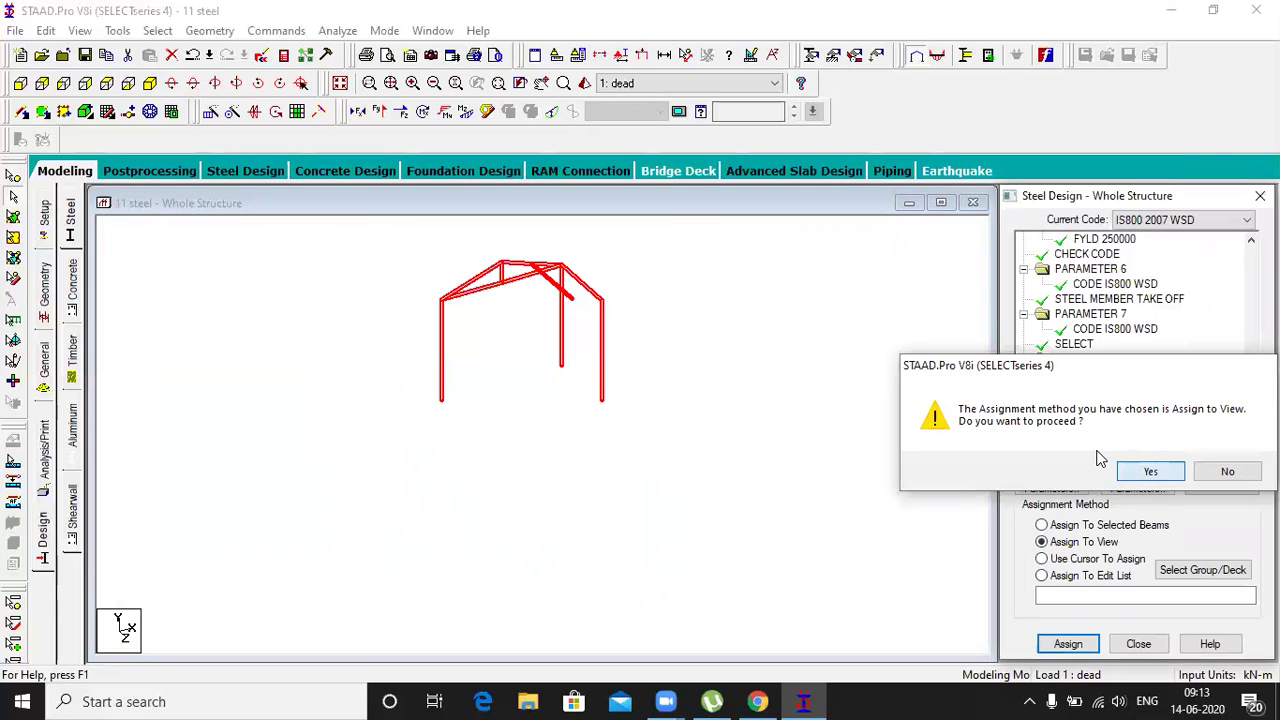
Run the STAAD analysis and design, accepting the member selection notice, and open the output file
left_click(338, 31)
left_click(360, 55)
left_click(511, 400)
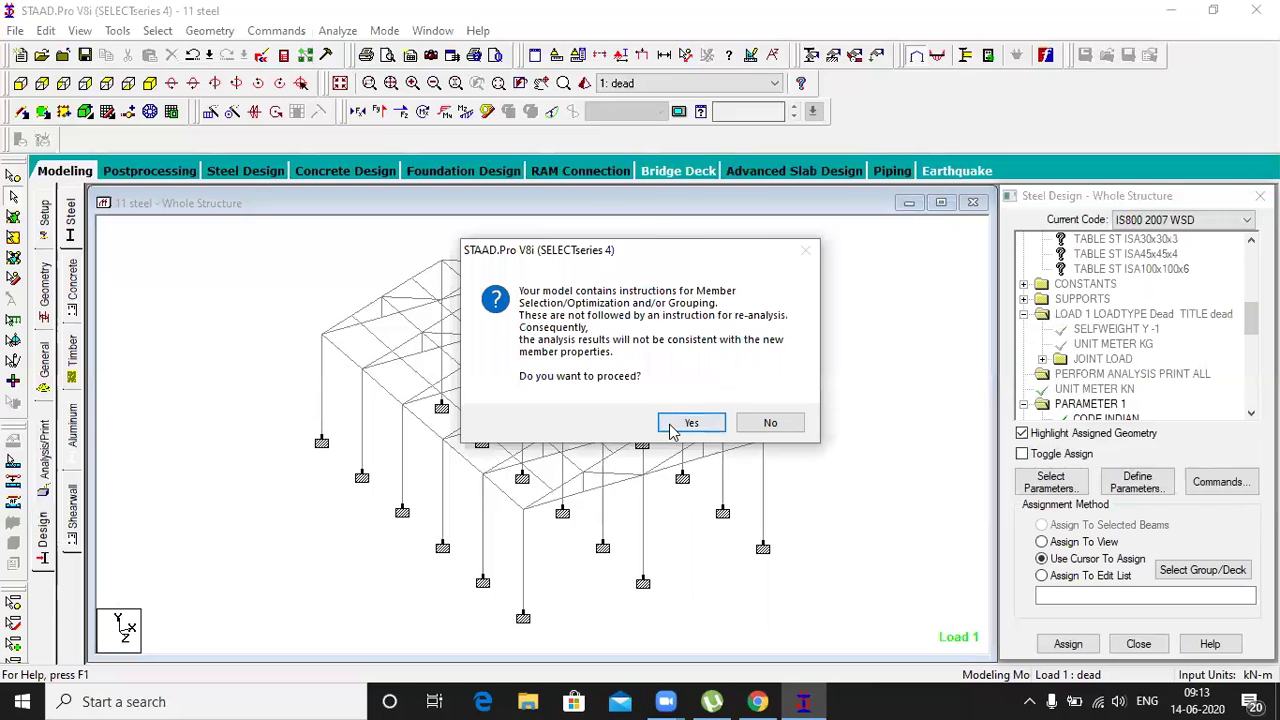
left_click(691, 423)
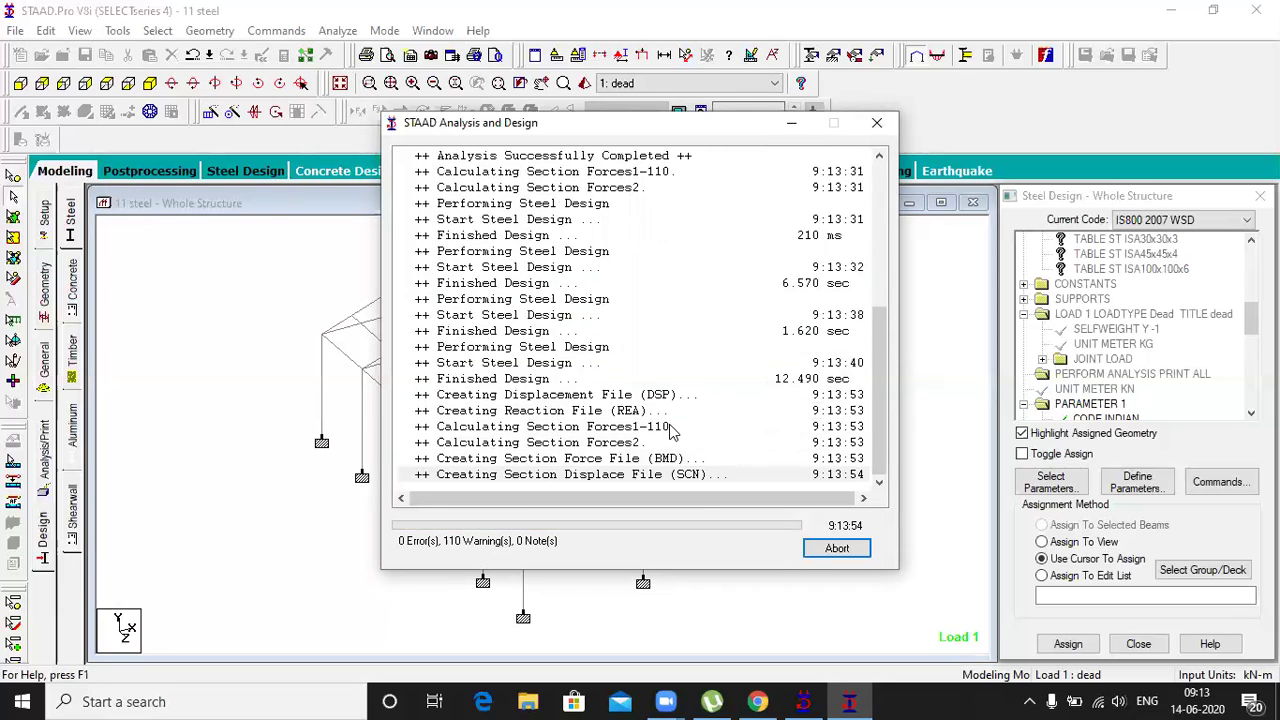
left_click(455, 527)
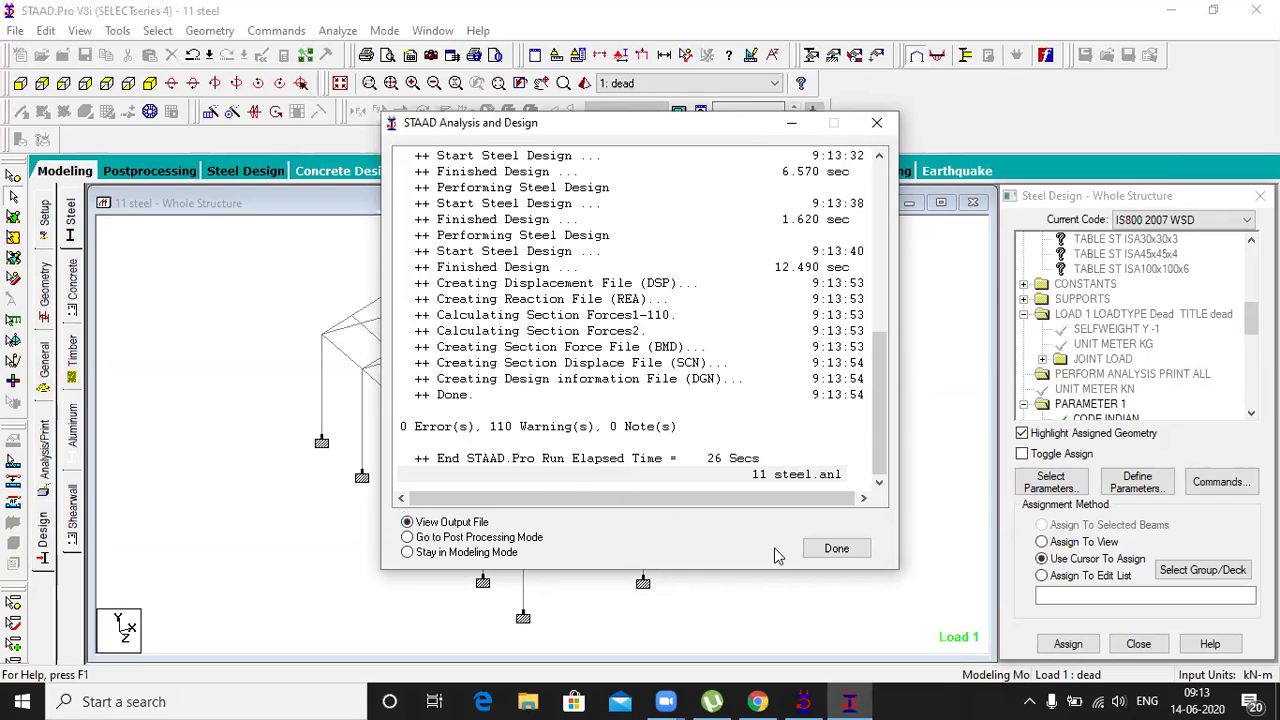
left_click(836, 549)
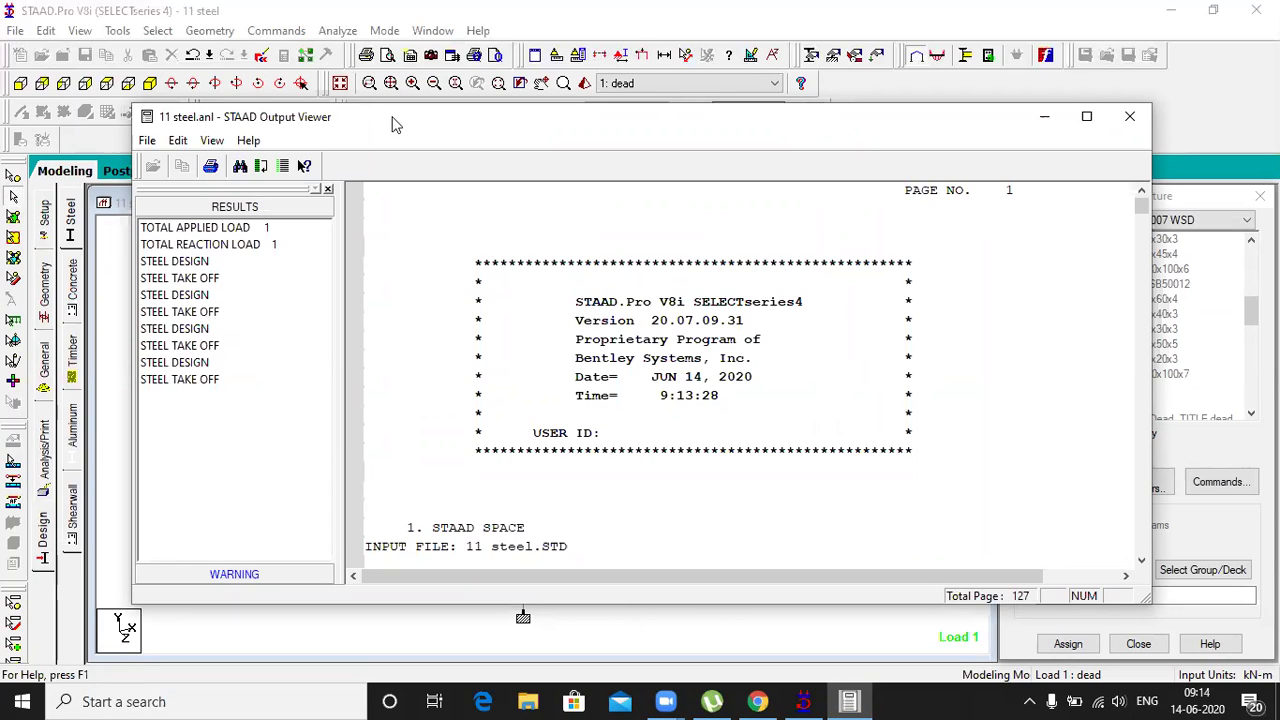
Examine the IS-800 2007 (WSD) code checking results for each member, including status, ratio and critical condition
left_click(177, 331)
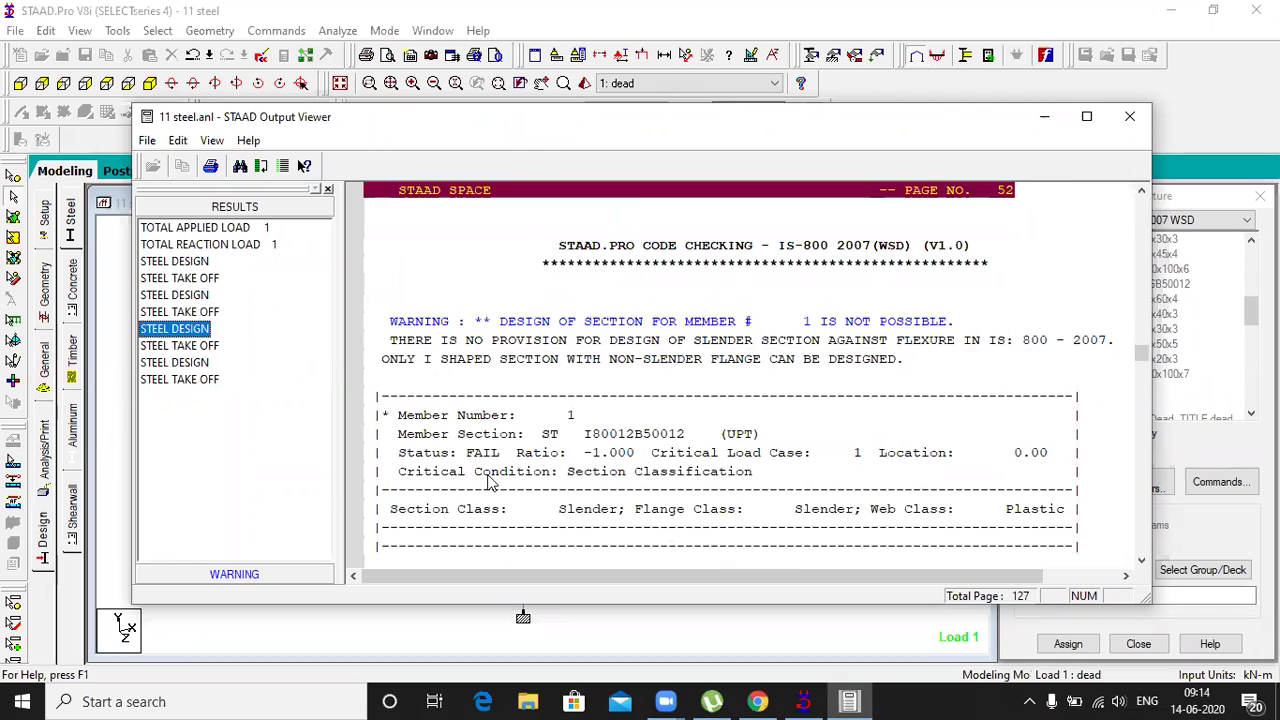
scroll(493, 484, "down", 1)
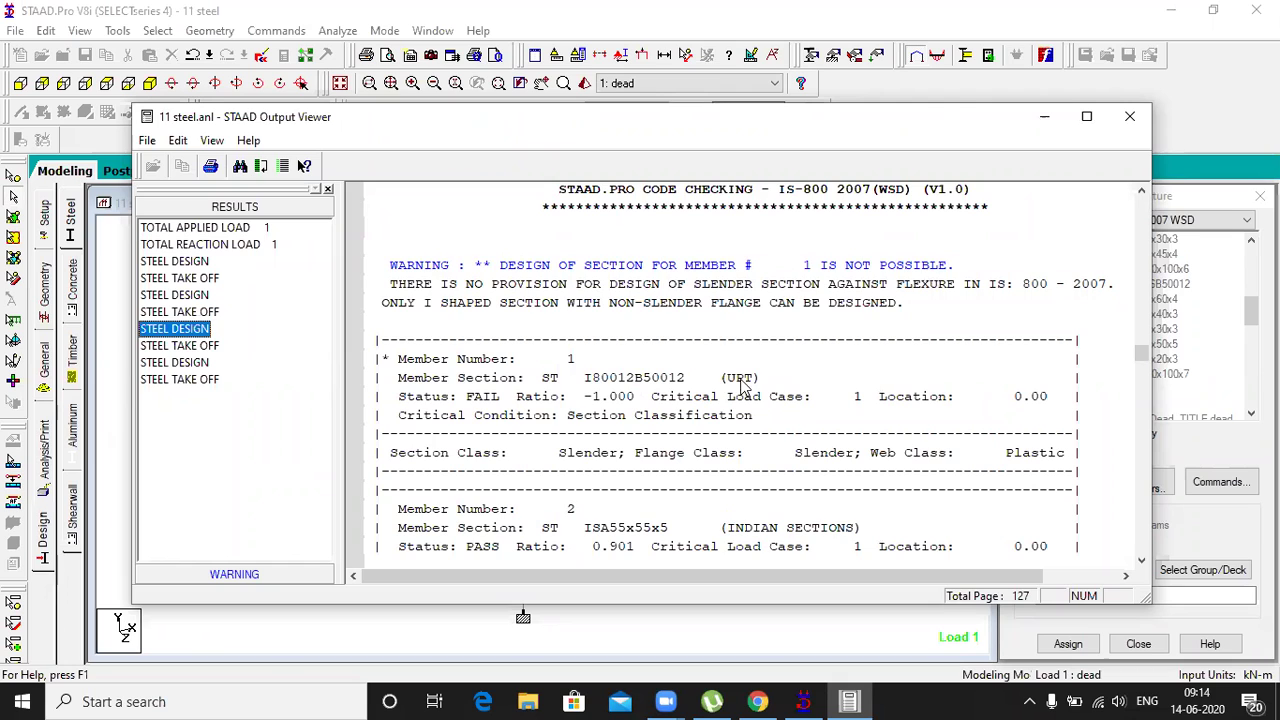
scroll(710, 405, "down", 1)
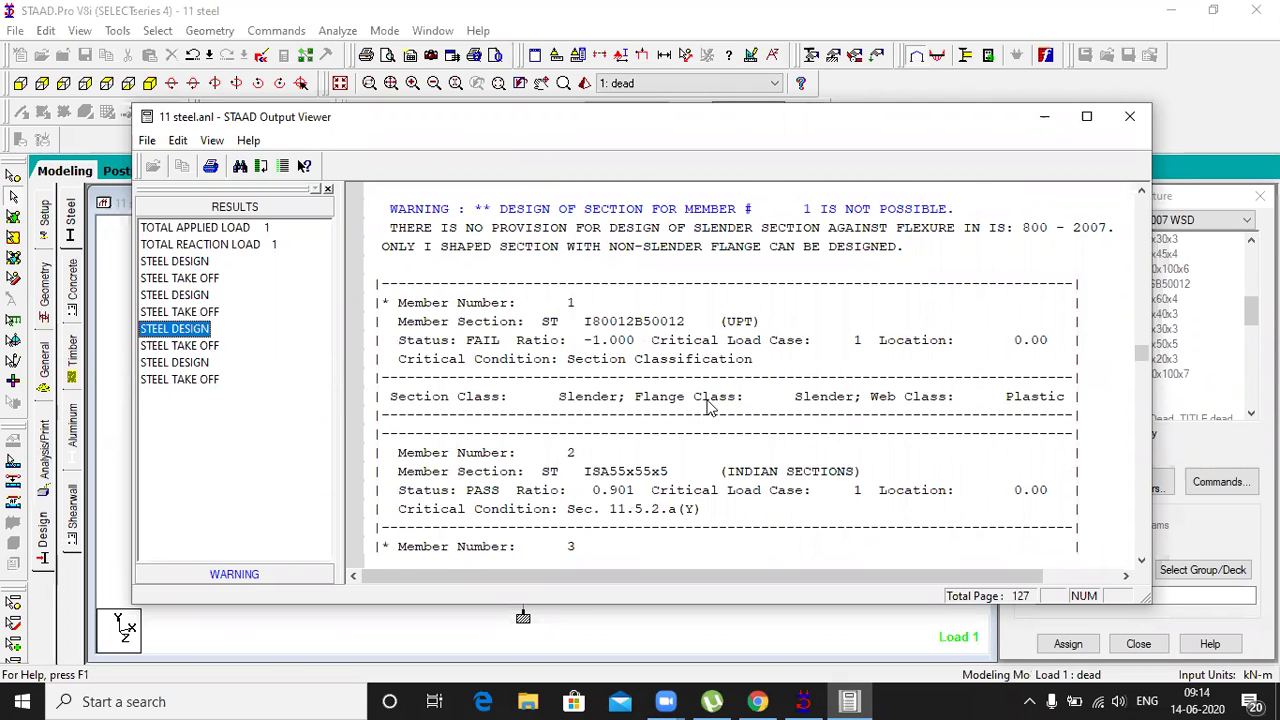
scroll(709, 405, "down", 7)
scroll(709, 405, "down", 8)
scroll(709, 405, "down", 6)
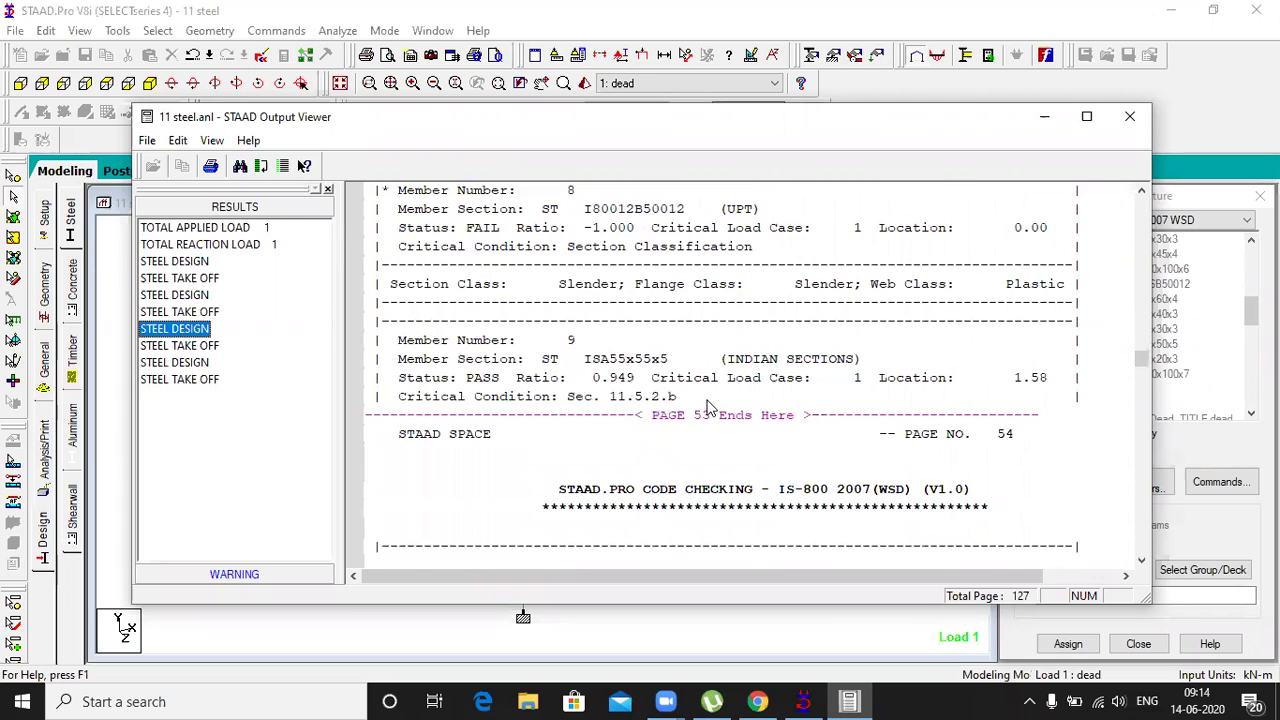
scroll(709, 405, "down", 1)
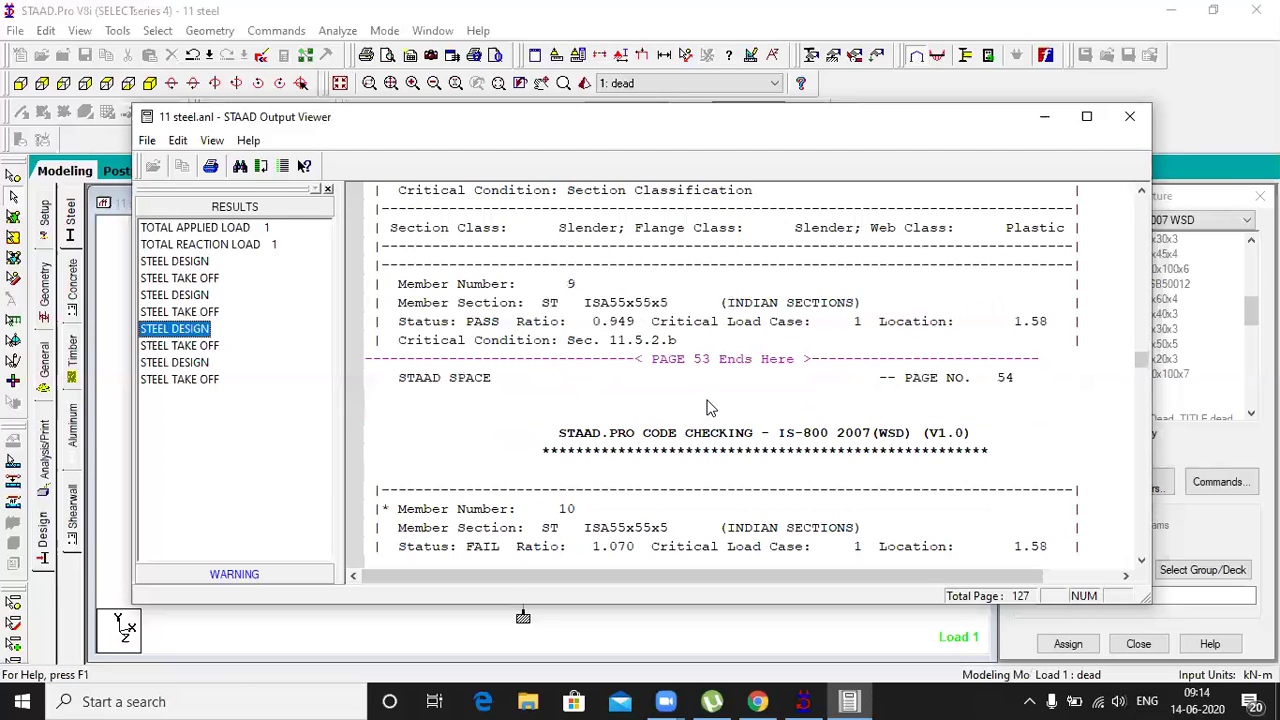
scroll(709, 405, "down", 4)
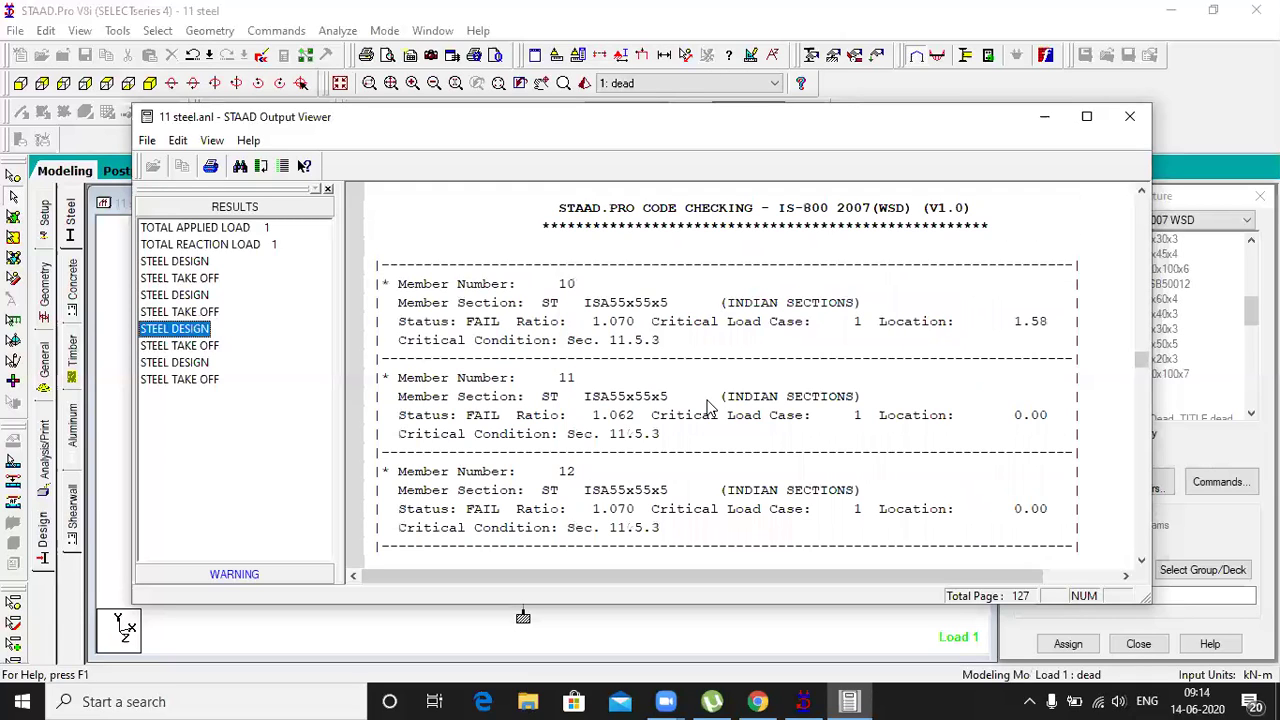
Review the preceding STEEL TAKE-OFF list and the end of the tabulated Indian code design results, and close the output file
scroll(709, 405, "up", 10)
scroll(709, 405, "up", 10)
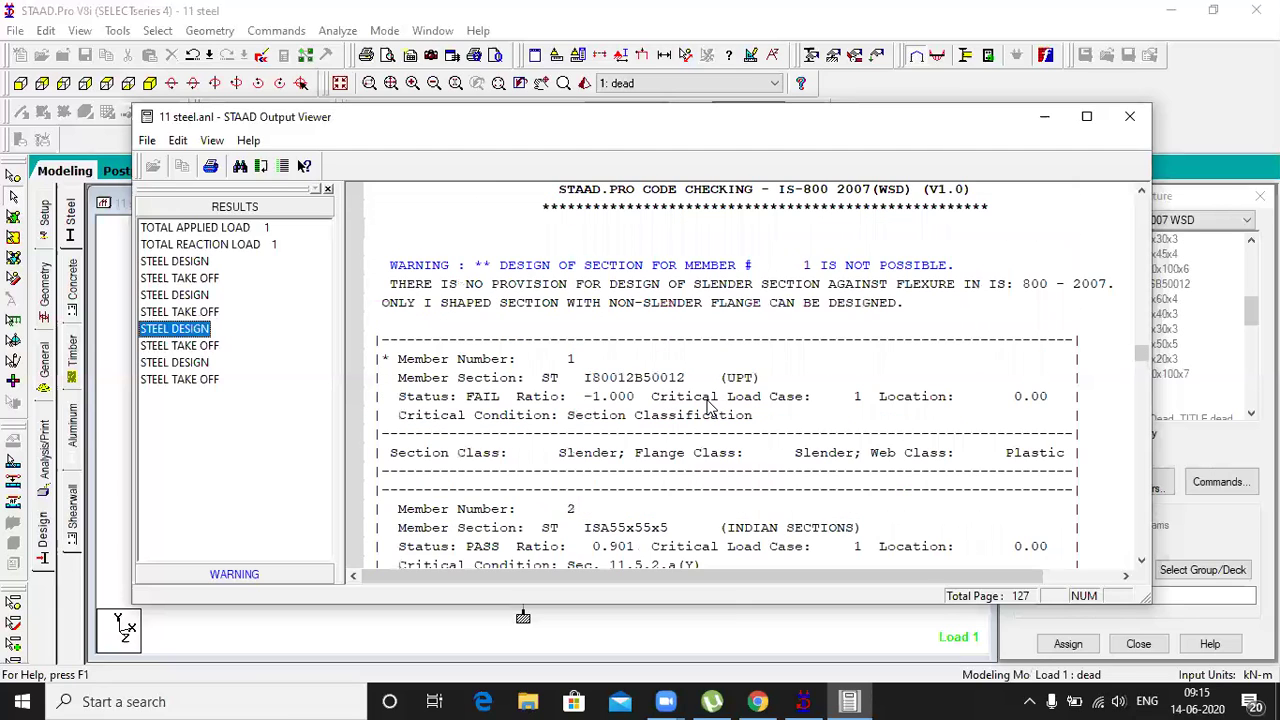
scroll(709, 405, "up", 15)
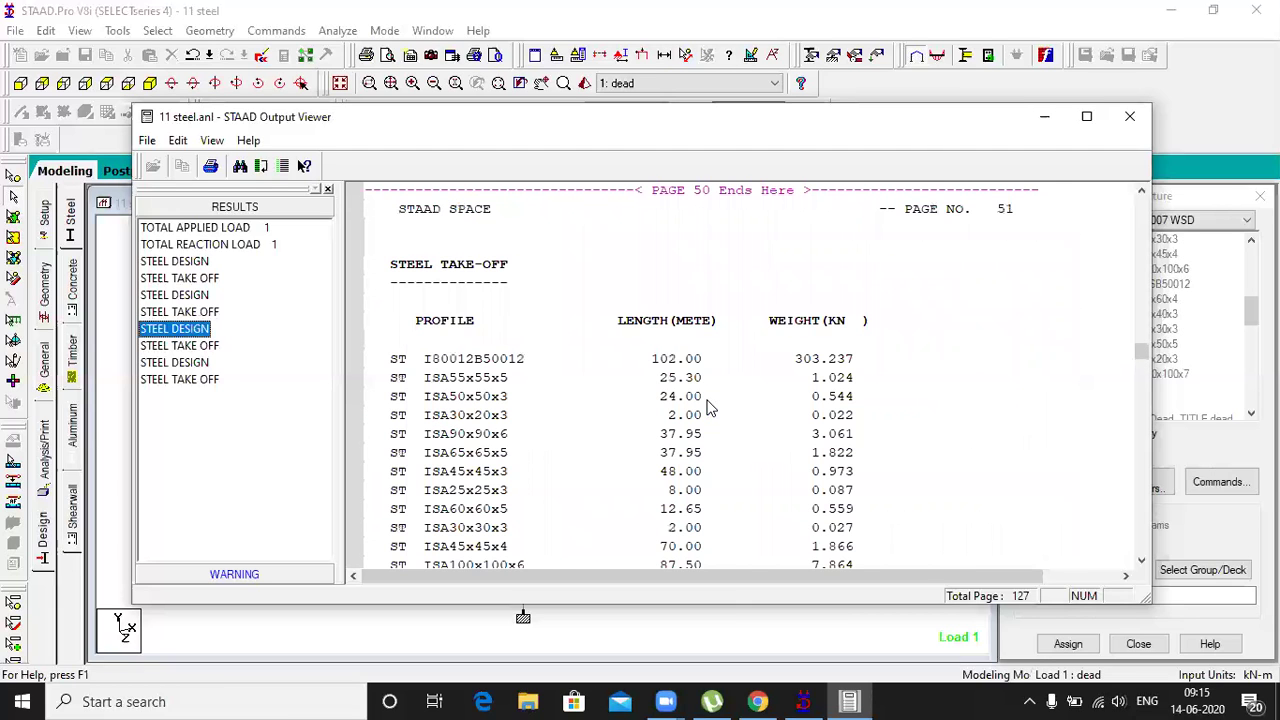
scroll(709, 405, "up", 5)
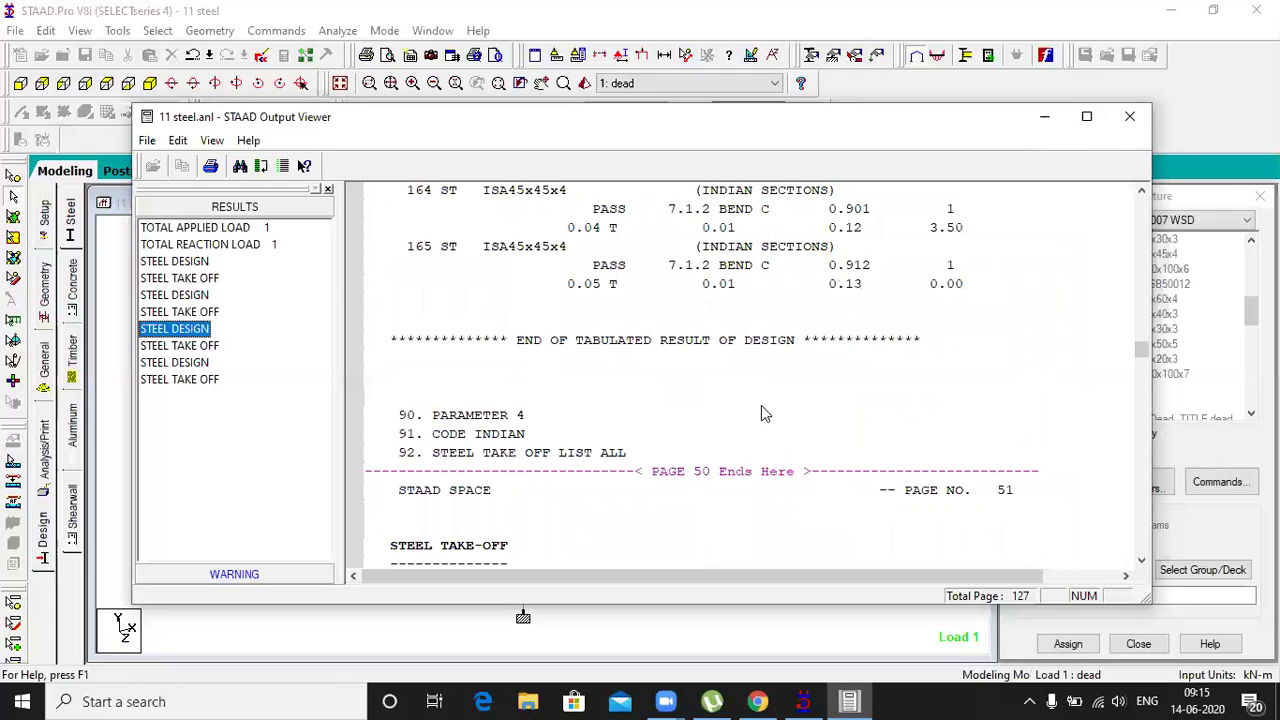
key("alt+F4")
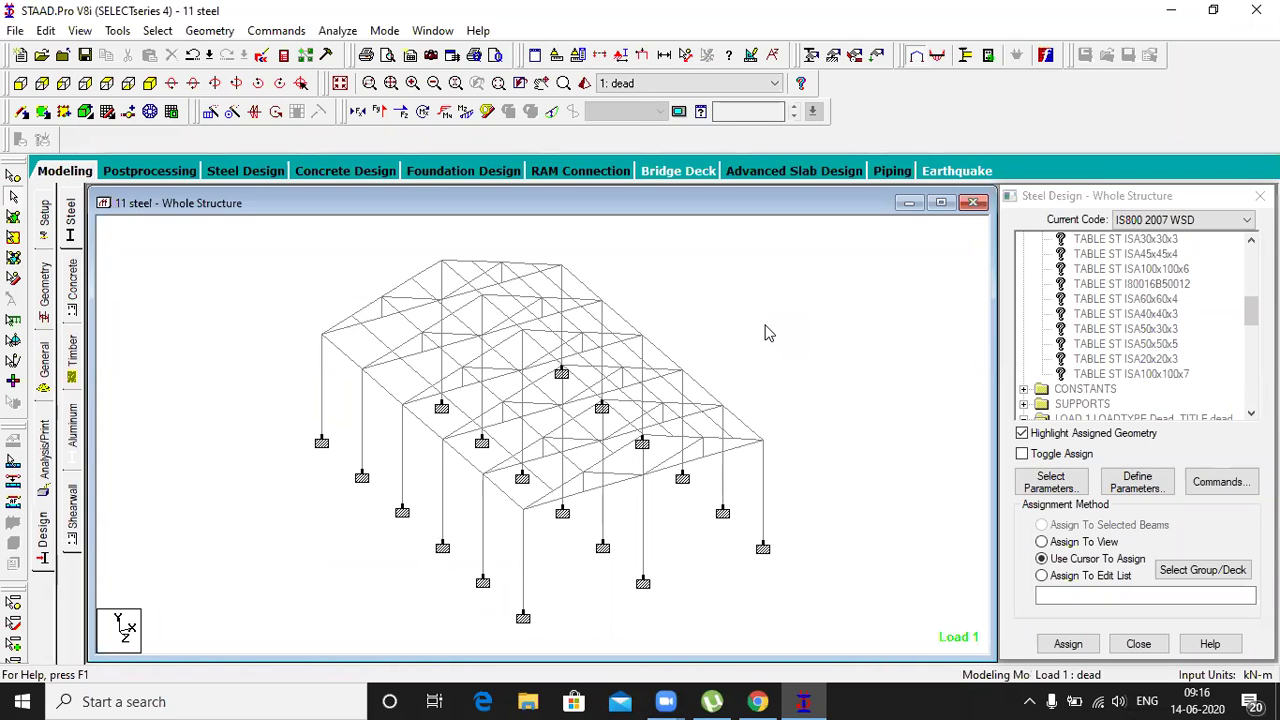
Create a new Space structure file named 11 with metre and kilonewton units
scroll(767, 333, "down", 5)
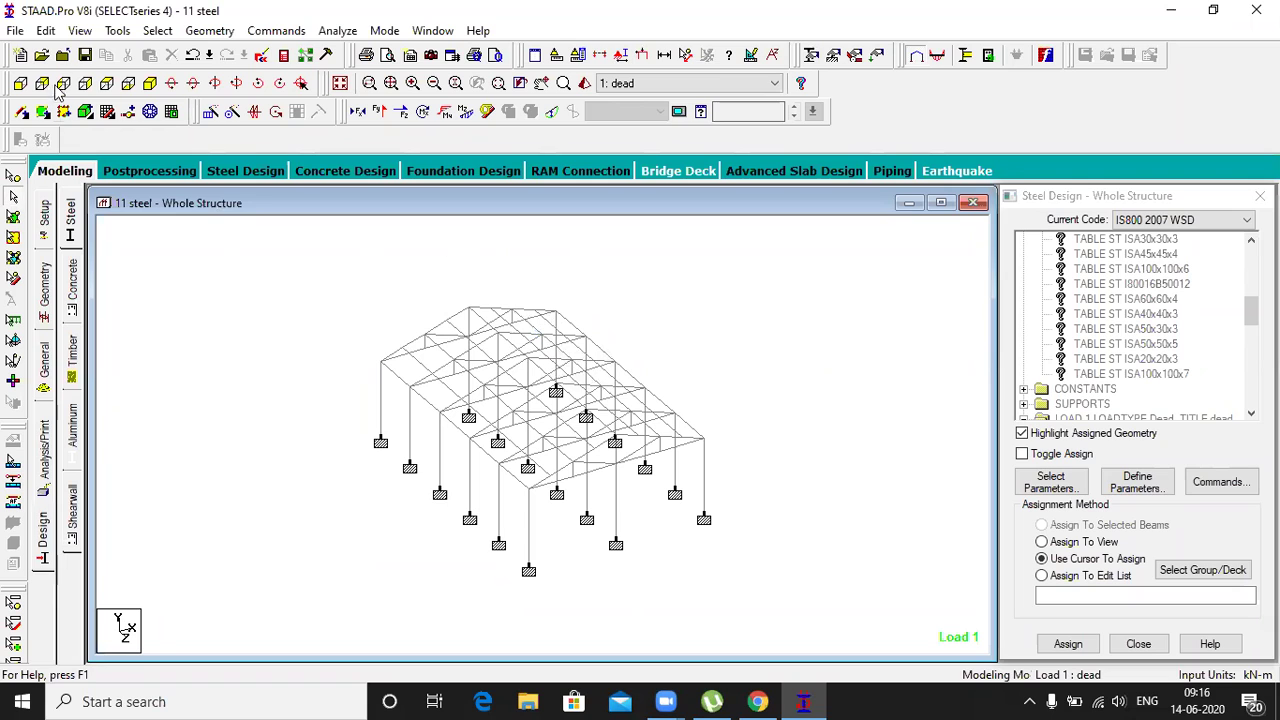
left_click(22, 55)
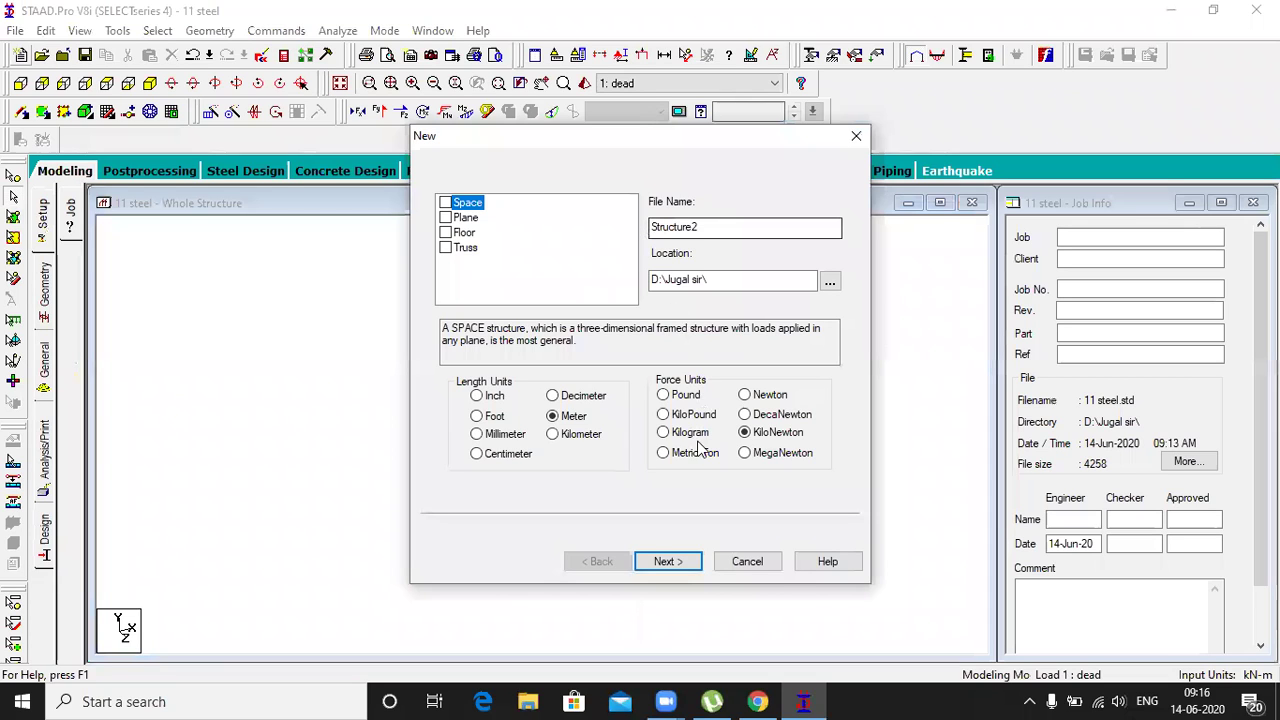
left_click(677, 562)
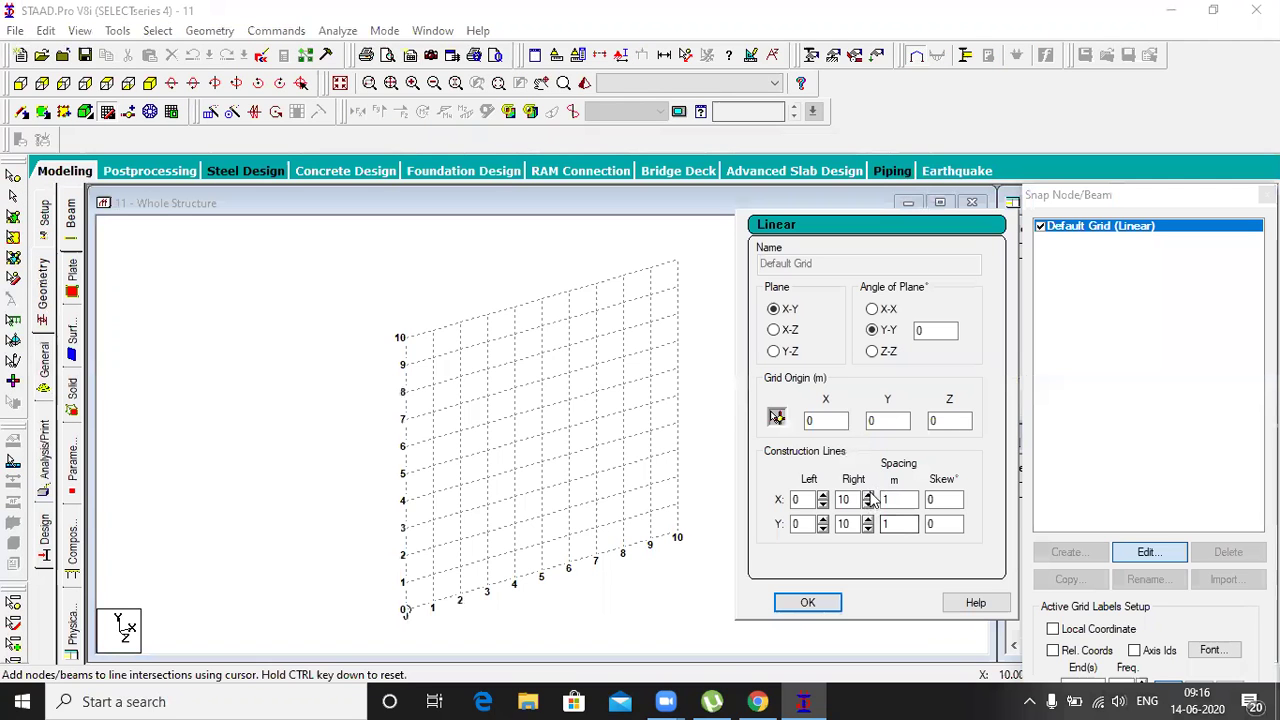
Edit the default linear grid to 16 construction lines along X and set it to the X-Z plane
left_click(868, 495)
left_click(868, 495)
left_click(868, 495)
left_click(868, 495)
left_click(868, 495)
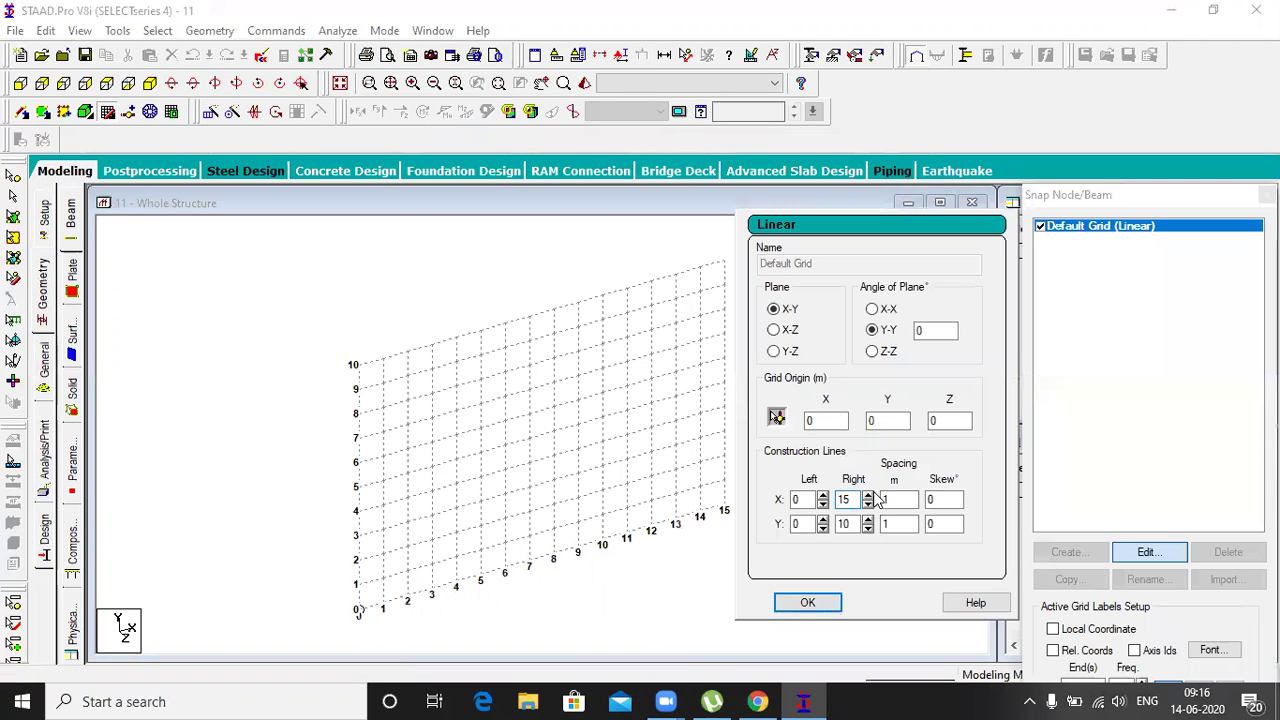
left_click(868, 497)
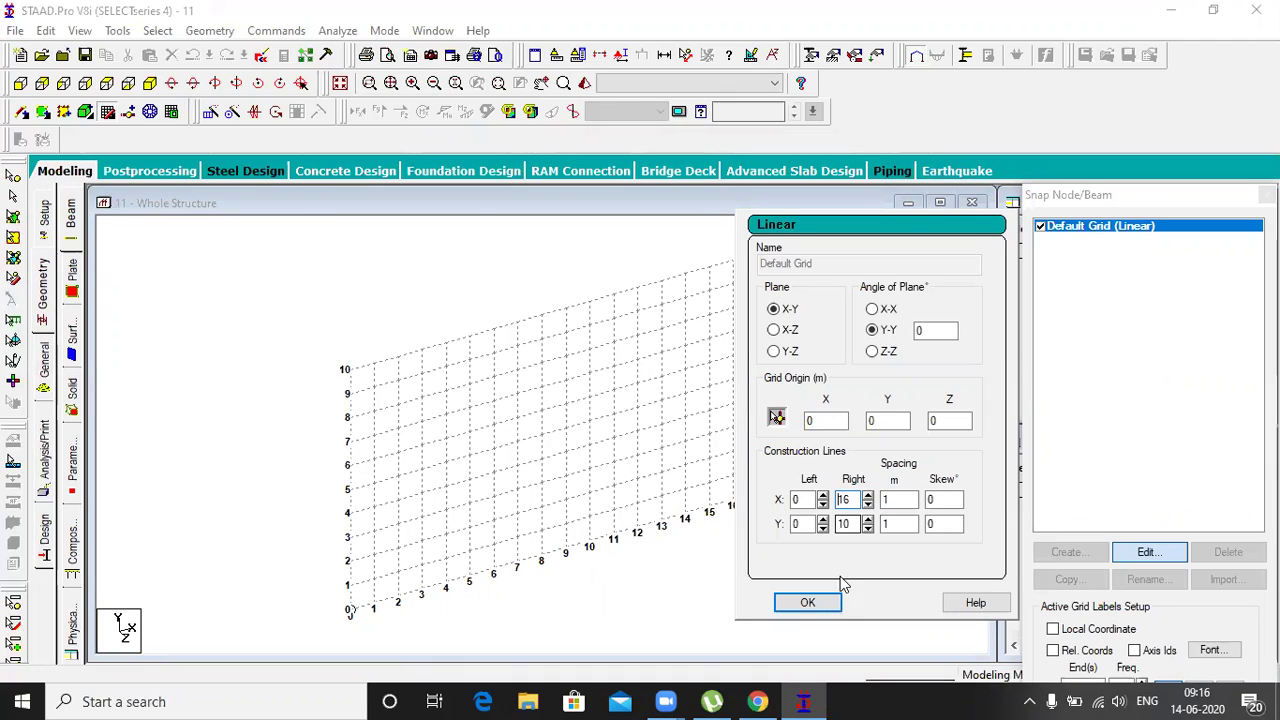
left_click(808, 603)
left_click(790, 600)
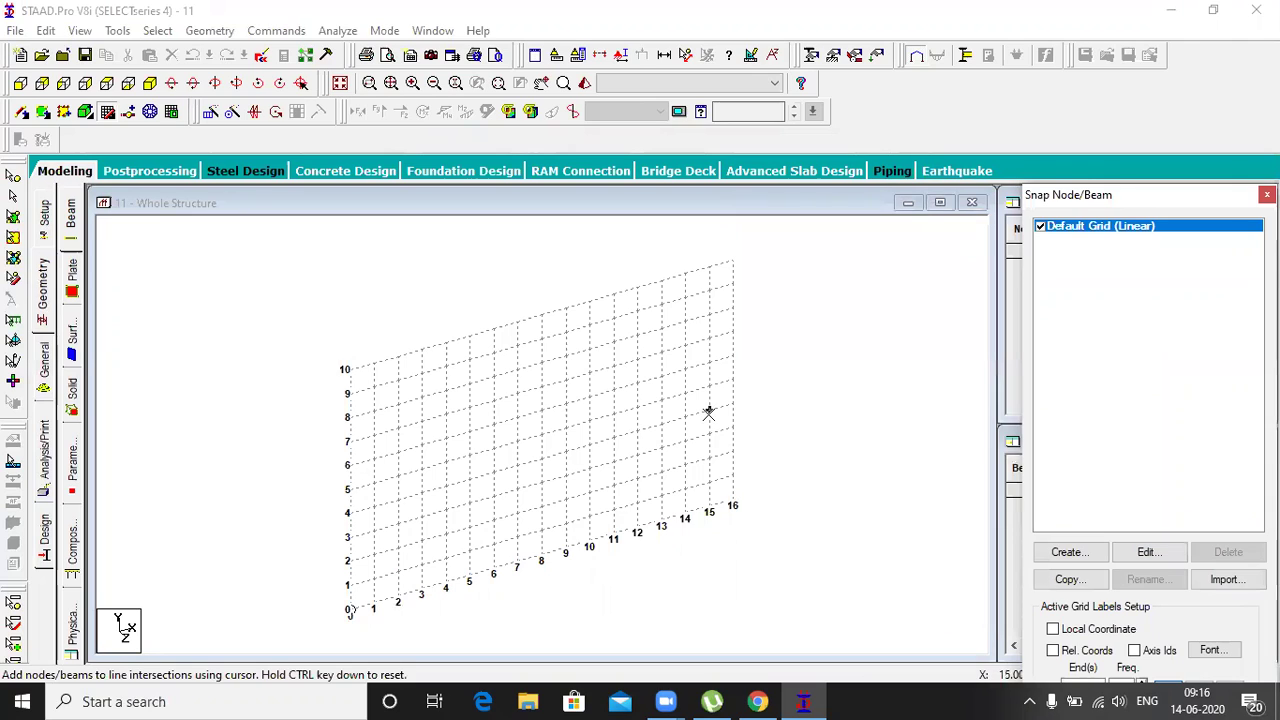
left_click(1147, 557)
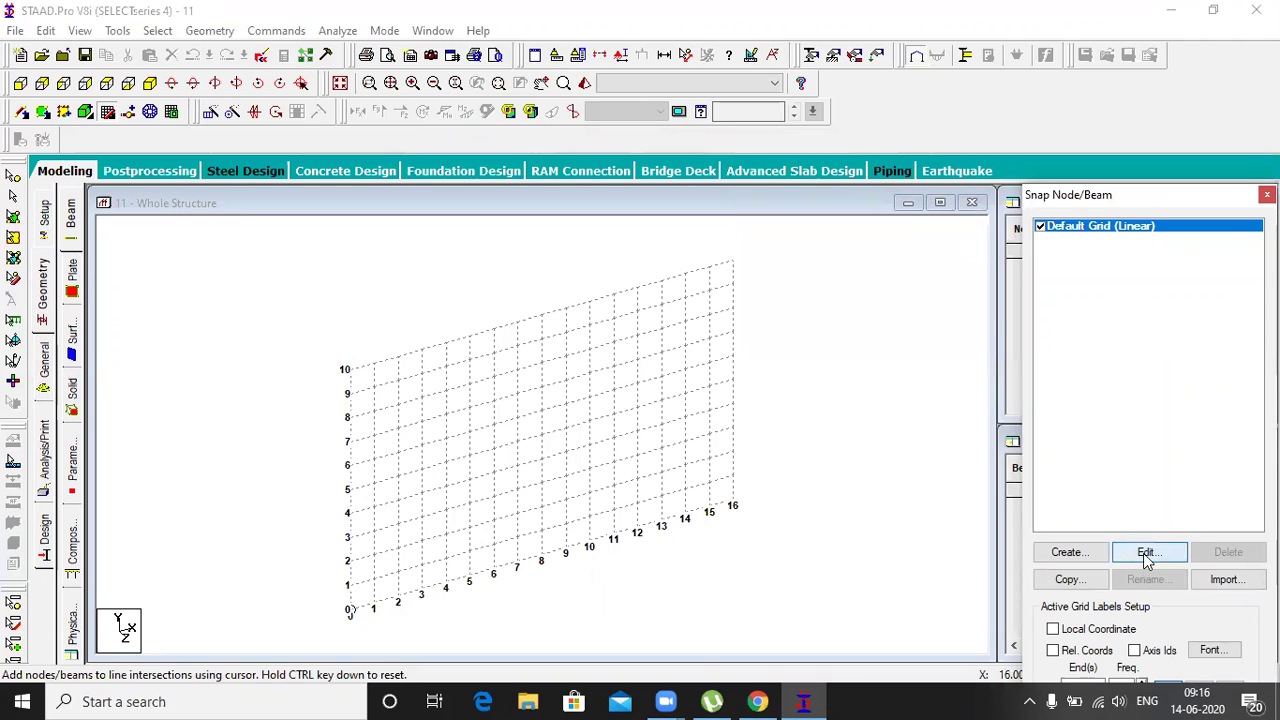
left_click(785, 330)
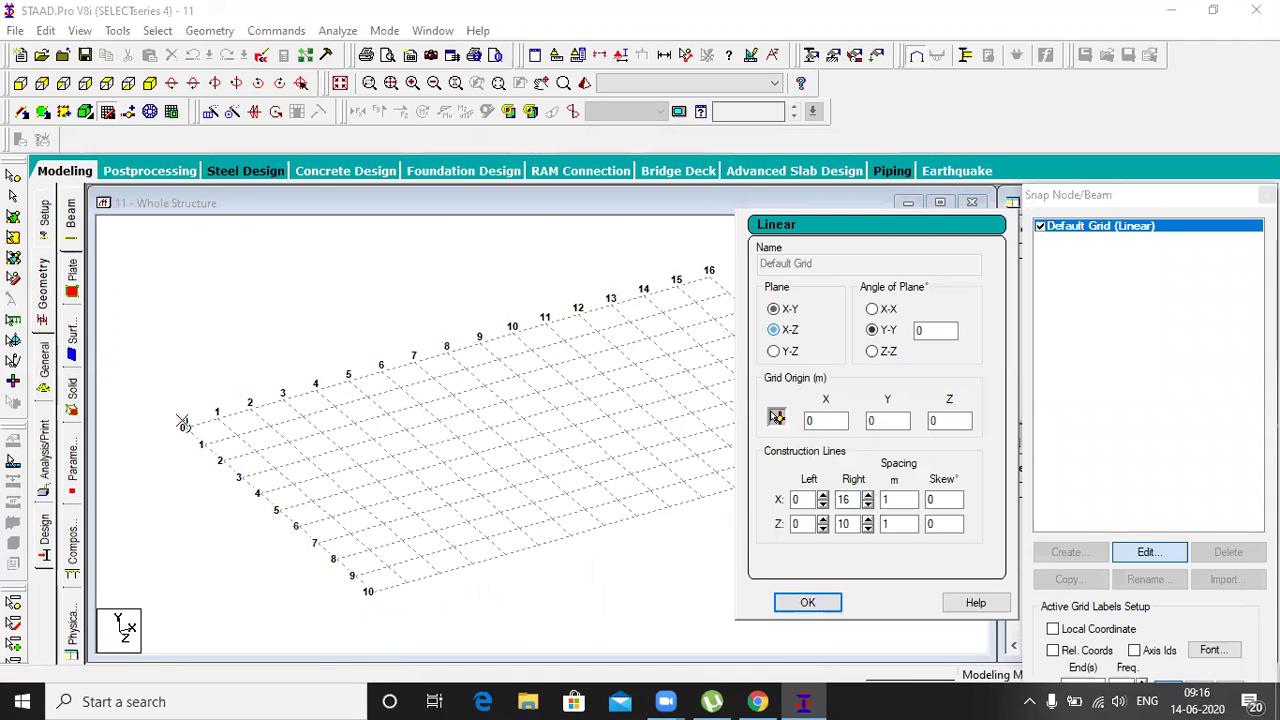
Draw four consecutive 4 m beams along the X axis from 0 to 16 m and stop adding beams
left_click(315, 390)
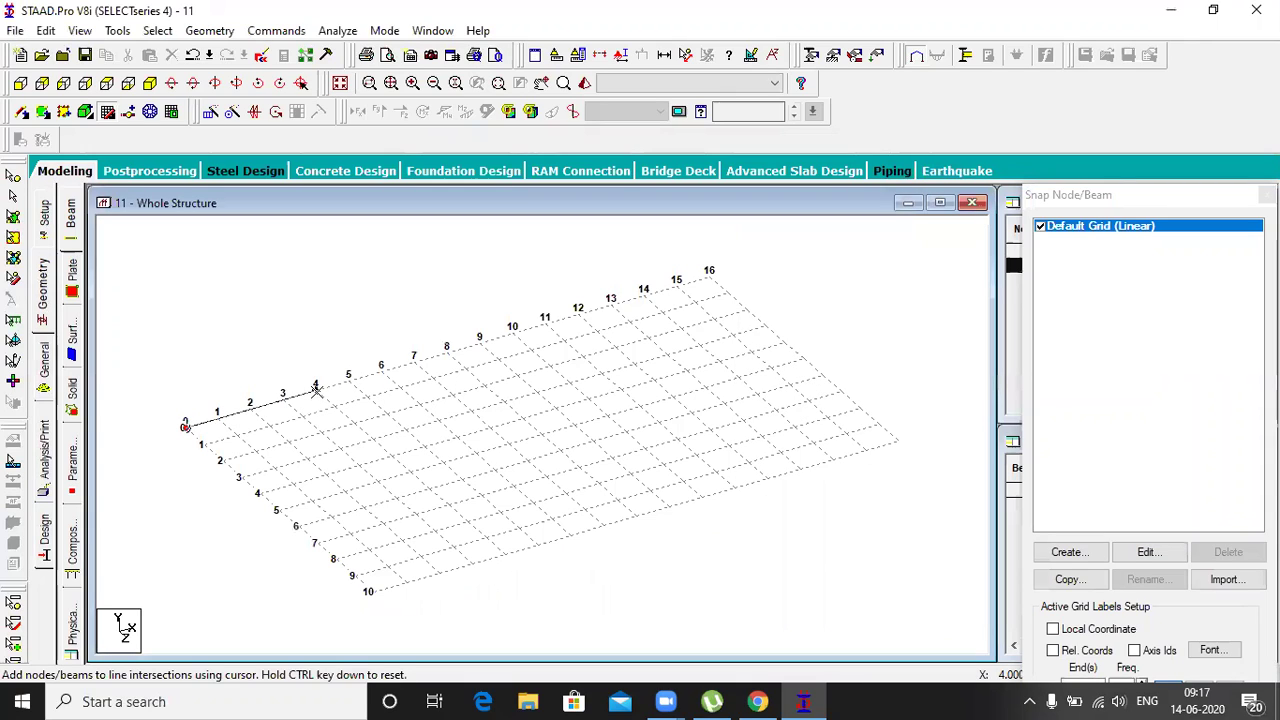
left_click(315, 390)
left_click(578, 318)
left_click(709, 275)
left_click(709, 276)
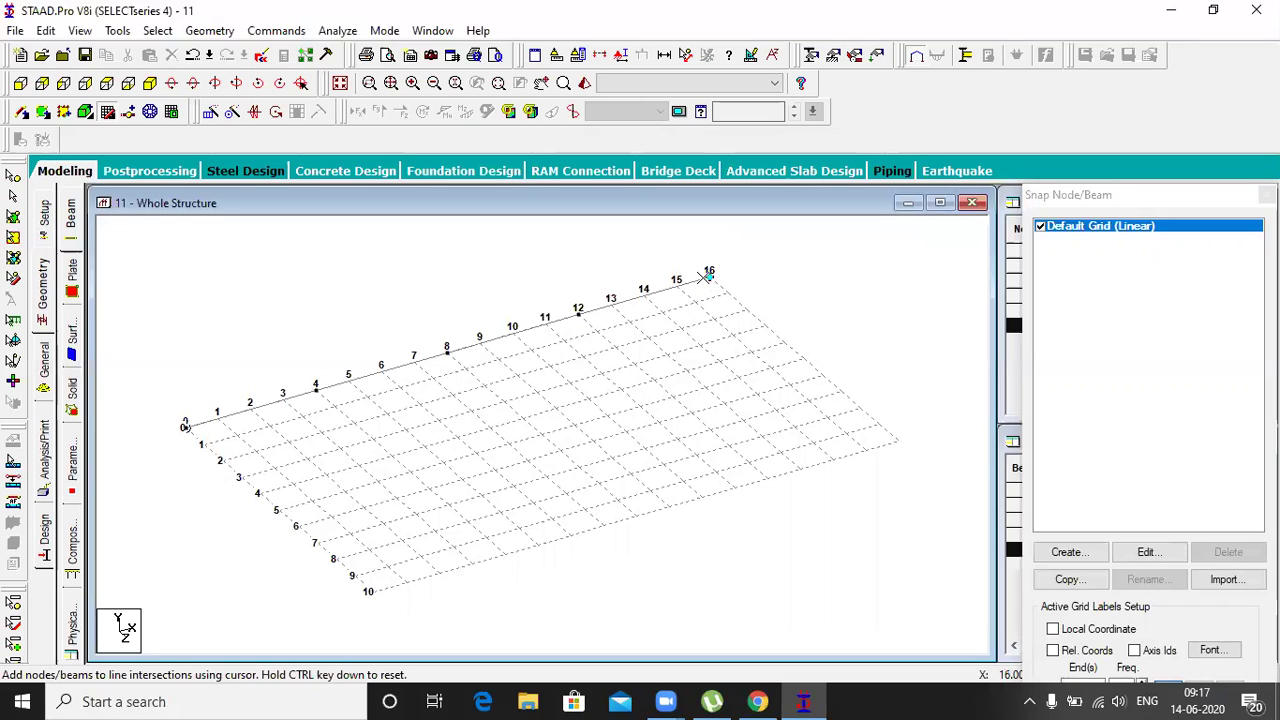
key("Escape")
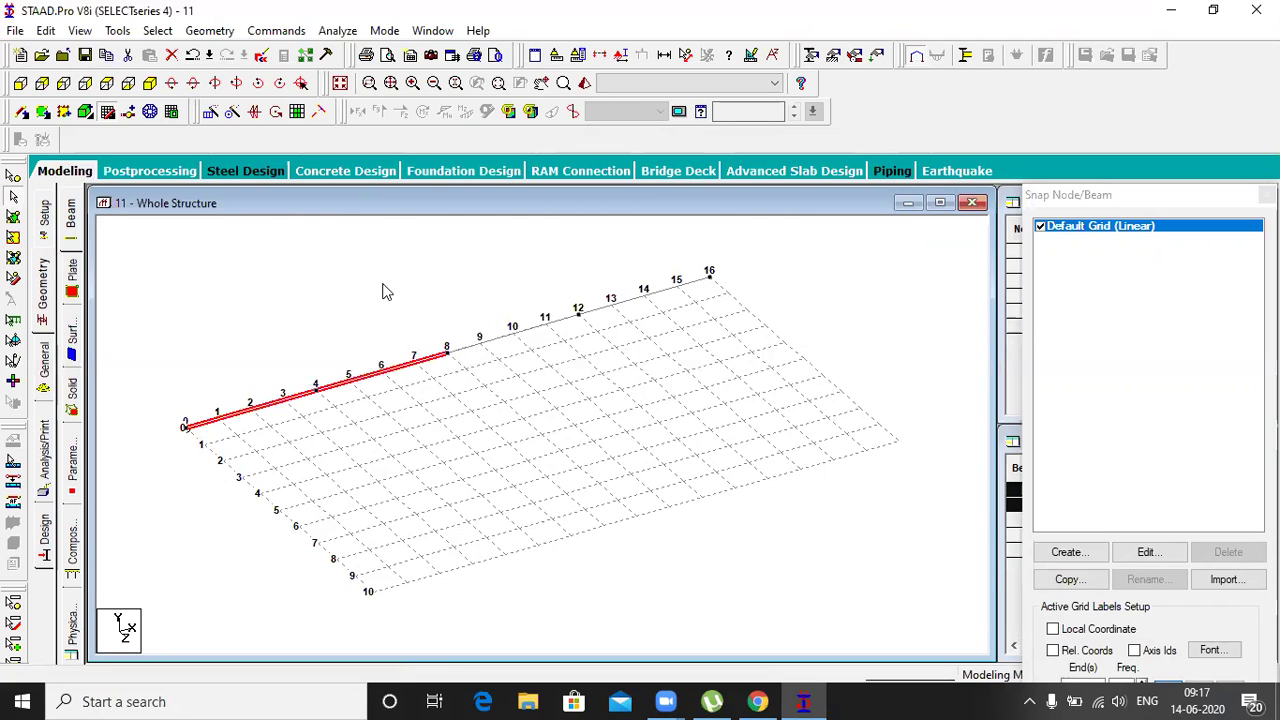
Select the beams between 8 m and 16 m along the X axis
left_click_drag(418, 256, 717, 342)
left_click(220, 168)
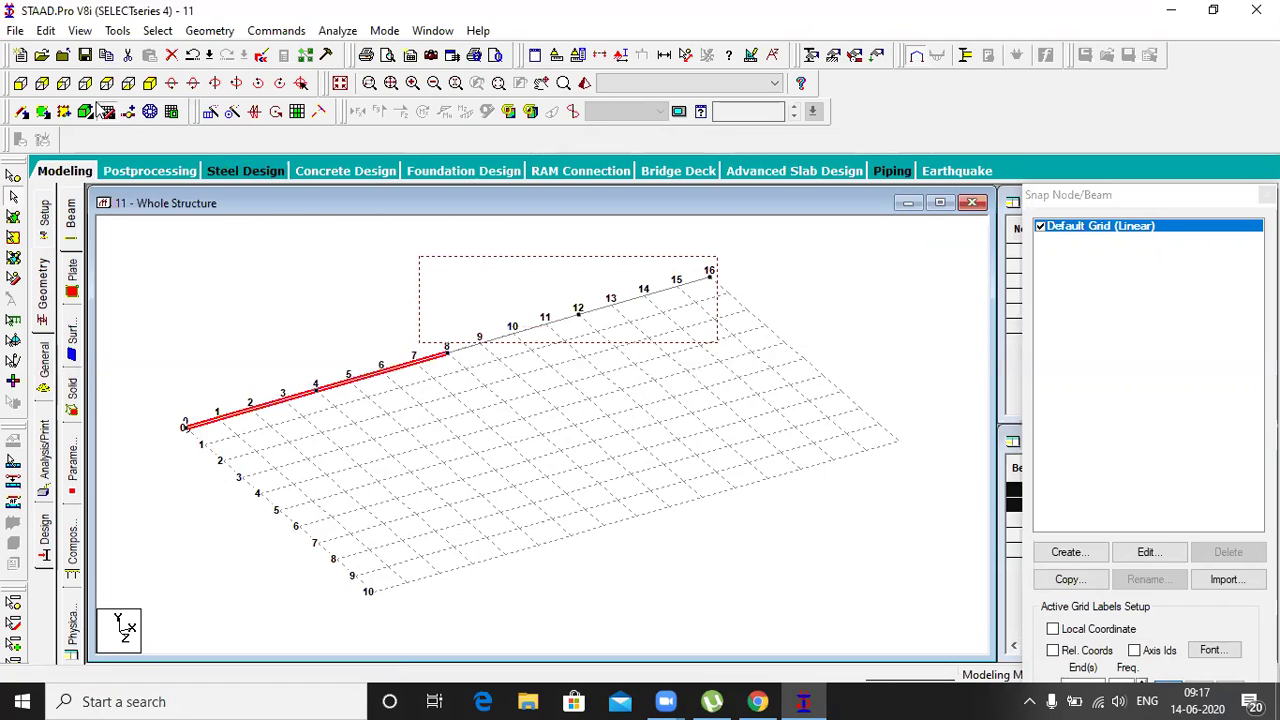